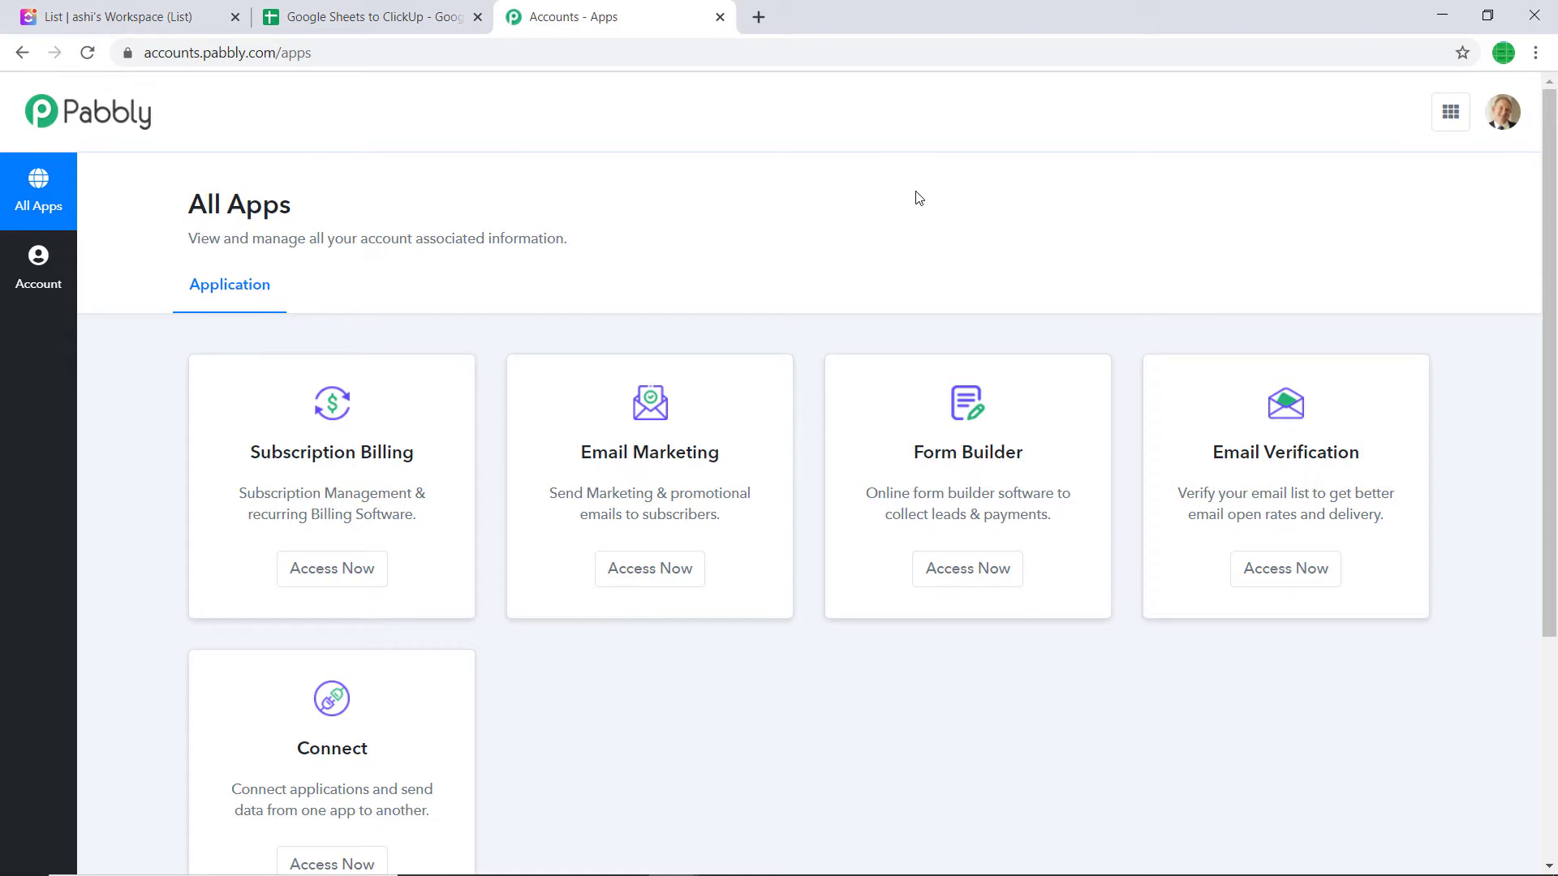
Access Pabbly Connect from the apps list and create a workflow named "Google Sheets TO ClickUp"
{"action": "scroll", "coordinate": [907, 271], "scroll_direction": "down", "scroll_amount": 4}
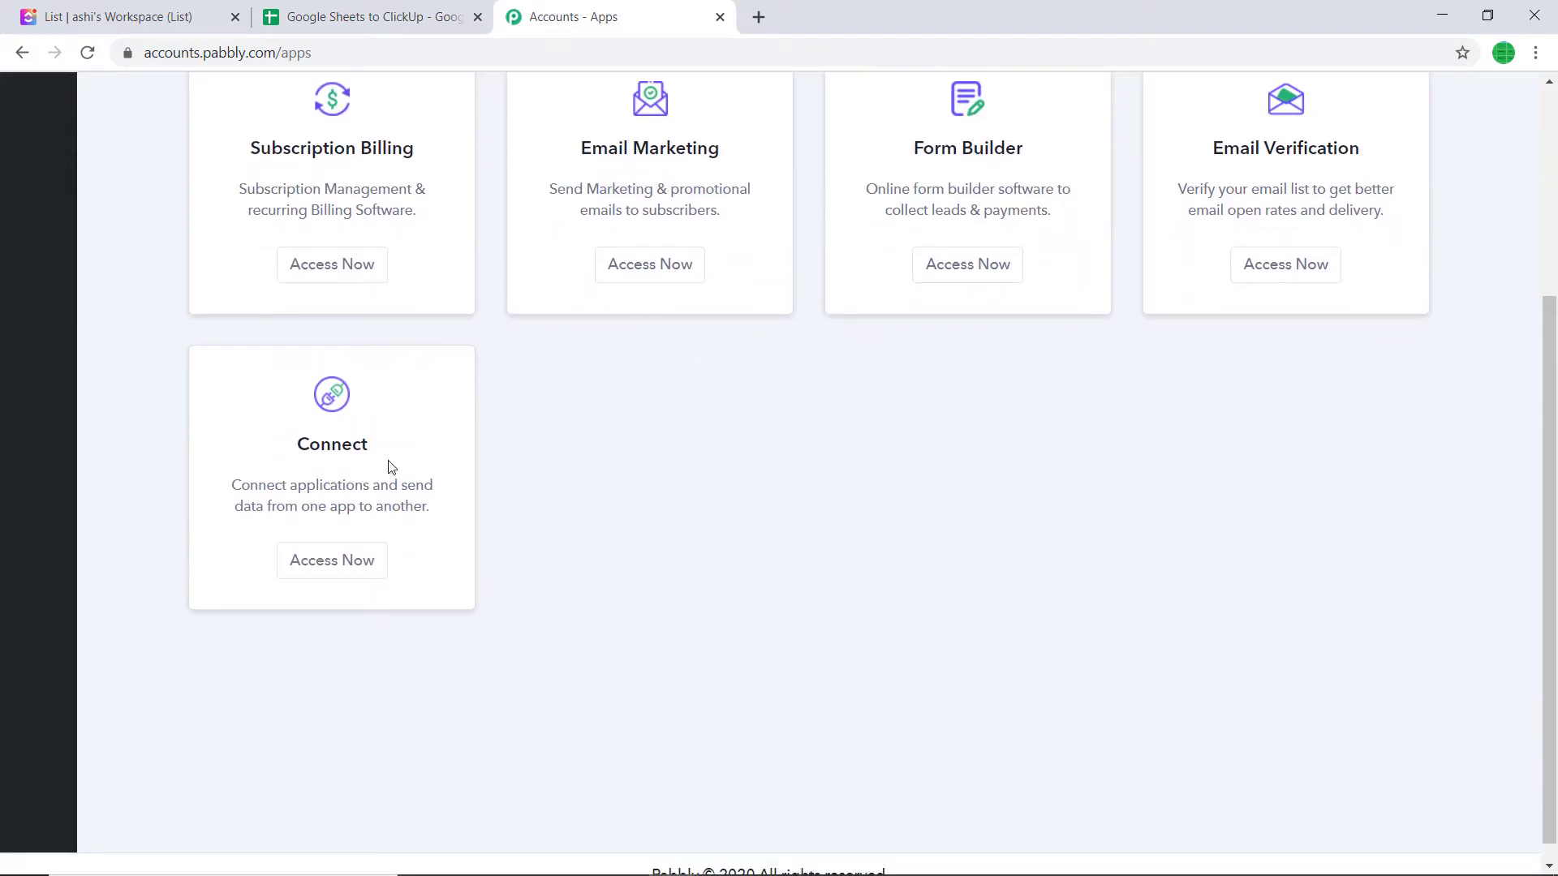
{"action": "left_click", "coordinate": [325, 571]}
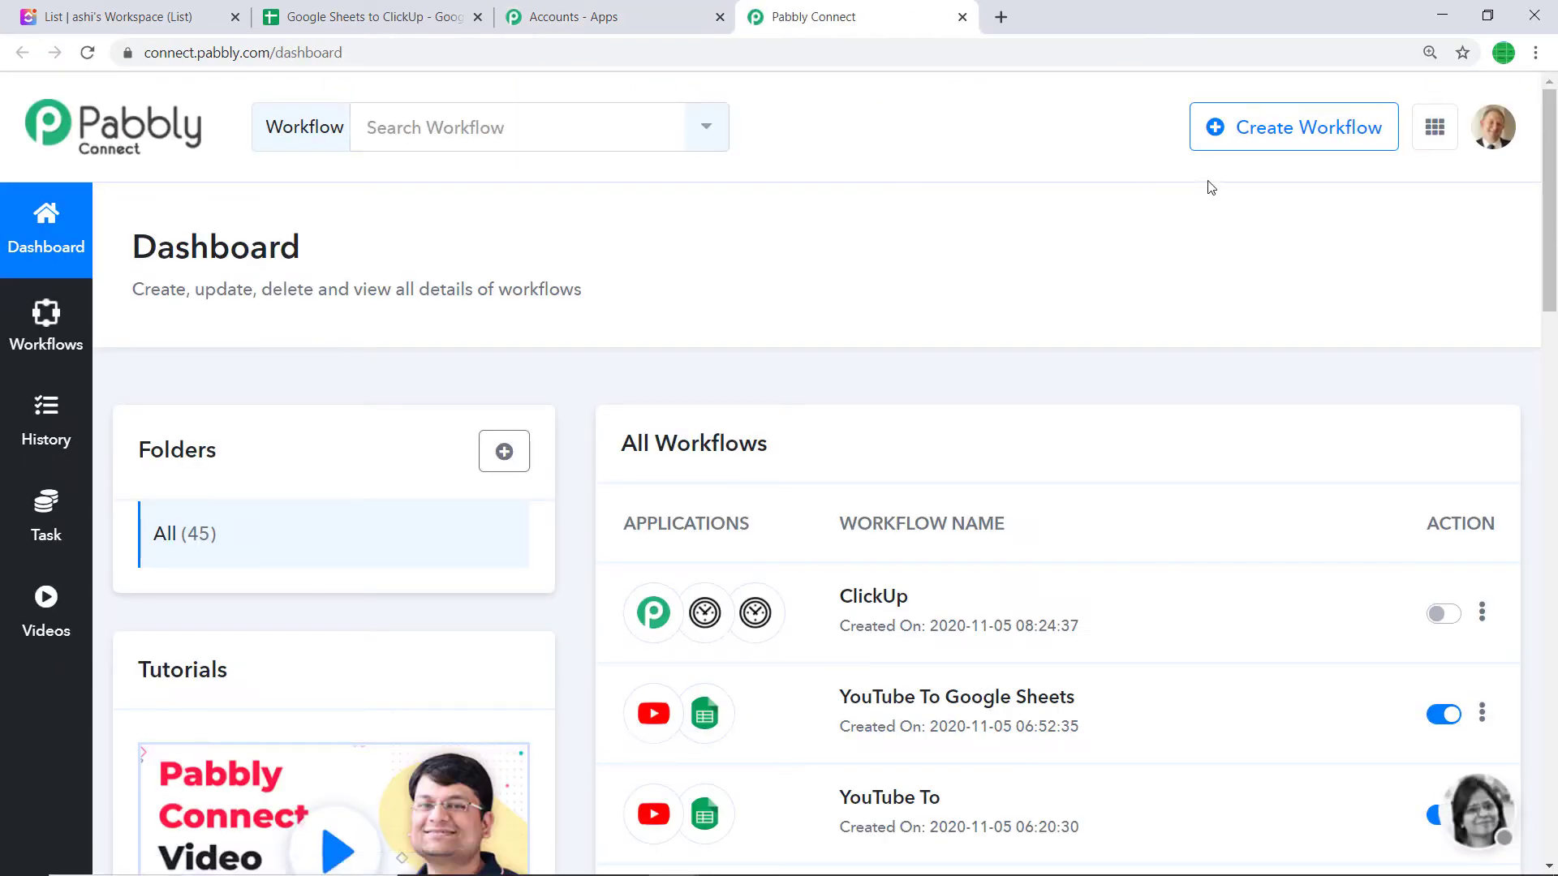
{"action": "left_click", "coordinate": [1333, 144]}
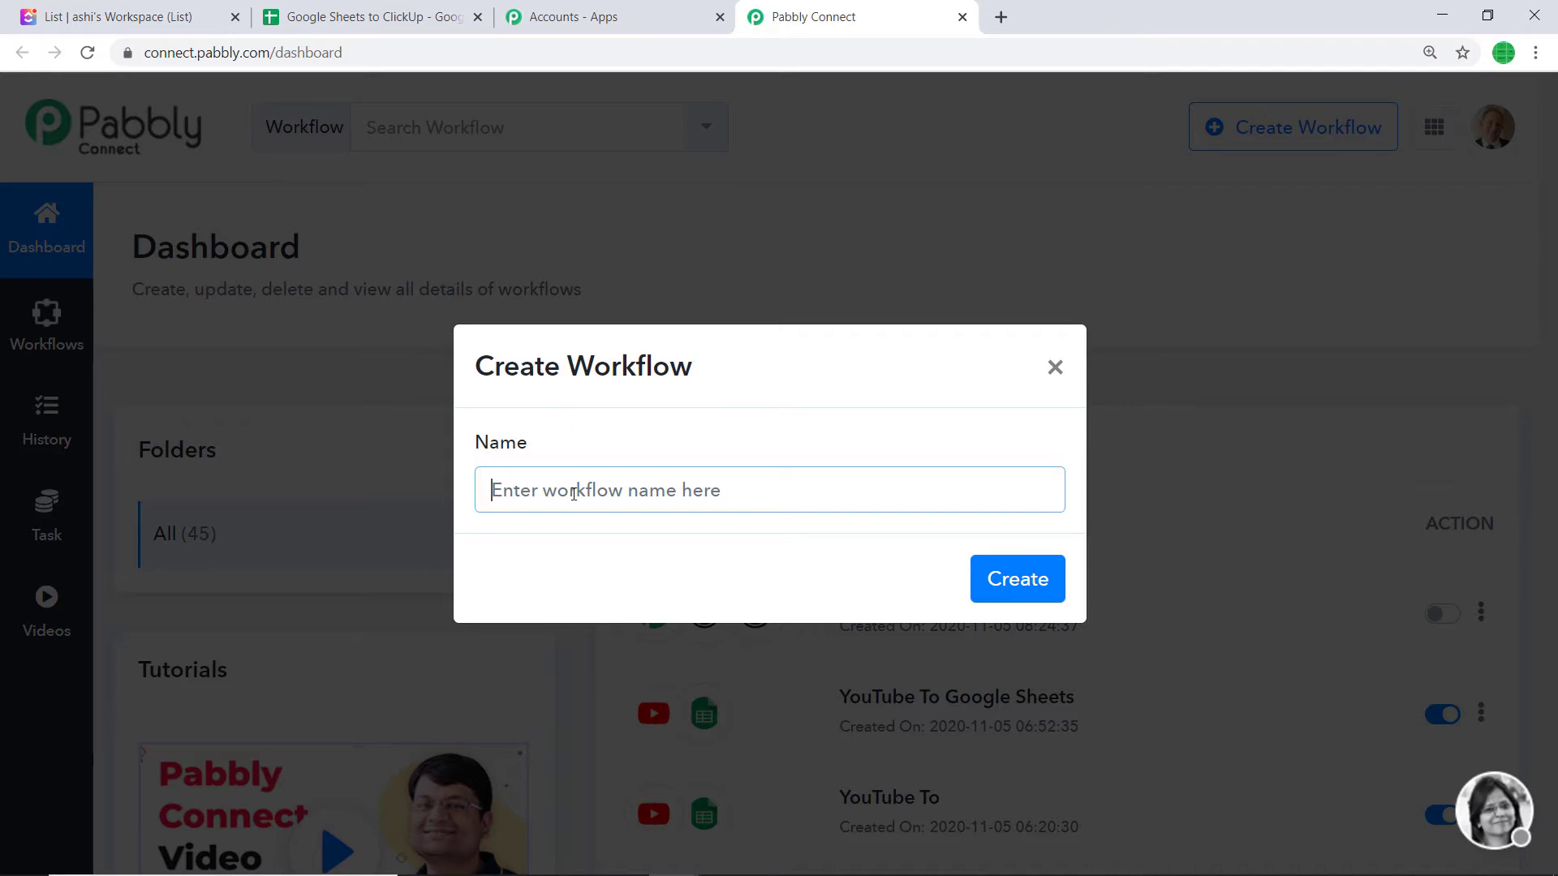
{"action": "type", "text": "Goo"}
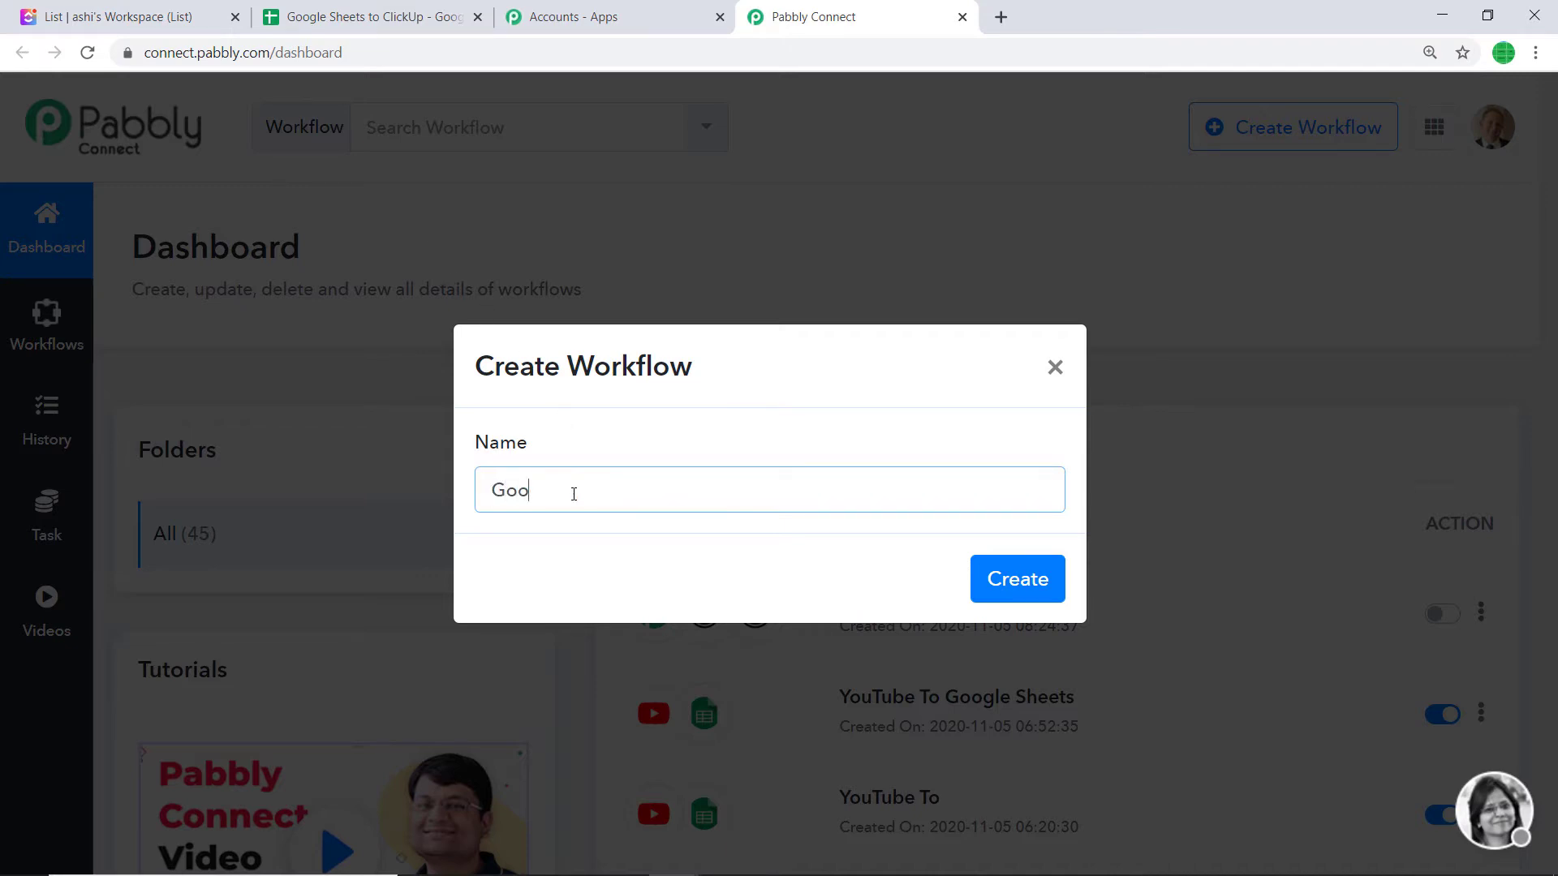
{"action": "type", "text": "gle Sheets TO Clic"}
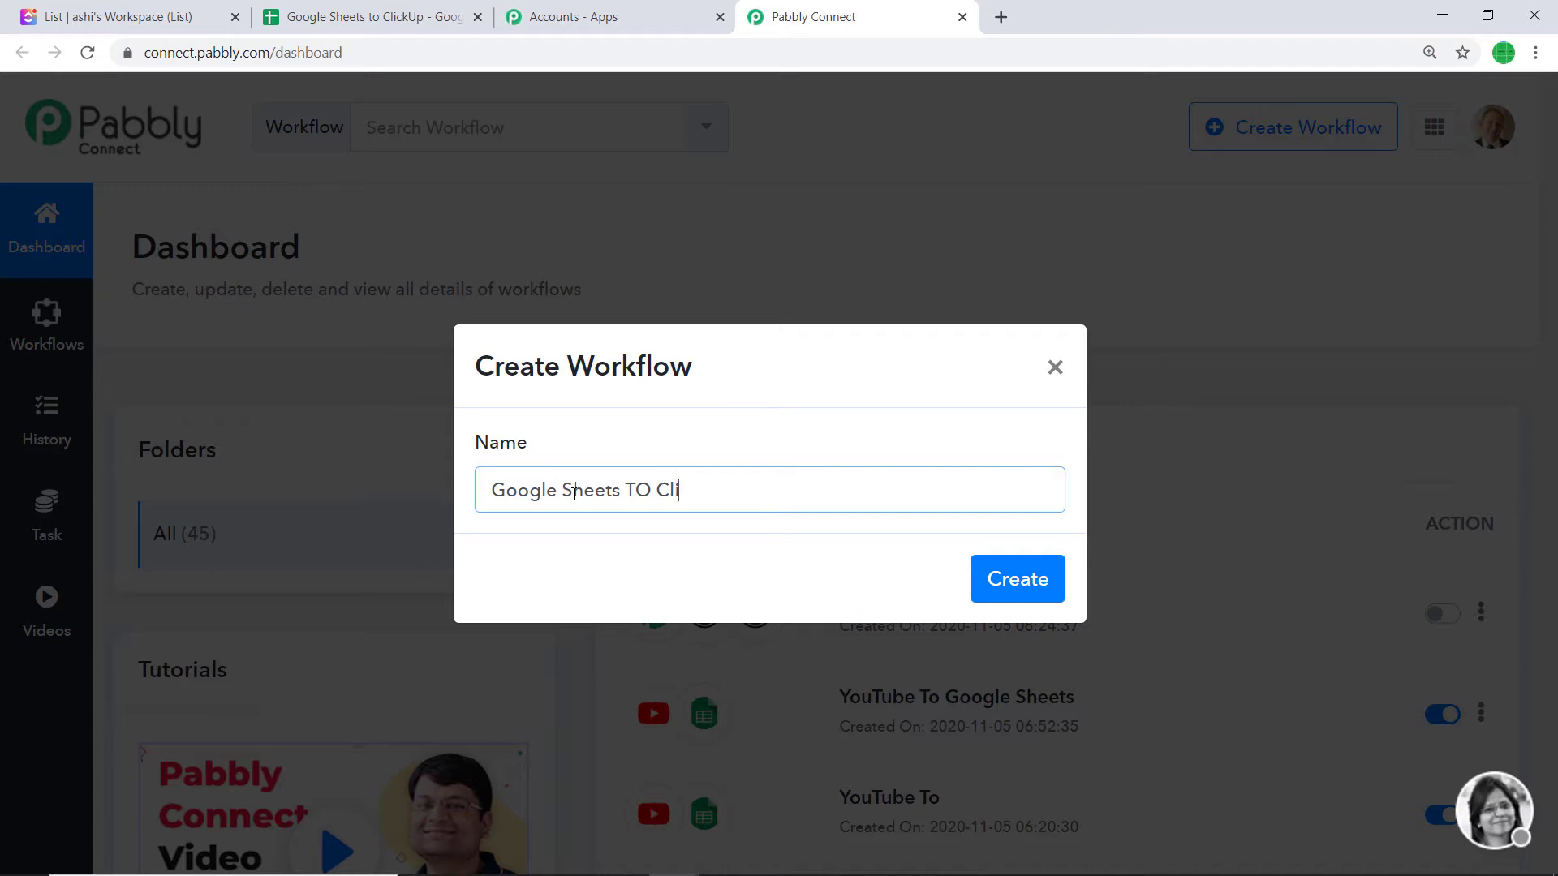
{"action": "type", "text": "kUp"}
{"action": "left_click", "coordinate": [1039, 595]}
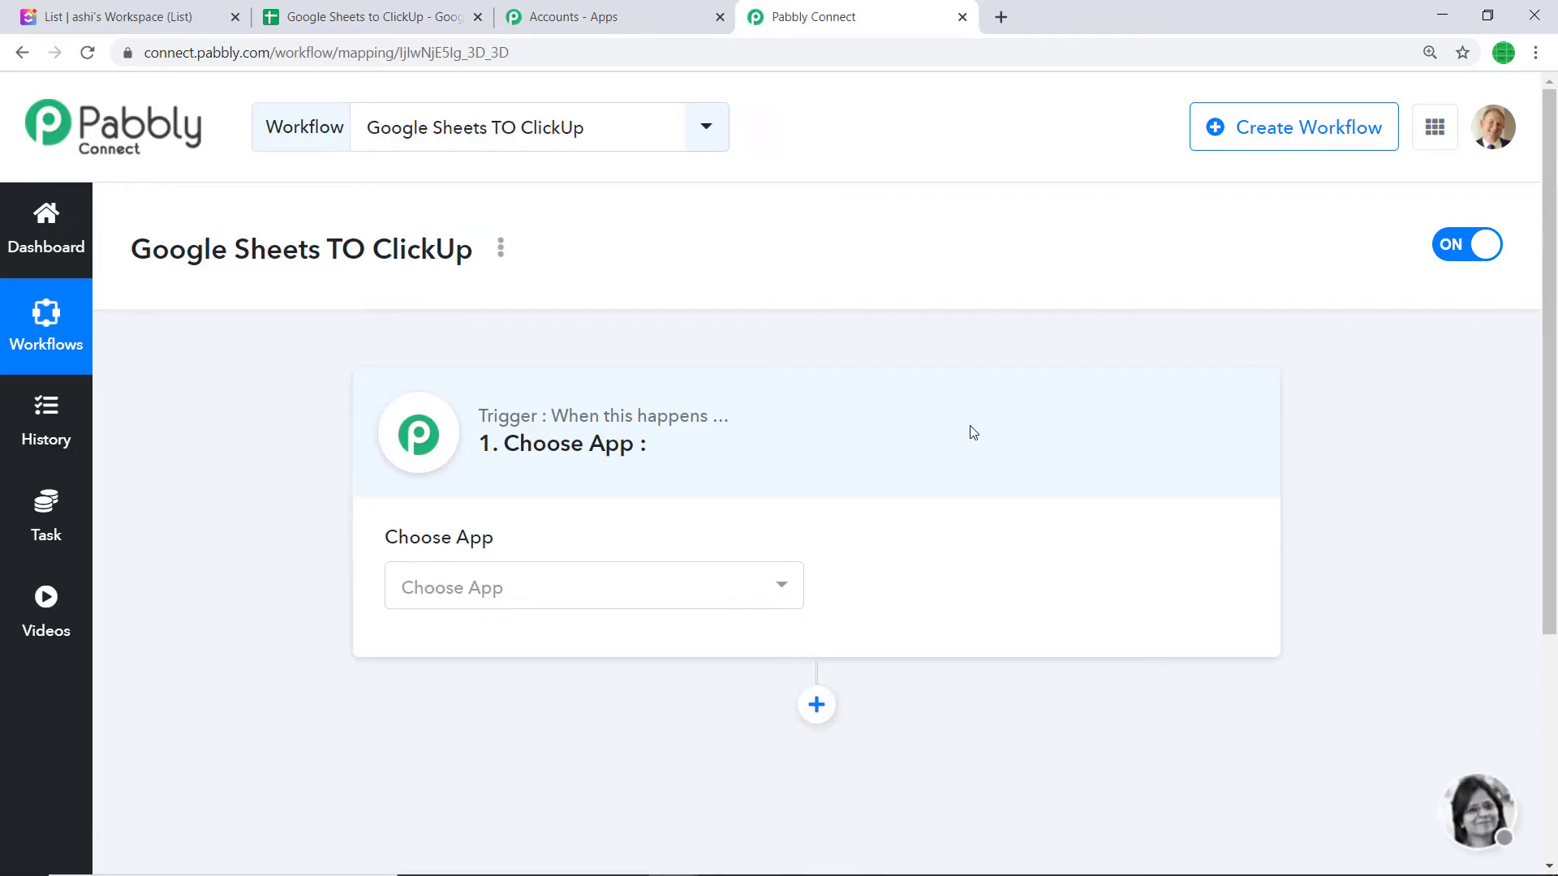
Set the workflow's trigger app to Google Sheets with the New Spreadsheet Row method
{"action": "left_click", "coordinate": [717, 581]}
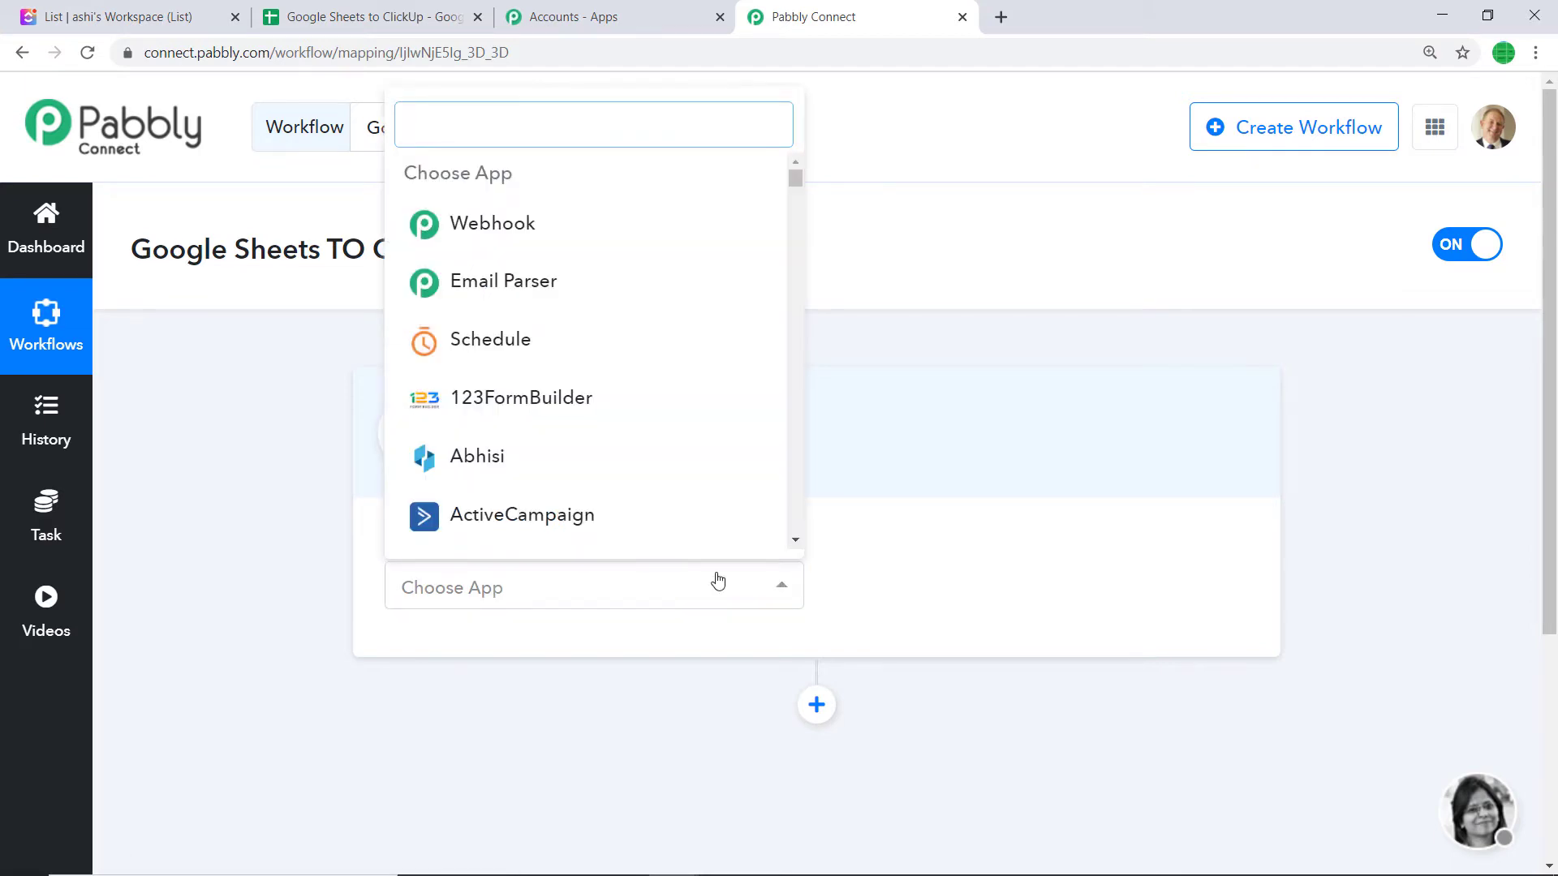
{"action": "type", "text": "Google"}
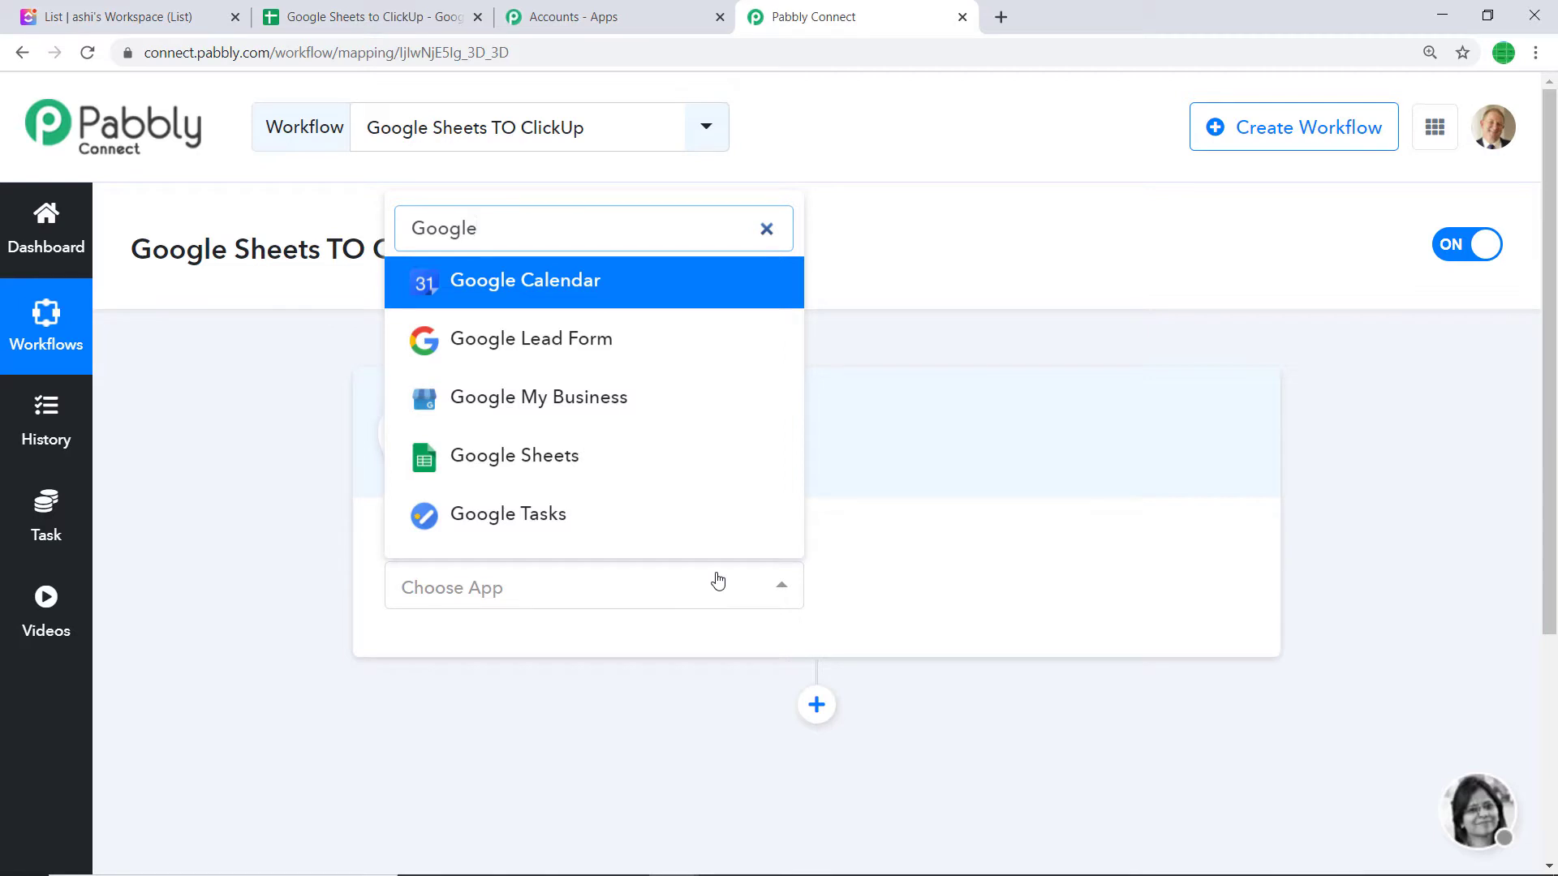
{"action": "left_click", "coordinate": [627, 465]}
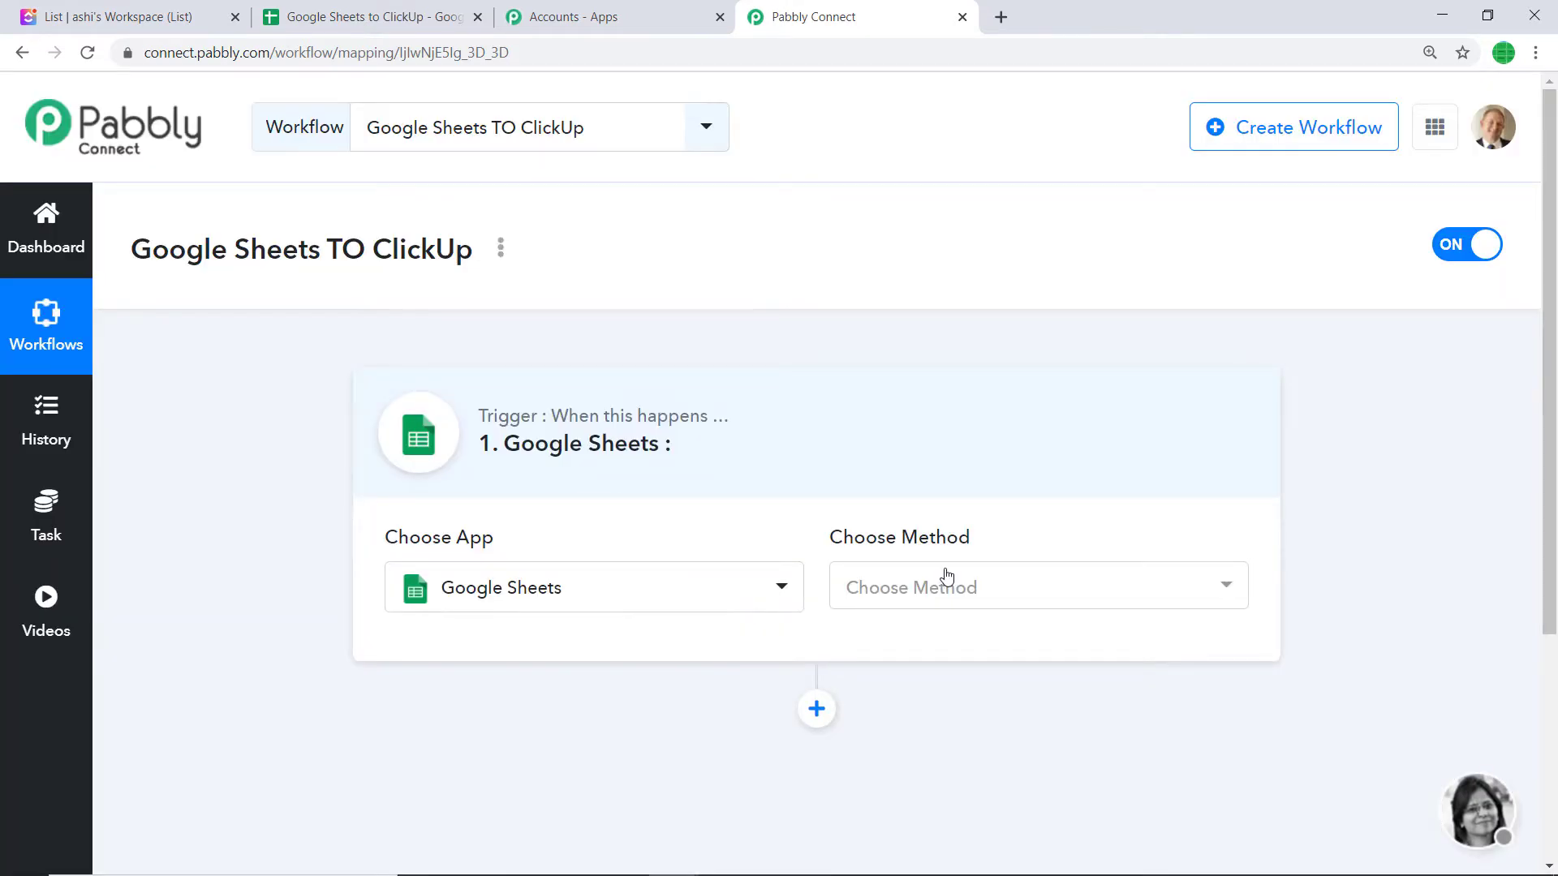
{"action": "left_click", "coordinate": [944, 584]}
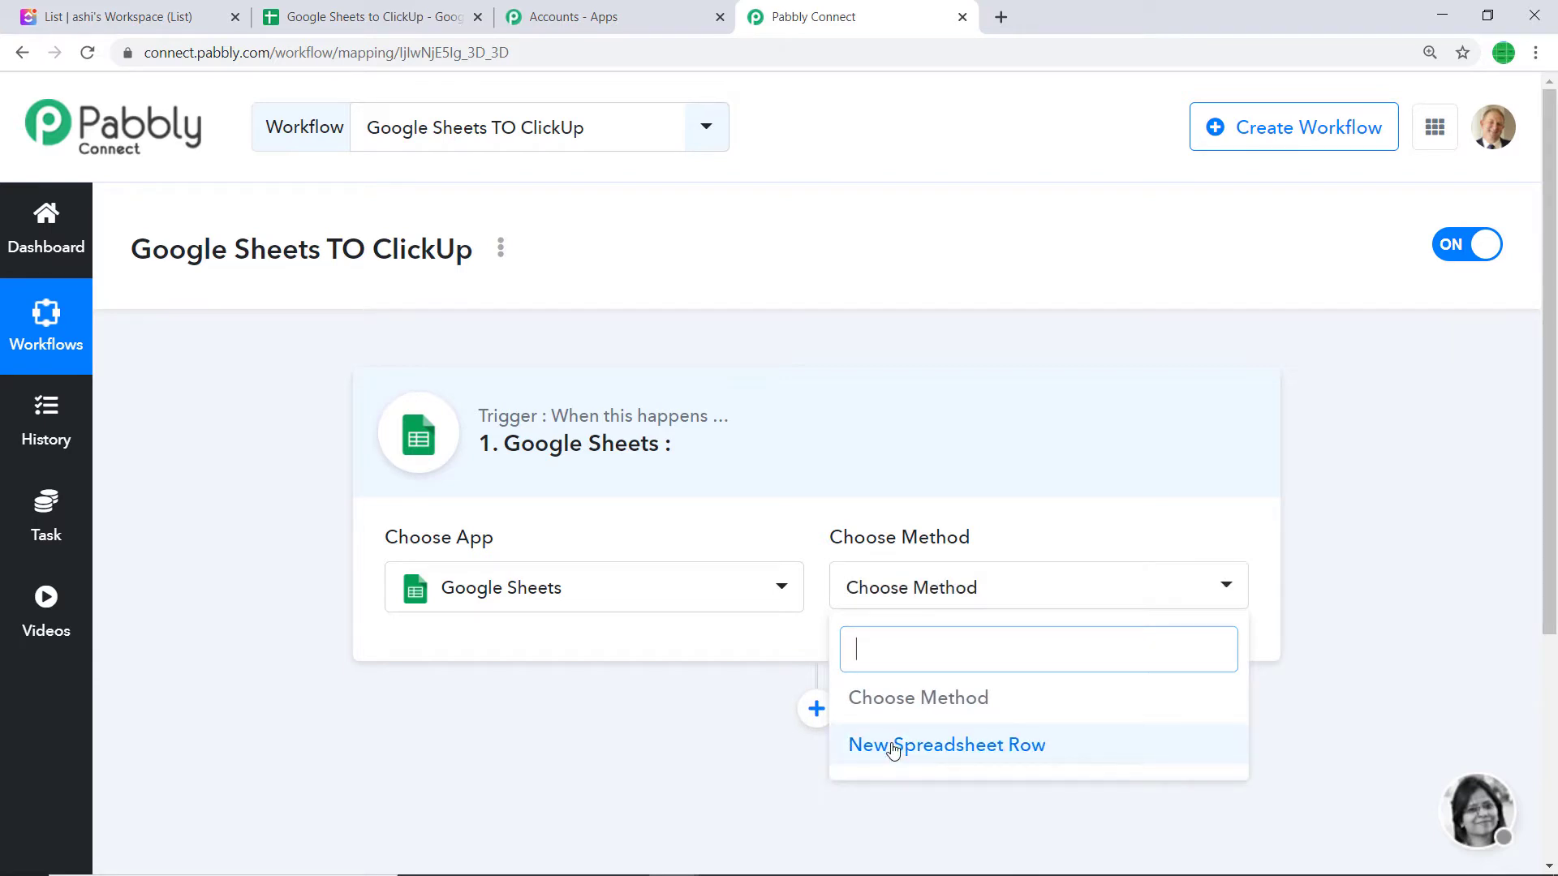
{"action": "left_click", "coordinate": [893, 746]}
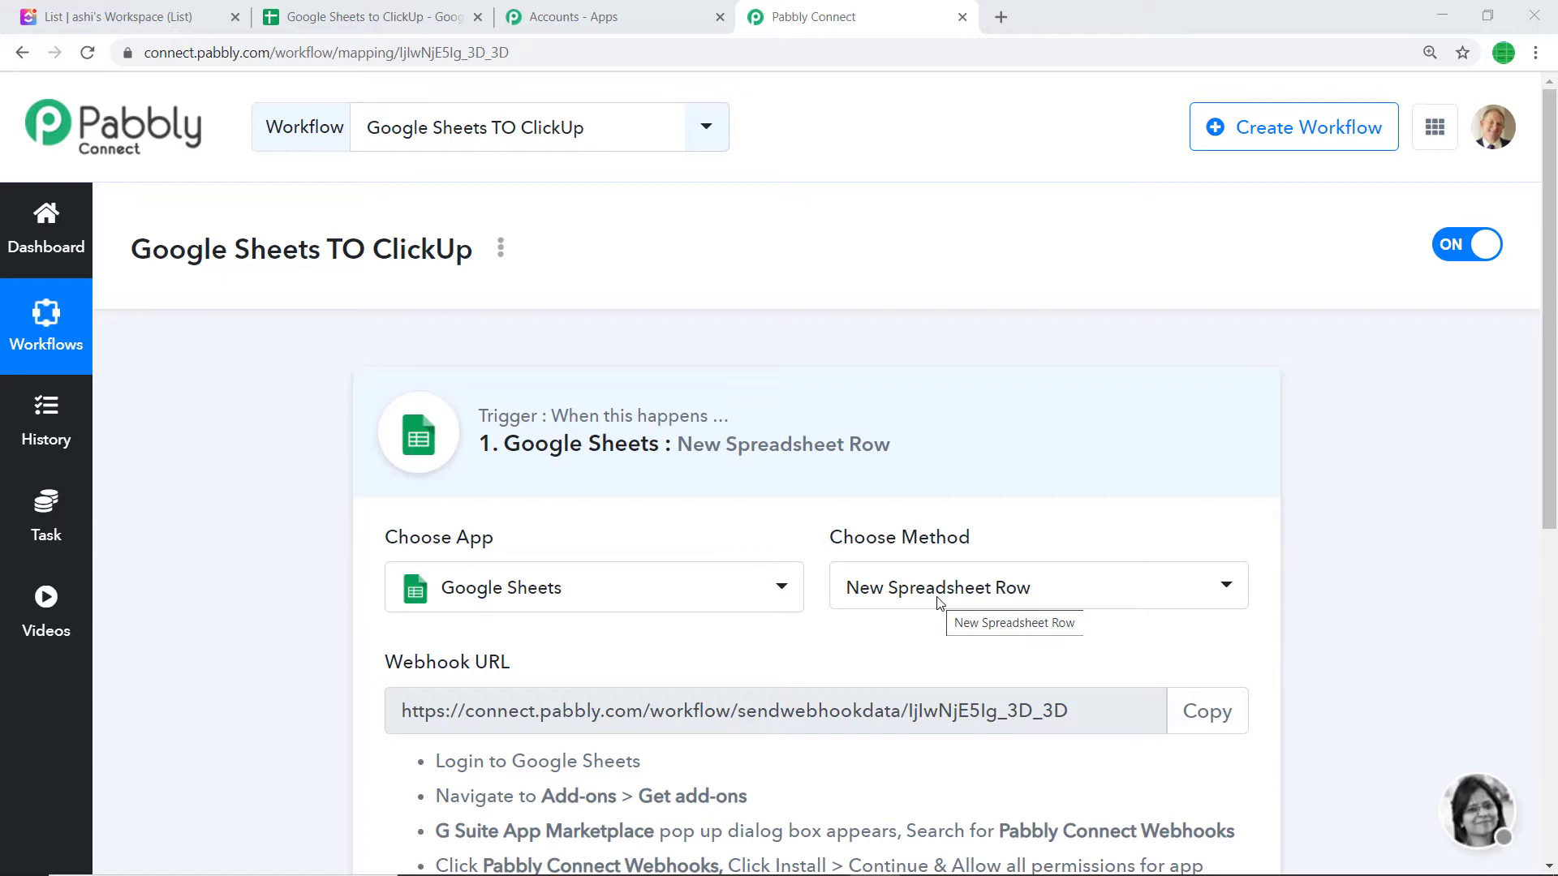
{"action": "scroll", "coordinate": [936, 600], "scroll_direction": "down", "scroll_amount": 1}
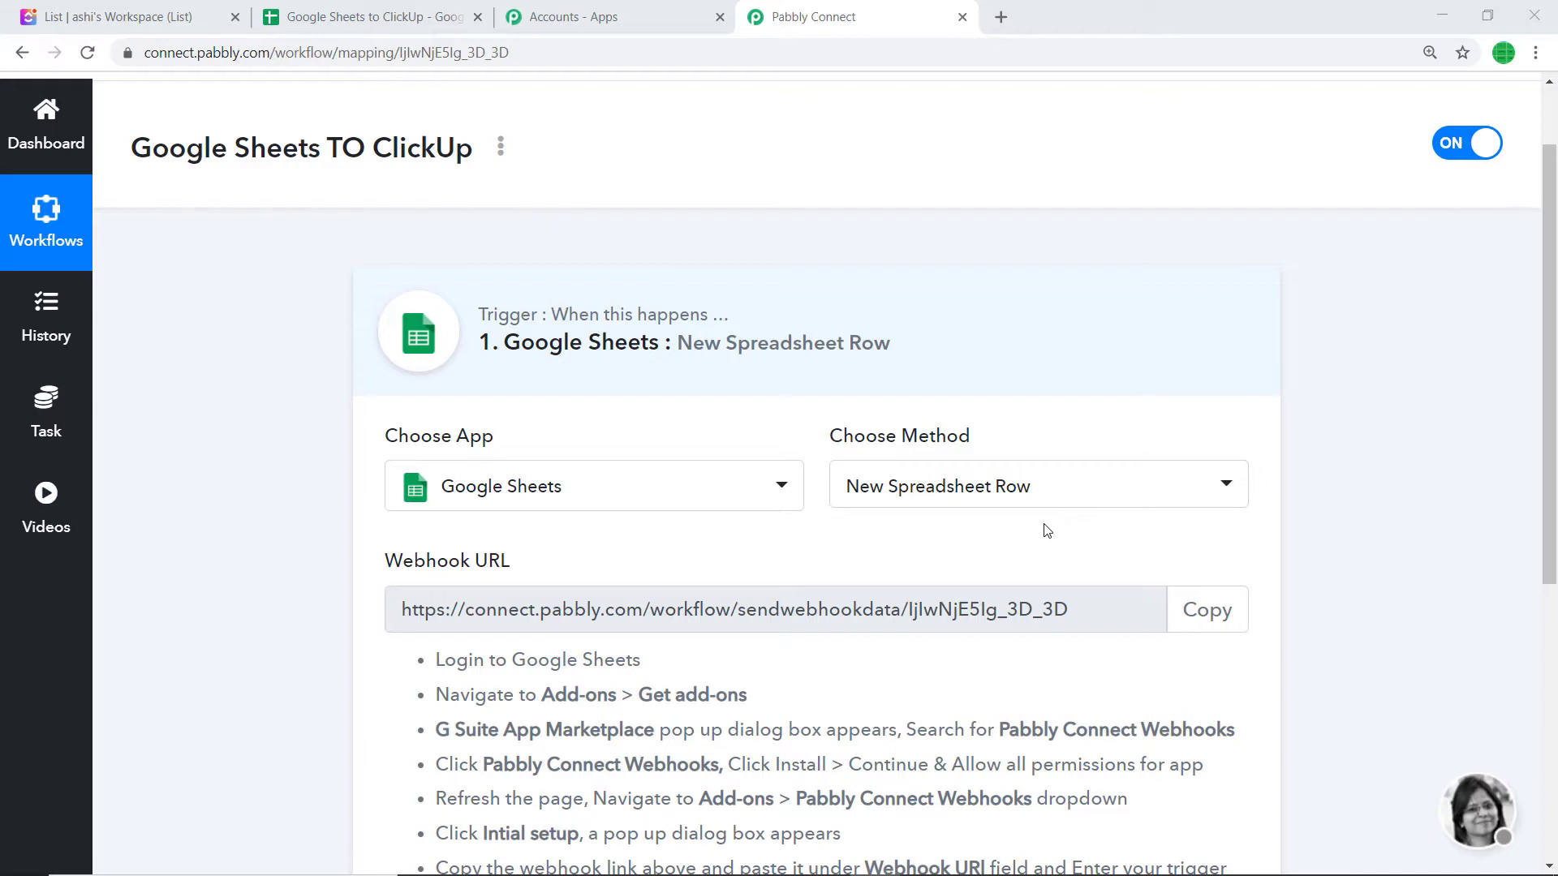
Switch to the Google Sheets to ClickUp spreadsheet and look up the Pabbly Connect Webhooks add-on in the marketplace
{"action": "left_click", "coordinate": [428, 24]}
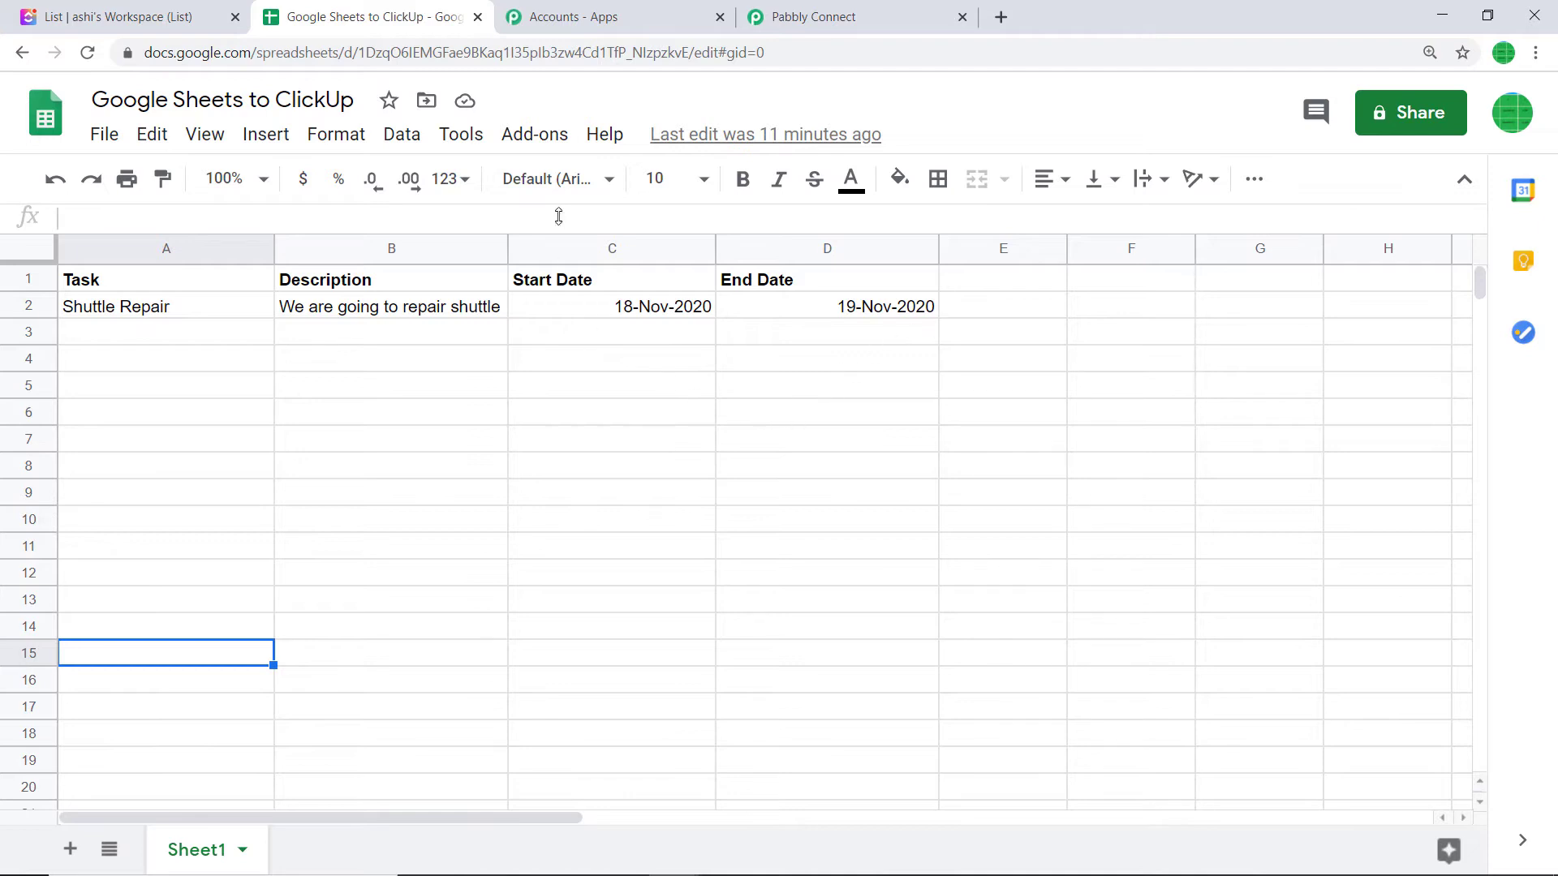
{"action": "left_click", "coordinate": [557, 147]}
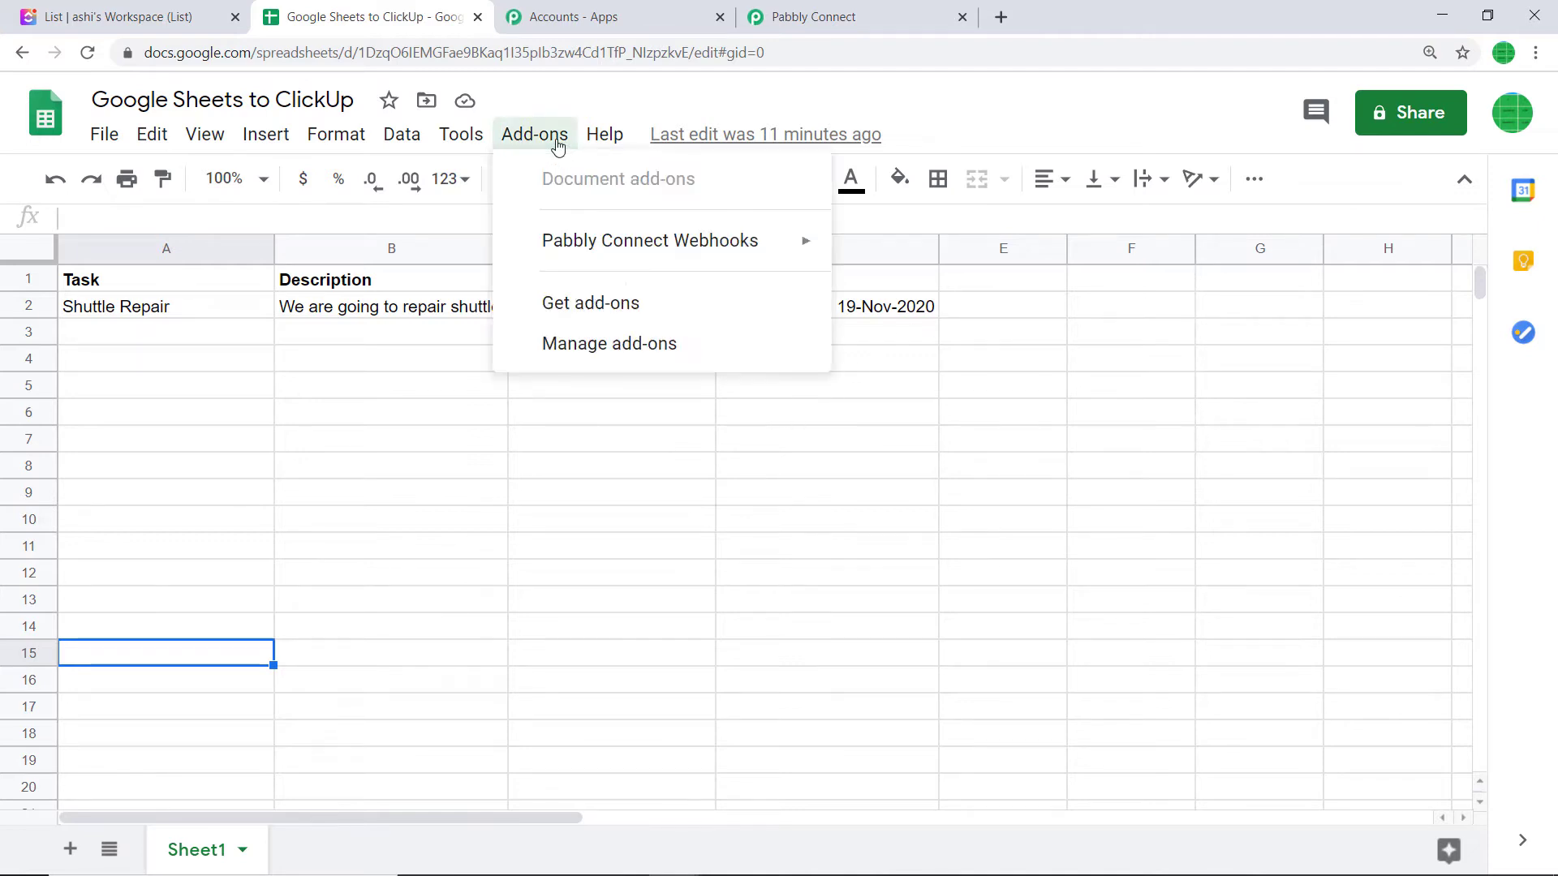
{"action": "mouse_move", "coordinate": [560, 245]}
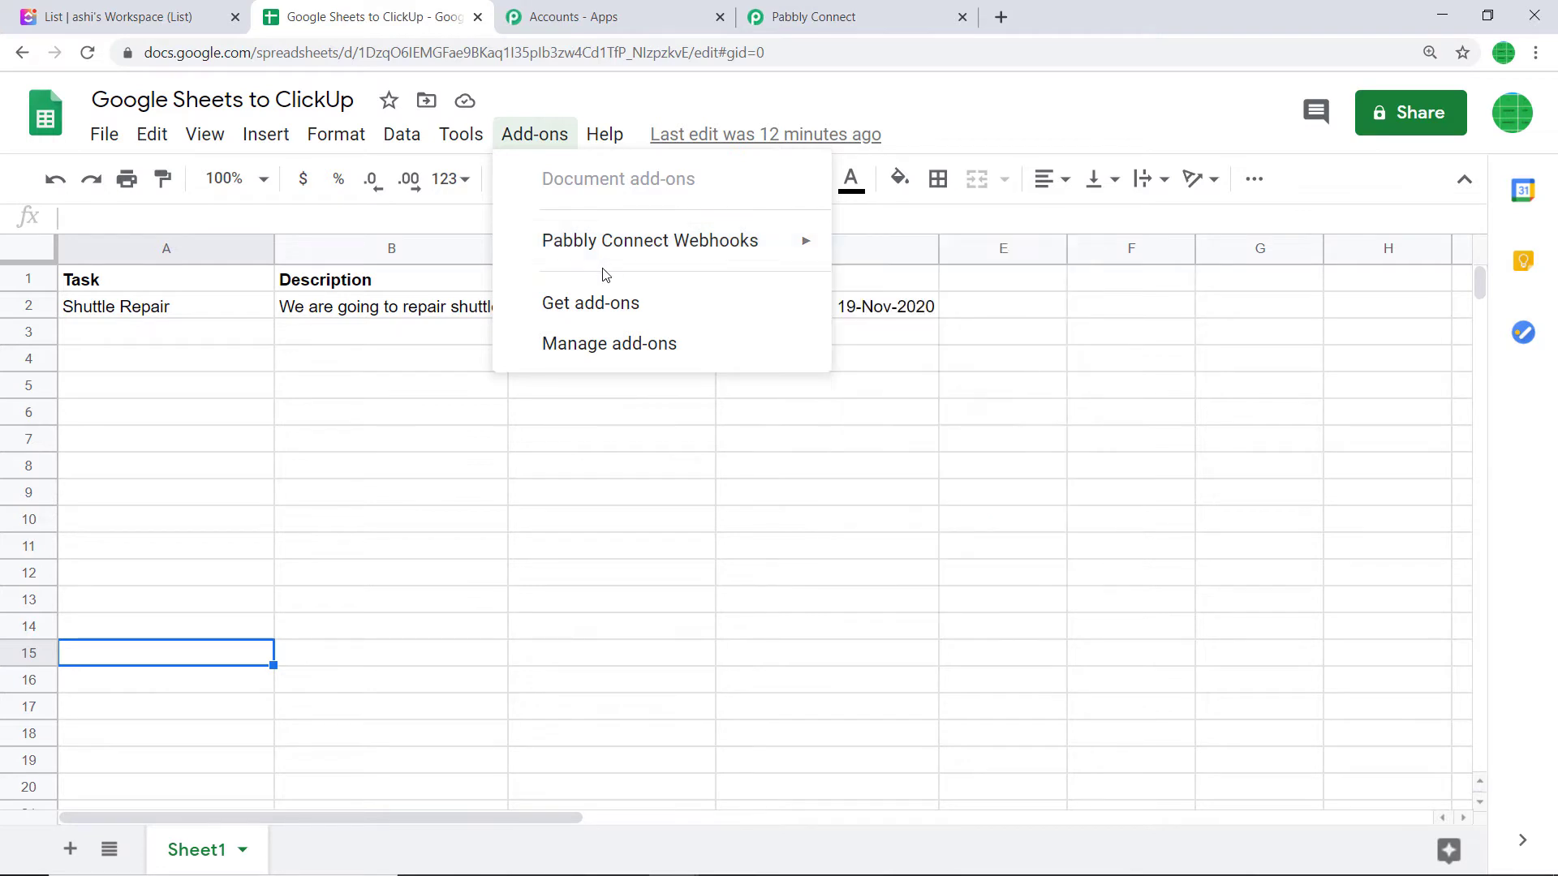
{"action": "left_click", "coordinate": [584, 316]}
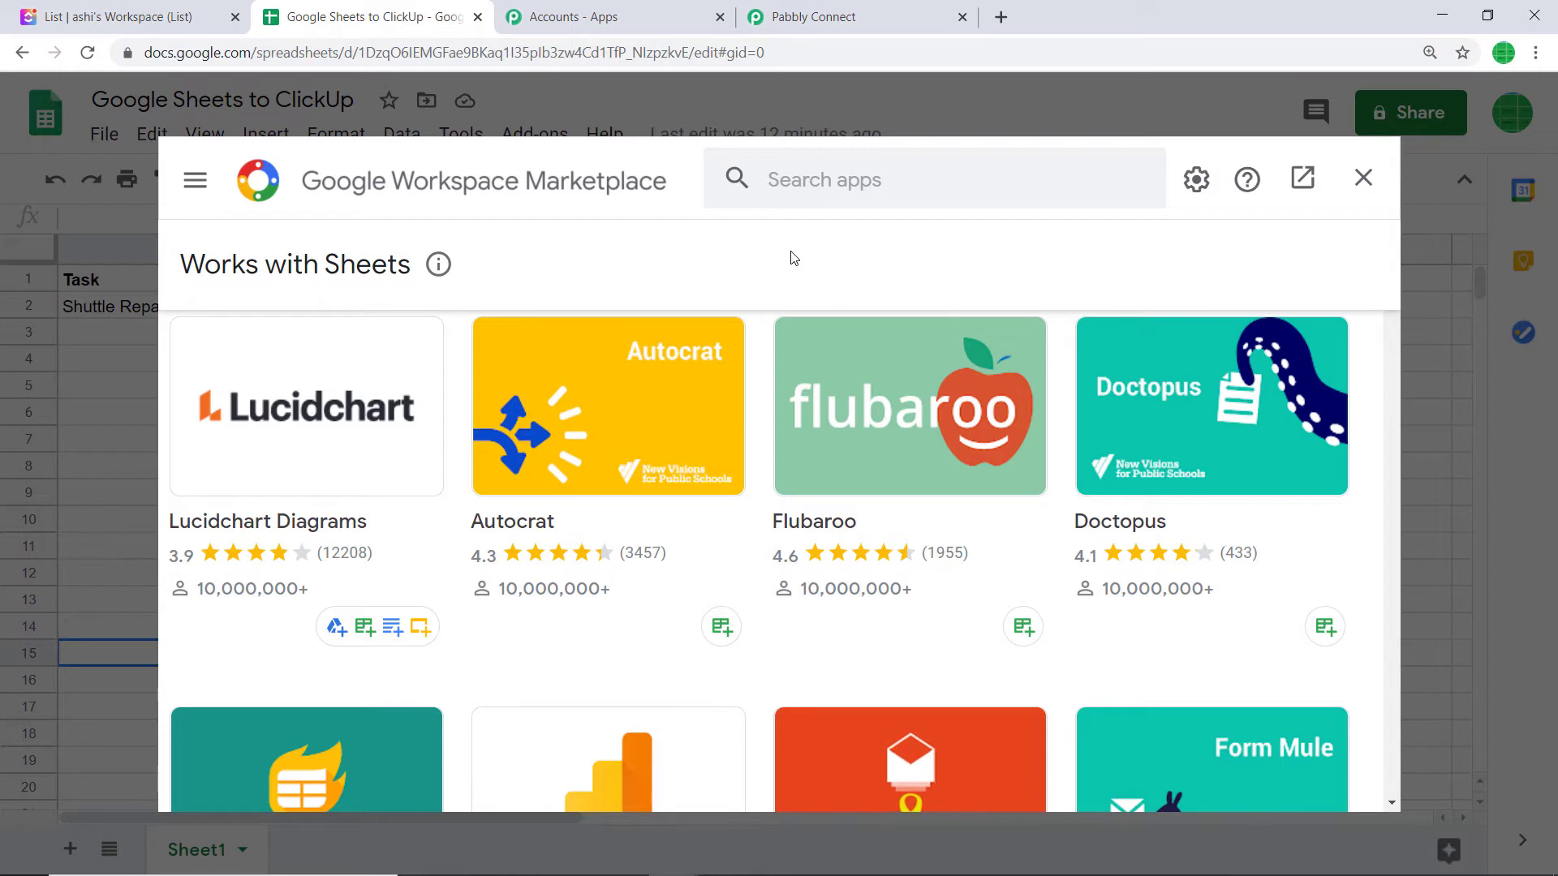
{"action": "left_click", "coordinate": [816, 180]}
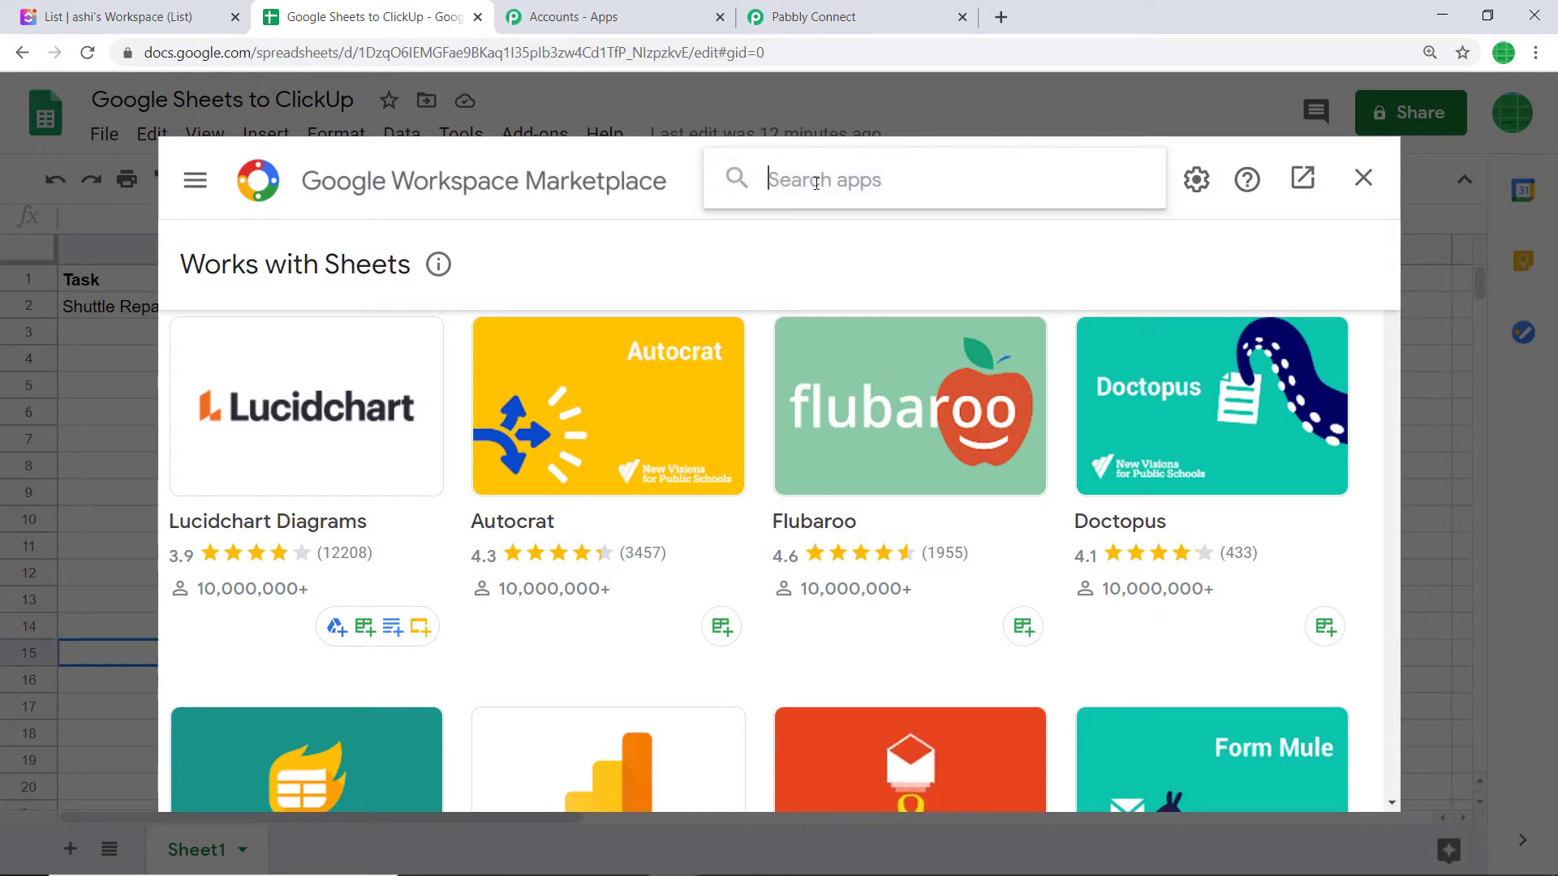
{"action": "type", "text": "pabbly Connect Webhooks"}
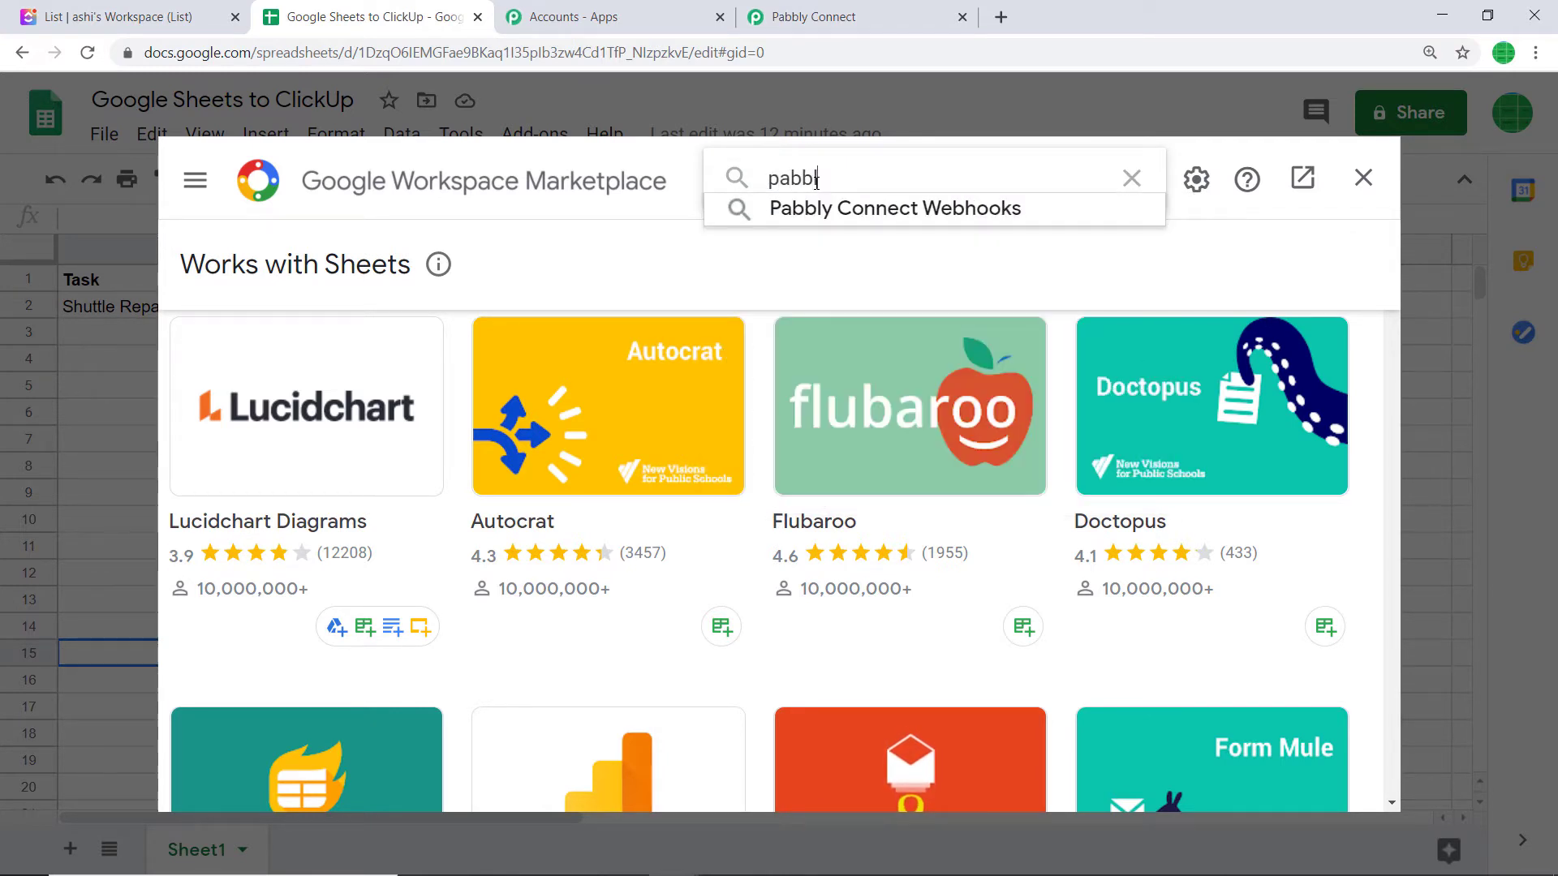
{"action": "left_click", "coordinate": [862, 209]}
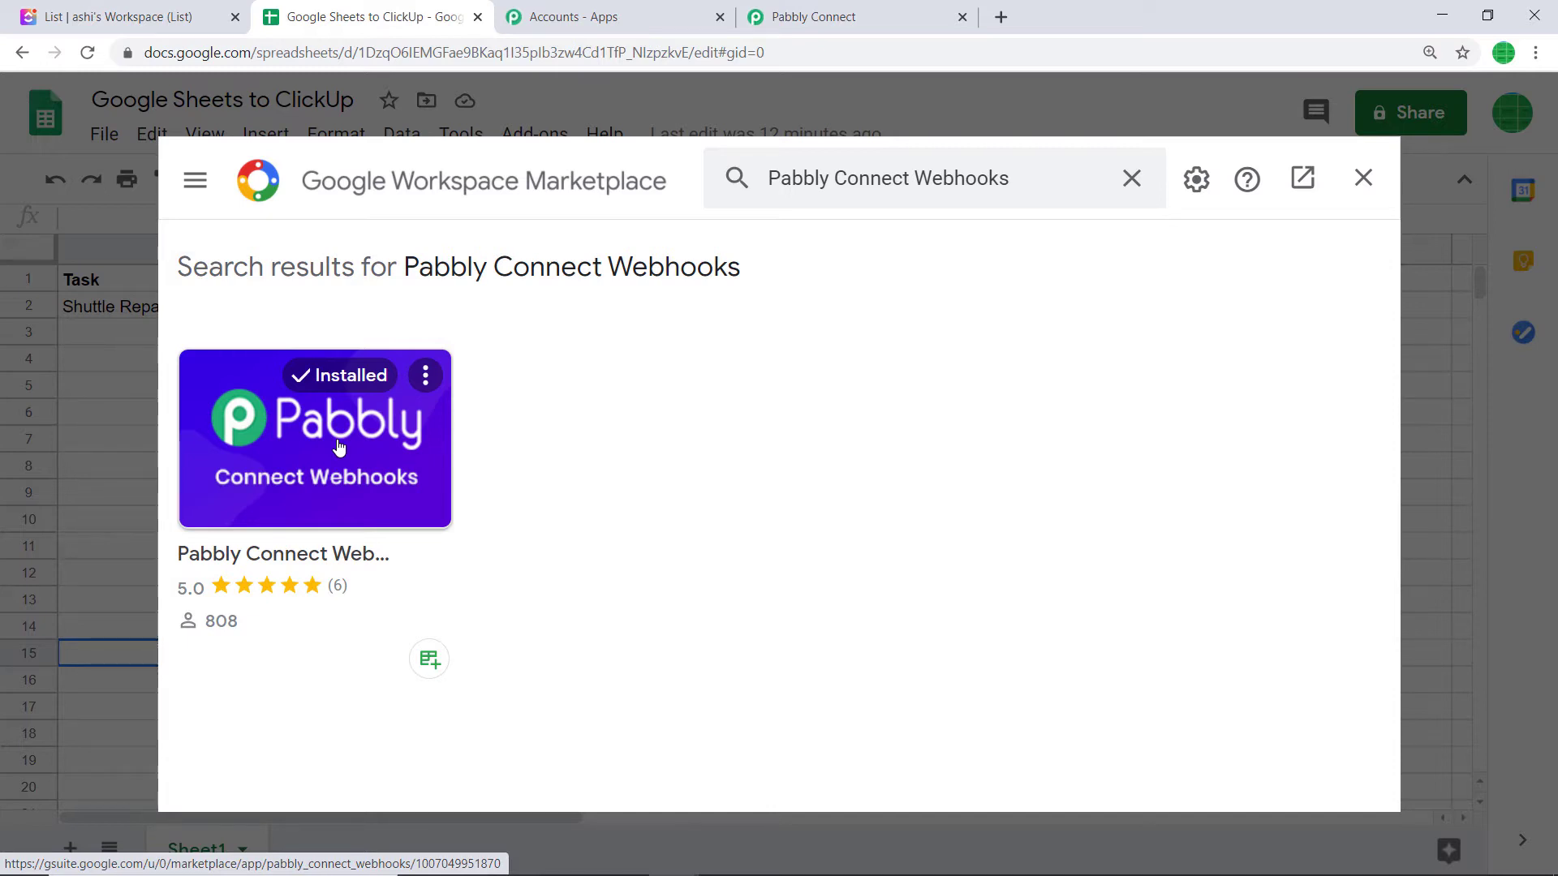
{"action": "left_click", "coordinate": [1362, 180]}
In the Pabbly Connect Webhooks initial setup, enter the webhook URL copied from the workflow and set the trigger column to D
{"action": "left_click", "coordinate": [535, 136]}
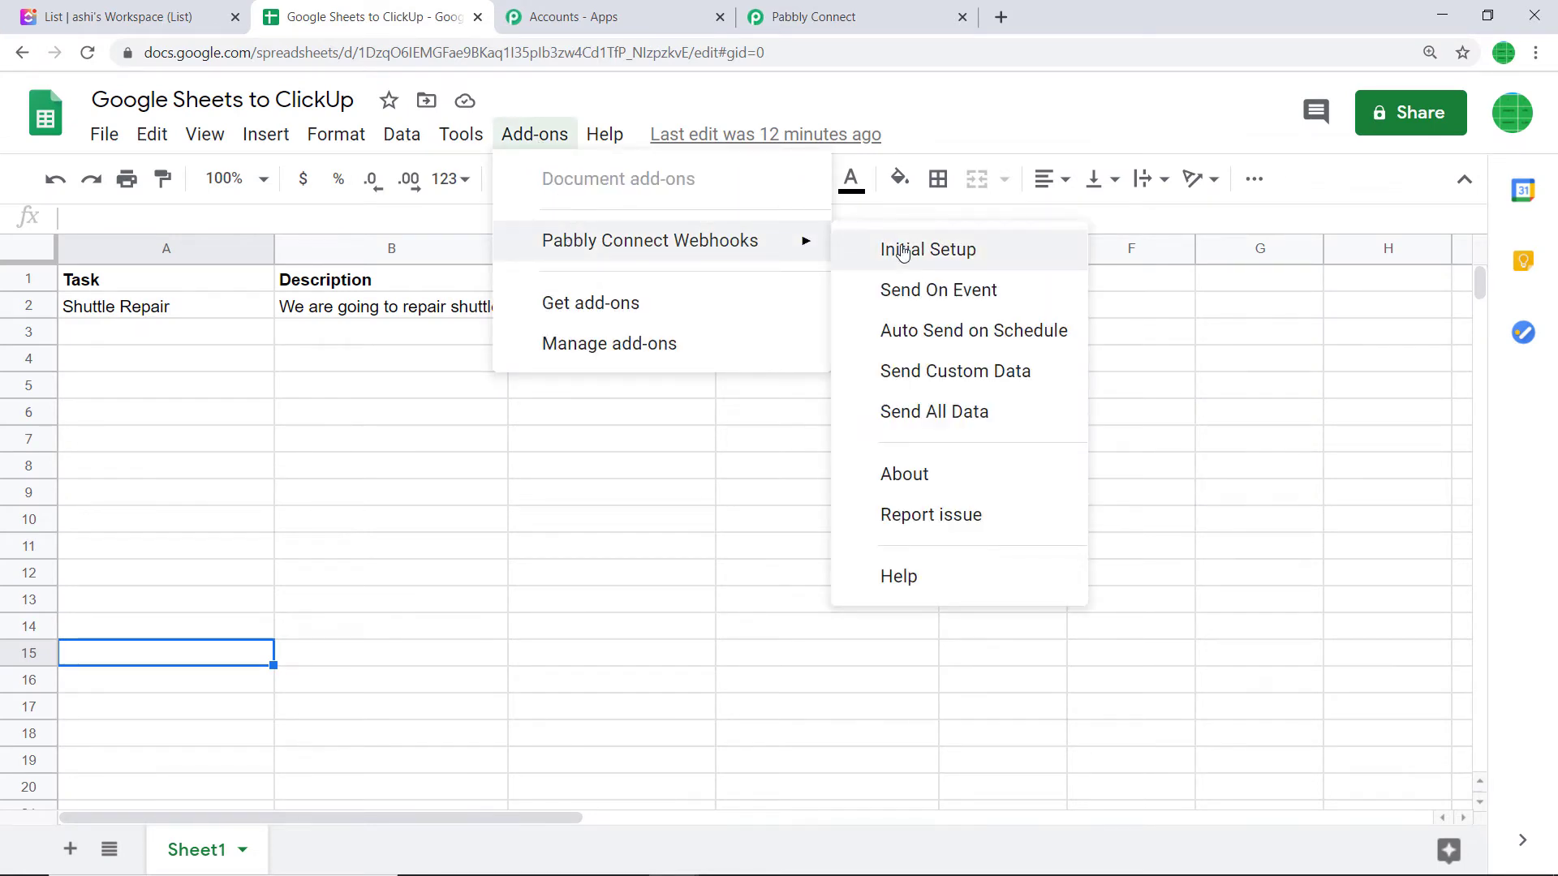
{"action": "left_click", "coordinate": [954, 252]}
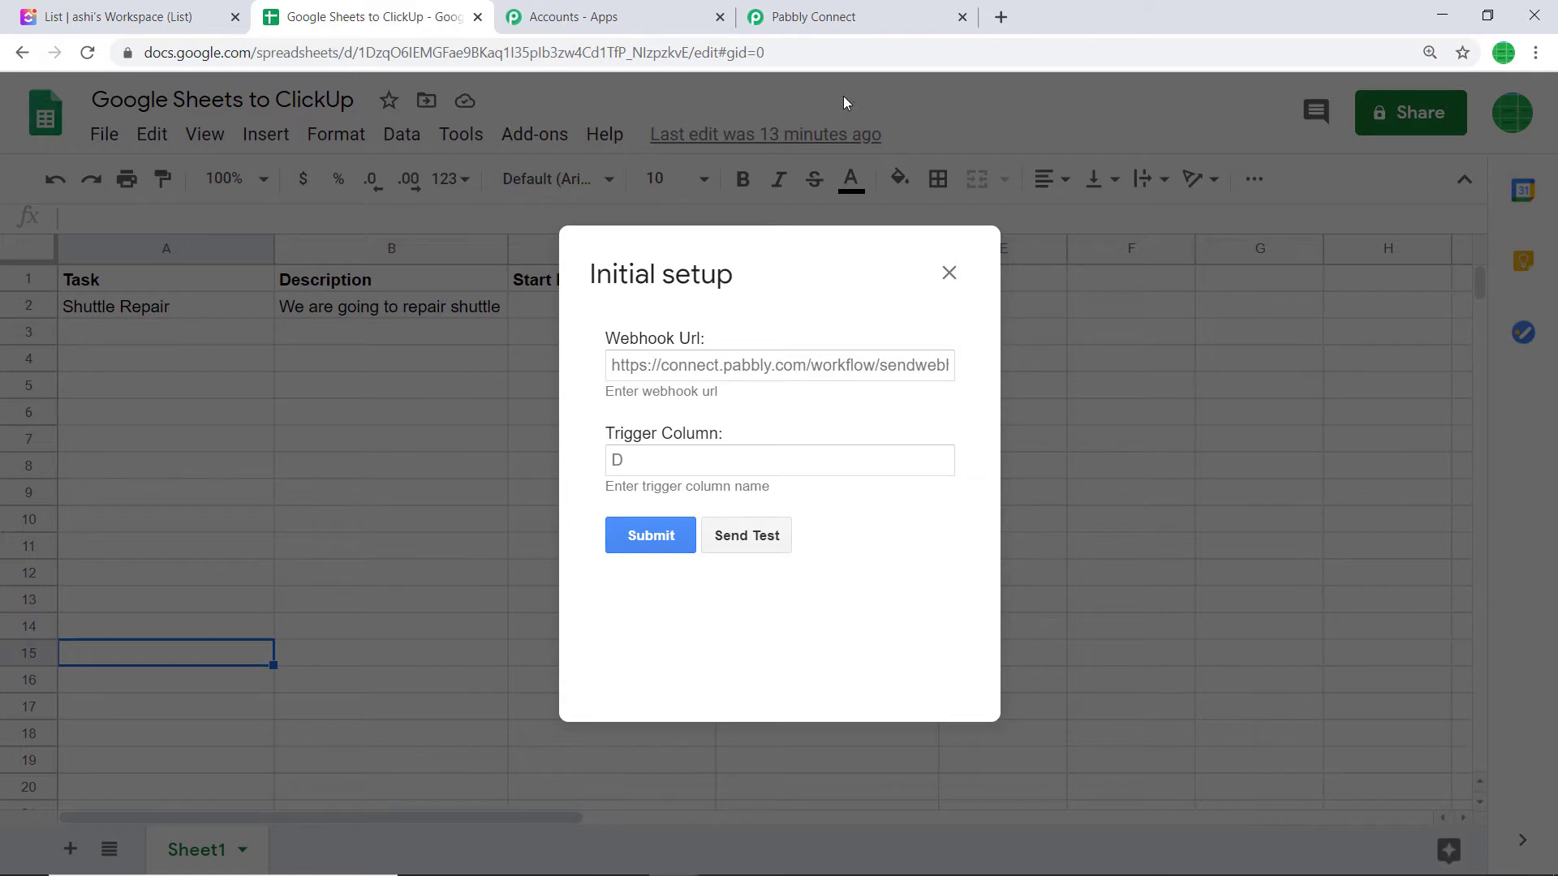
{"action": "left_click", "coordinate": [867, 10]}
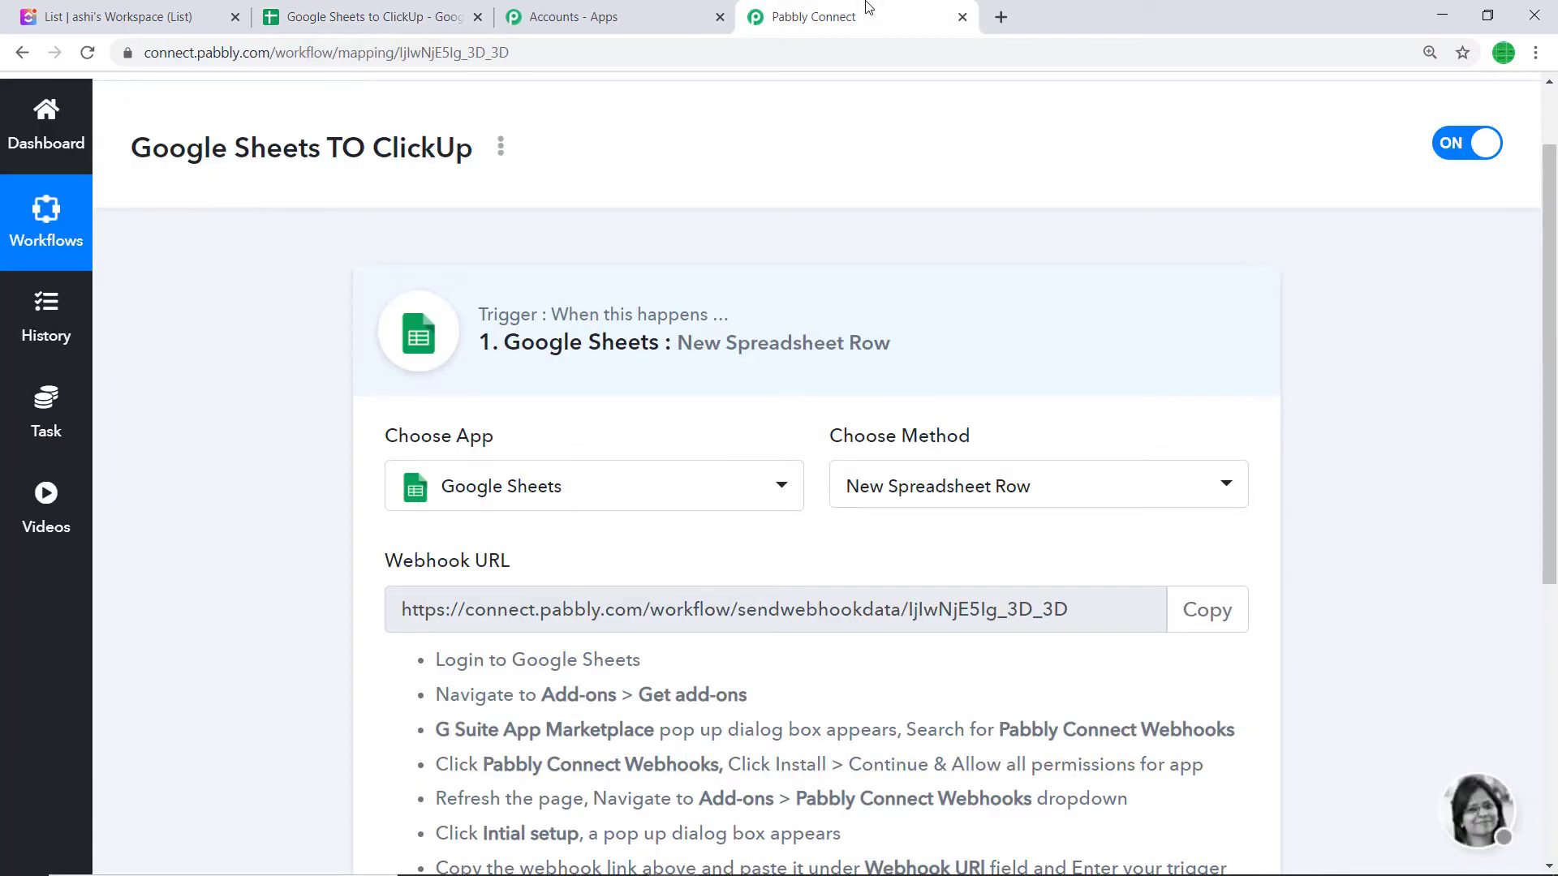
{"action": "left_click", "coordinate": [1206, 610]}
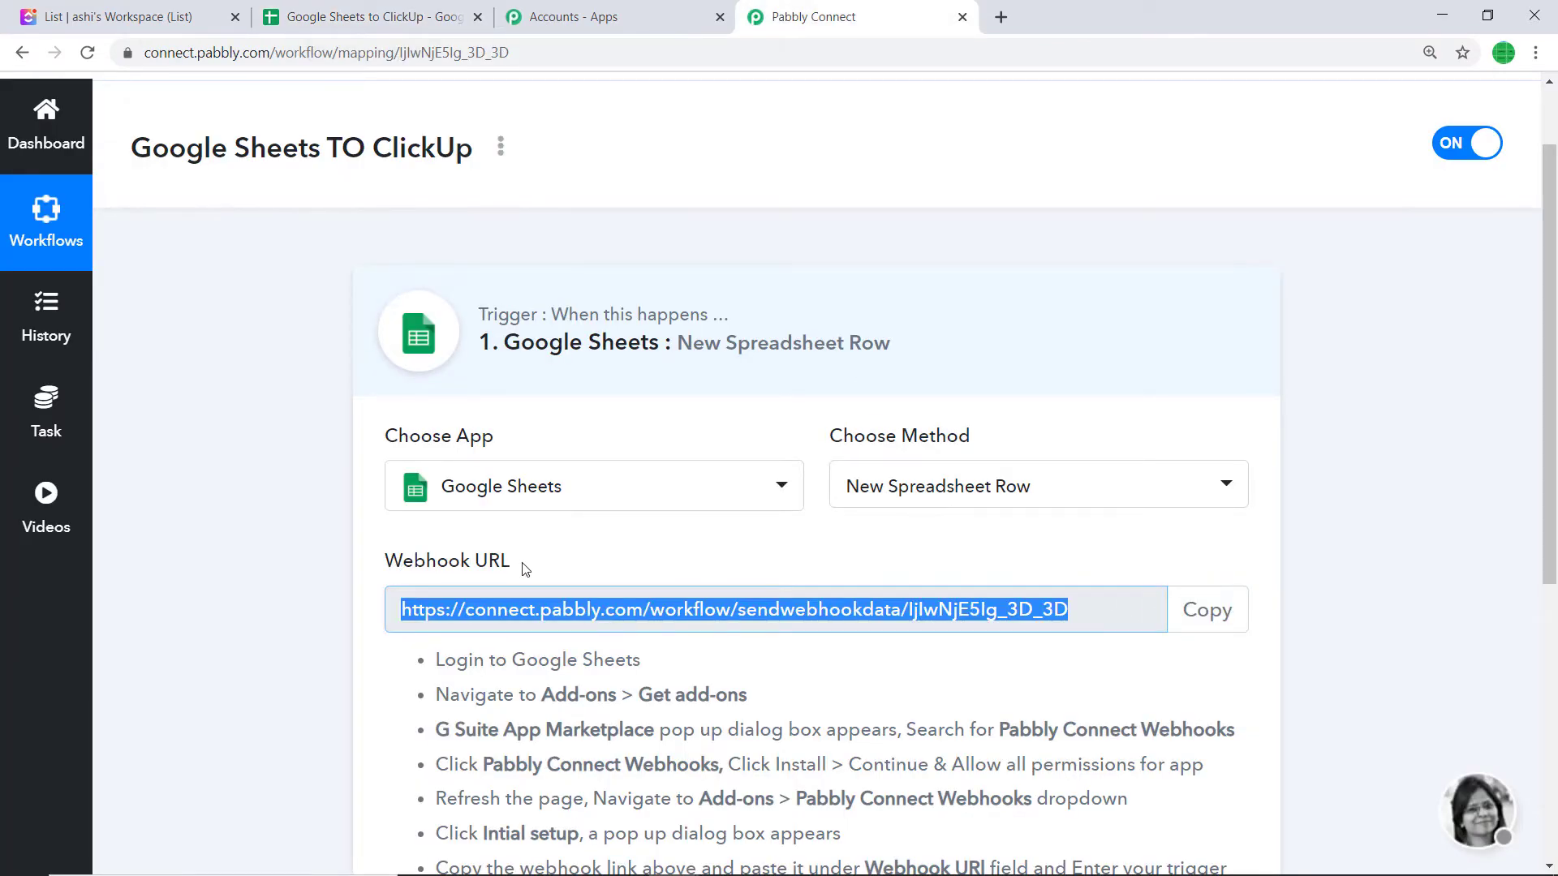
{"action": "left_click", "coordinate": [369, 16]}
{"action": "right_click", "coordinate": [658, 374]}
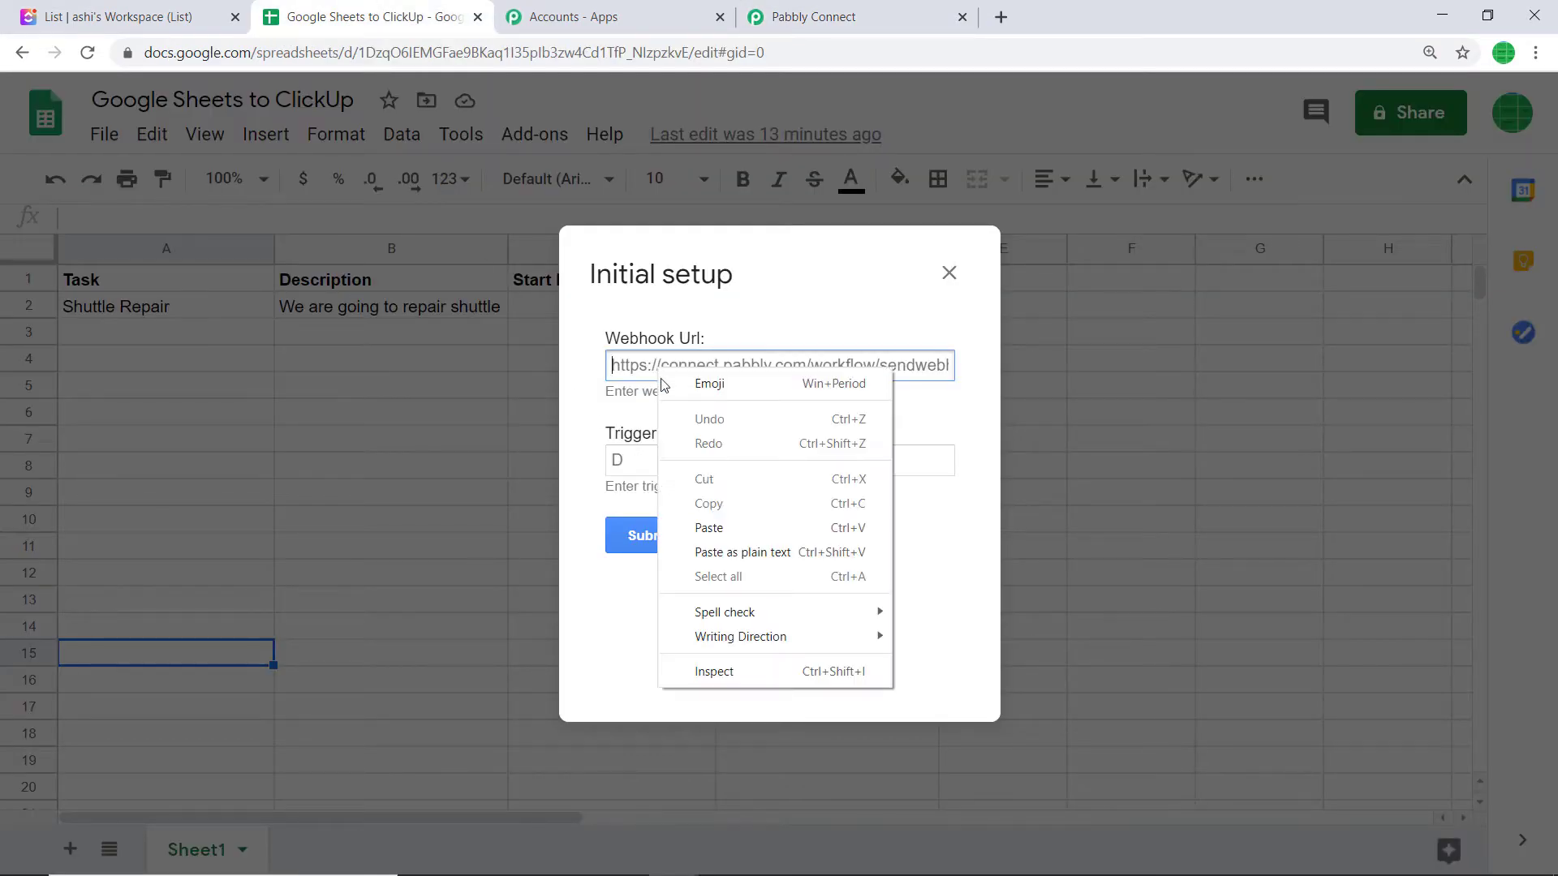
{"action": "left_click", "coordinate": [709, 528]}
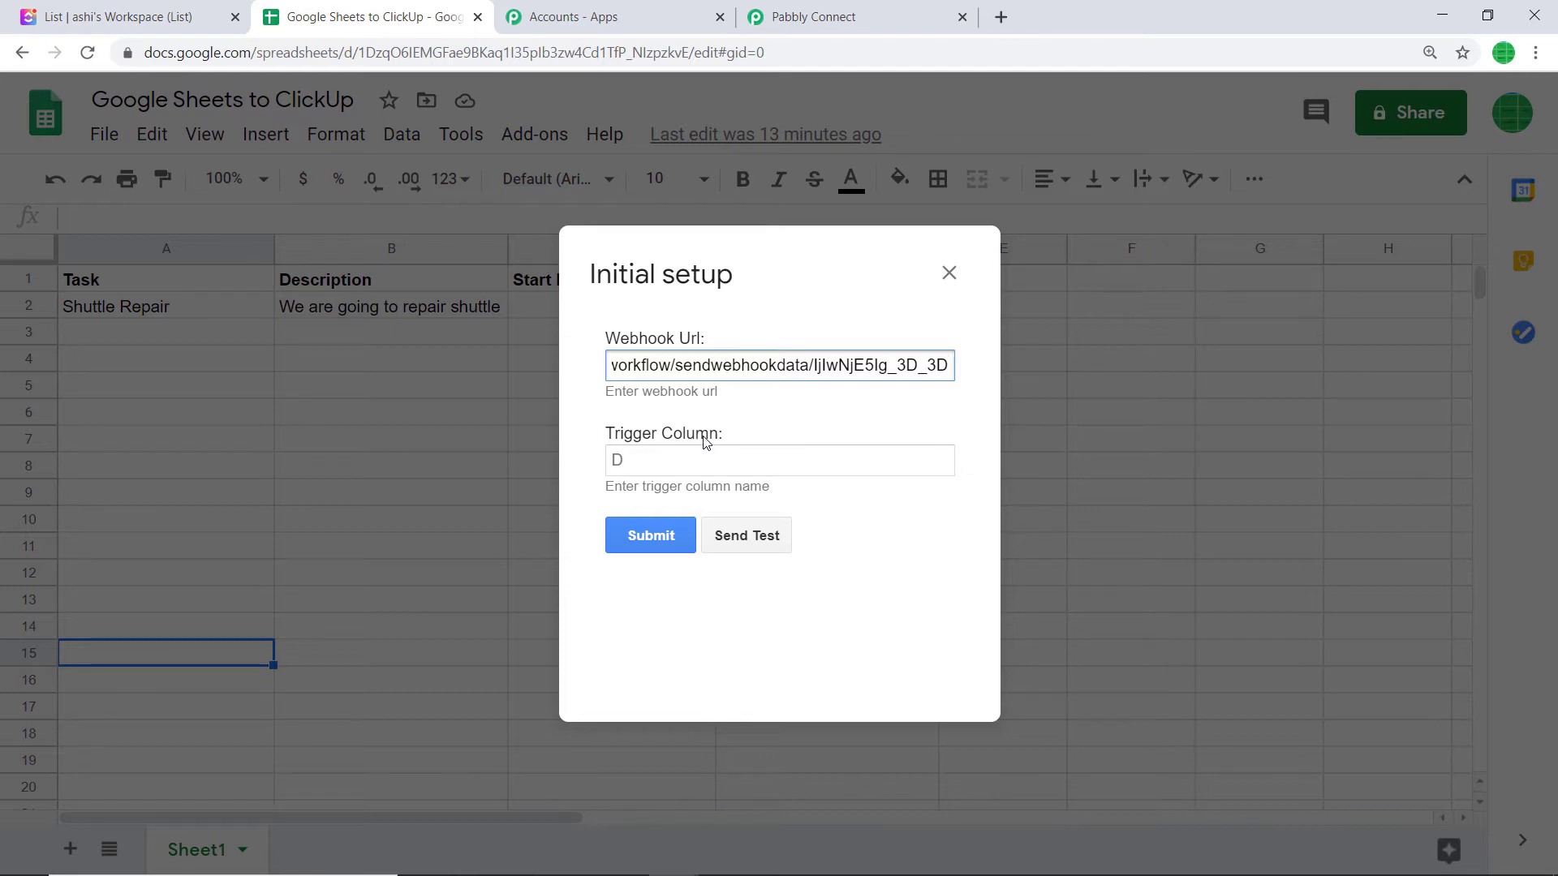
{"action": "left_click", "coordinate": [679, 470]}
{"action": "type", "text": "D"}
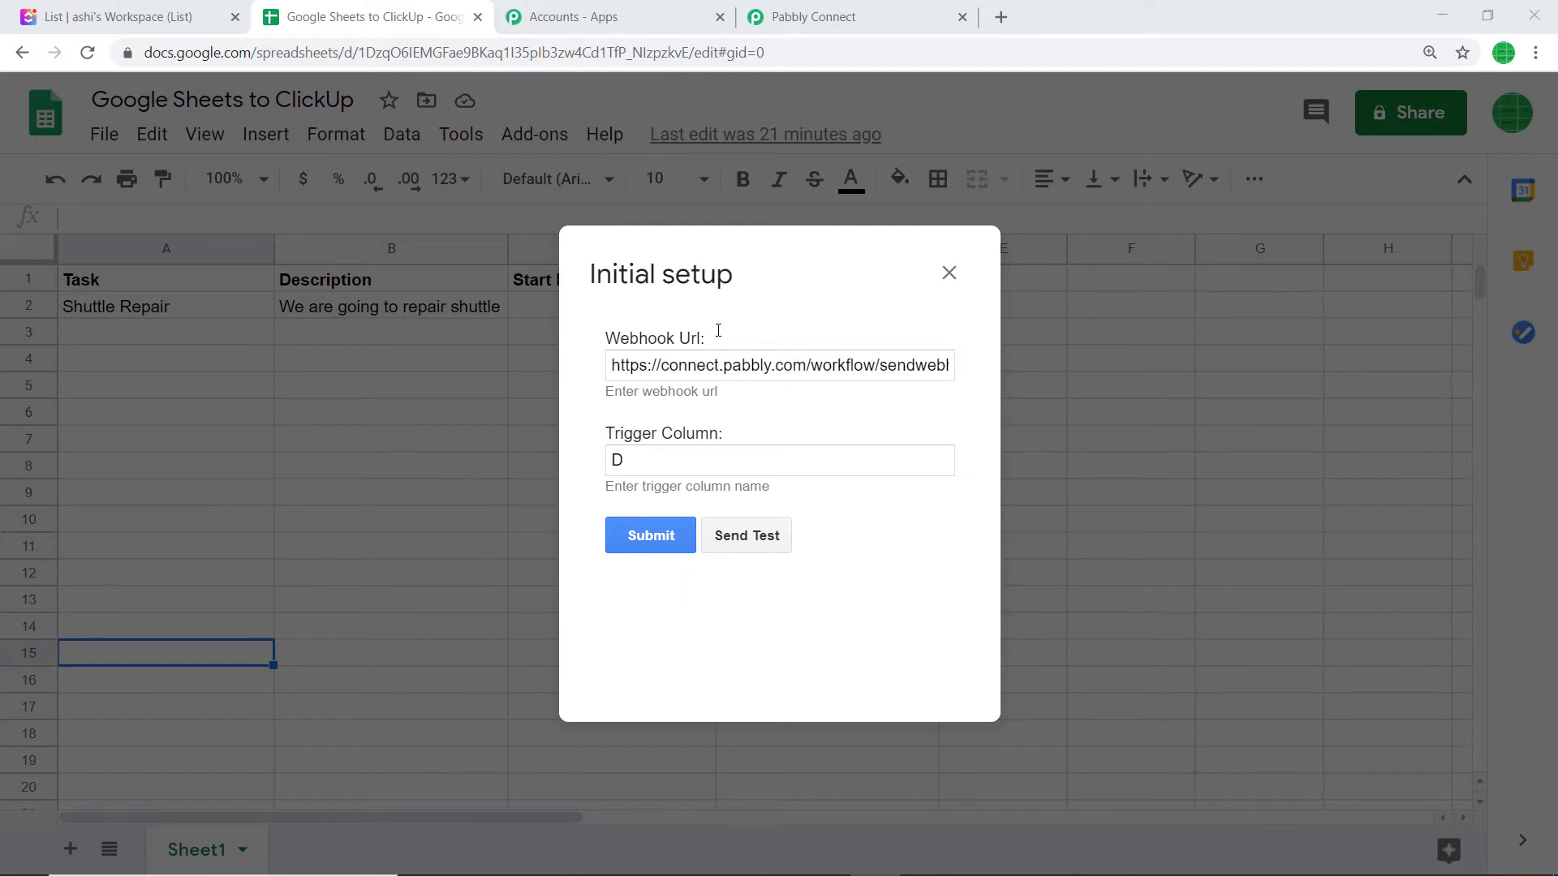
Start capturing the webhook response in Pabbly Connect and send test data from the spreadsheet's initial setup
{"action": "left_click", "coordinate": [876, 11]}
{"action": "scroll", "coordinate": [909, 340], "scroll_direction": "down", "scroll_amount": 5}
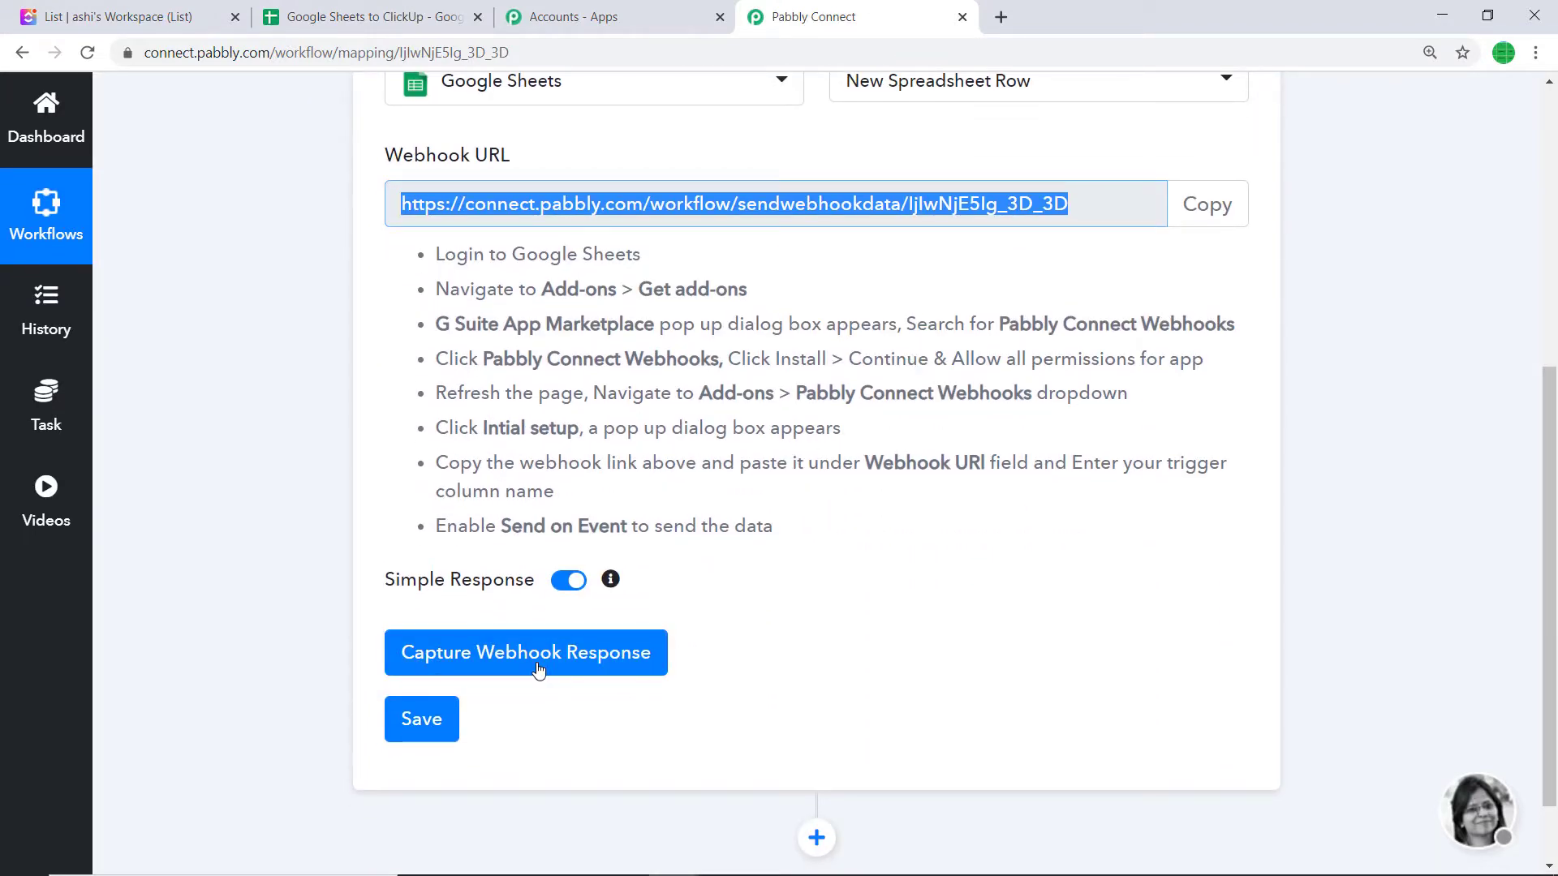
{"action": "left_click", "coordinate": [538, 671]}
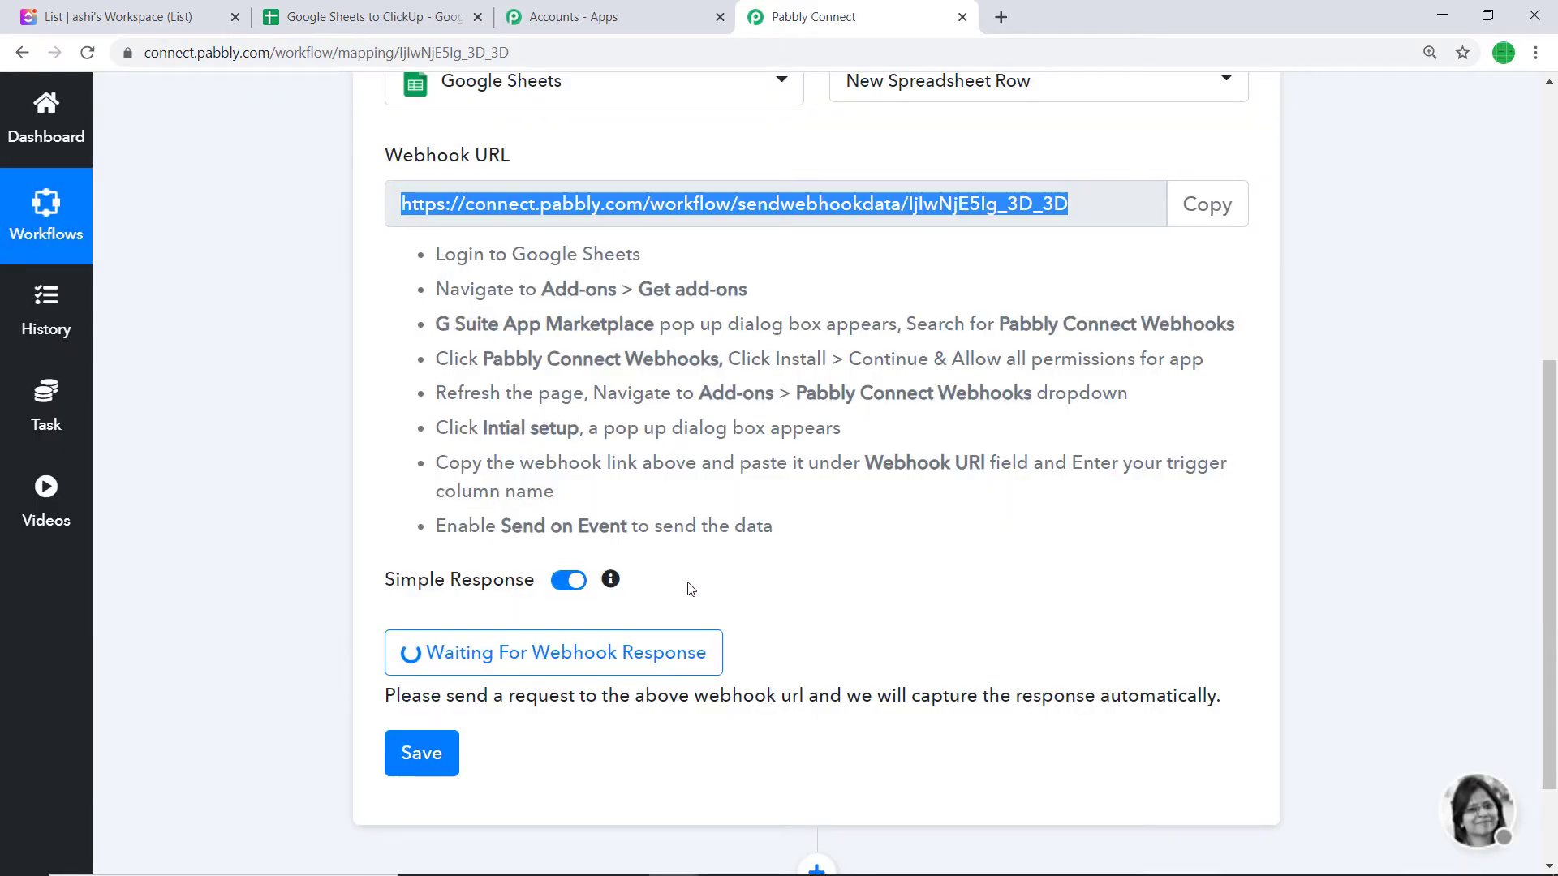
{"action": "left_click", "coordinate": [436, 11]}
{"action": "left_click", "coordinate": [731, 542]}
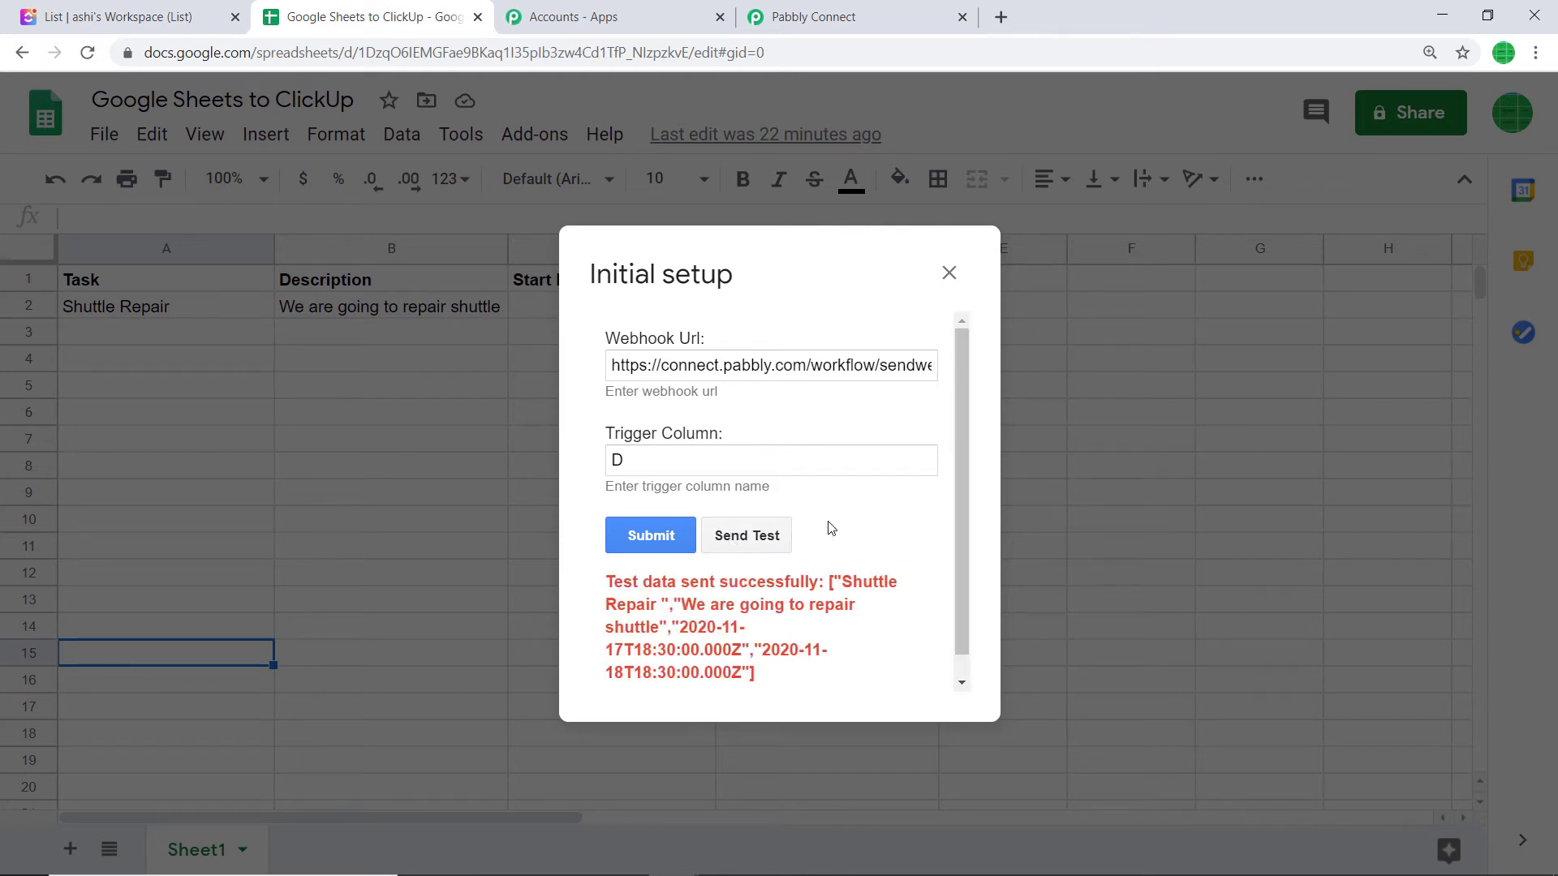
Compare the captured task, description and dates in Pabbly Connect with the spreadsheet row
{"action": "left_click", "coordinate": [815, 16]}
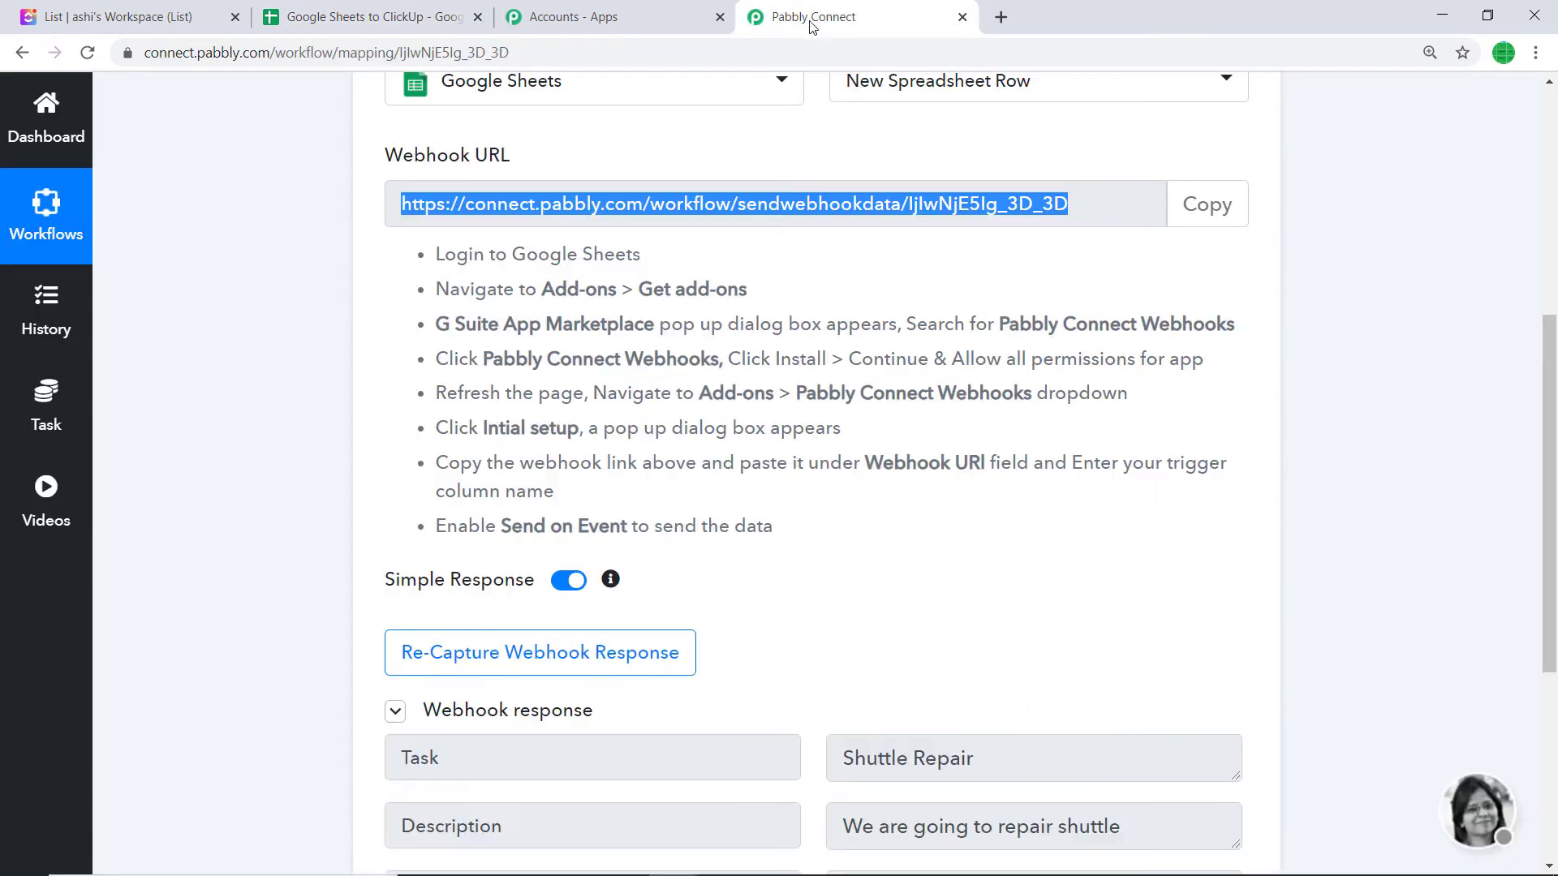
{"action": "scroll", "coordinate": [868, 404], "scroll_direction": "down", "scroll_amount": 5}
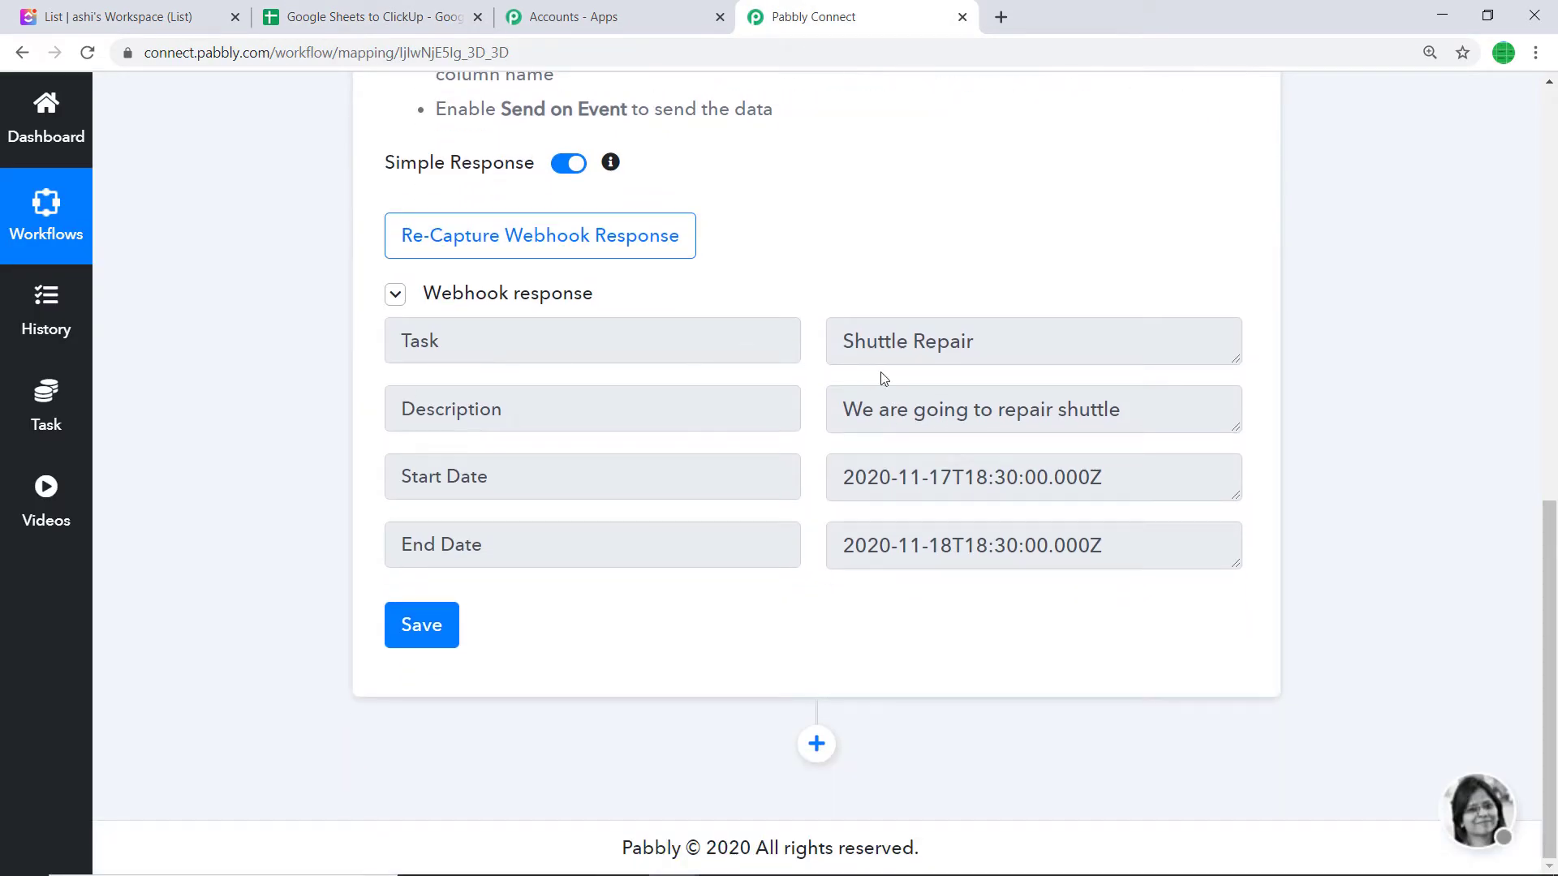
{"action": "left_click", "coordinate": [307, 8]}
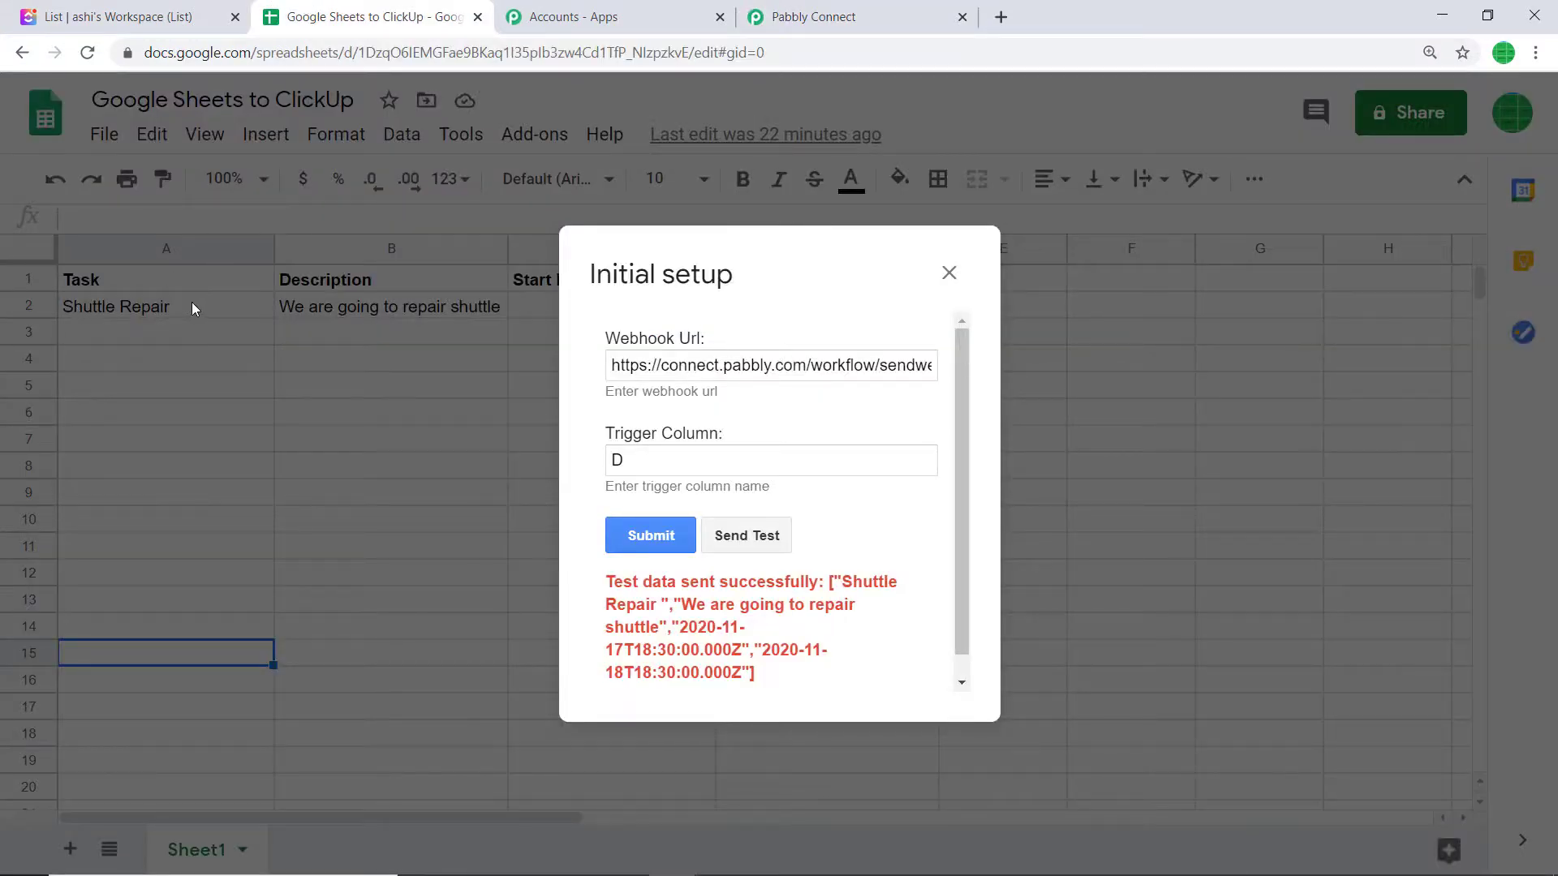
{"action": "left_click", "coordinate": [811, 17]}
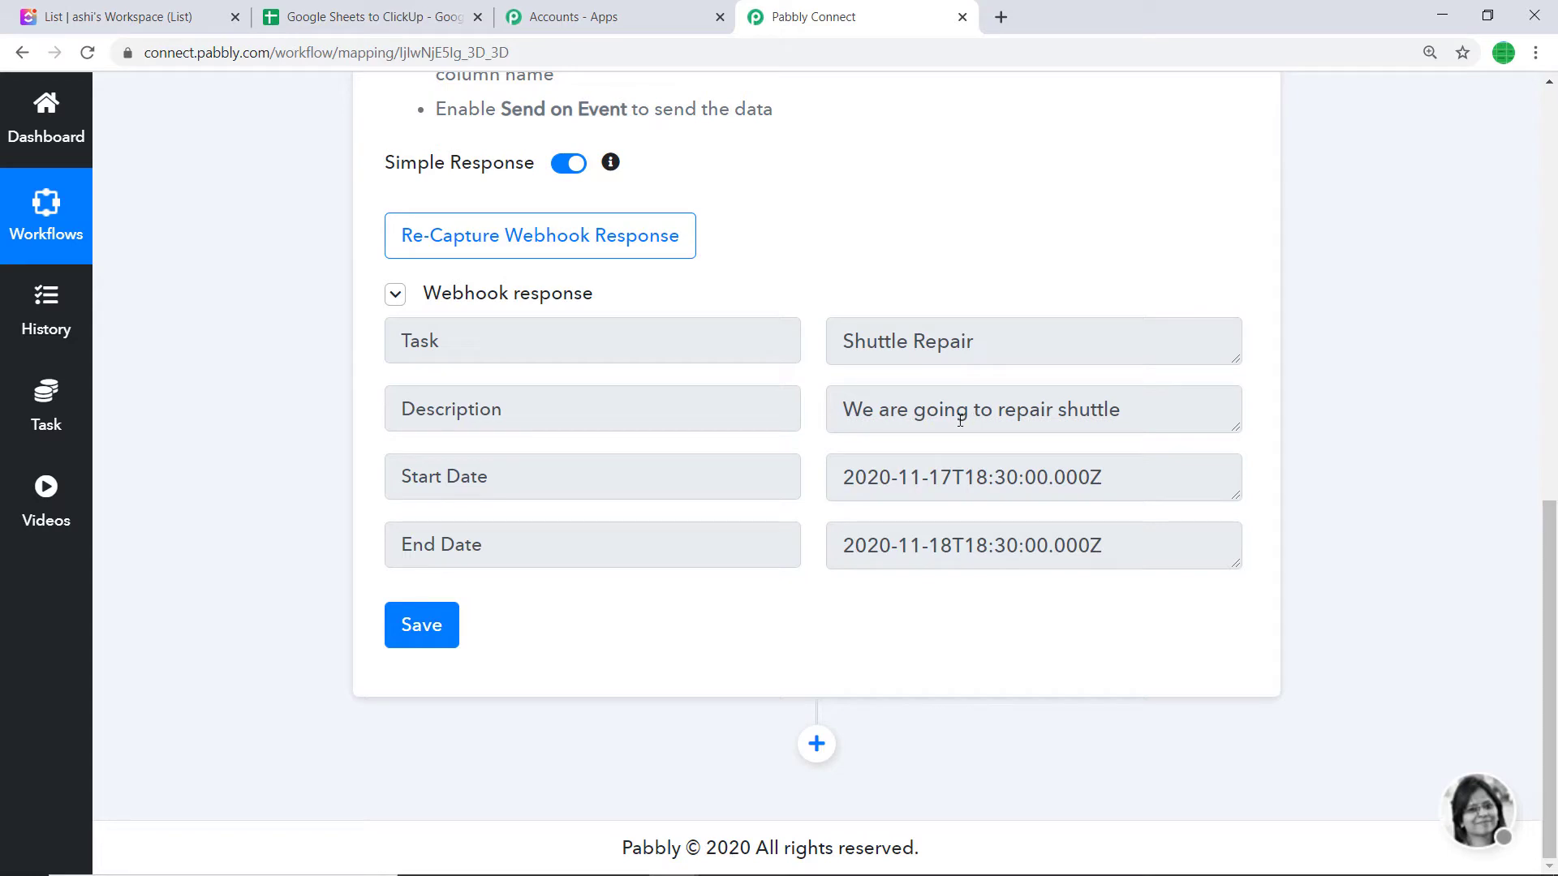
{"action": "left_click", "coordinate": [357, 16]}
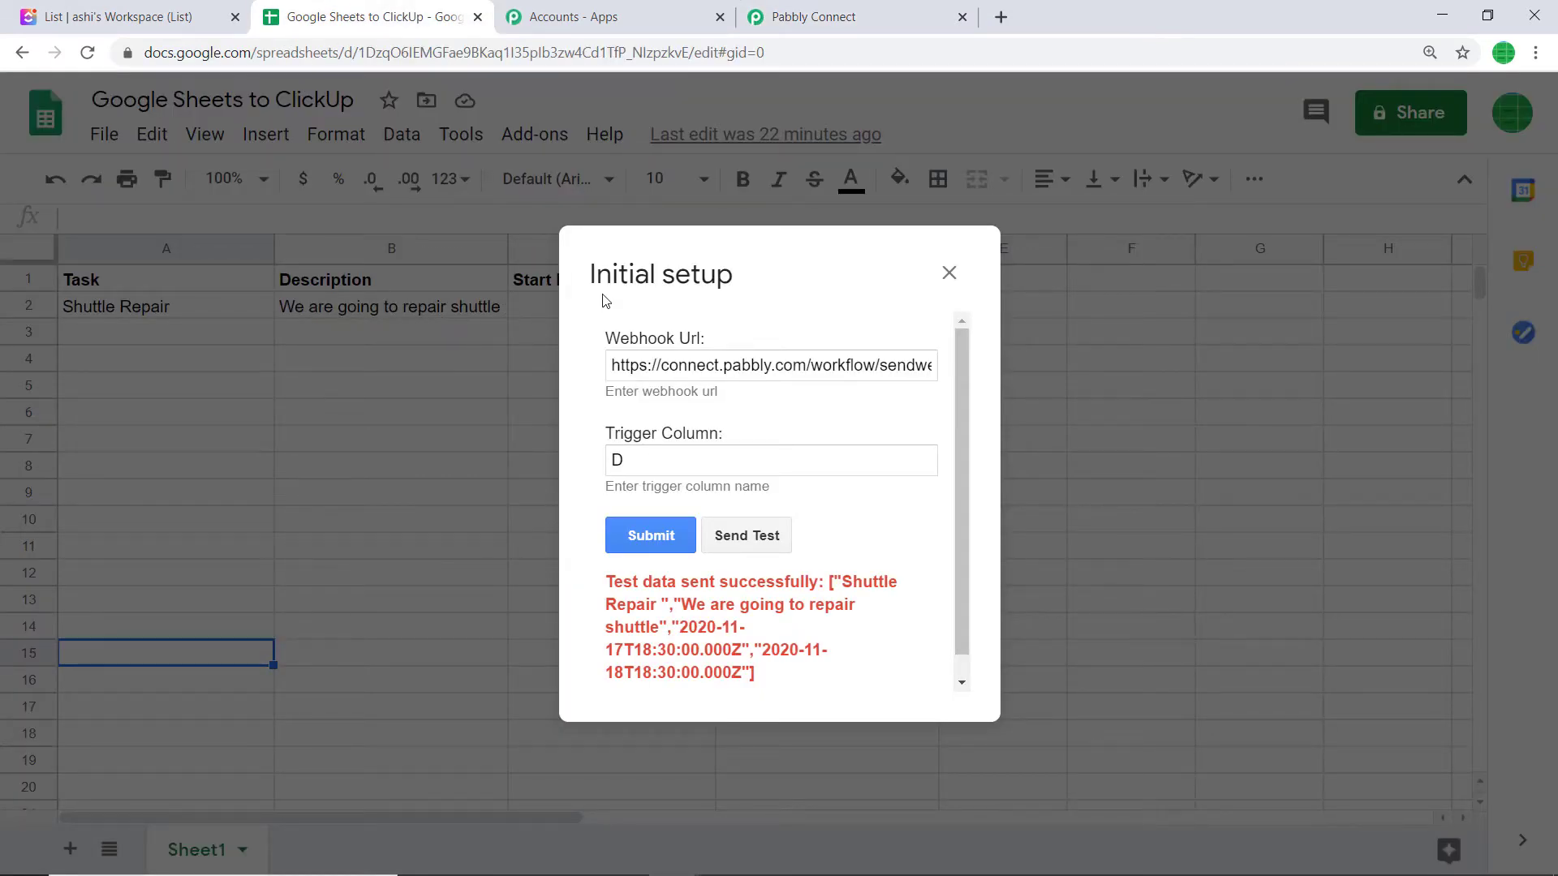
{"action": "left_click", "coordinate": [902, 8]}
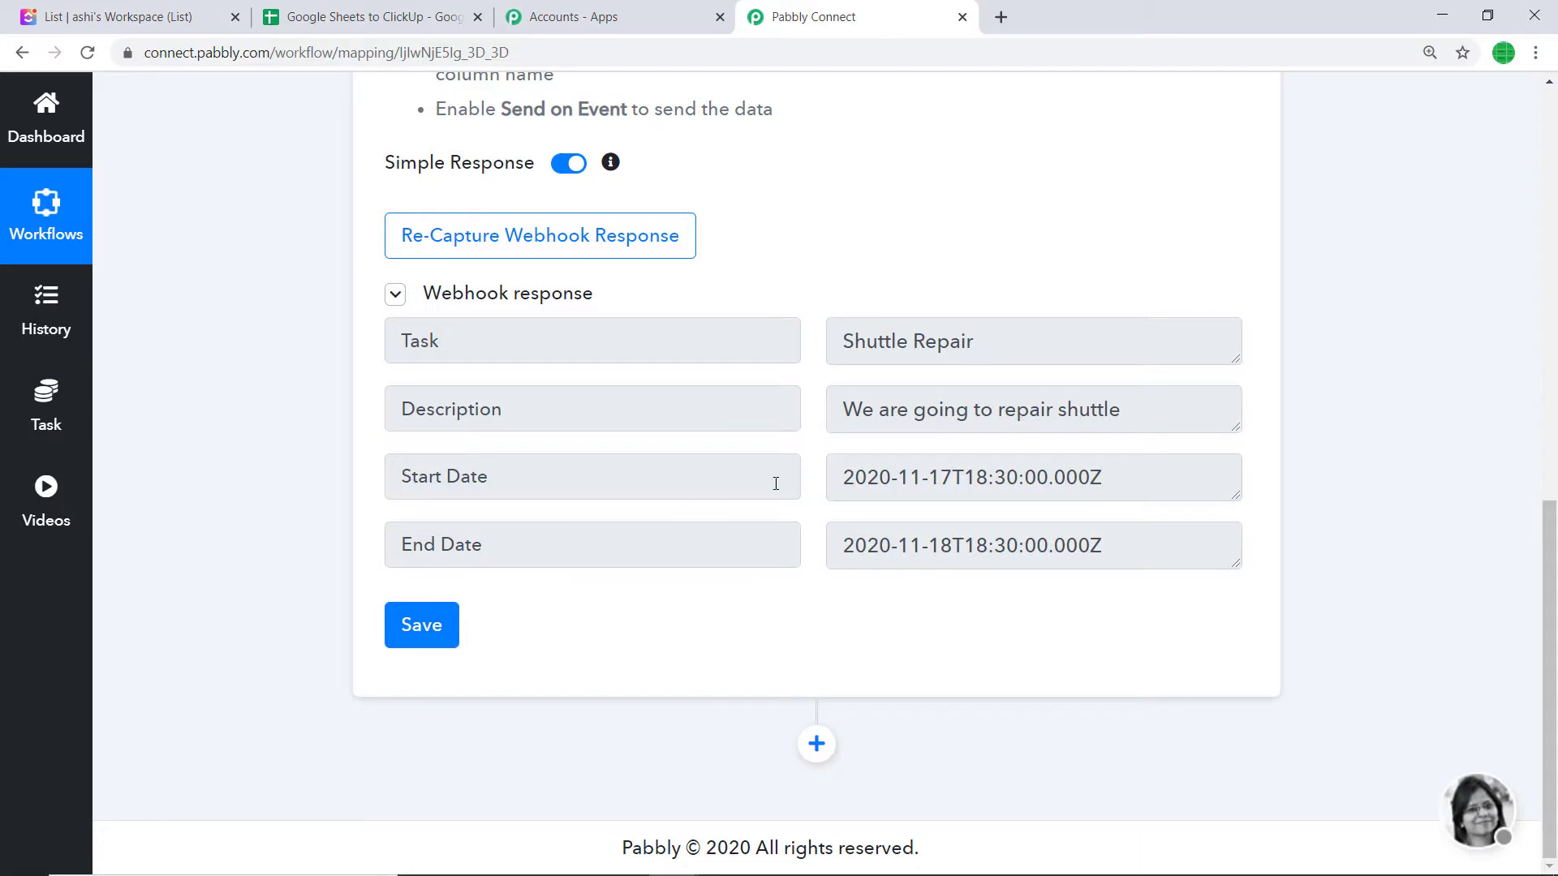
Check the captured Start Date and End Date against the date columns of the Google Sheets row, returning to Pabbly Connect
{"action": "left_click", "coordinate": [446, 10]}
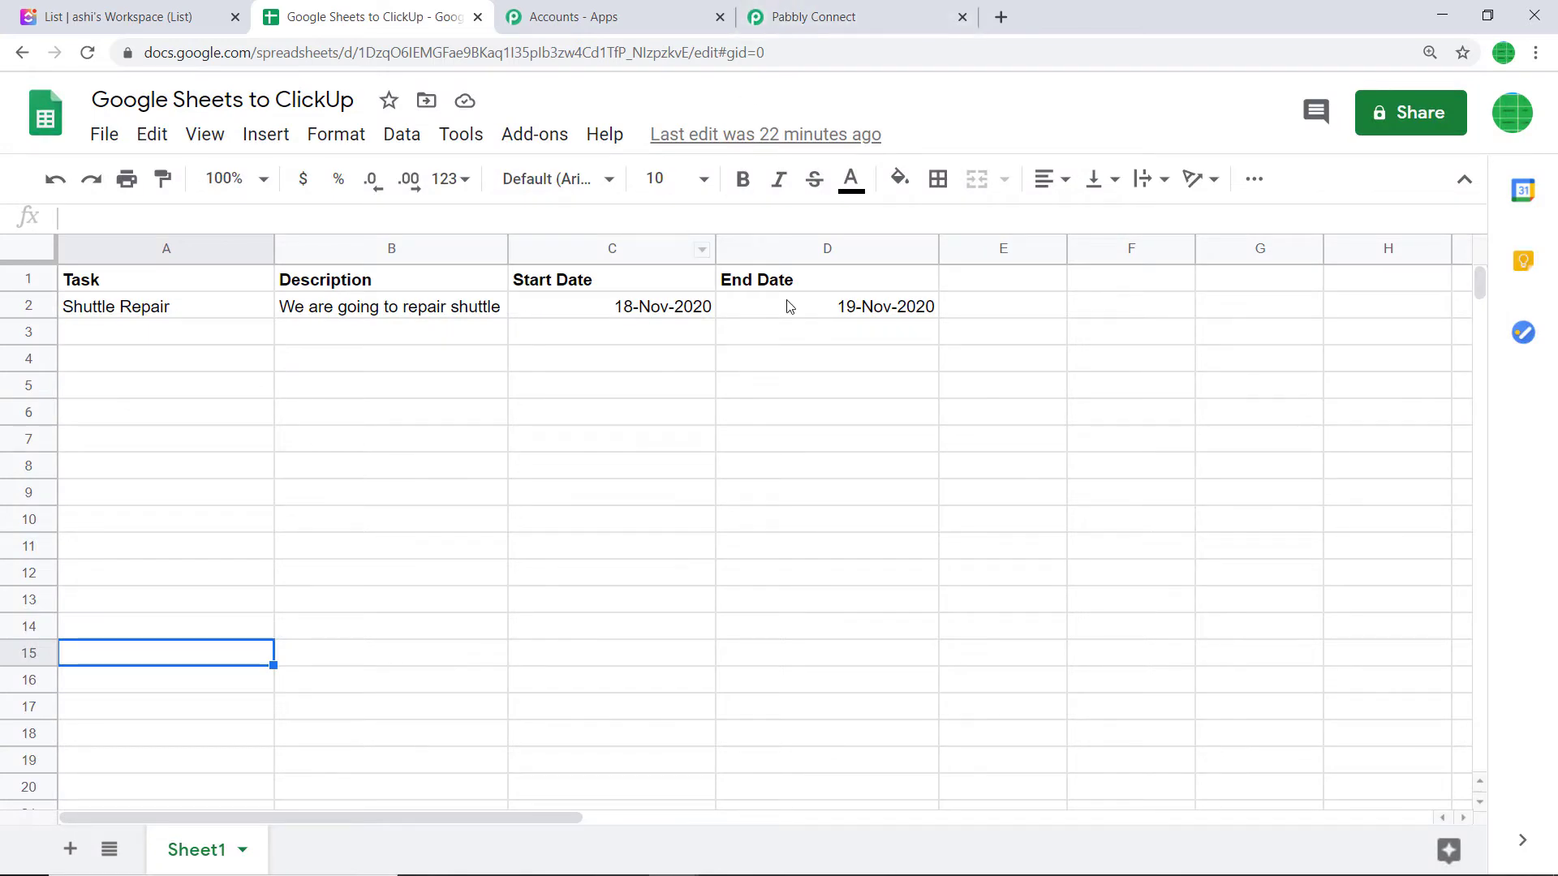
{"action": "left_click", "coordinate": [814, 10]}
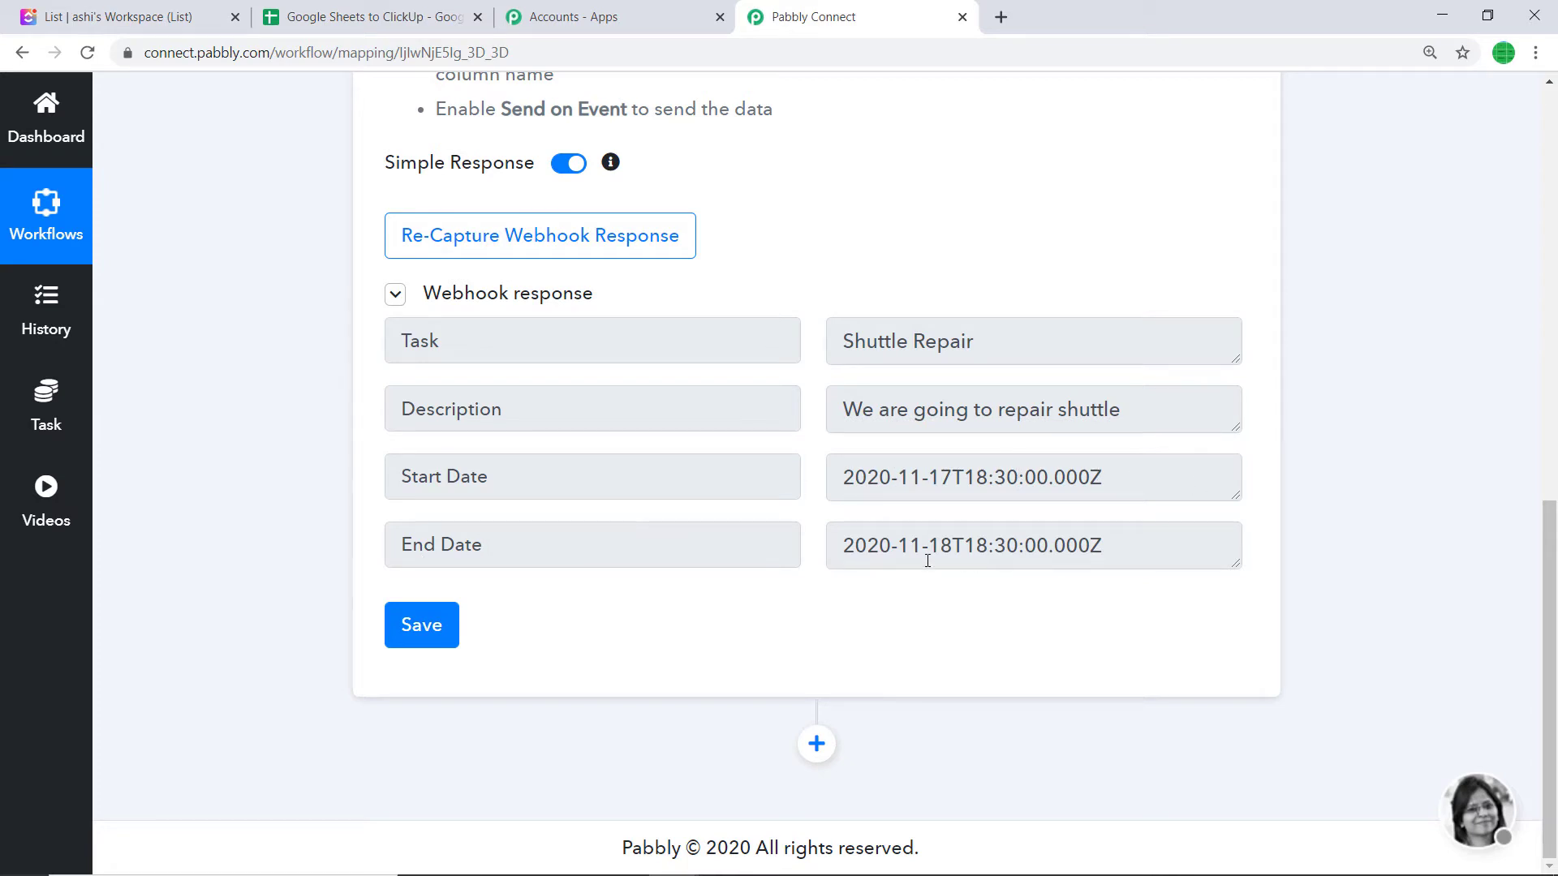
{"action": "left_click", "coordinate": [406, 17]}
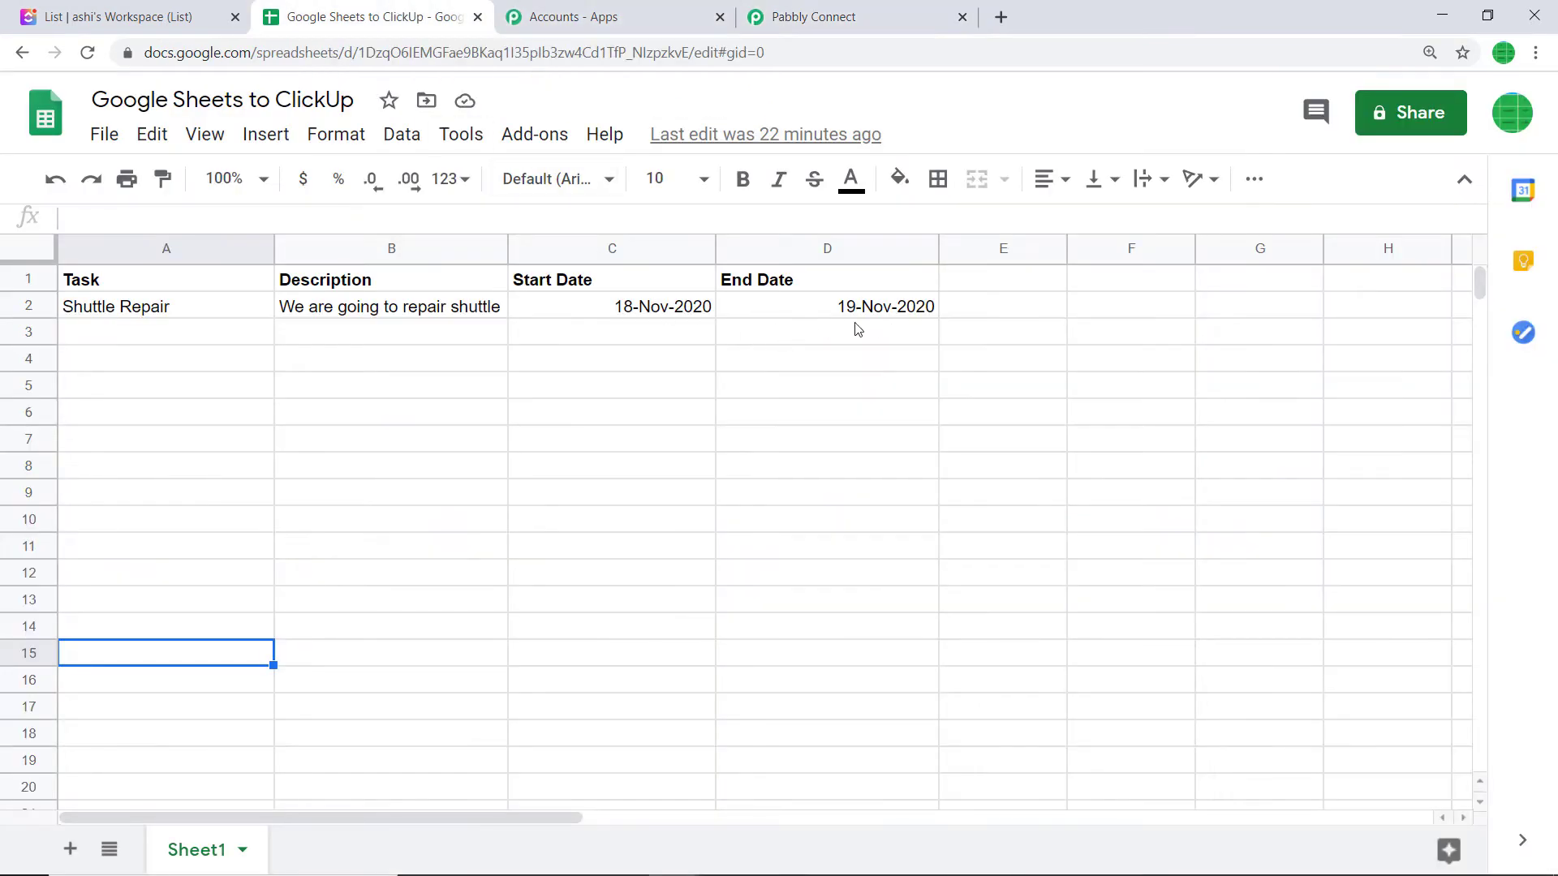
{"action": "left_click", "coordinate": [862, 11]}
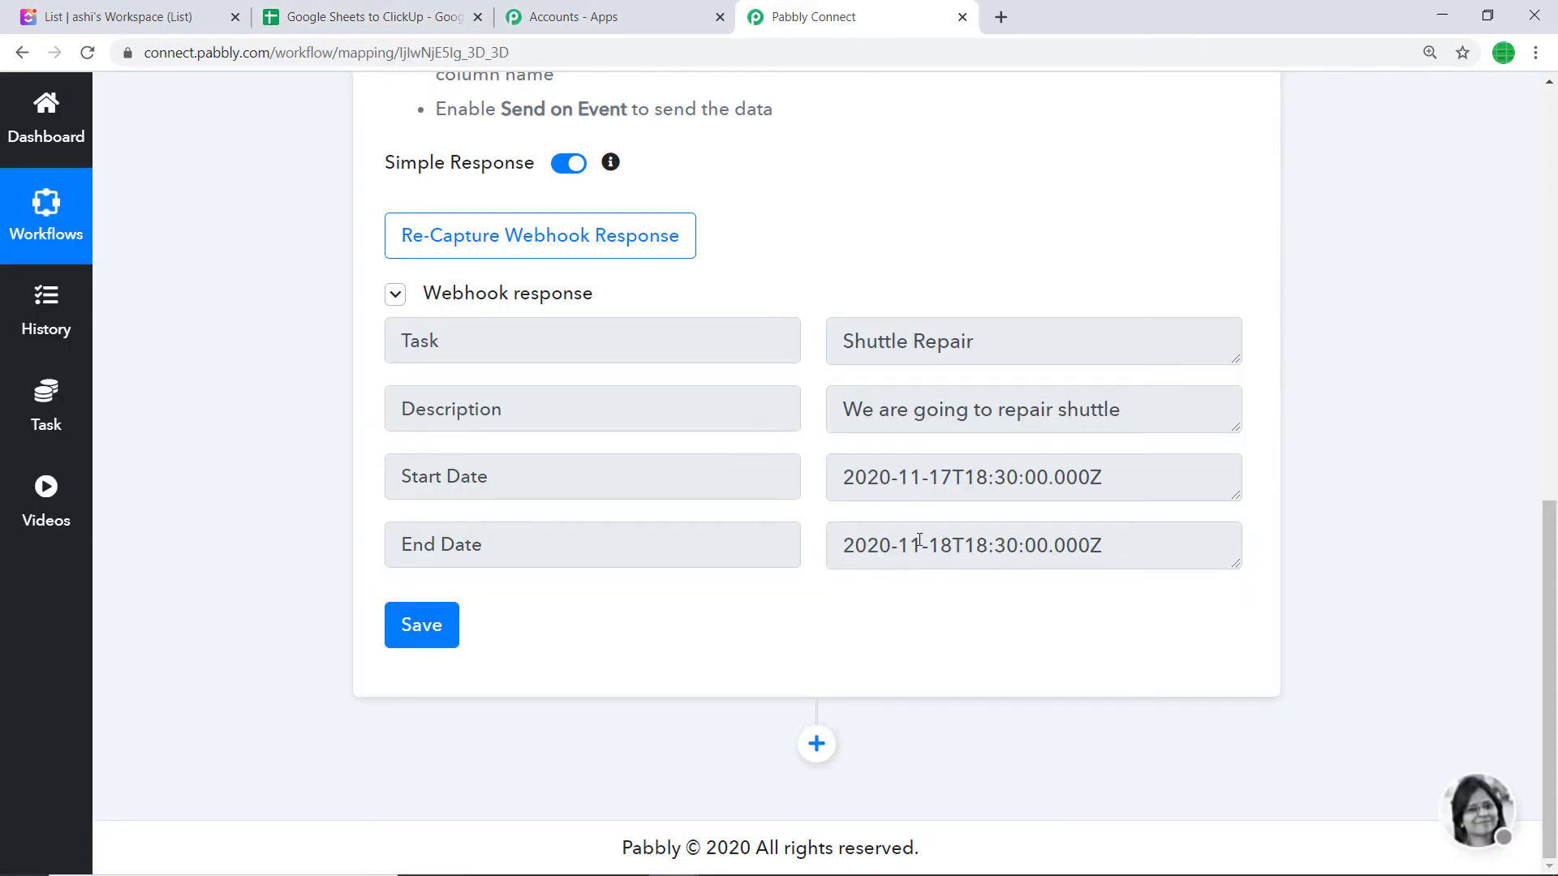
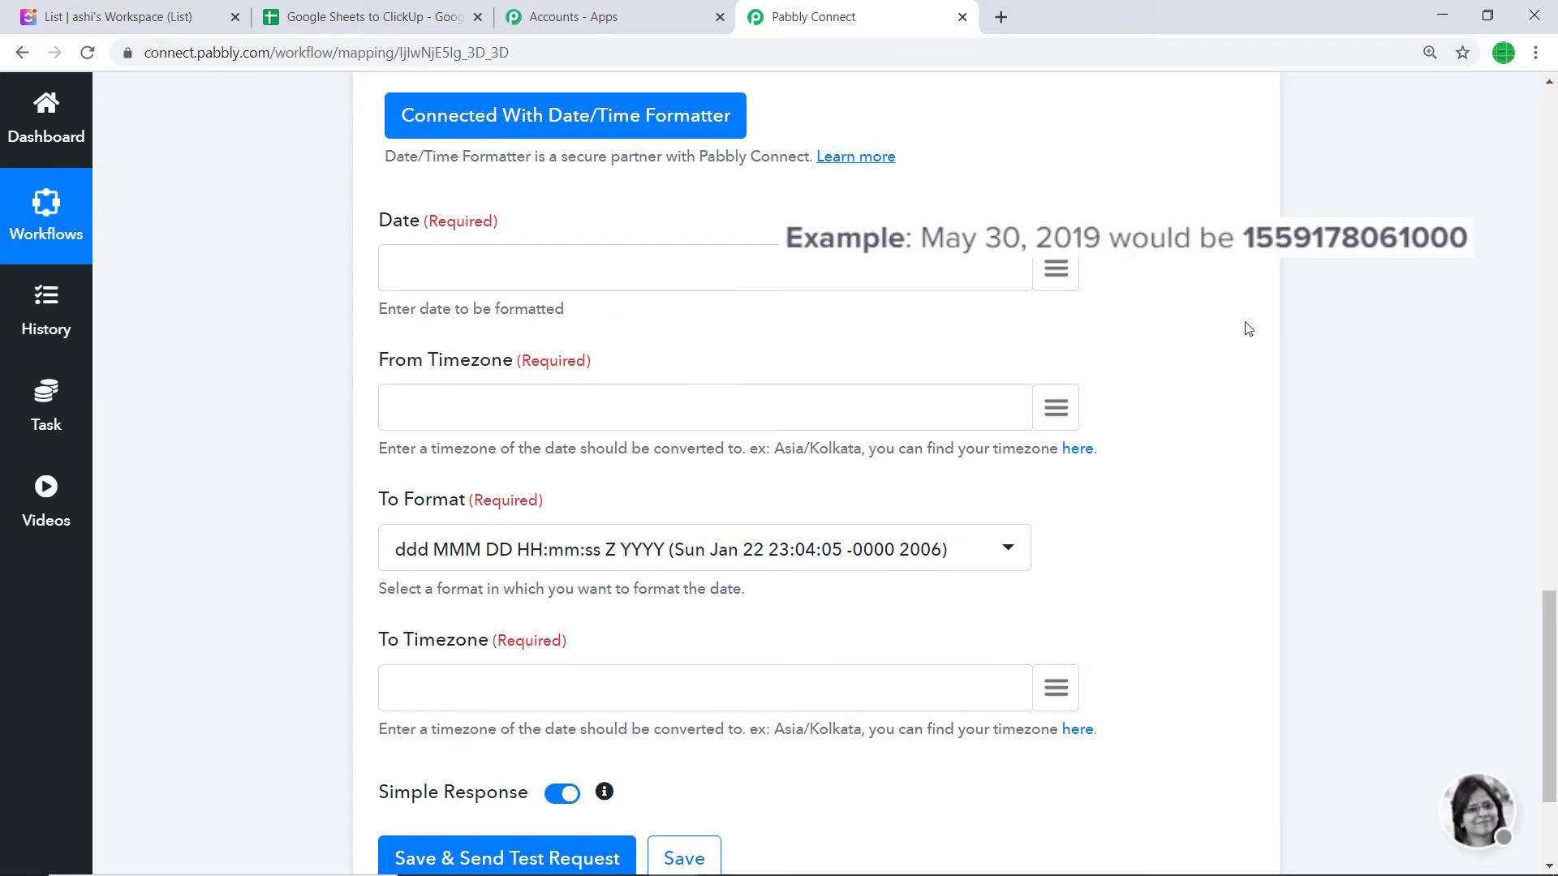
Map the trigger's Start Date into the Date field of the Date/Time Formatter action
{"action": "scroll", "coordinate": [1139, 357], "scroll_direction": "up", "scroll_amount": 10}
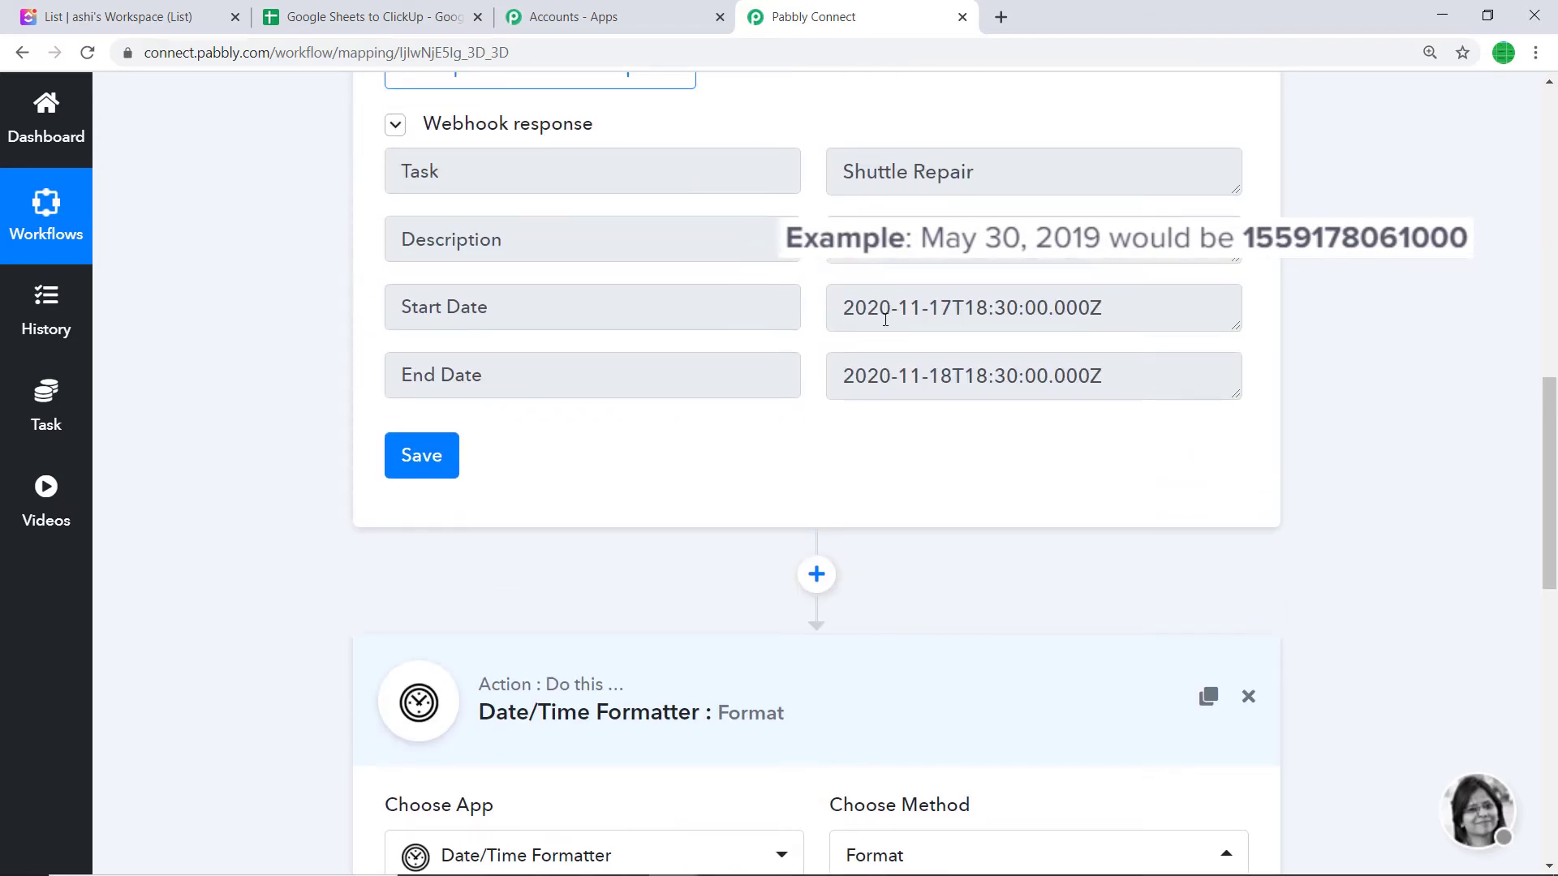
{"action": "scroll", "coordinate": [1002, 348], "scroll_direction": "down", "scroll_amount": 7}
{"action": "scroll", "coordinate": [680, 441], "scroll_direction": "up", "scroll_amount": 3}
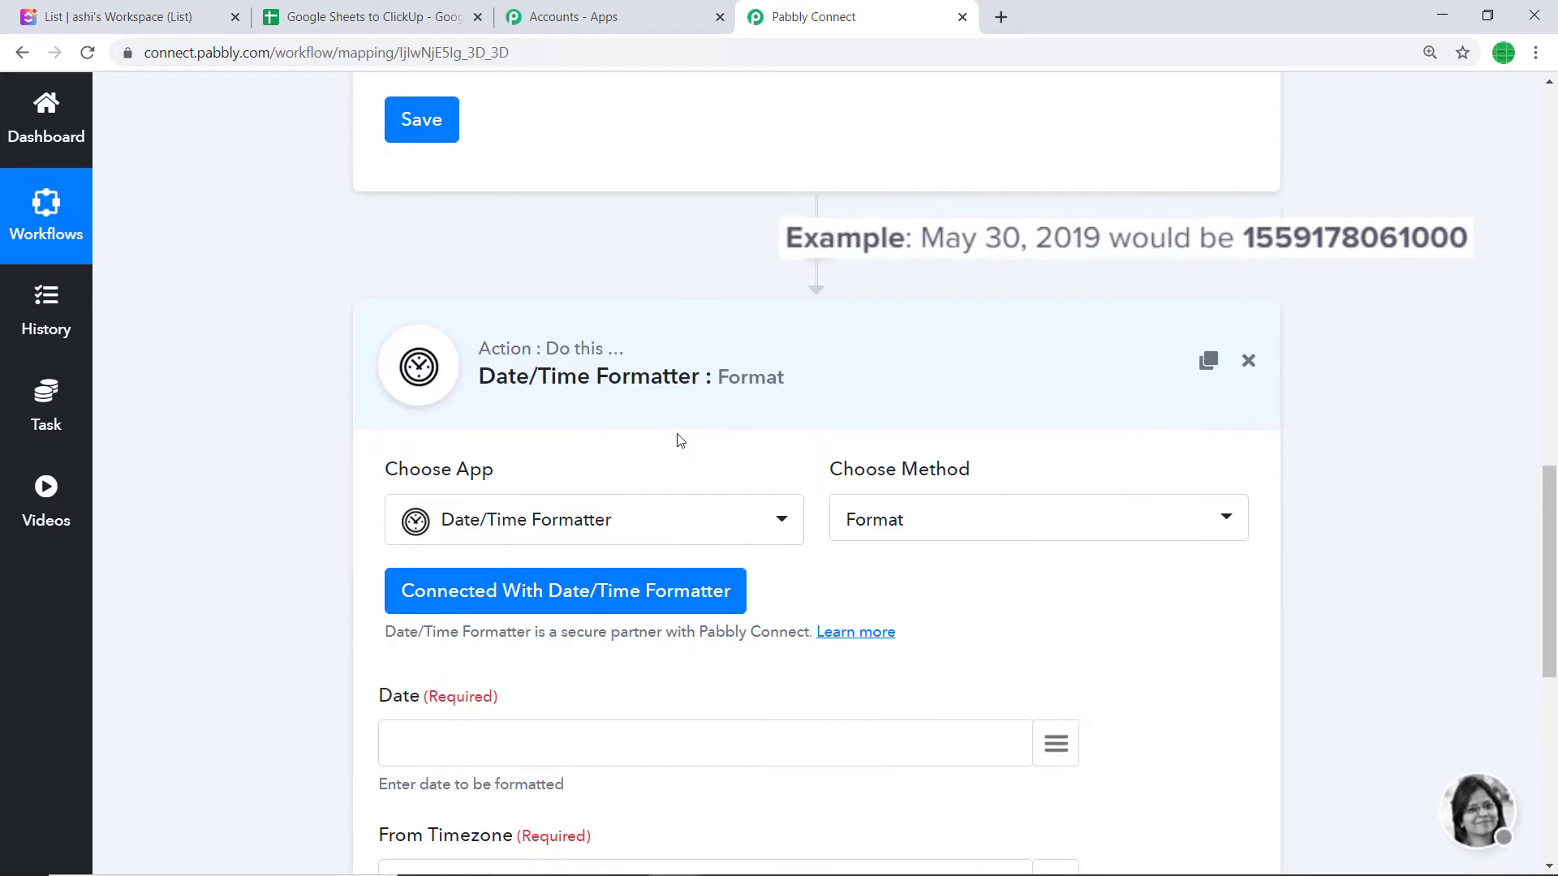
{"action": "scroll", "coordinate": [681, 438], "scroll_direction": "down", "scroll_amount": 6}
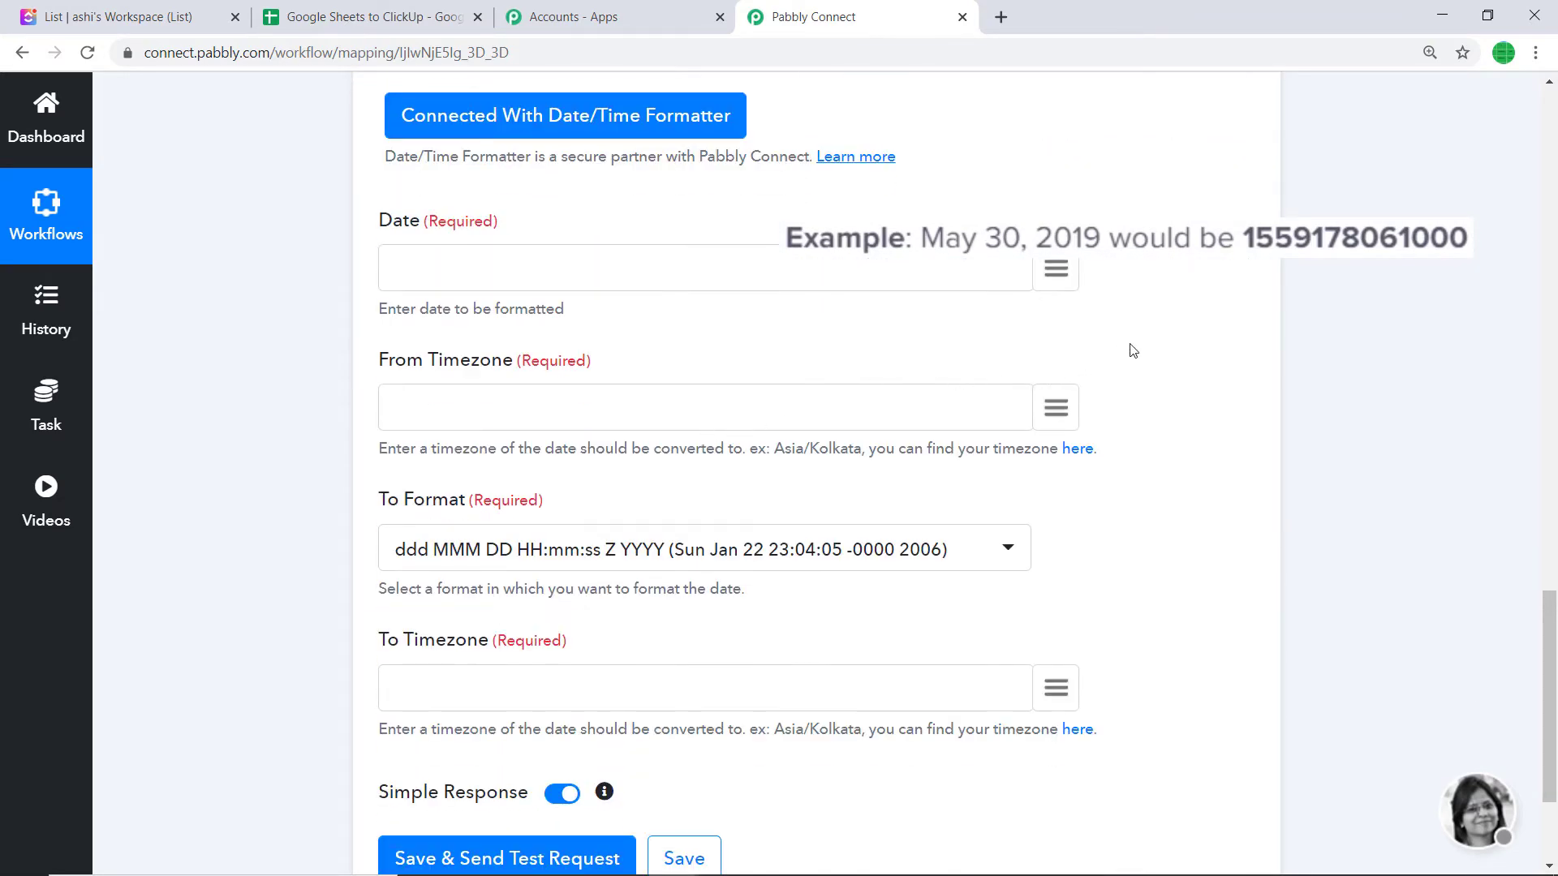
{"action": "left_click", "coordinate": [1056, 270]}
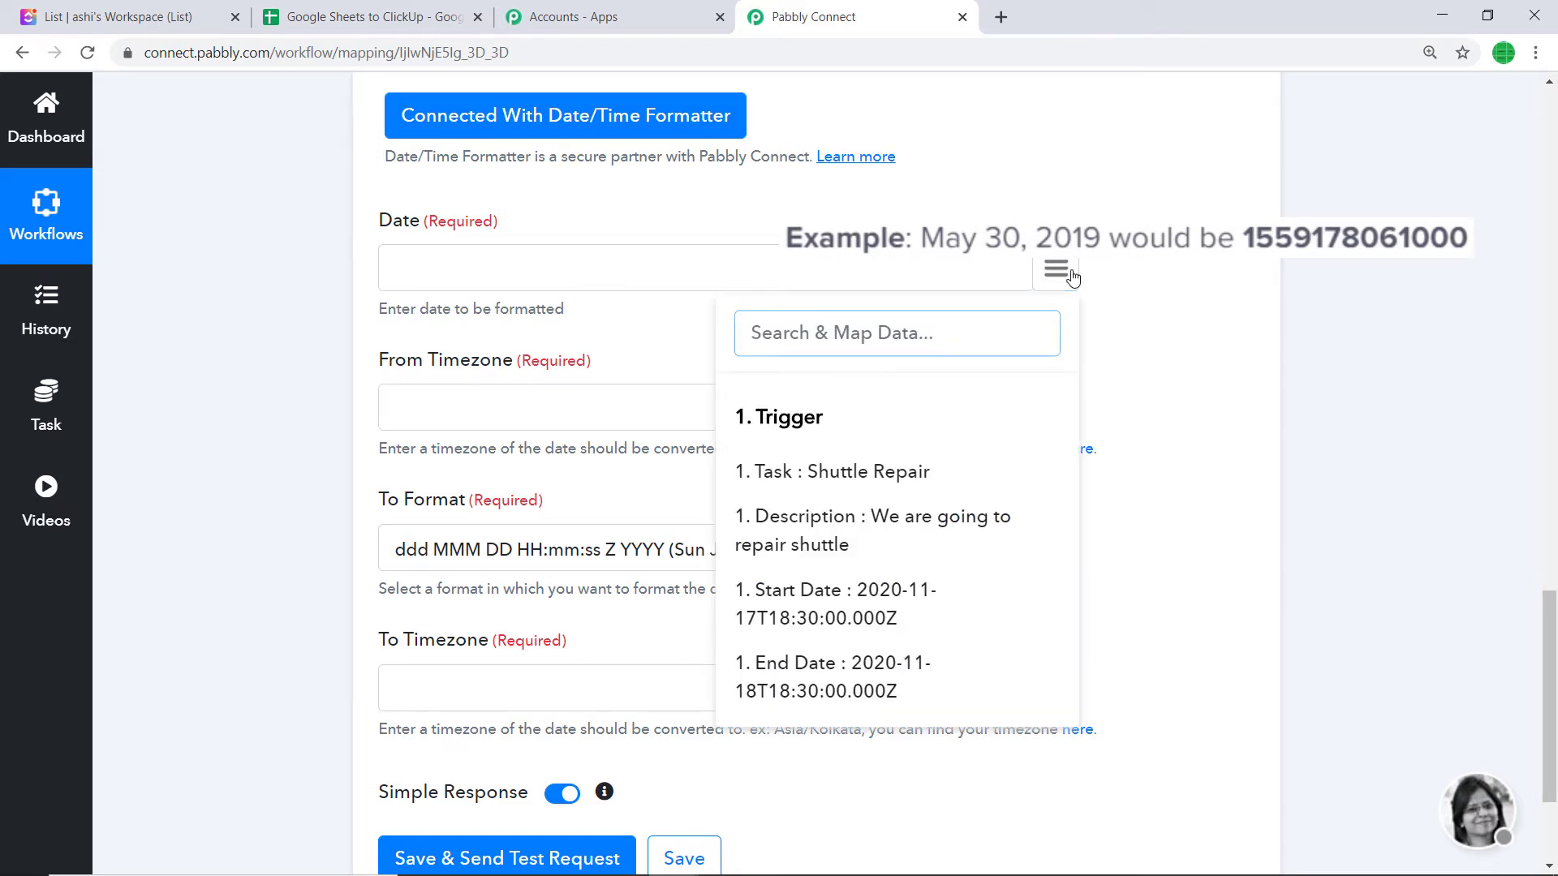
{"action": "type", "text": "DAT"}
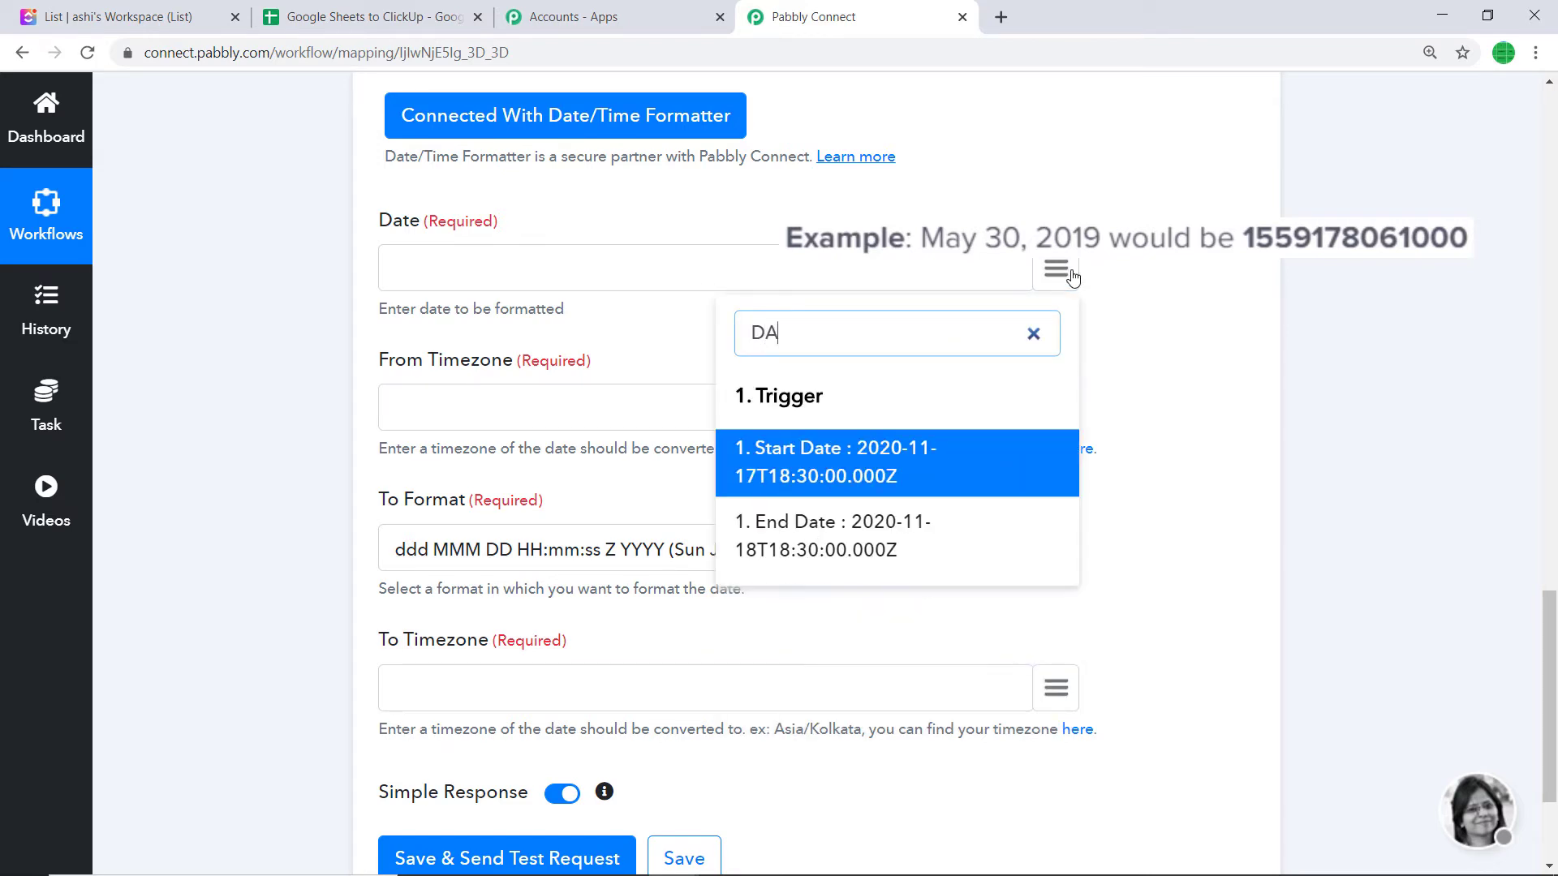
{"action": "left_click", "coordinate": [818, 468]}
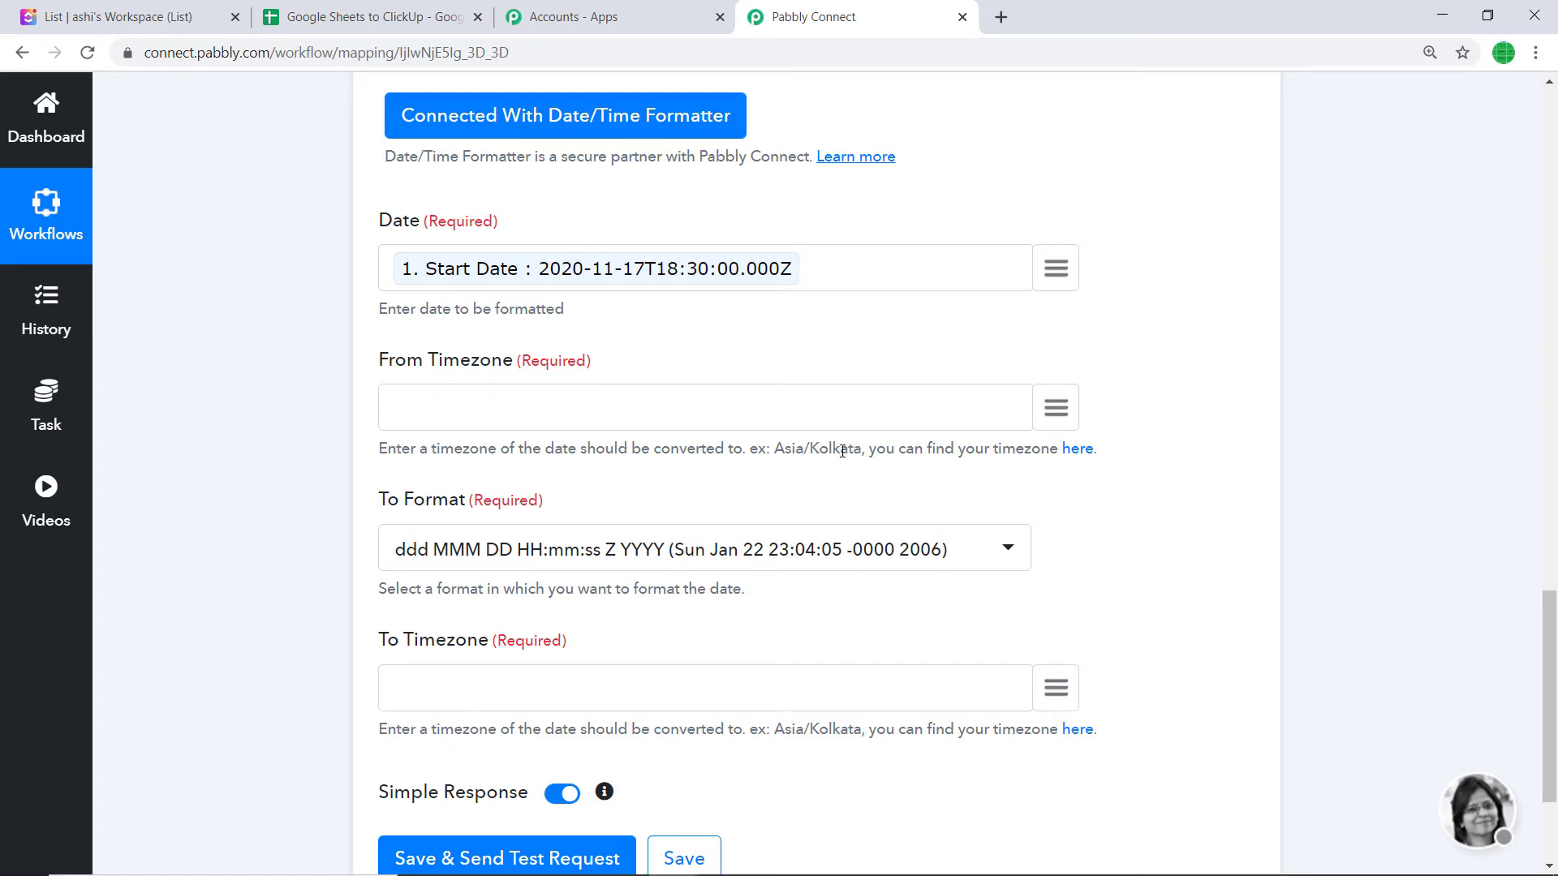
Copy the example timezone Asia/Kolkata from the hint text and paste it as the From Timezone
{"action": "left_click_drag", "start_coordinate": [861, 451], "coordinate": [774, 451]}
{"action": "right_click", "coordinate": [776, 453]}
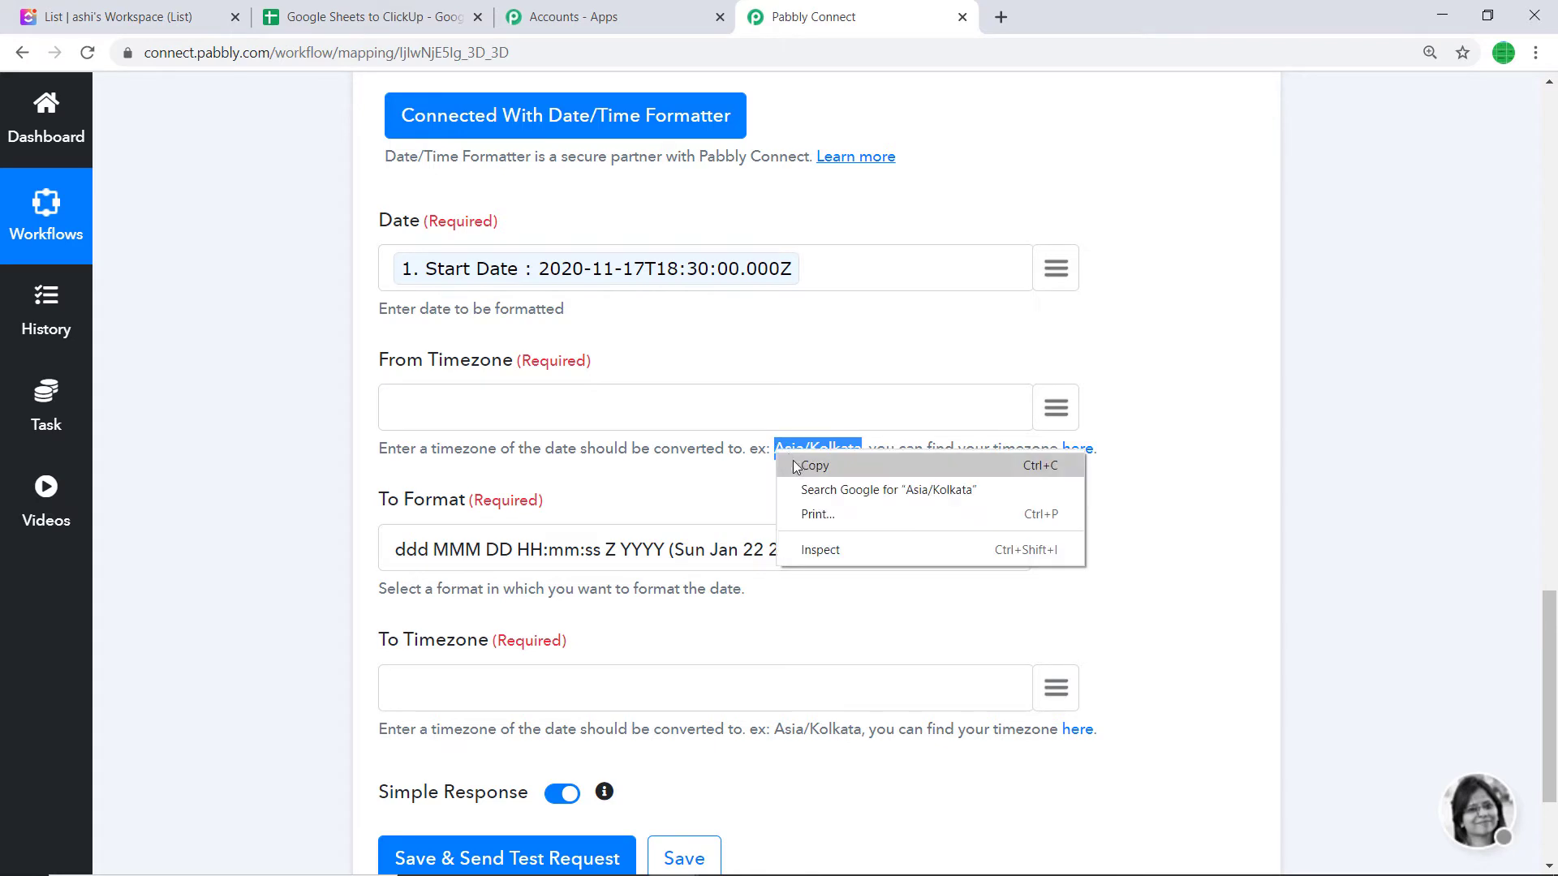
{"action": "left_click", "coordinate": [794, 466]}
{"action": "right_click", "coordinate": [516, 404]}
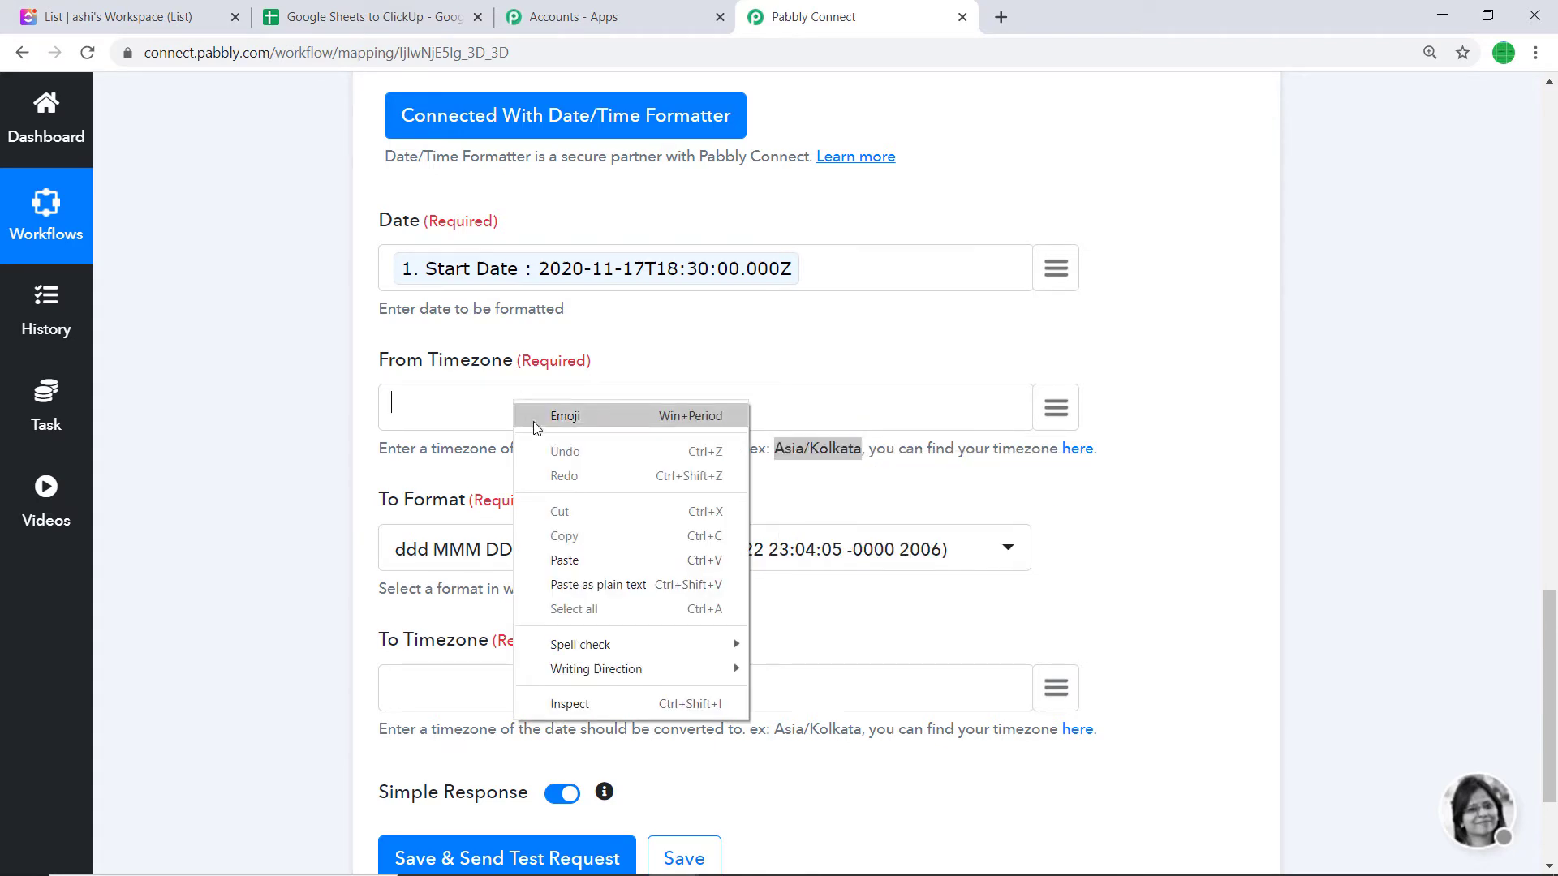
{"action": "left_click", "coordinate": [565, 560]}
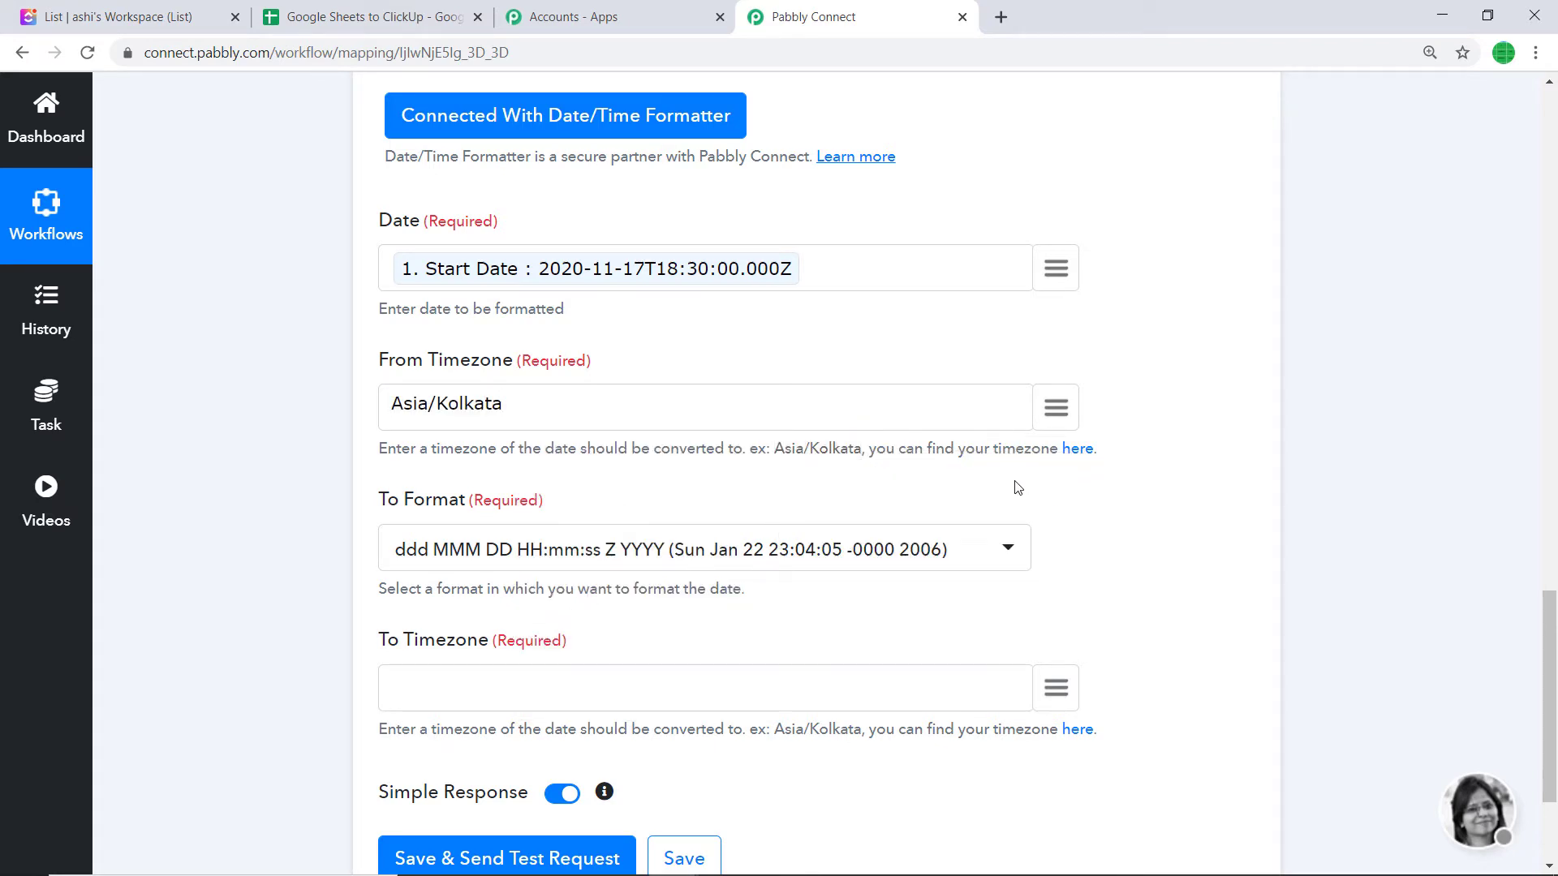
Open the linked World Time API timezone list, look through the available timezone names, and return to the workflow
{"action": "left_click", "coordinate": [1082, 452]}
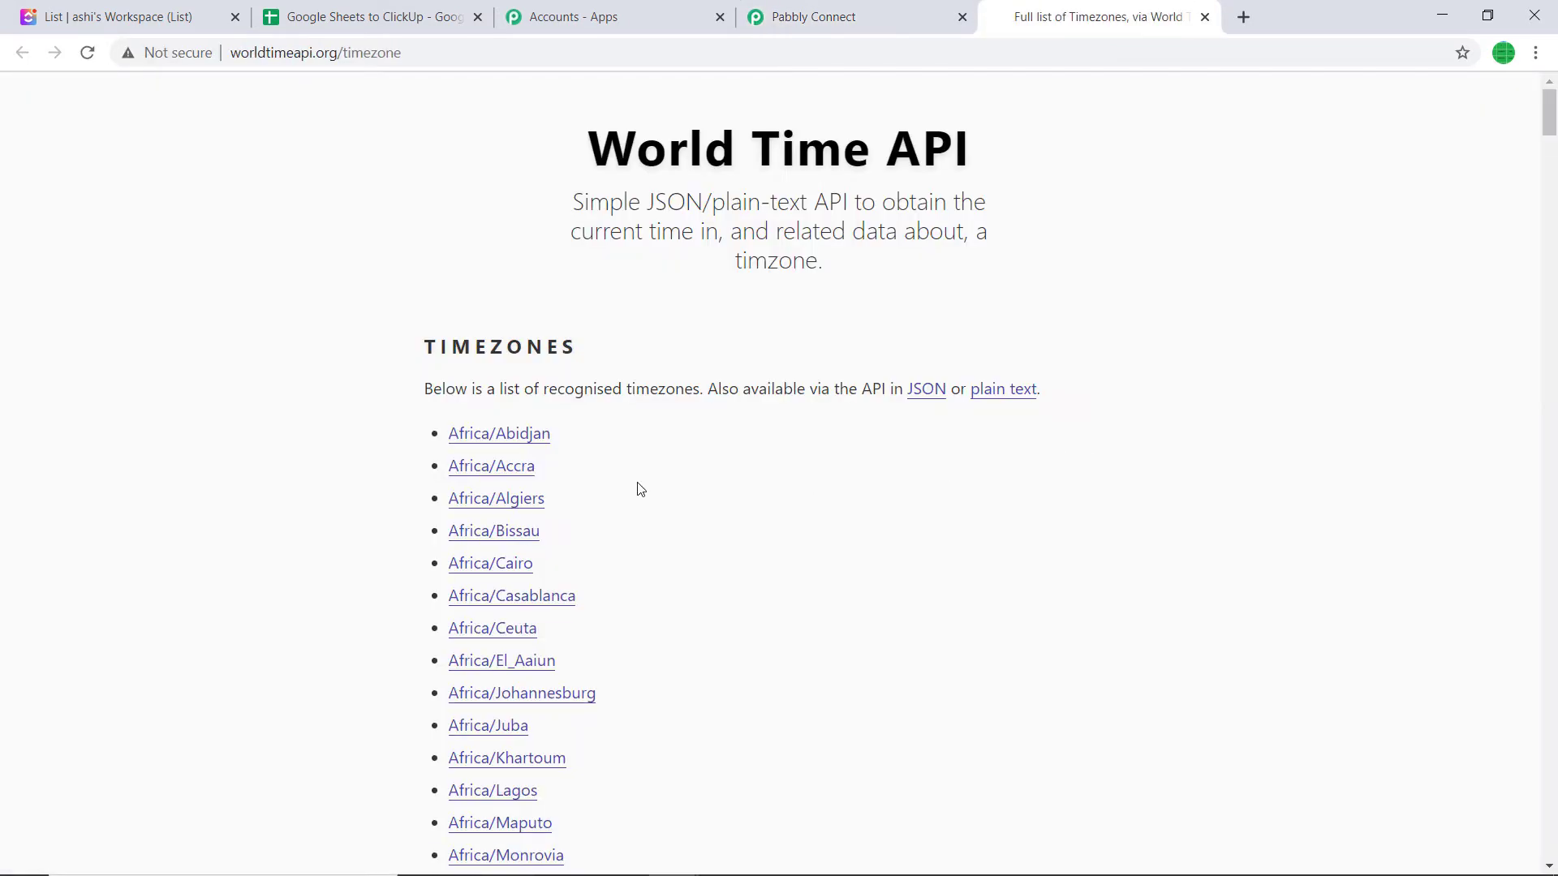
{"action": "scroll", "coordinate": [636, 487], "scroll_direction": "down", "scroll_amount": 7}
{"action": "scroll", "coordinate": [745, 478], "scroll_direction": "down", "scroll_amount": 20}
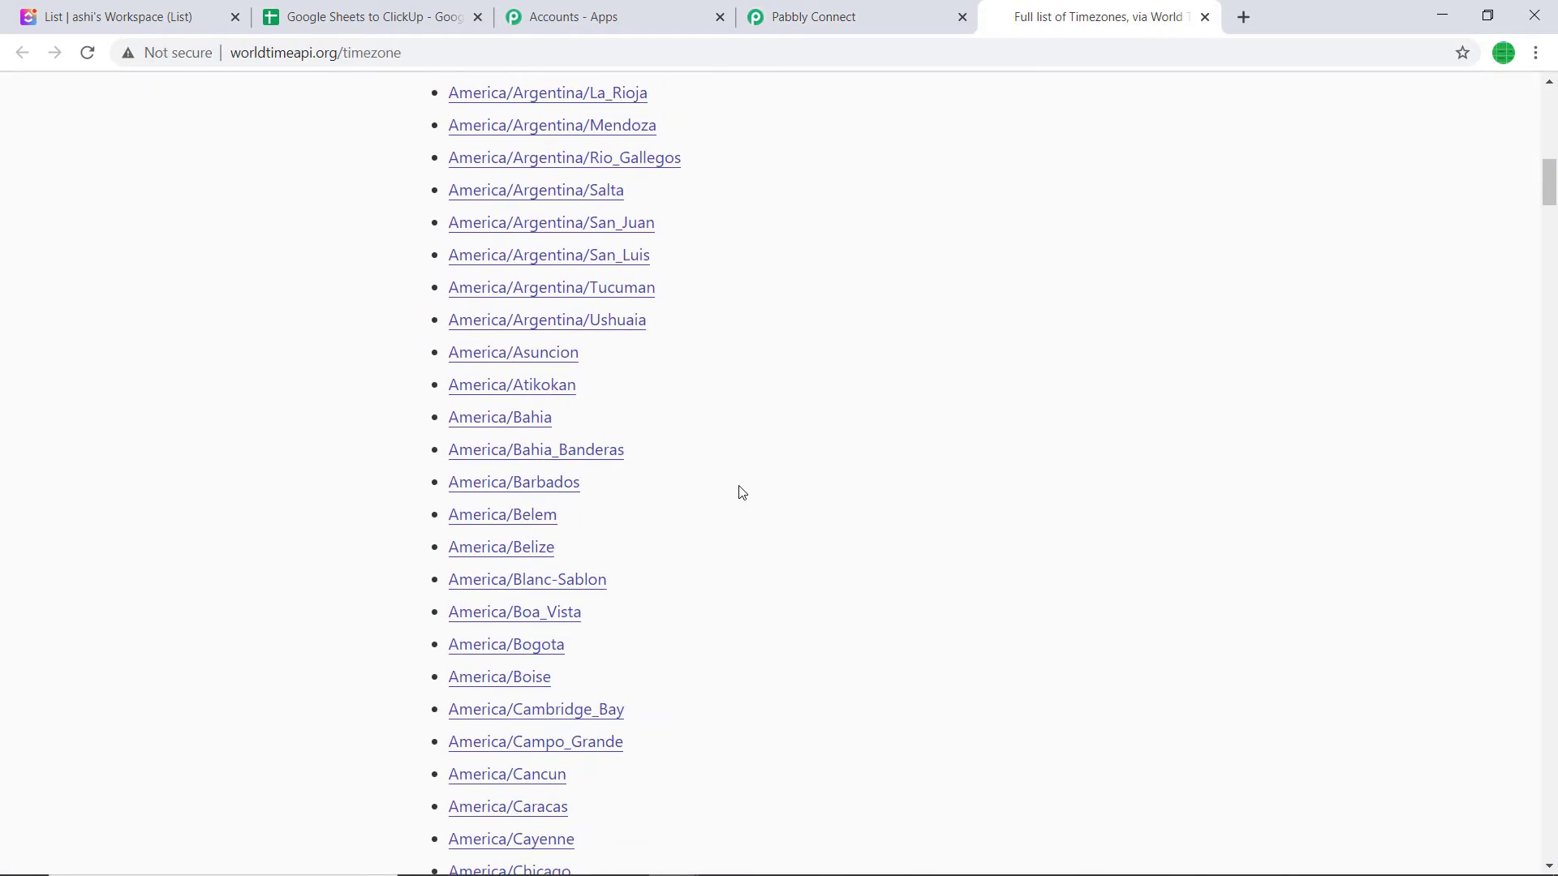
{"action": "scroll", "coordinate": [740, 507], "scroll_direction": "down", "scroll_amount": 12}
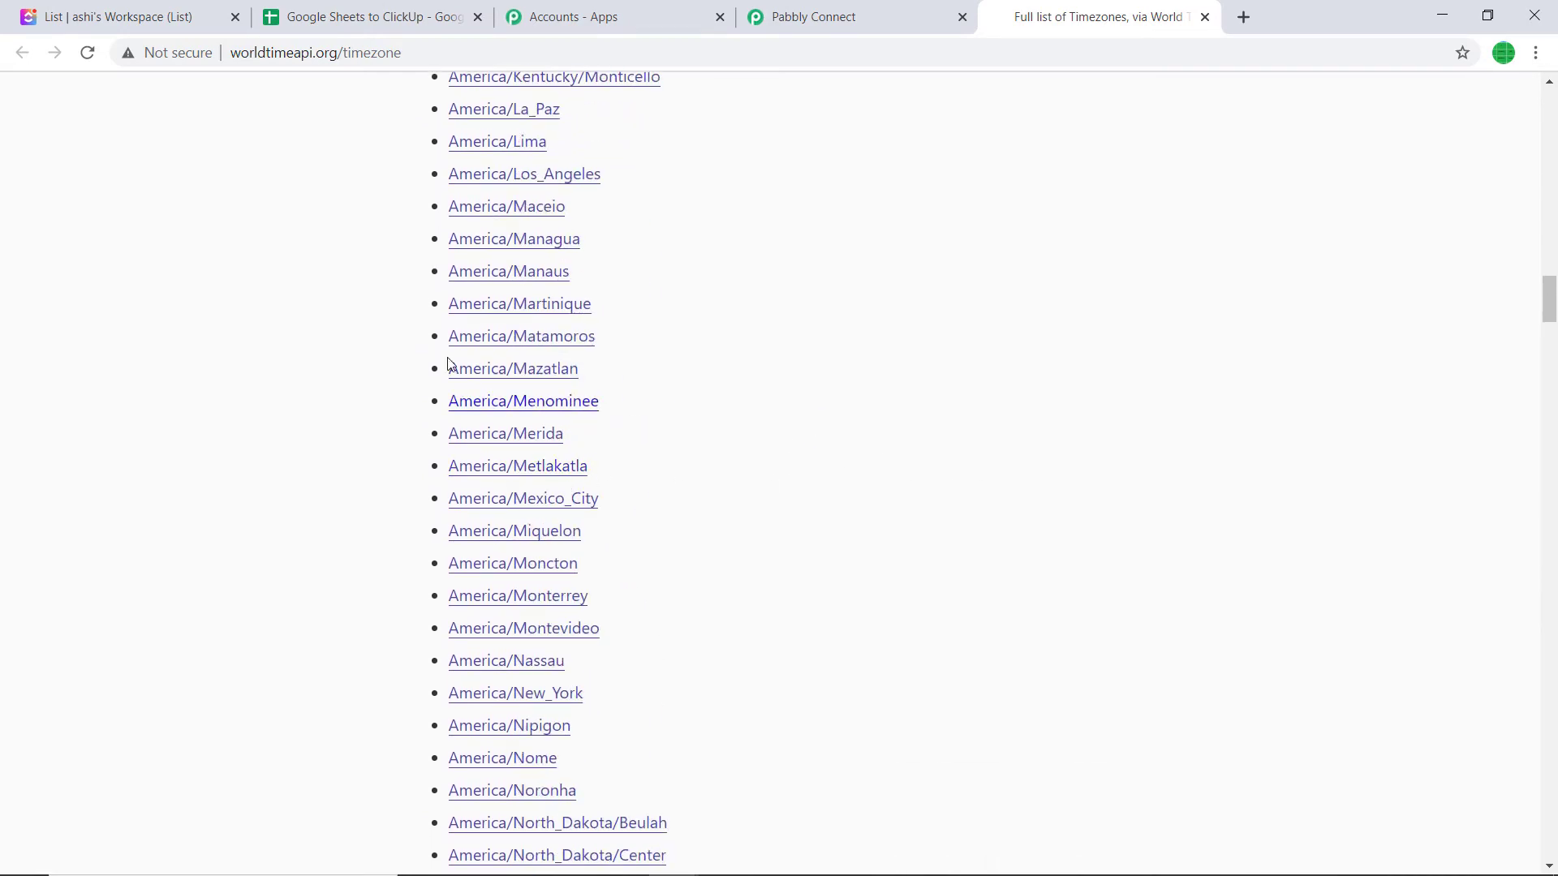
{"action": "scroll", "coordinate": [689, 489], "scroll_direction": "down", "scroll_amount": 3}
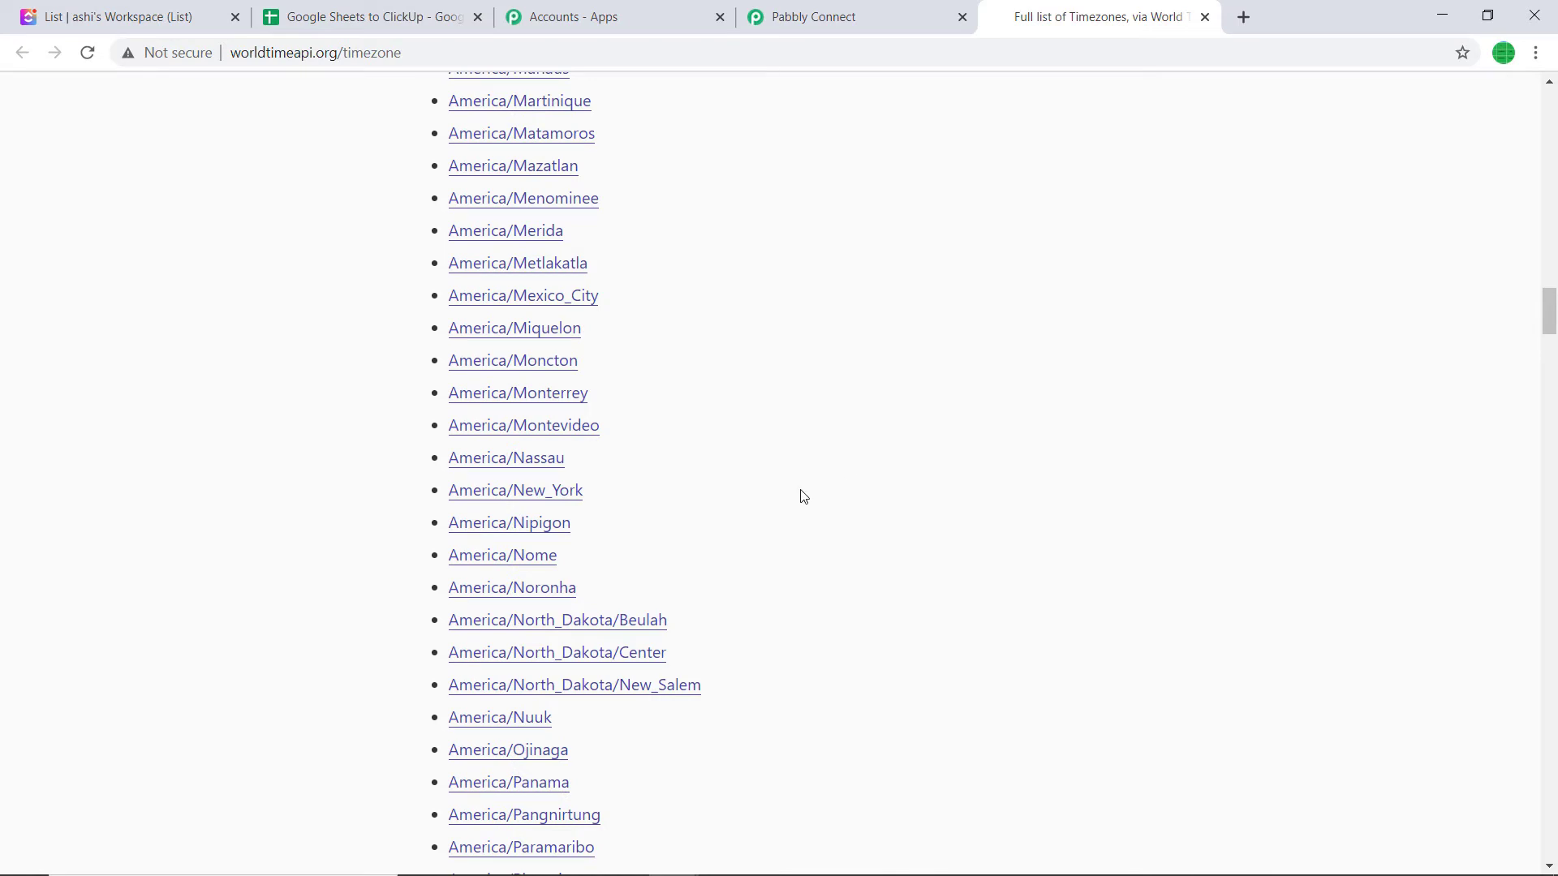
{"action": "left_click", "coordinate": [890, 10]}
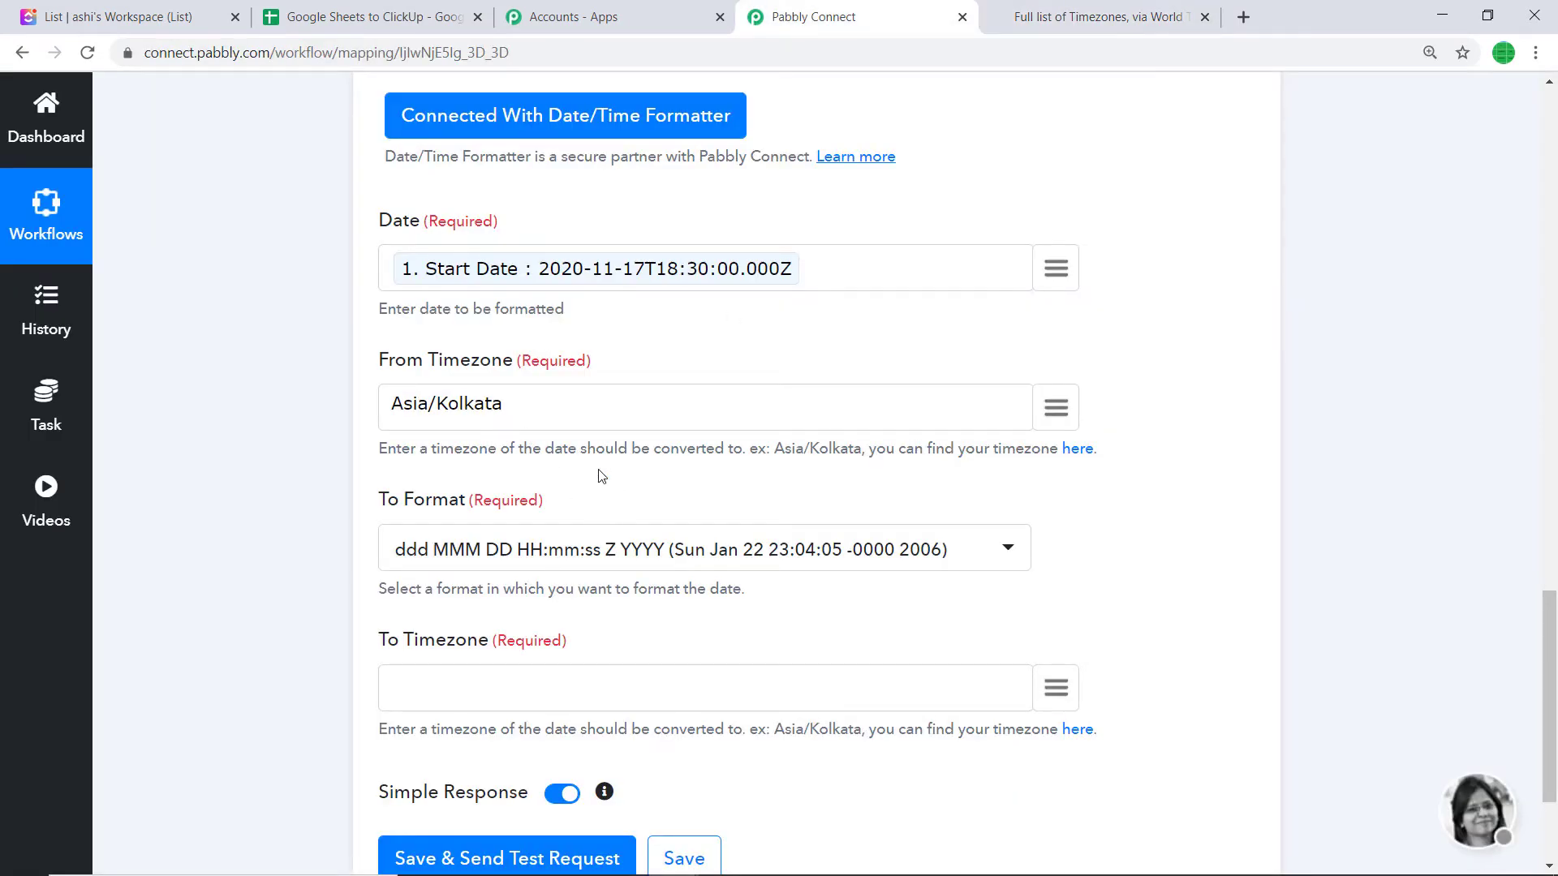
{"action": "scroll", "coordinate": [658, 411], "scroll_direction": "down", "scroll_amount": 1}
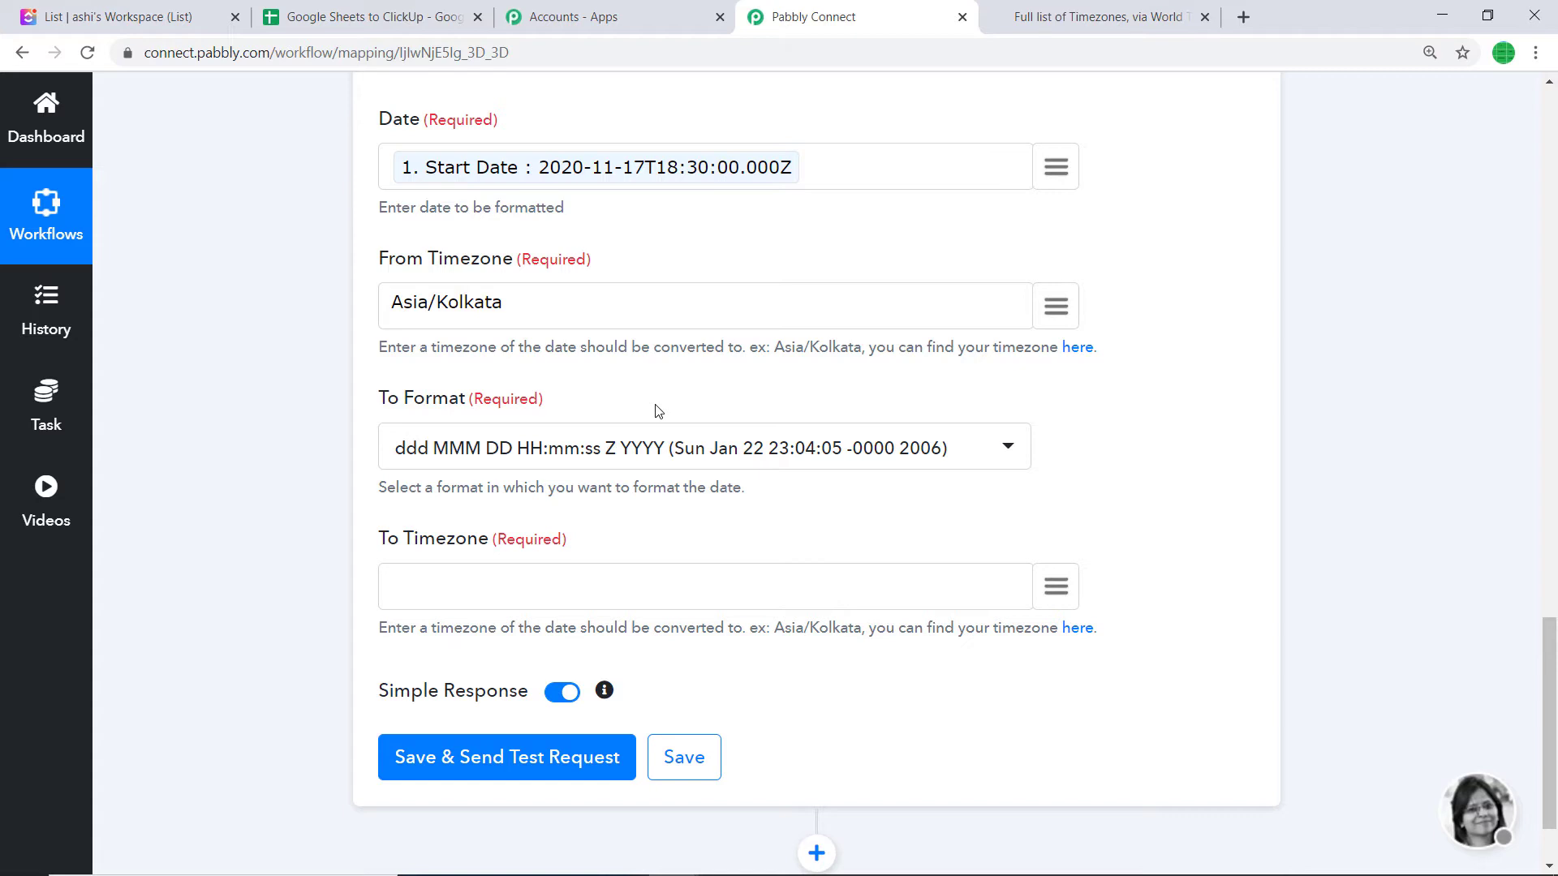
{"action": "left_click", "coordinate": [654, 451]}
{"action": "scroll", "coordinate": [583, 593], "scroll_direction": "down", "scroll_amount": 2}
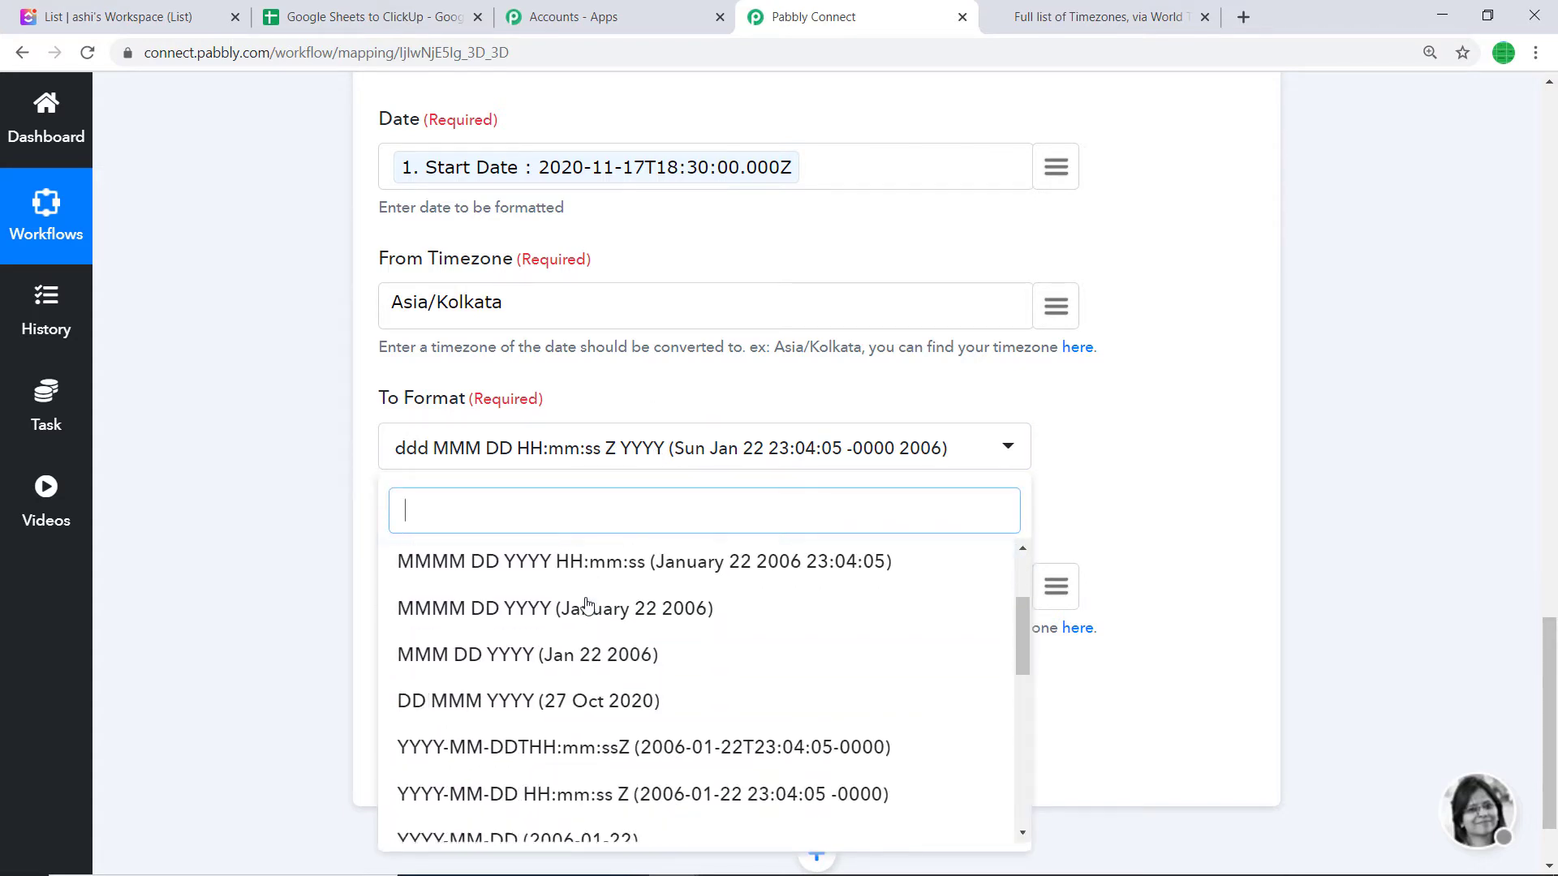
{"action": "scroll", "coordinate": [587, 606], "scroll_direction": "down", "scroll_amount": 7}
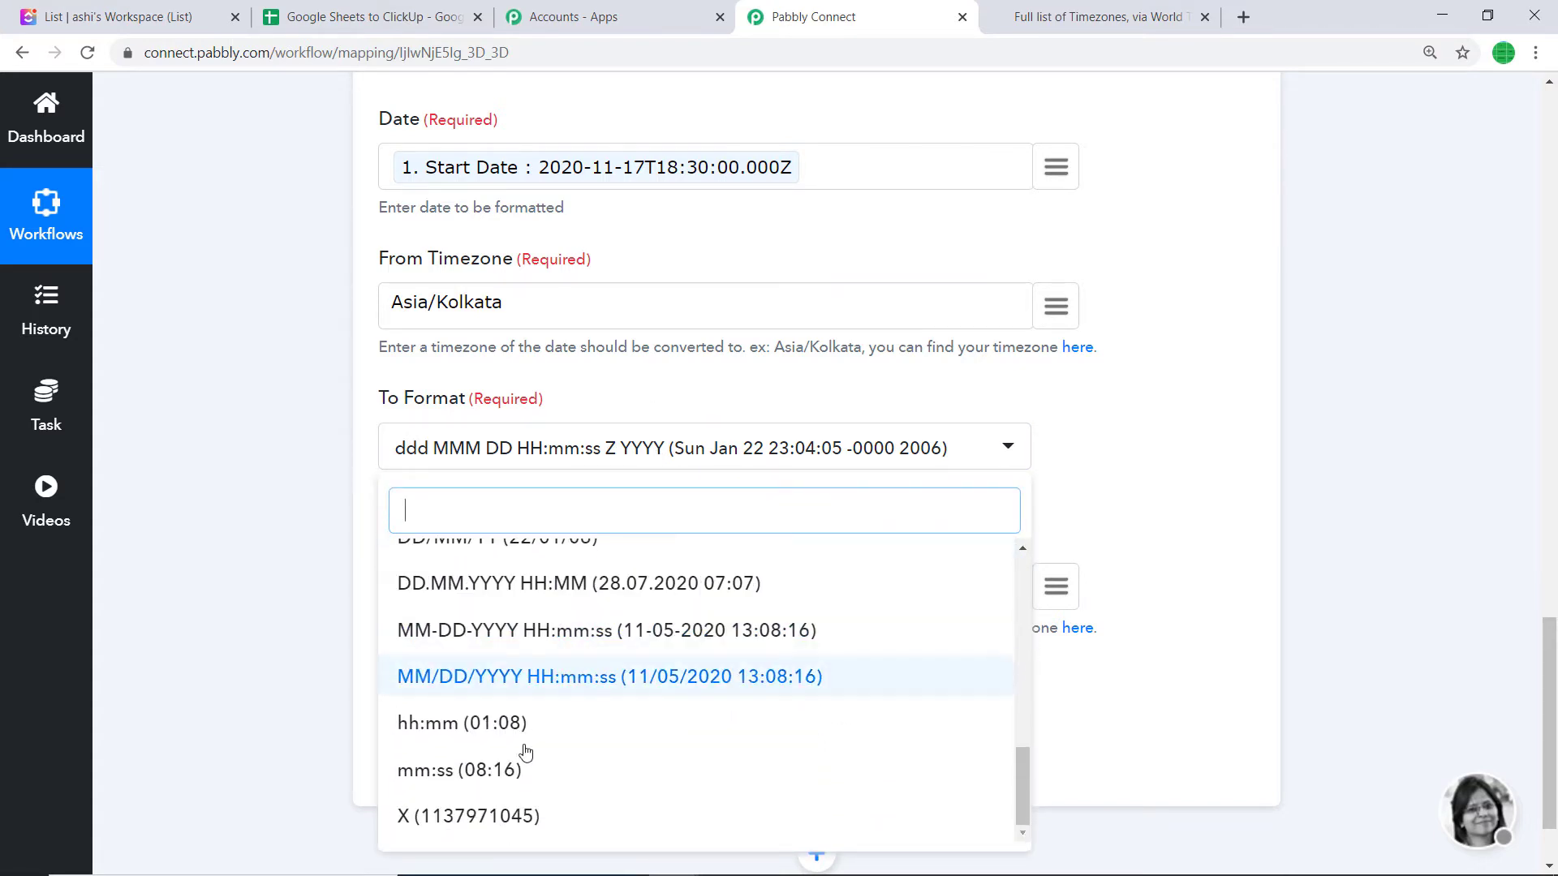
{"action": "left_click", "coordinate": [428, 818]}
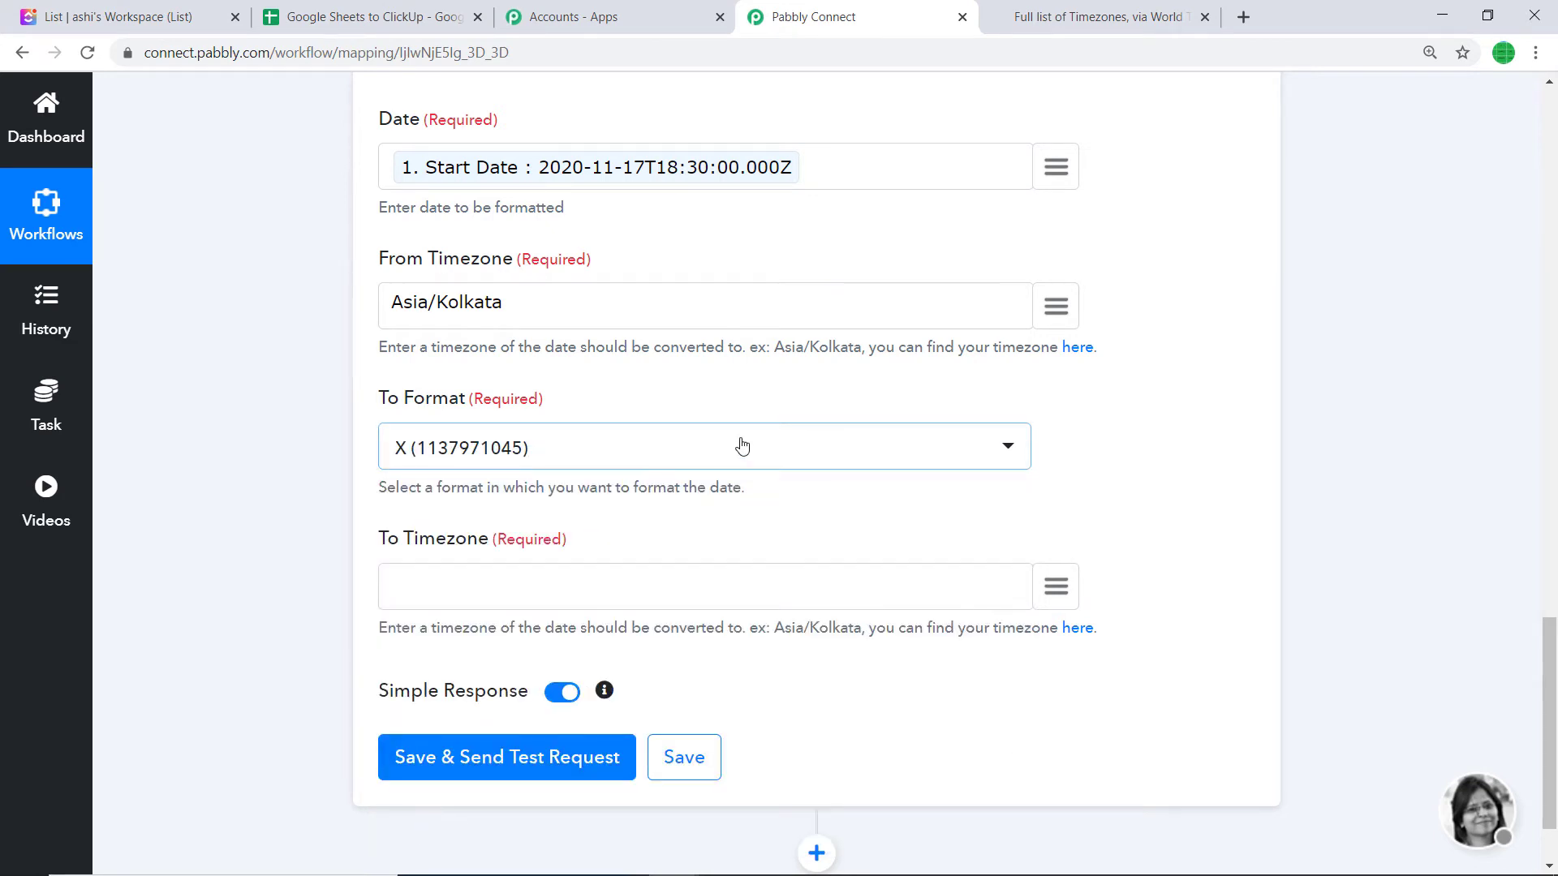
Copy Asia/Kolkata from the From Timezone and paste it as the To Timezone
{"action": "scroll", "coordinate": [742, 445], "scroll_direction": "down", "scroll_amount": 2}
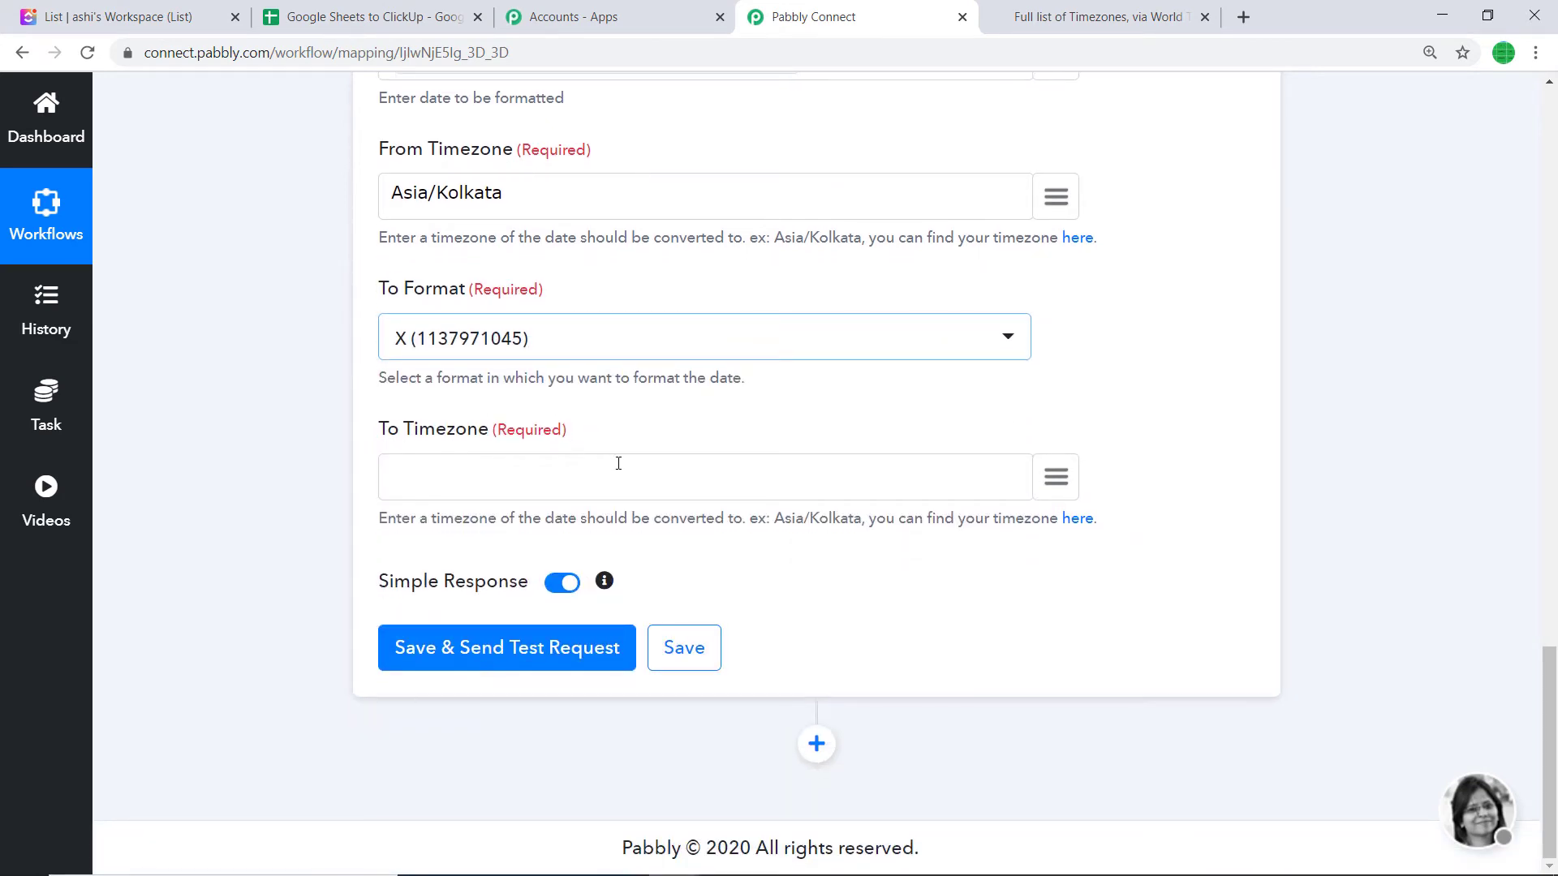
{"action": "scroll", "coordinate": [618, 463], "scroll_direction": "up", "scroll_amount": 3}
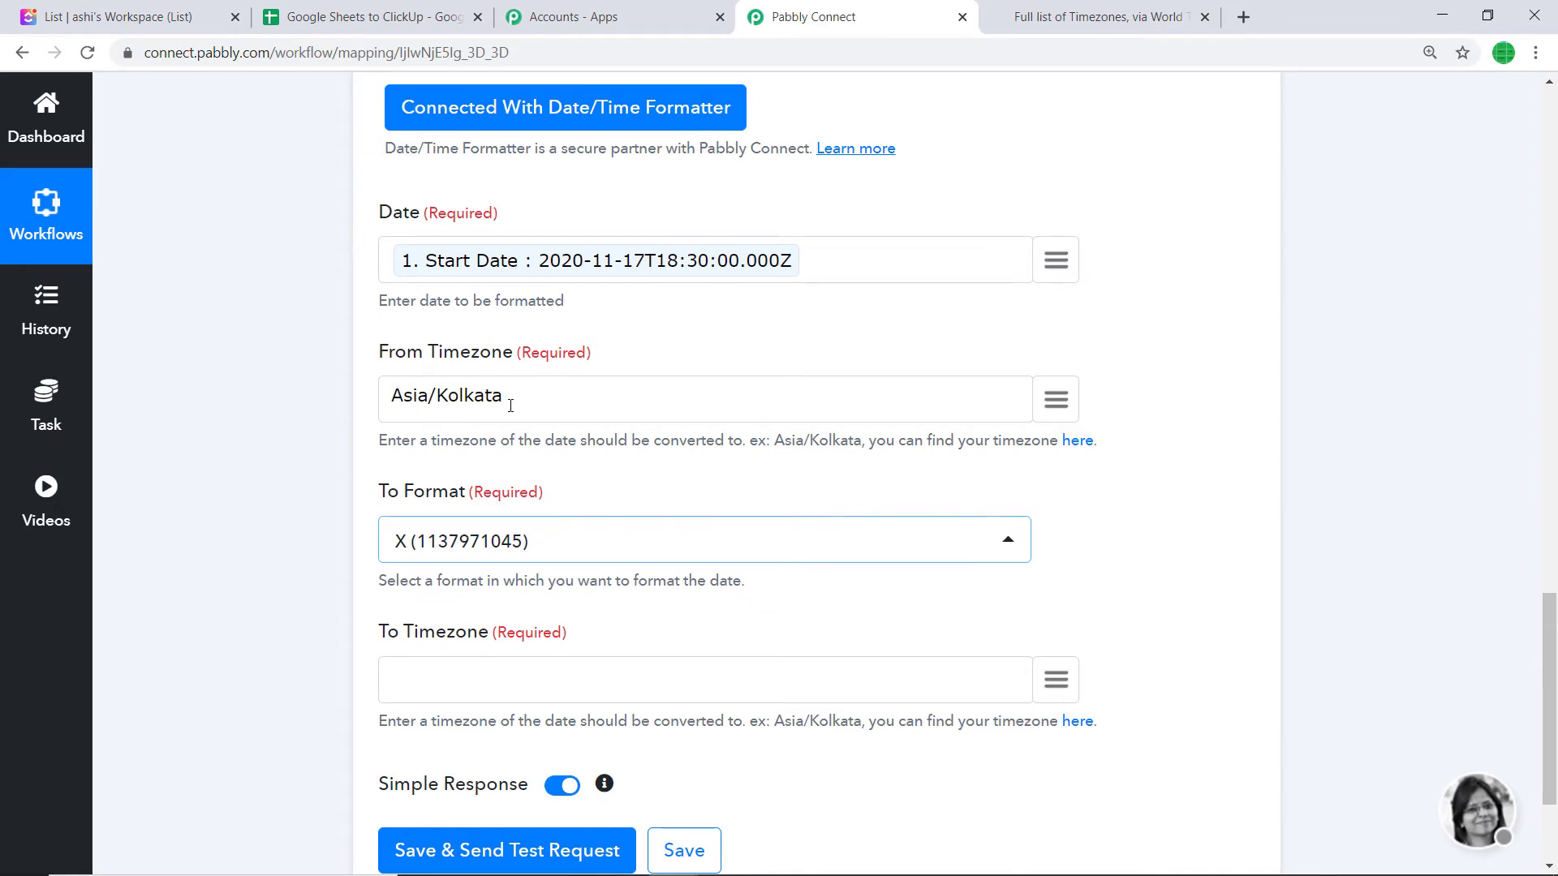
{"action": "scroll", "coordinate": [511, 406], "scroll_direction": "down", "scroll_amount": 3}
{"action": "left_click_drag", "start_coordinate": [503, 193], "coordinate": [397, 185]}
{"action": "right_click", "coordinate": [416, 199]}
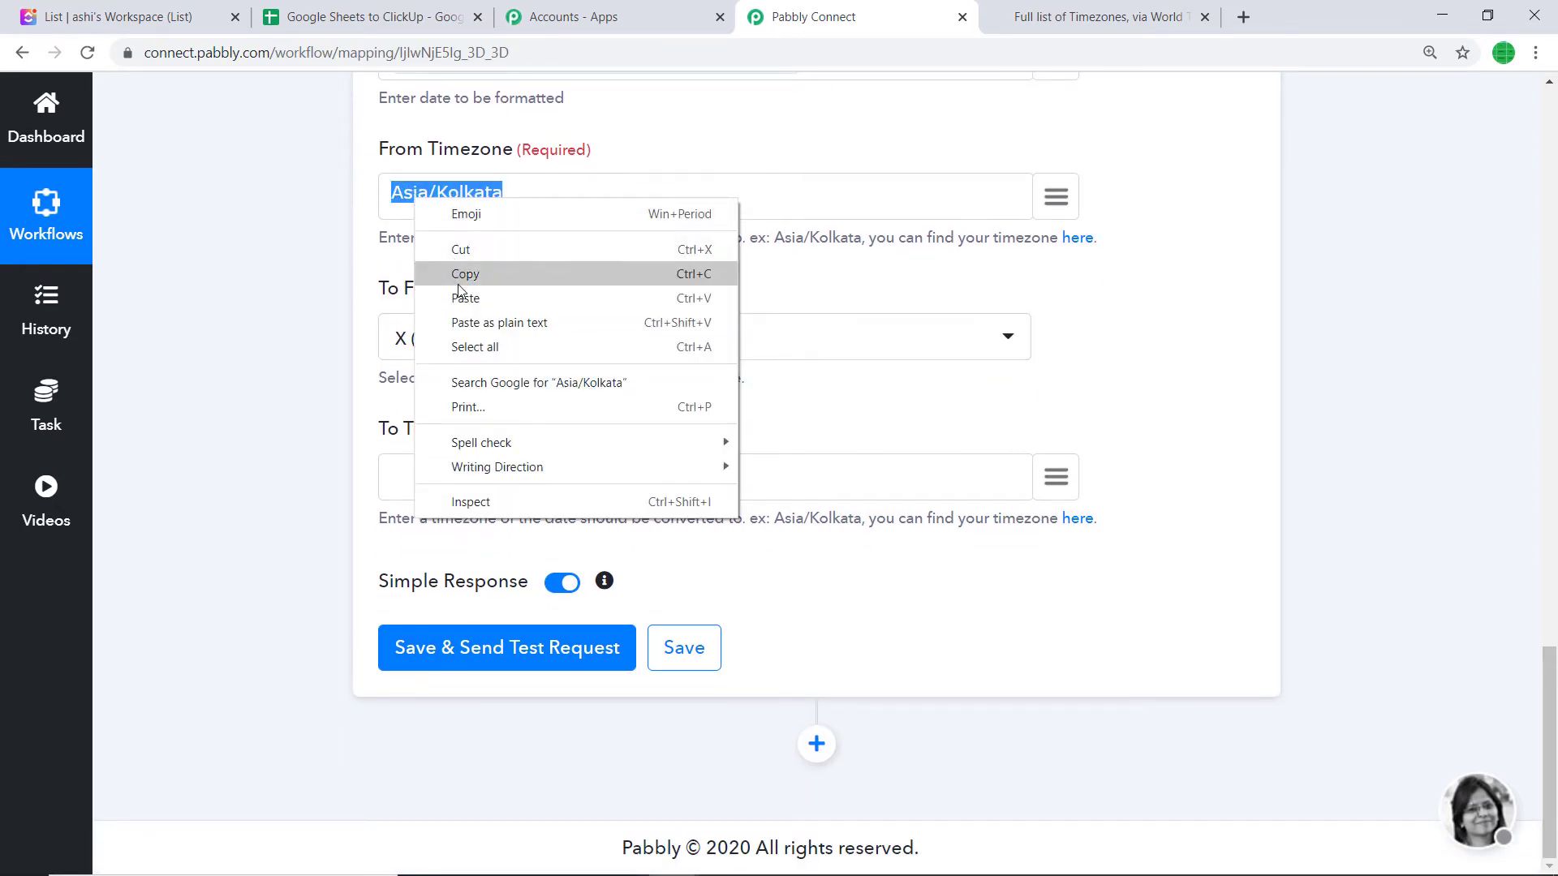
{"action": "left_click", "coordinate": [461, 276]}
{"action": "left_click", "coordinate": [406, 475]}
{"action": "right_click", "coordinate": [406, 477]}
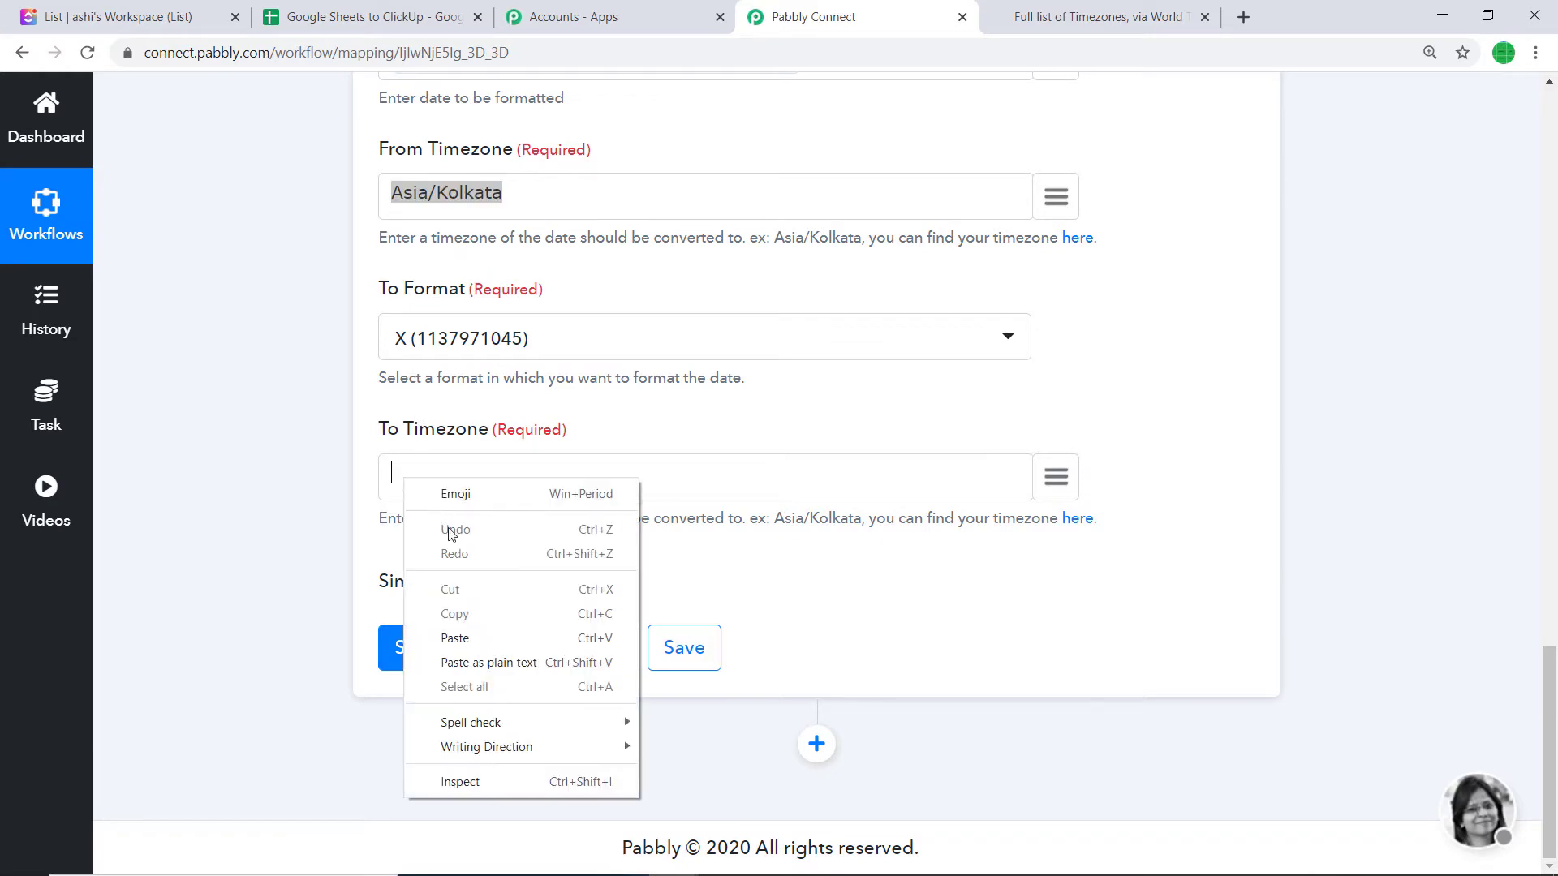
{"action": "left_click", "coordinate": [478, 635]}
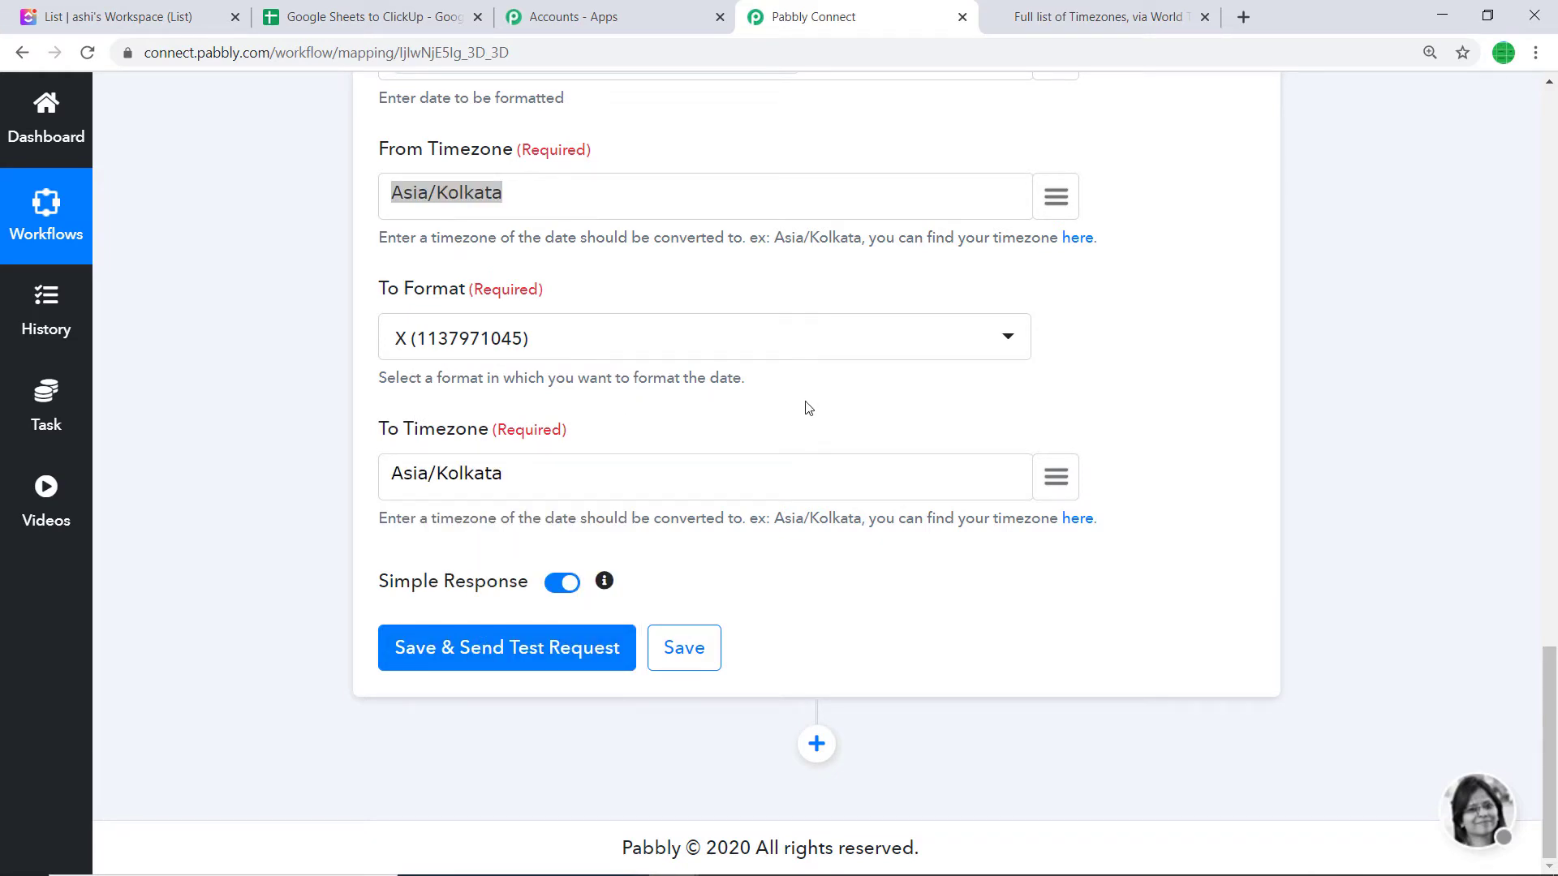
Save the Start Date formatter action, send its test request, and review the API response against the mapped date
{"action": "left_click", "coordinate": [458, 645]}
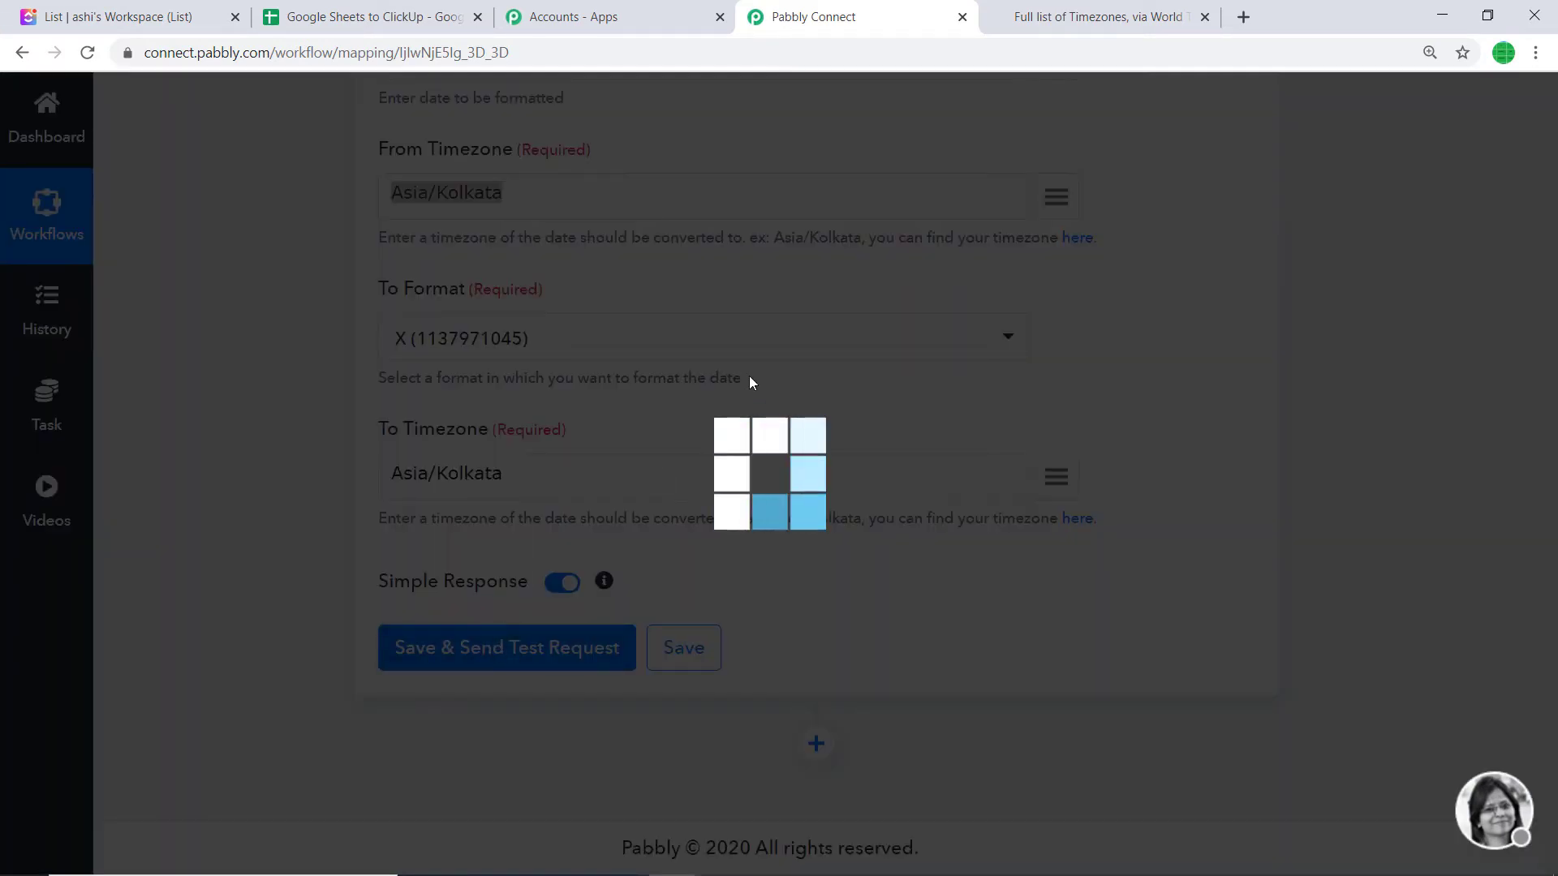
{"action": "scroll", "coordinate": [741, 372], "scroll_direction": "down", "scroll_amount": 3}
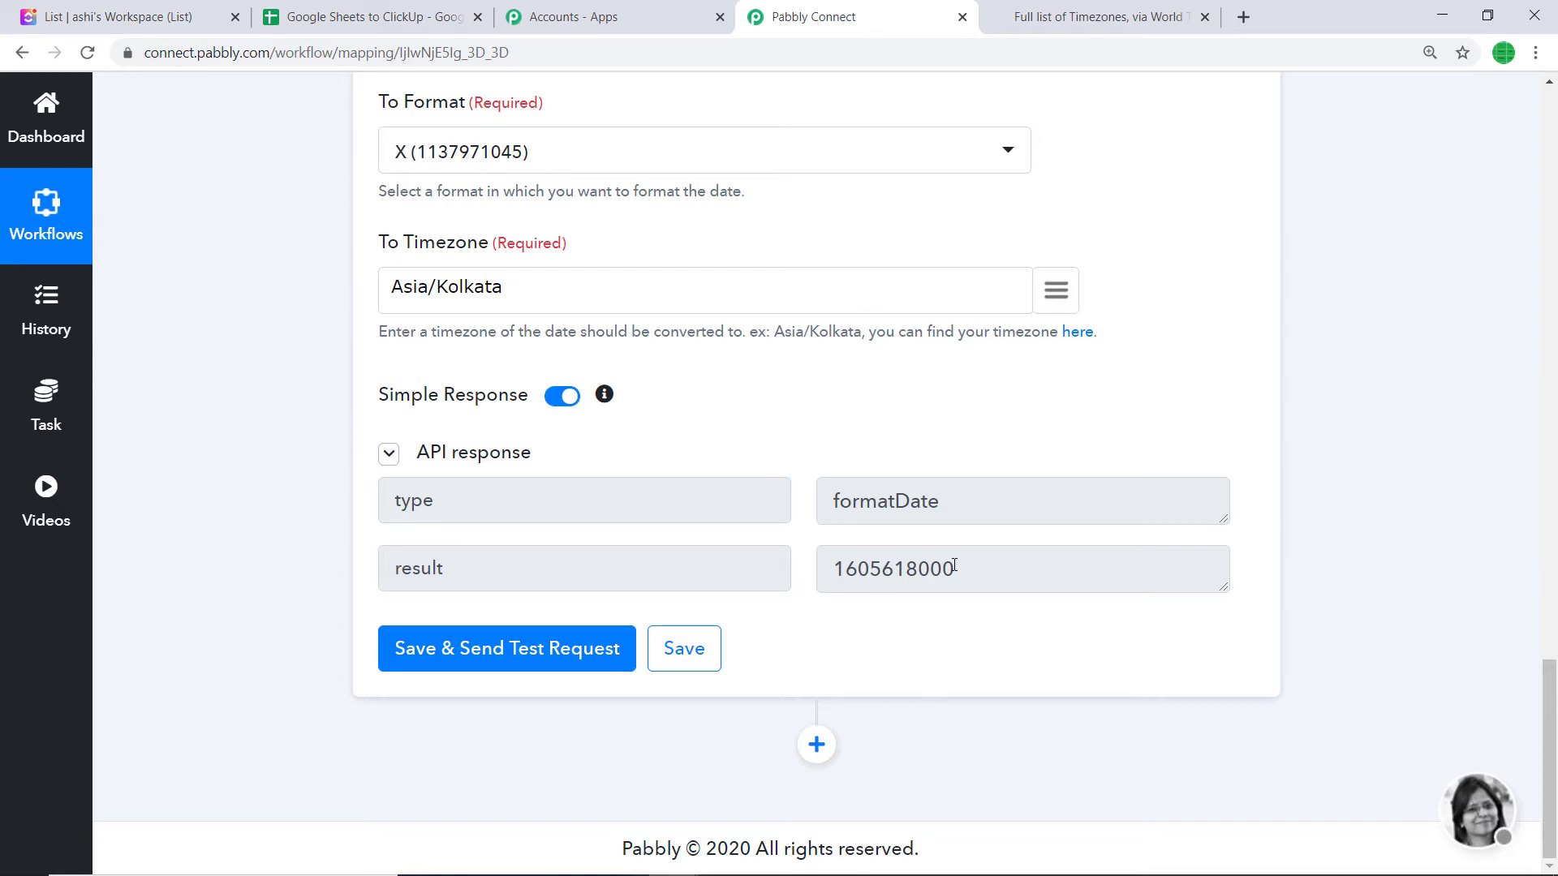
{"action": "scroll", "coordinate": [901, 551], "scroll_direction": "up", "scroll_amount": 5}
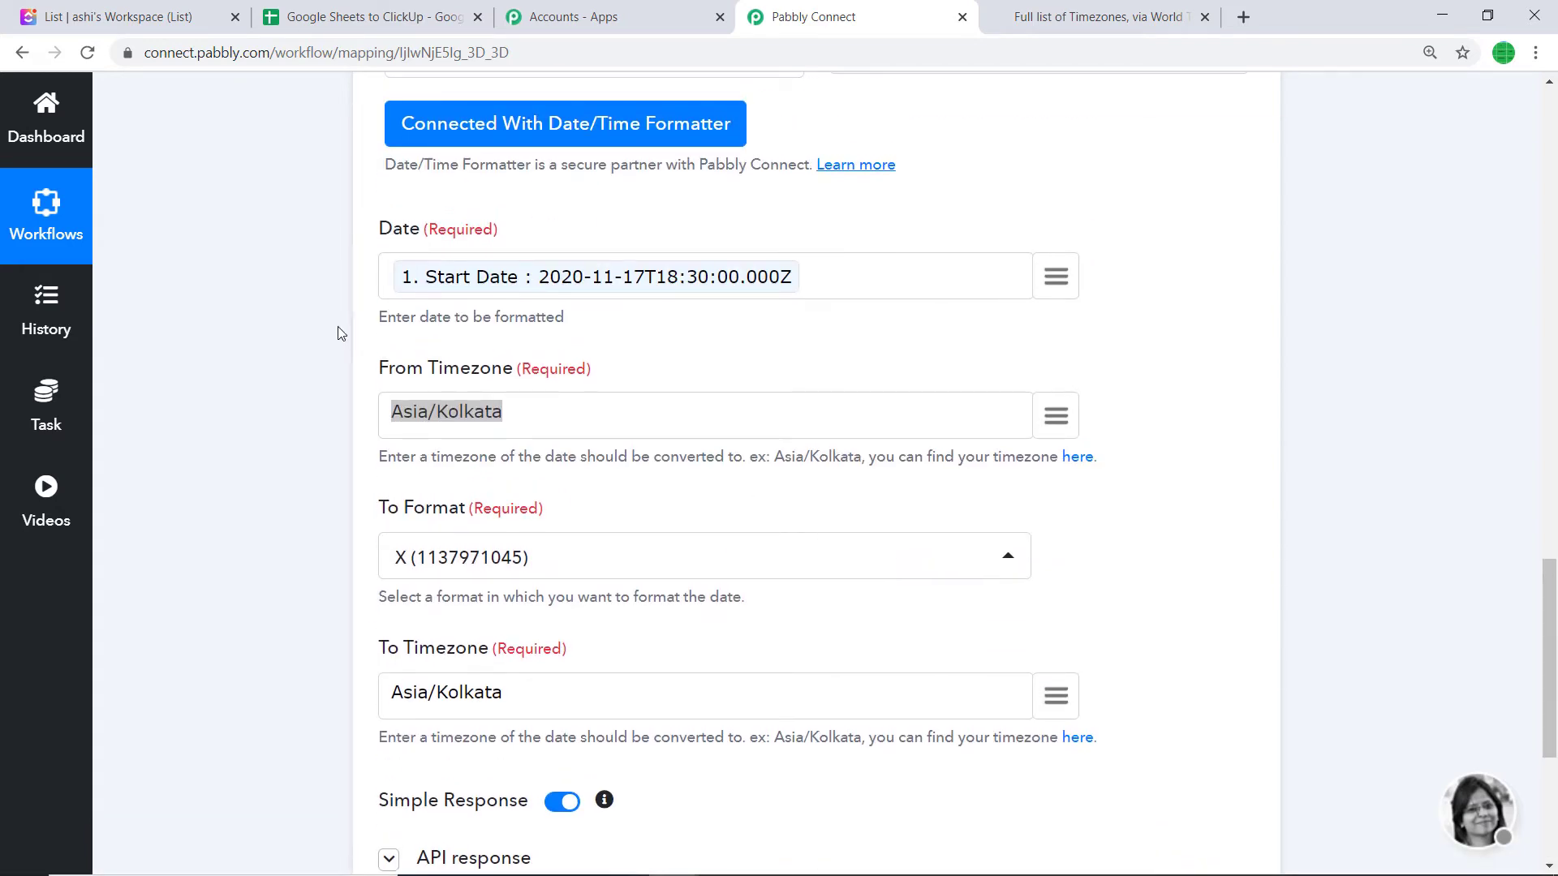
{"action": "scroll", "coordinate": [755, 349], "scroll_direction": "down", "scroll_amount": 5}
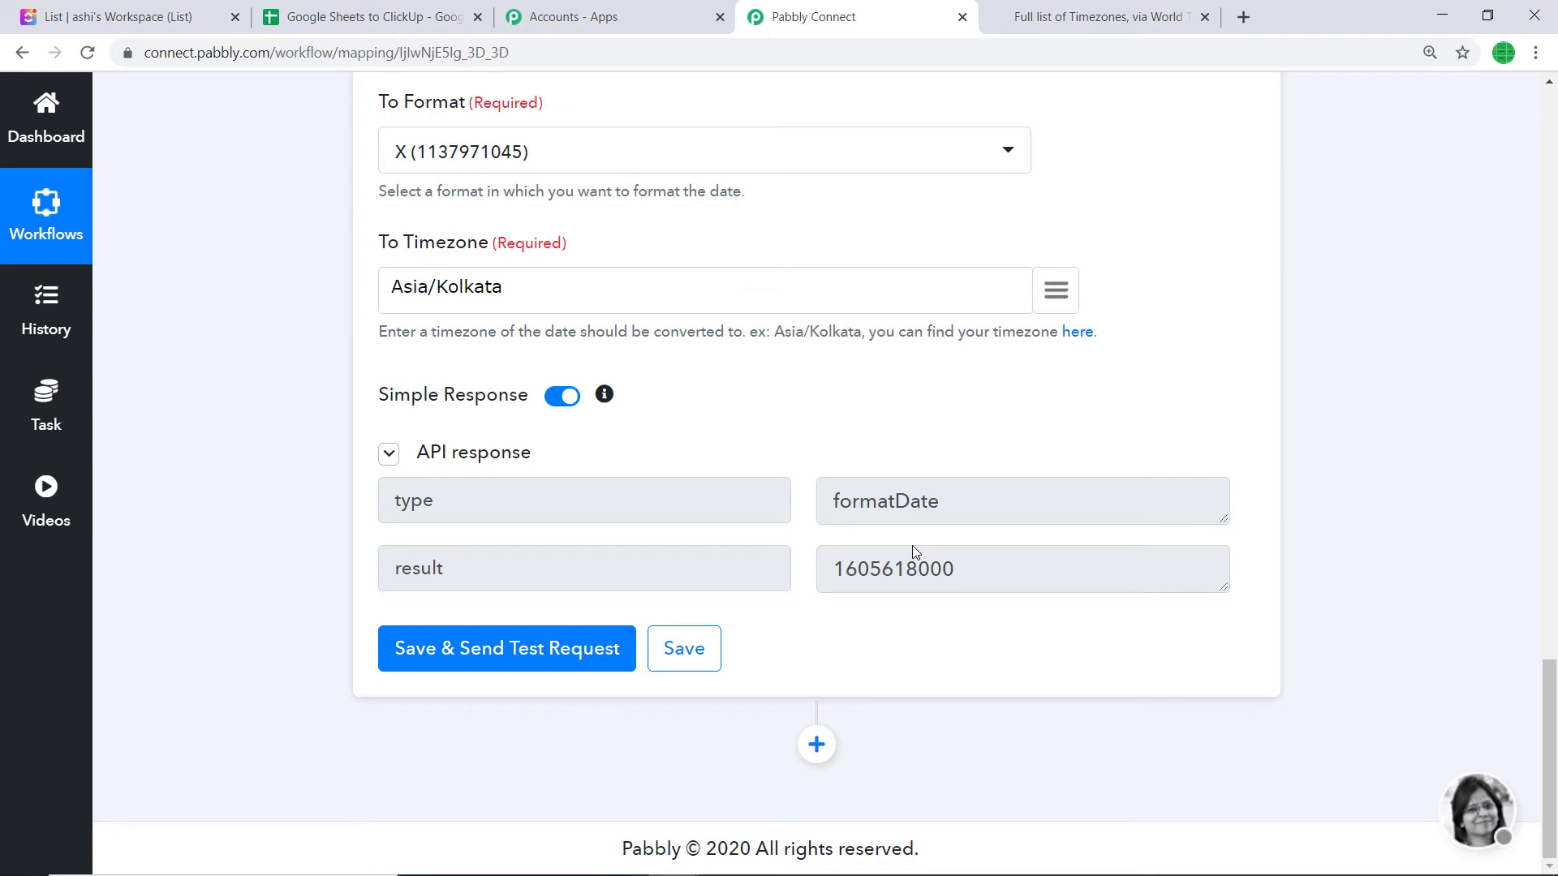
Add another Date/Time Formatter action after the Start Date formatter, using the Format method, and connect it
{"action": "left_click", "coordinate": [816, 743]}
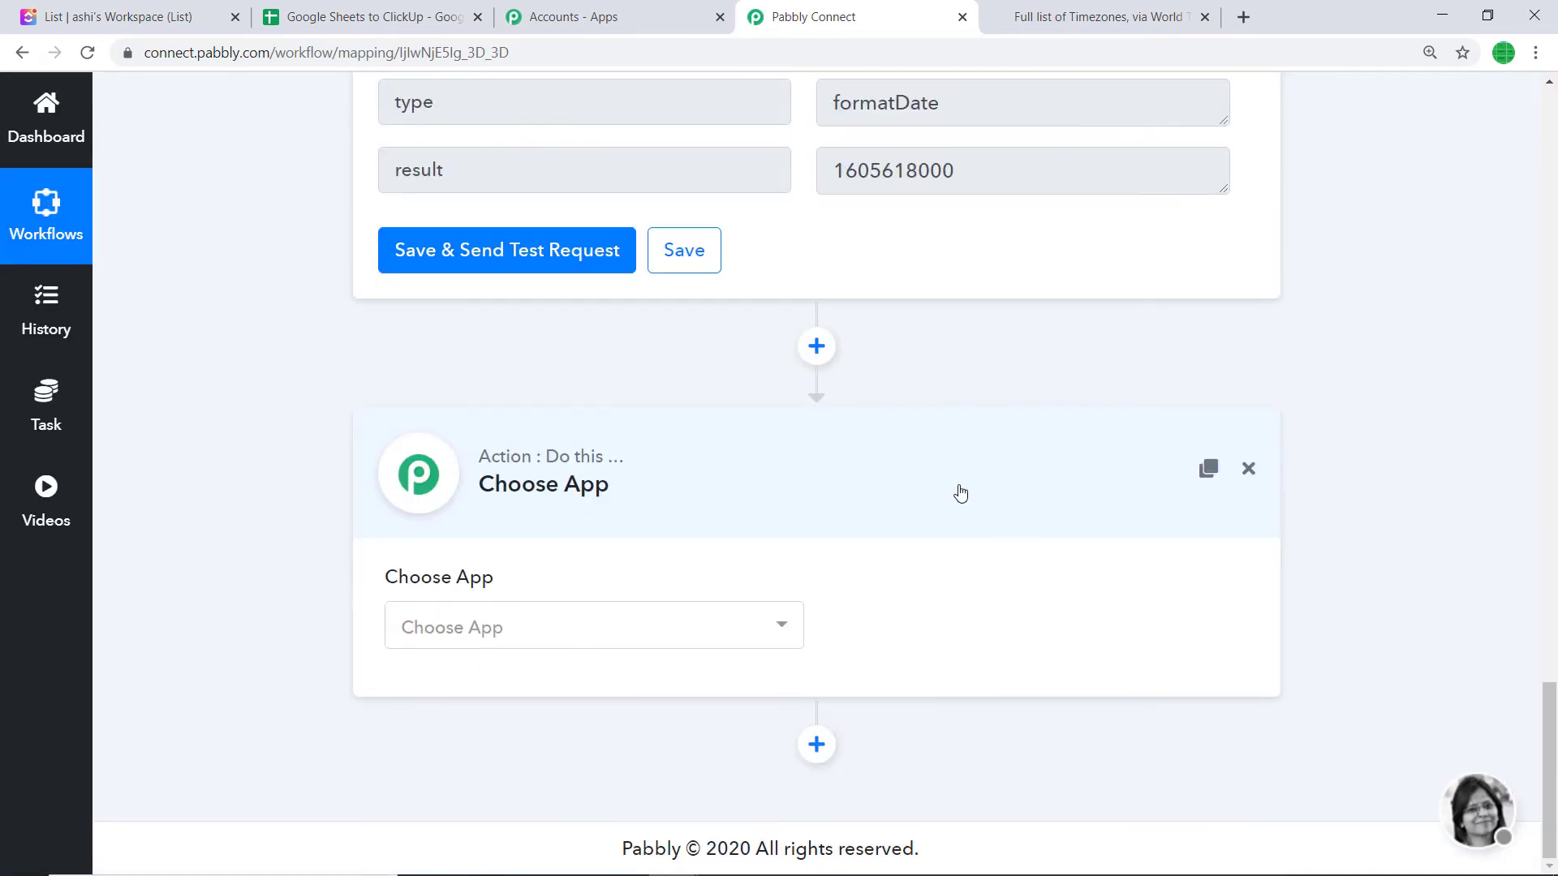
{"action": "left_click", "coordinate": [563, 628]}
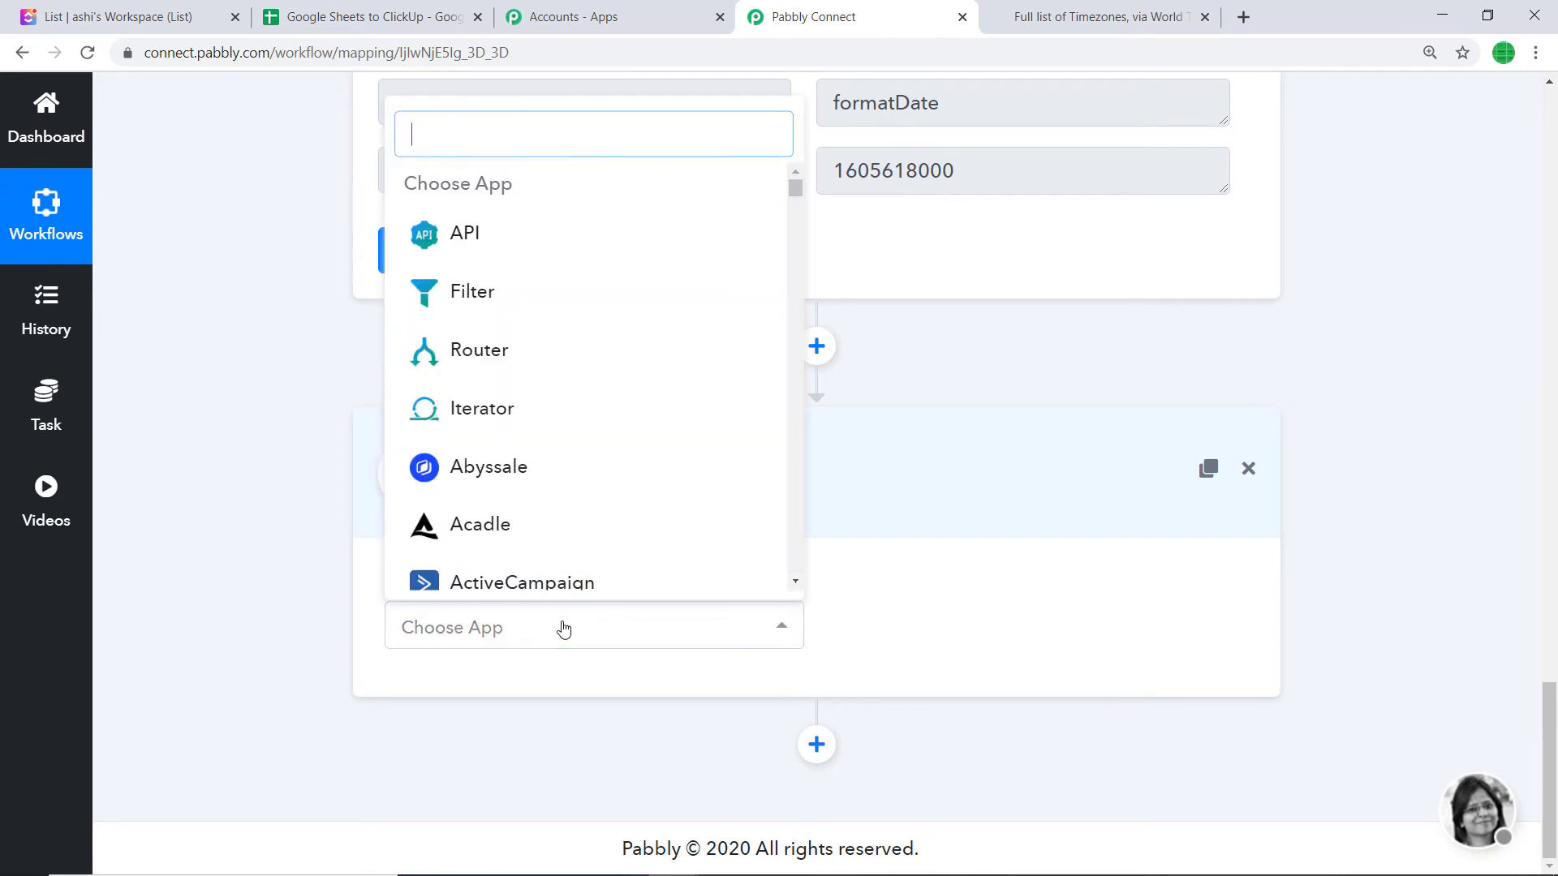
{"action": "type", "text": "DATE"}
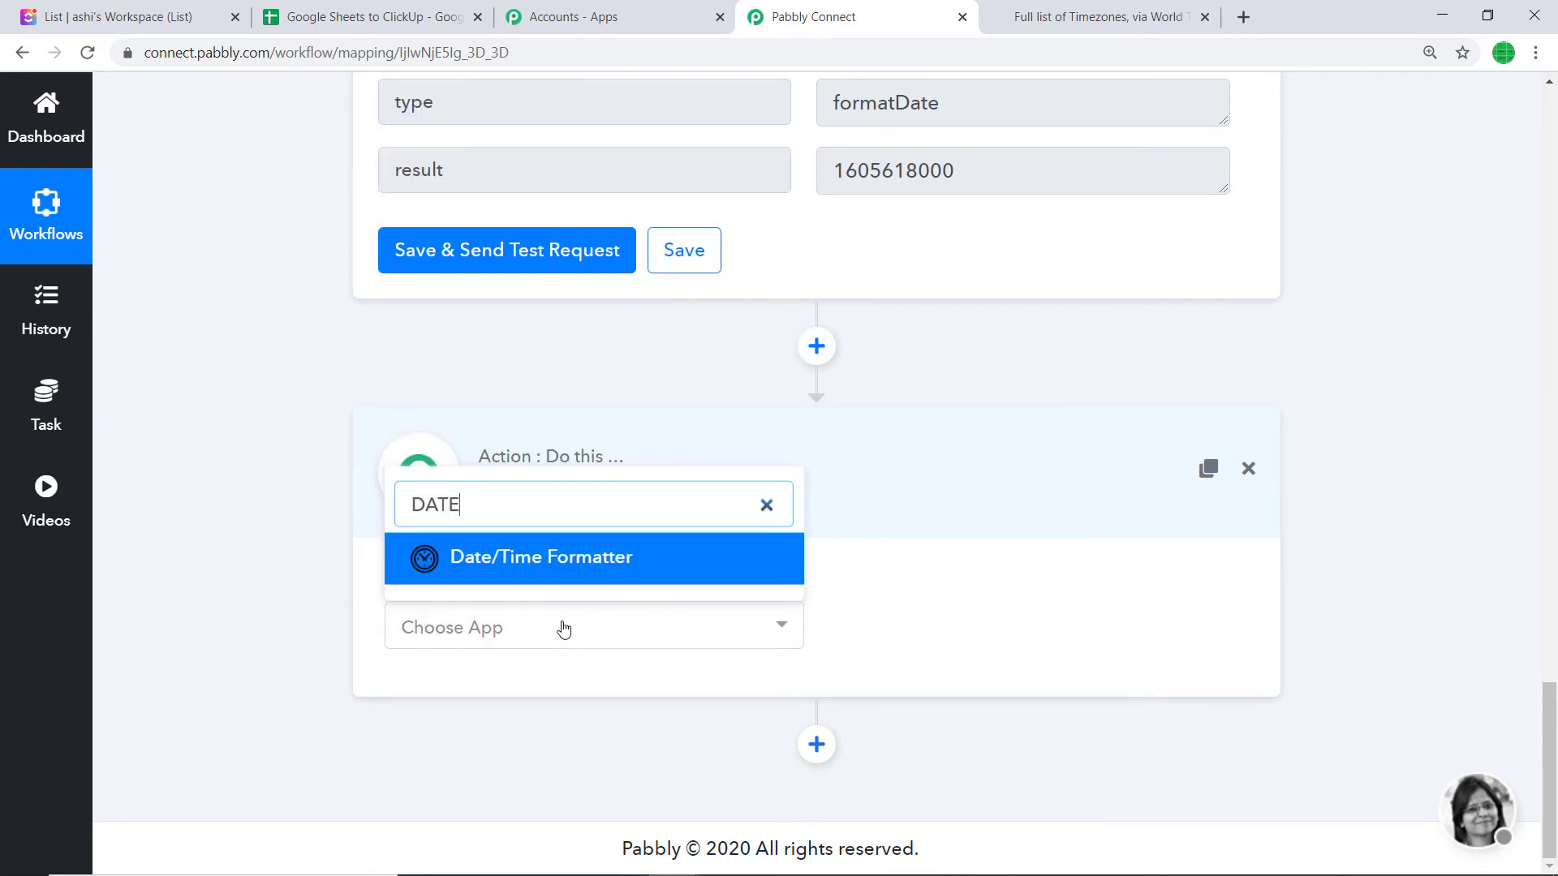
{"action": "left_click", "coordinate": [573, 568]}
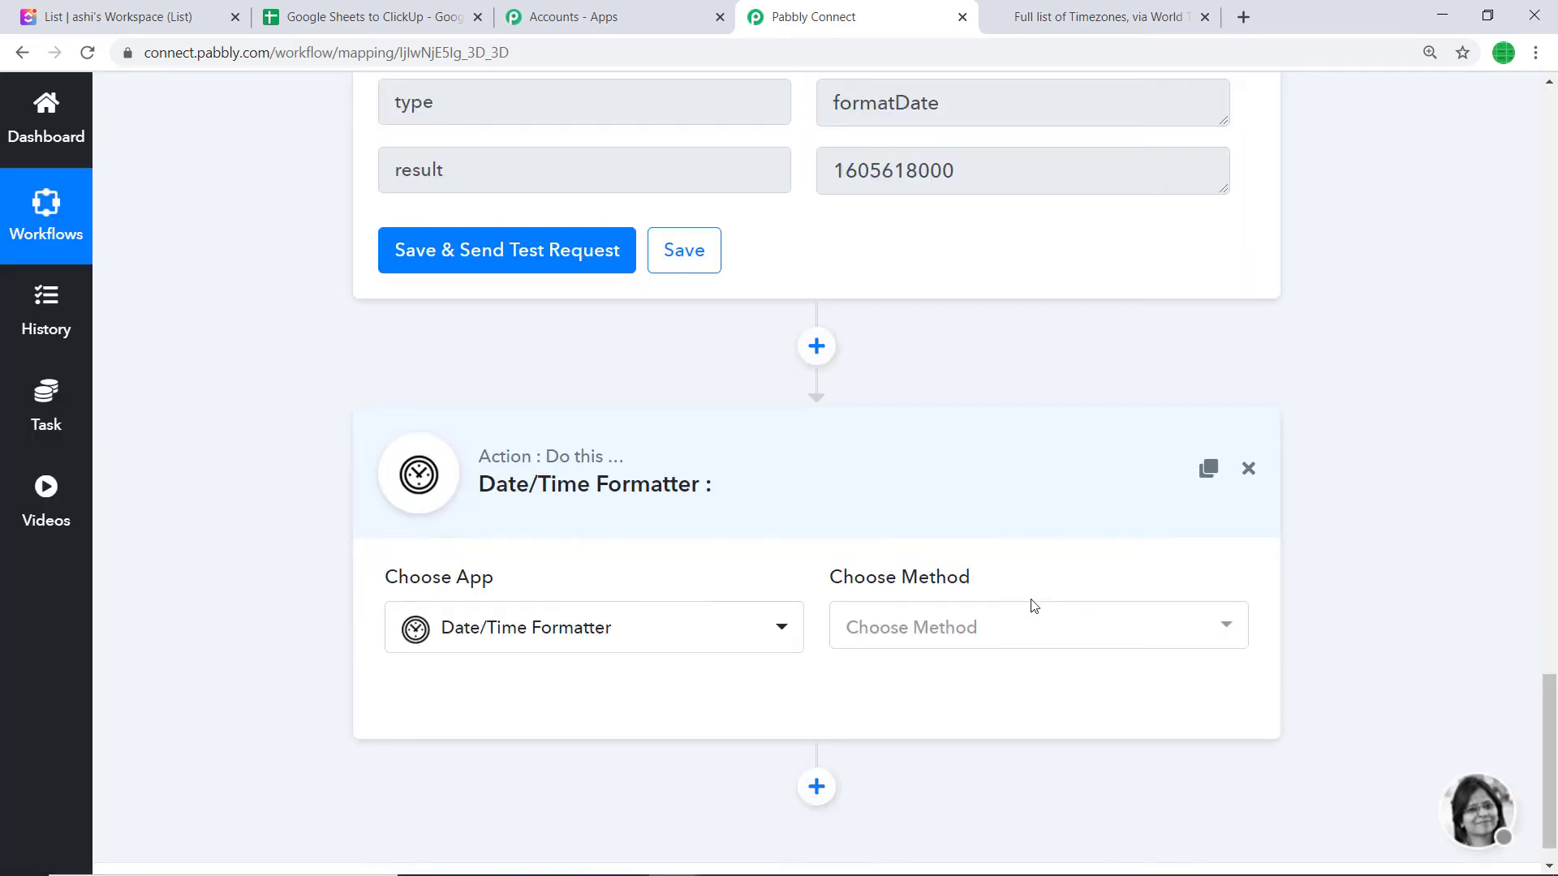
{"action": "left_click", "coordinate": [964, 630]}
{"action": "left_click", "coordinate": [914, 563]}
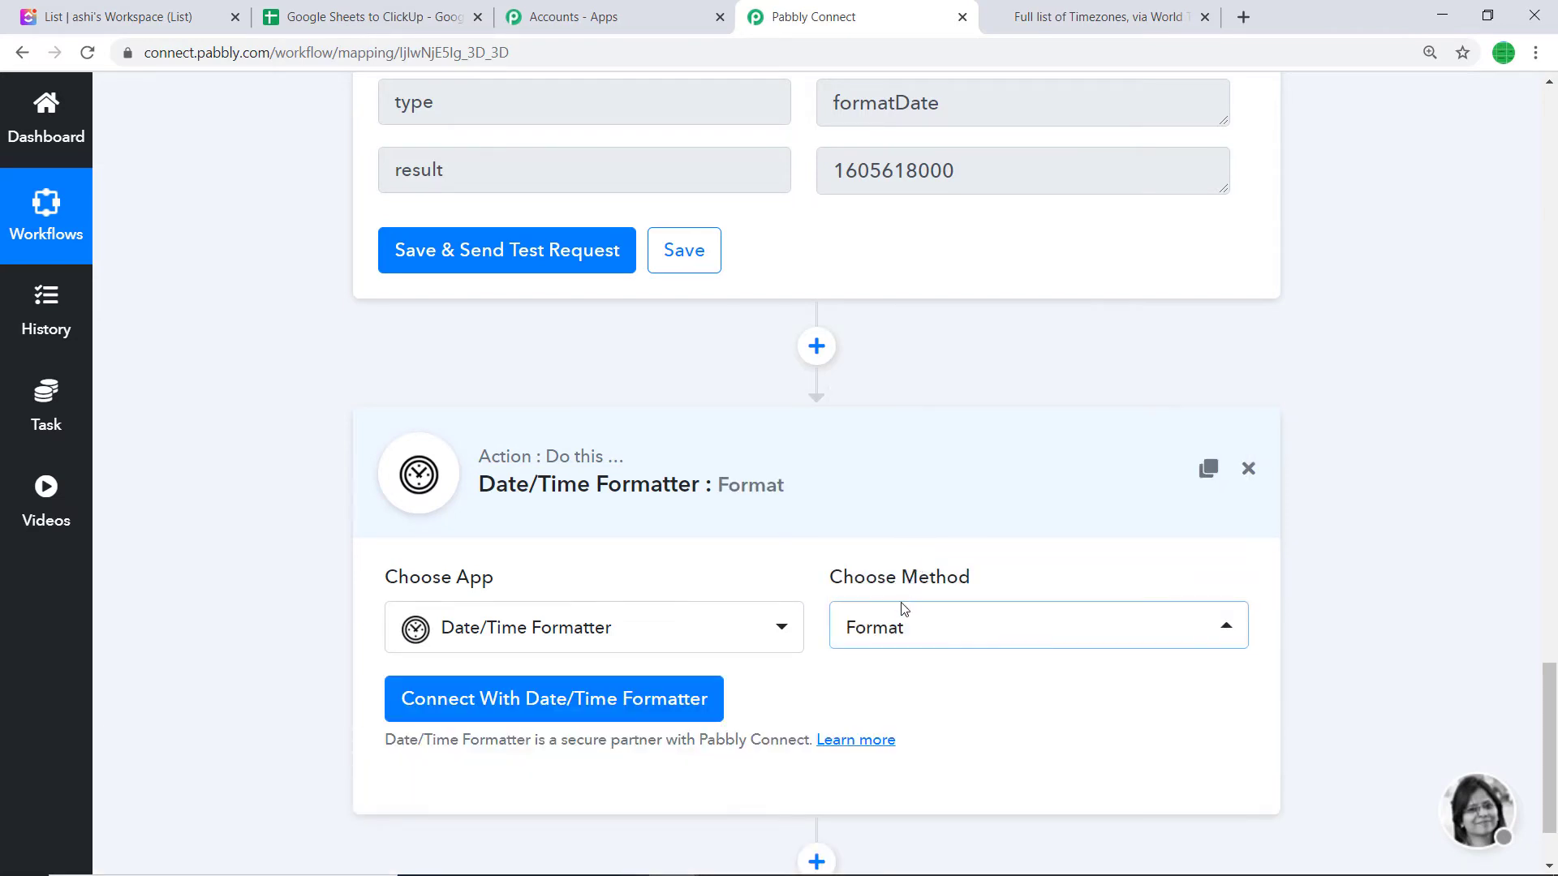
{"action": "left_click", "coordinate": [578, 698]}
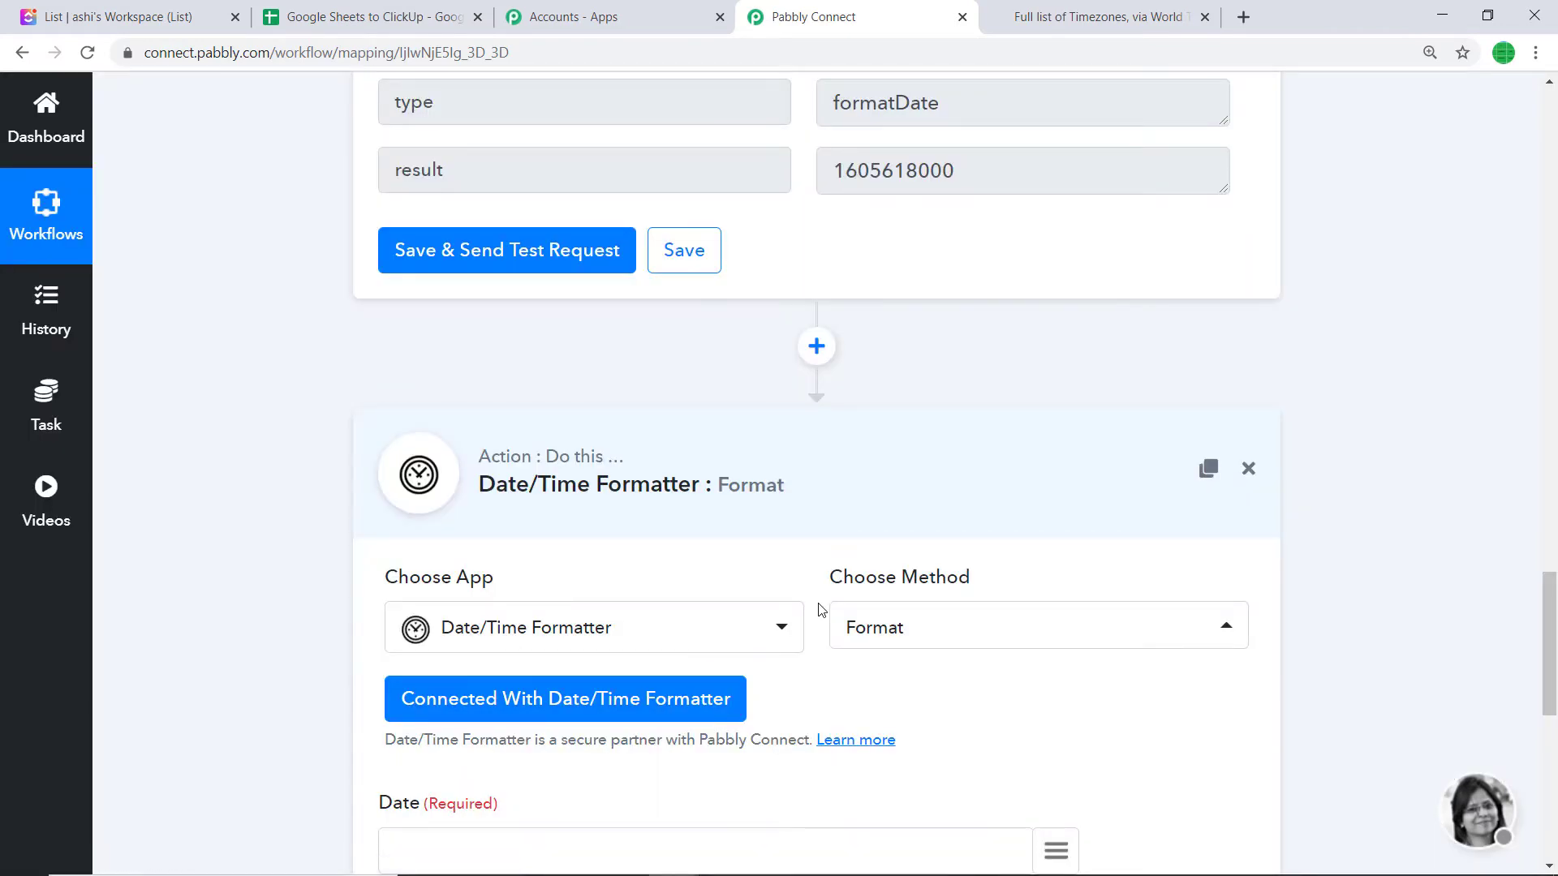
Map the trigger's End Date into the new formatter's Date field
{"action": "scroll", "coordinate": [820, 610], "scroll_direction": "down", "scroll_amount": 4}
{"action": "left_click", "coordinate": [1055, 552]}
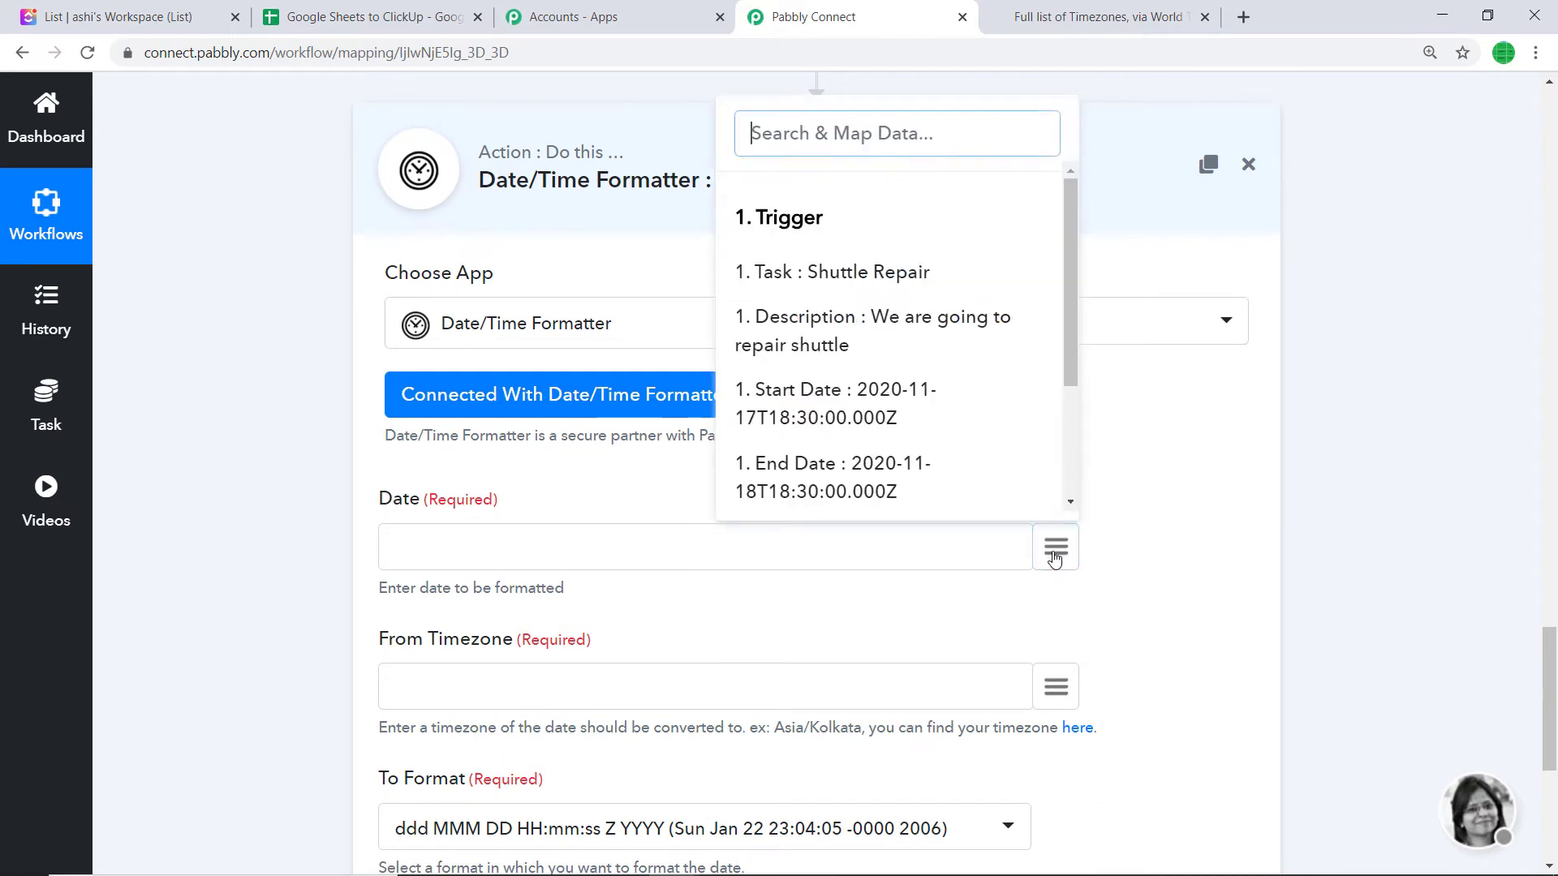
{"action": "type", "text": "DU"}
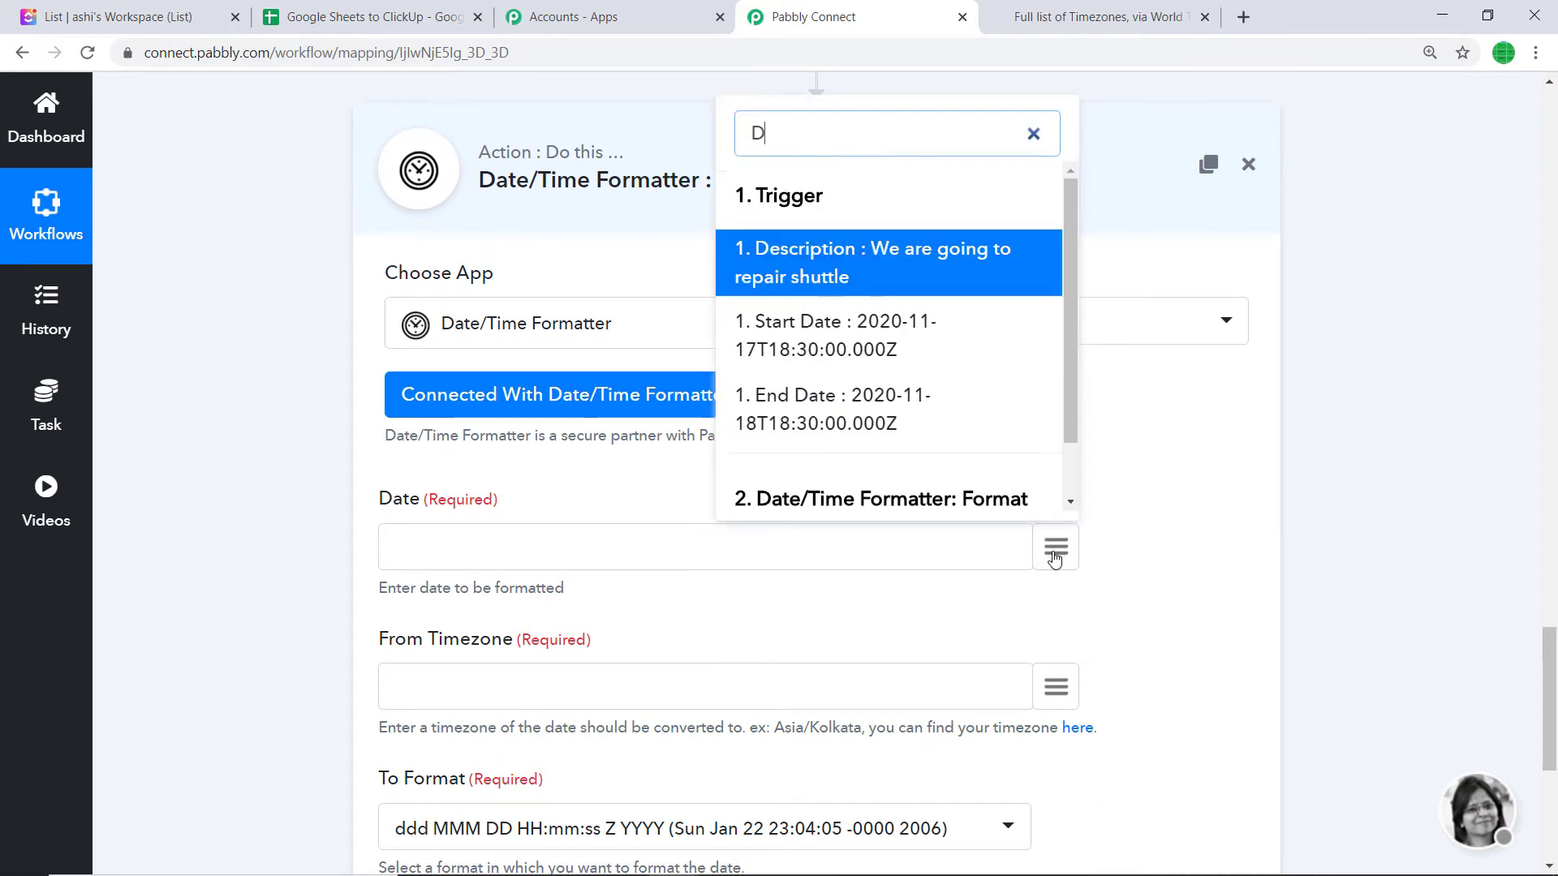
{"action": "key", "text": "BackSpace"}
{"action": "key", "text": "BackSpace"}
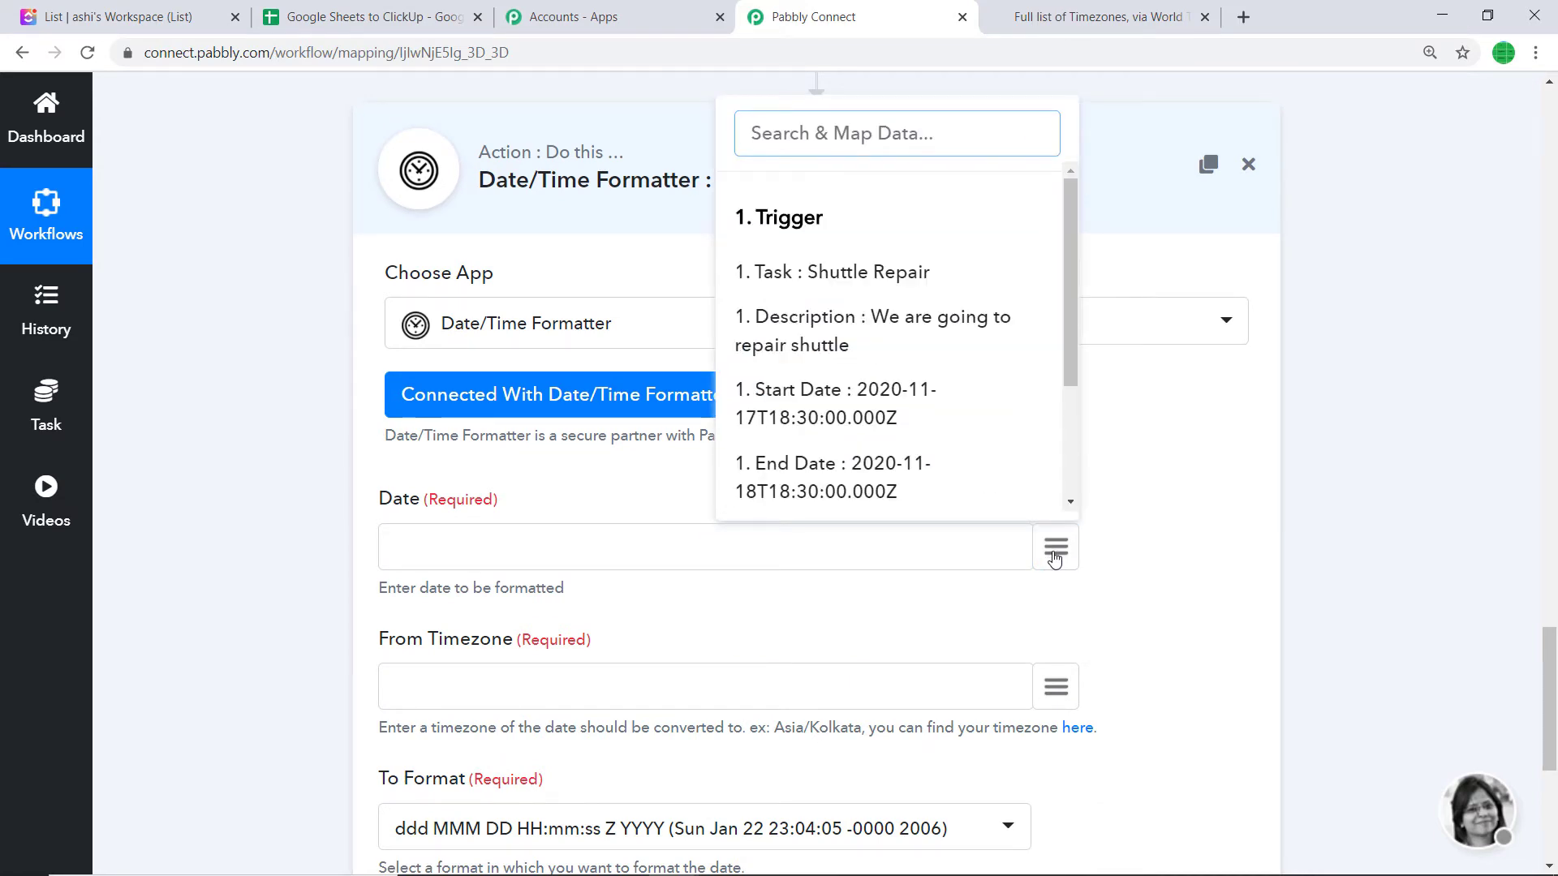
{"action": "left_click", "coordinate": [860, 483]}
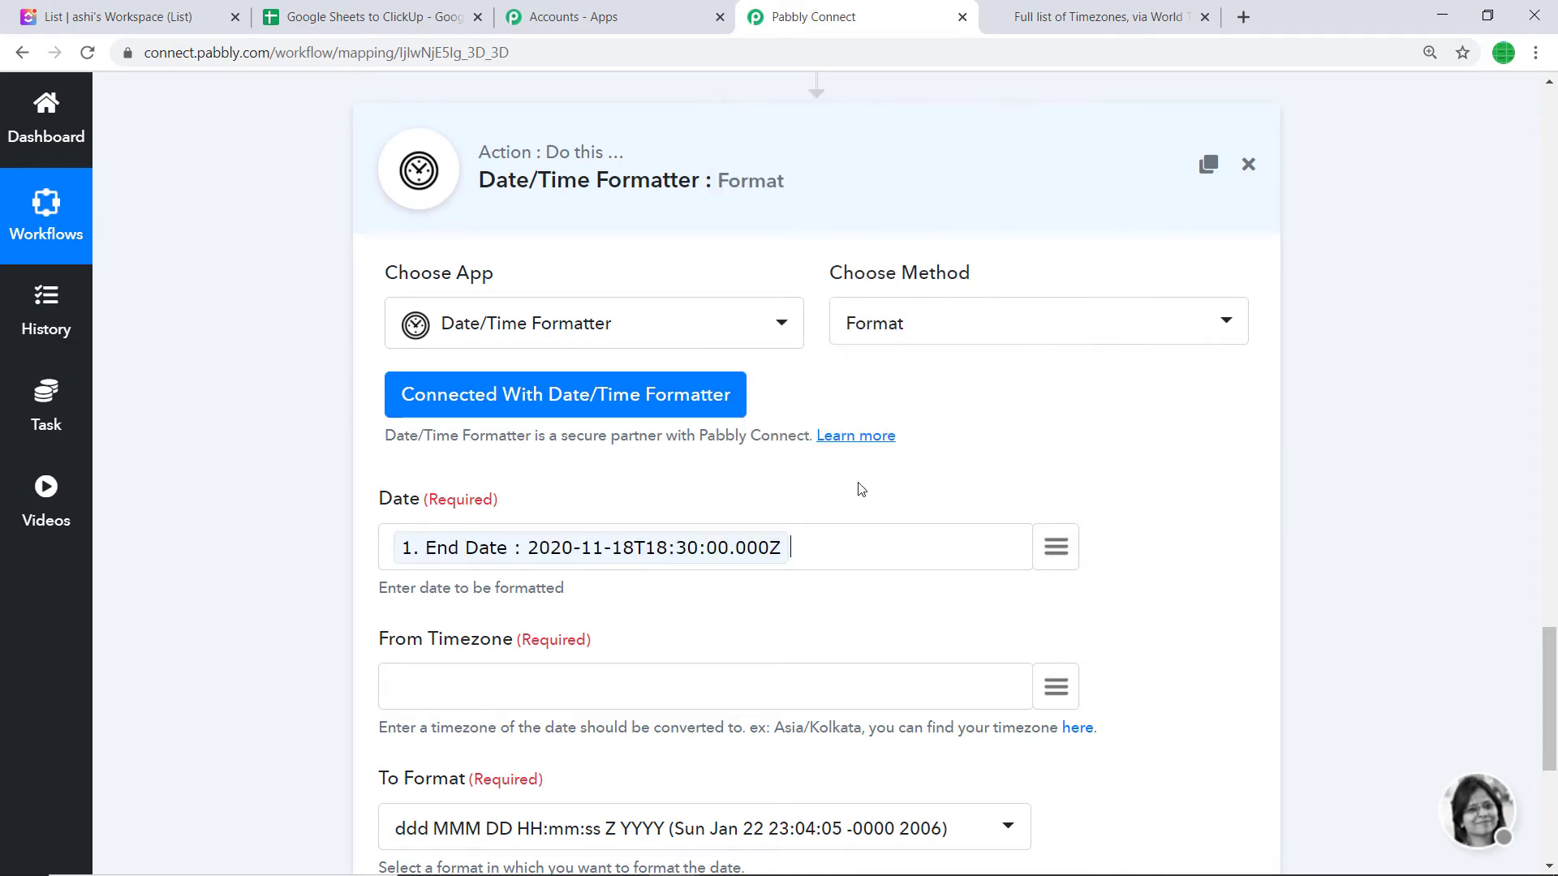
{"action": "scroll", "coordinate": [715, 492], "scroll_direction": "down", "scroll_amount": 4}
{"action": "right_click", "coordinate": [743, 379]}
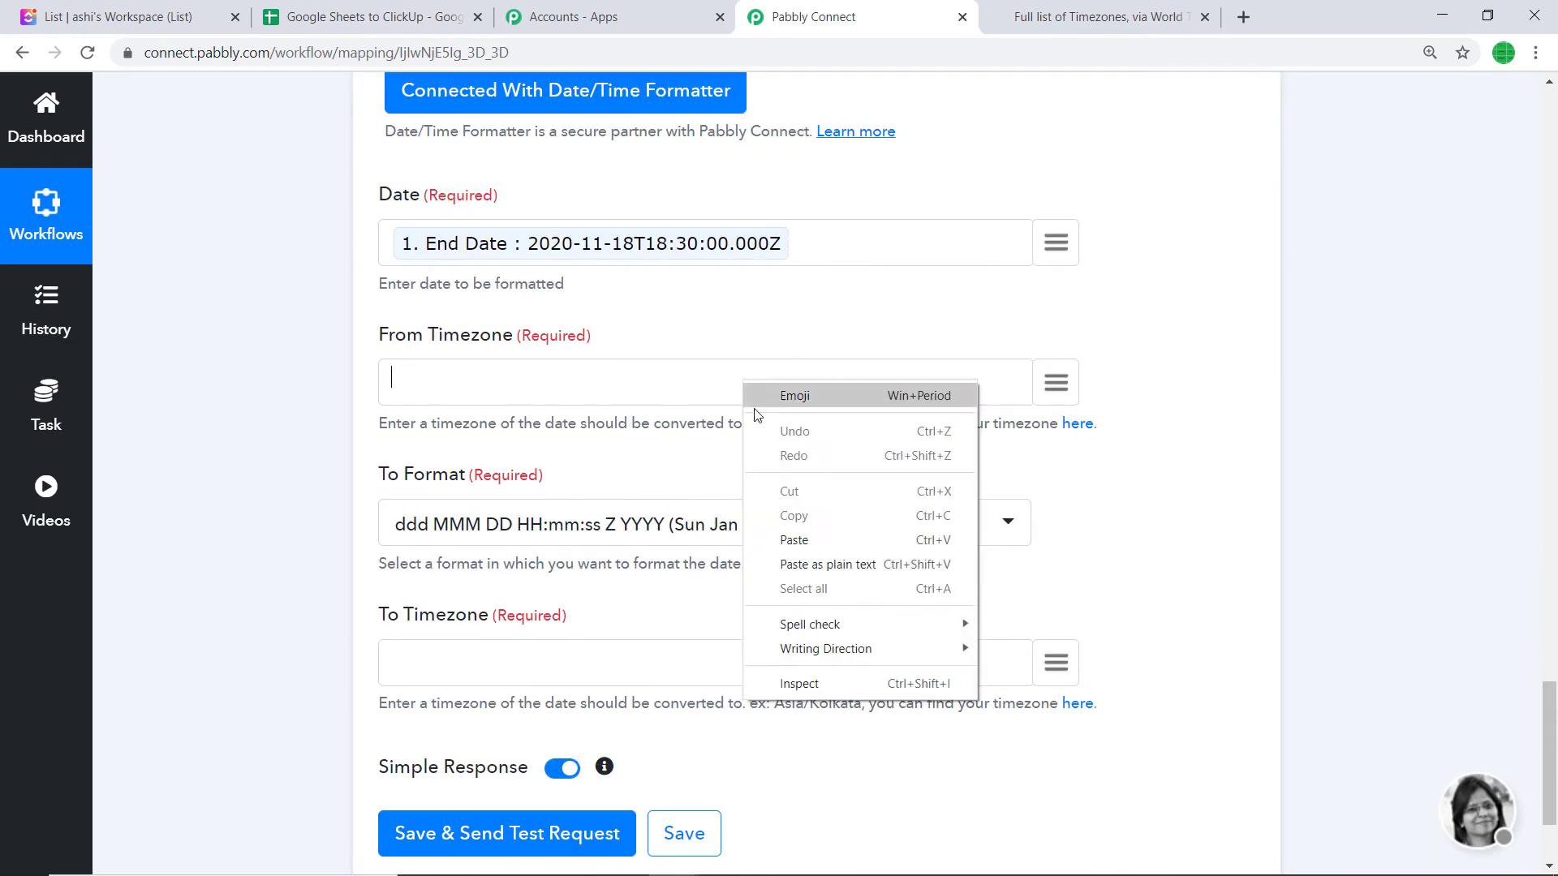
{"action": "left_click", "coordinate": [801, 534]}
{"action": "scroll", "coordinate": [714, 543], "scroll_direction": "down", "scroll_amount": 1}
{"action": "left_click", "coordinate": [691, 438]}
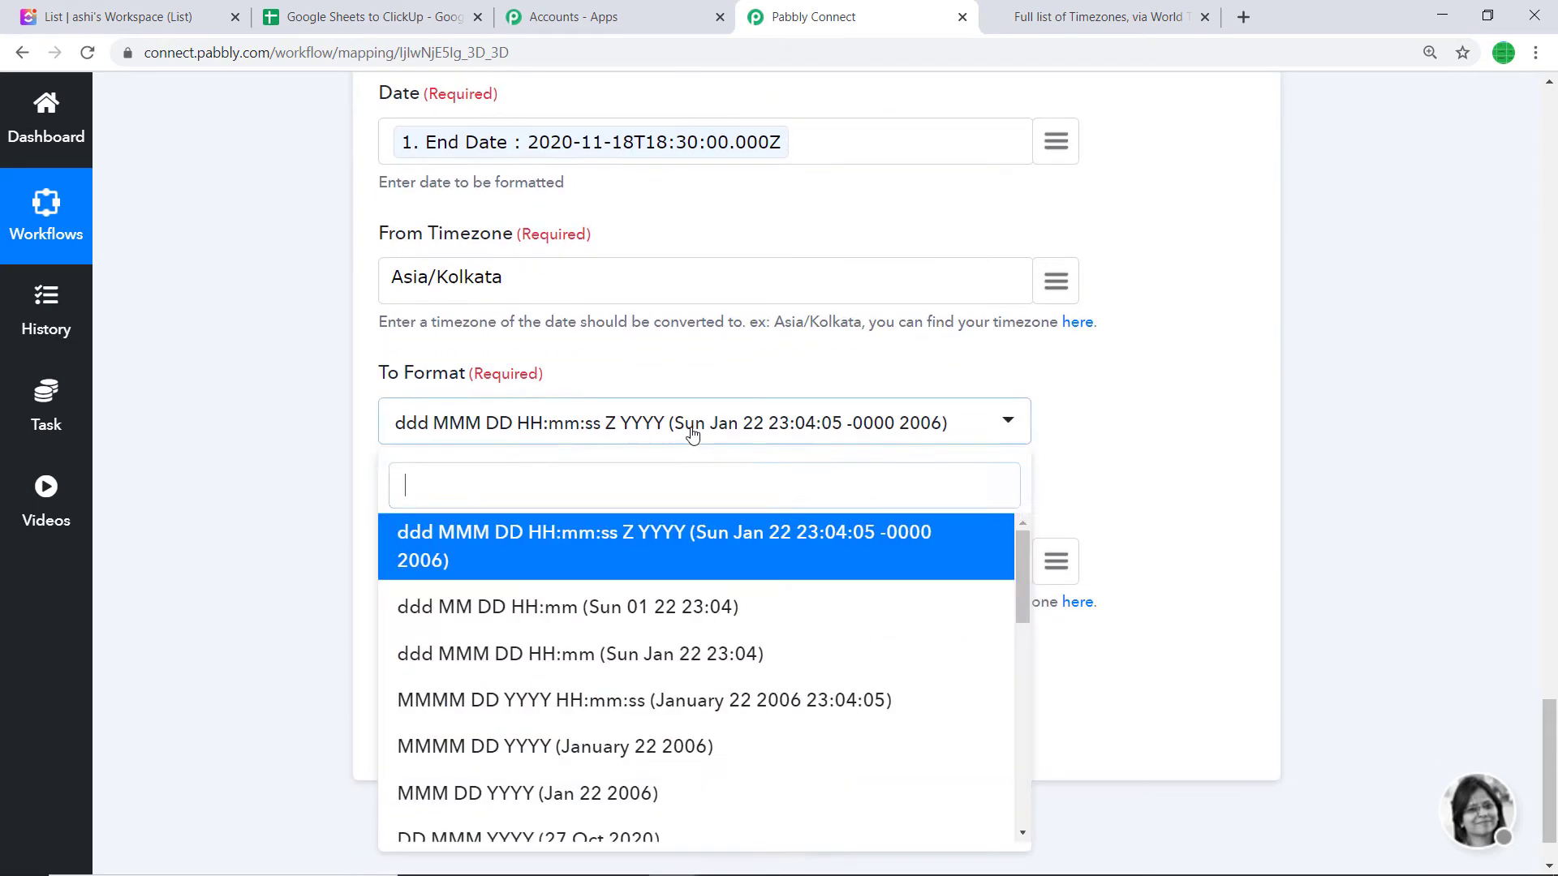
{"action": "scroll", "coordinate": [644, 646], "scroll_direction": "down", "scroll_amount": 8}
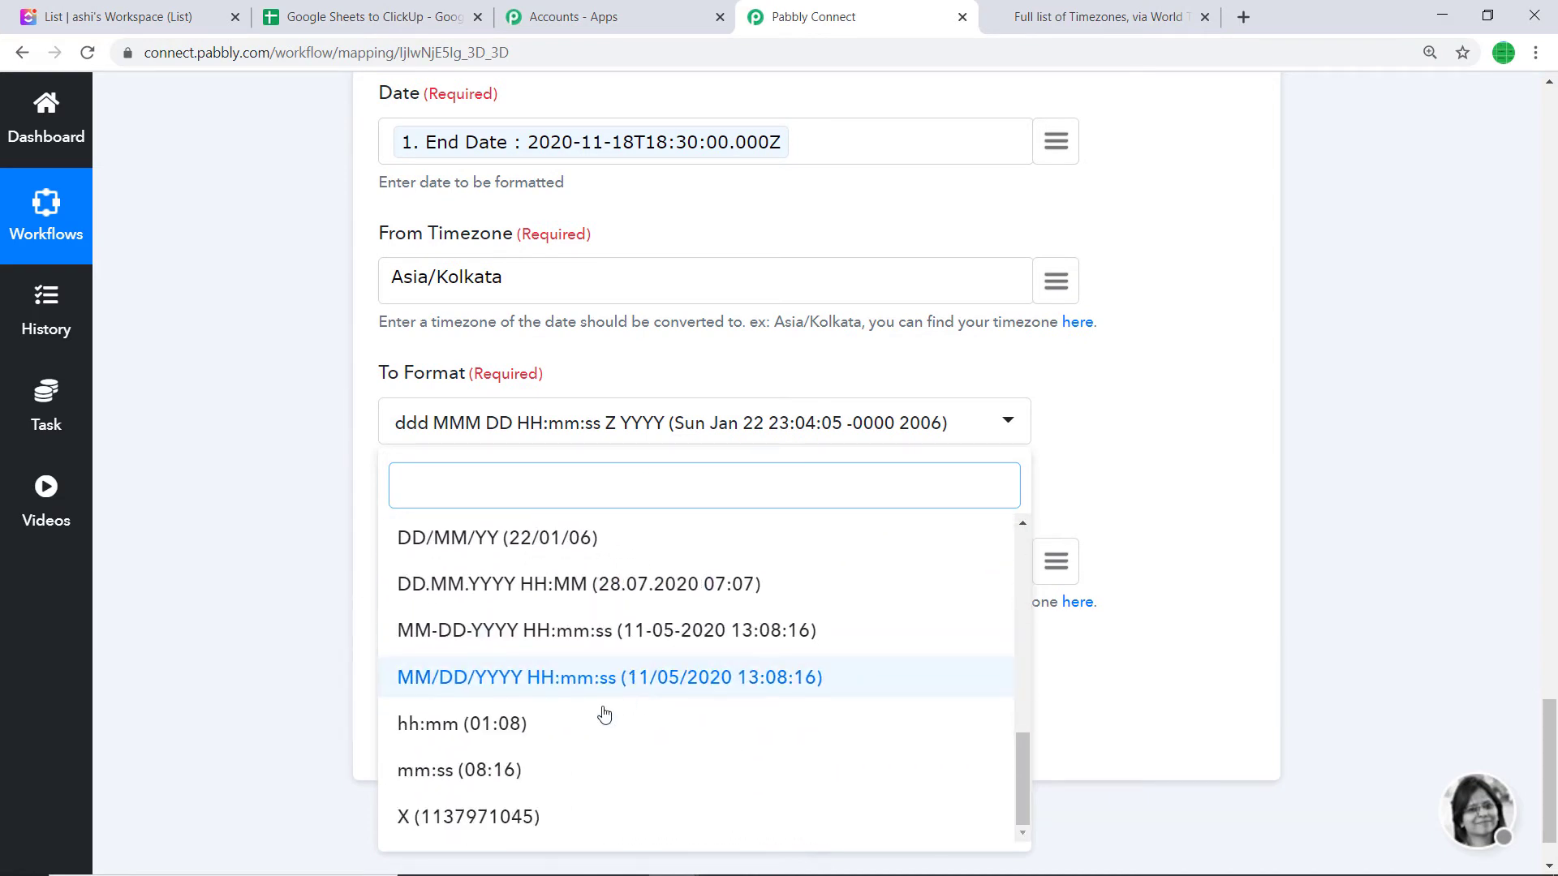
{"action": "left_click", "coordinate": [514, 823]}
{"action": "scroll", "coordinate": [572, 481], "scroll_direction": "down", "scroll_amount": 1}
{"action": "right_click", "coordinate": [572, 480]}
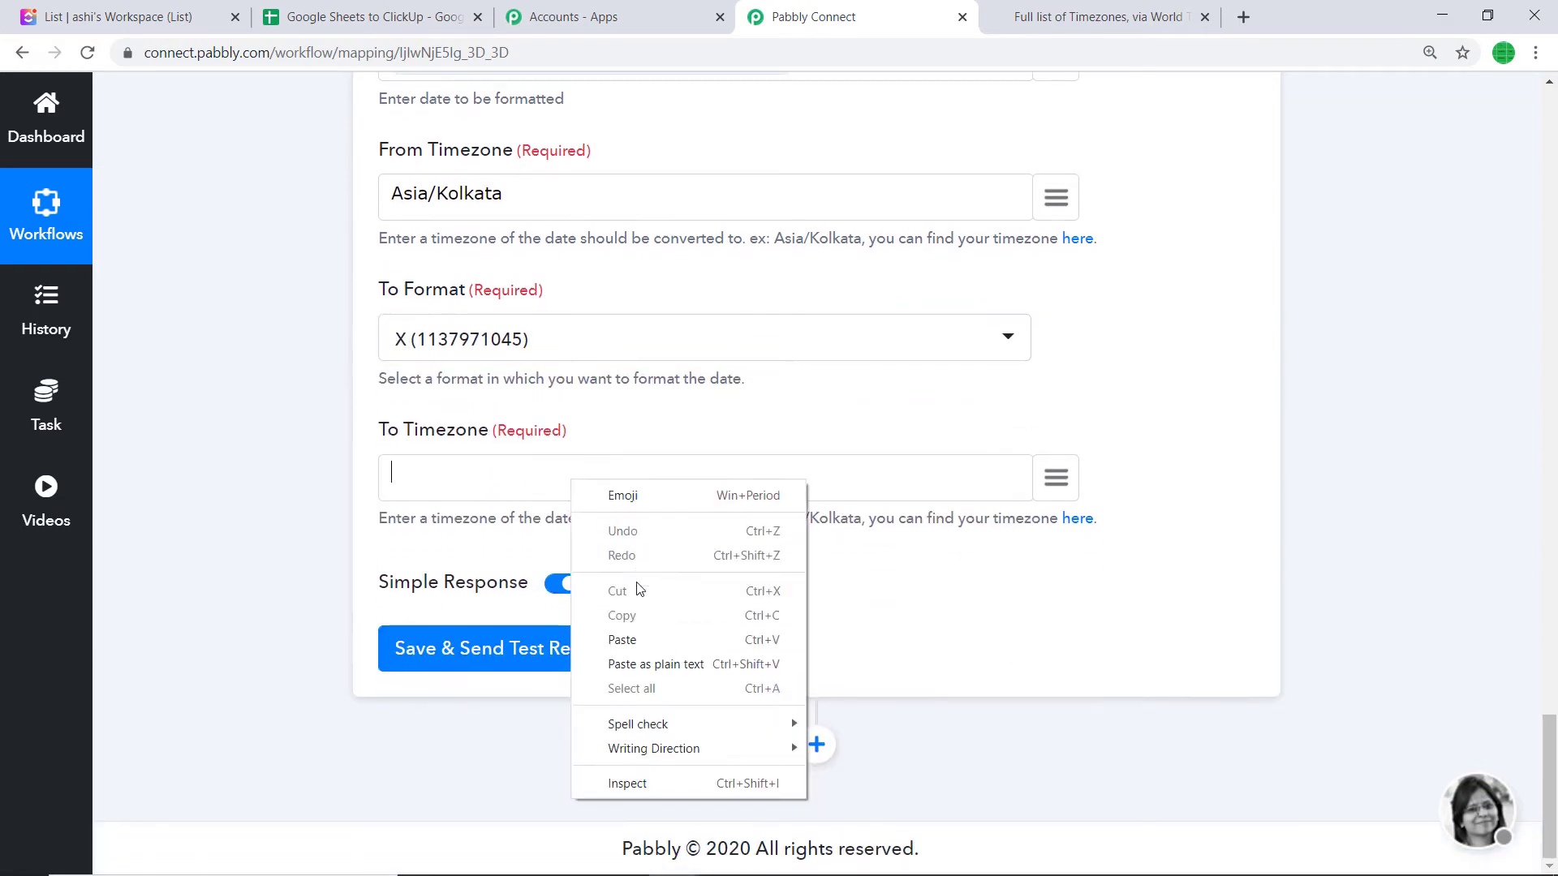
{"action": "left_click", "coordinate": [648, 639]}
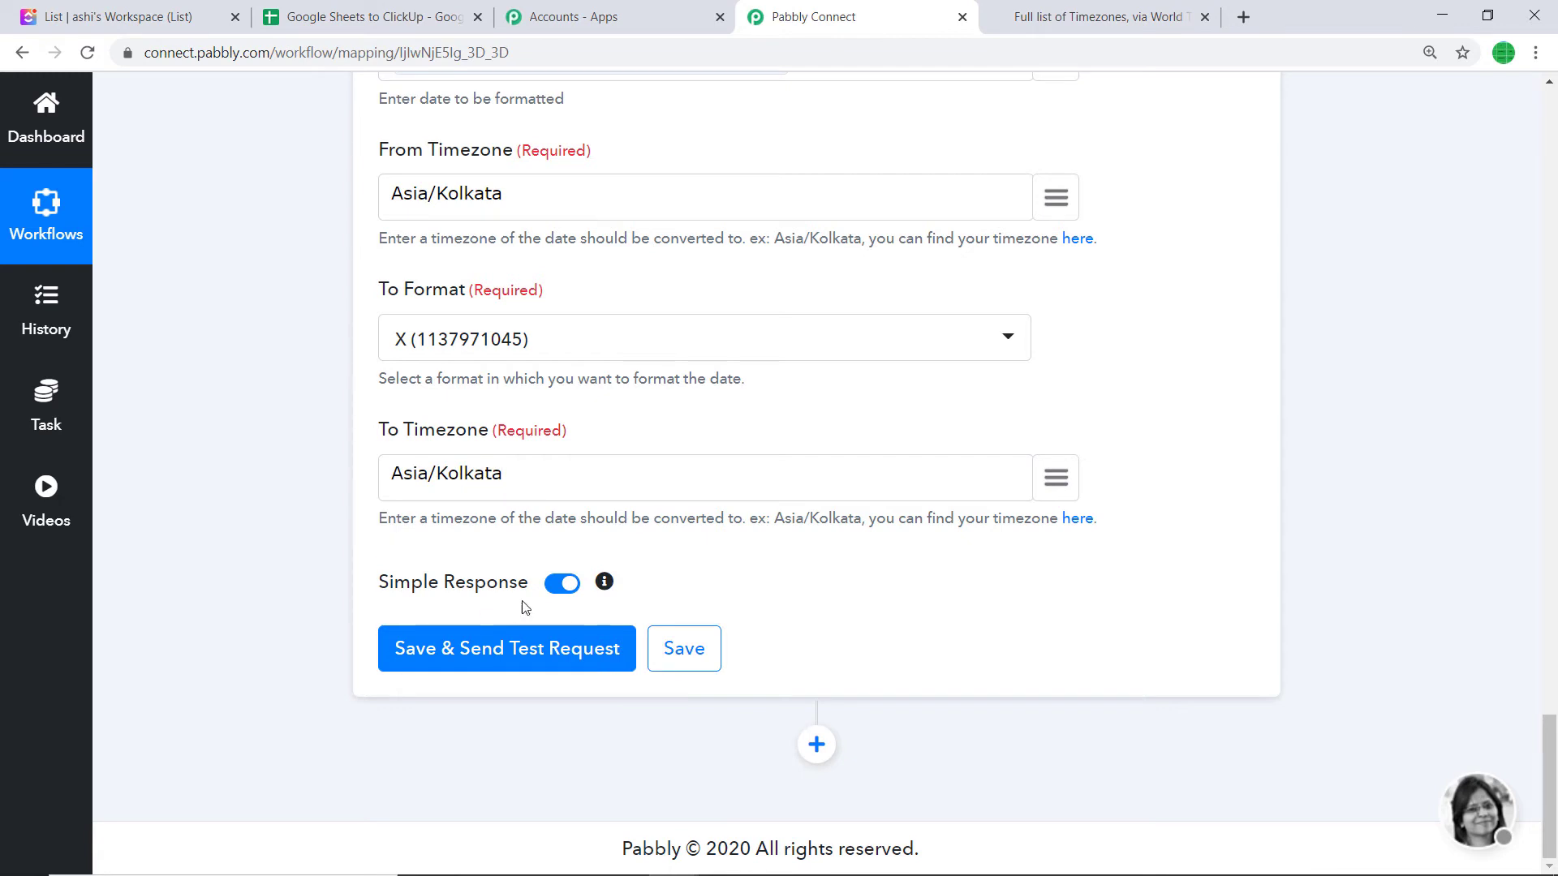
Save the End Date formatter action, send its test request, and review the API response
{"action": "left_click", "coordinate": [504, 648]}
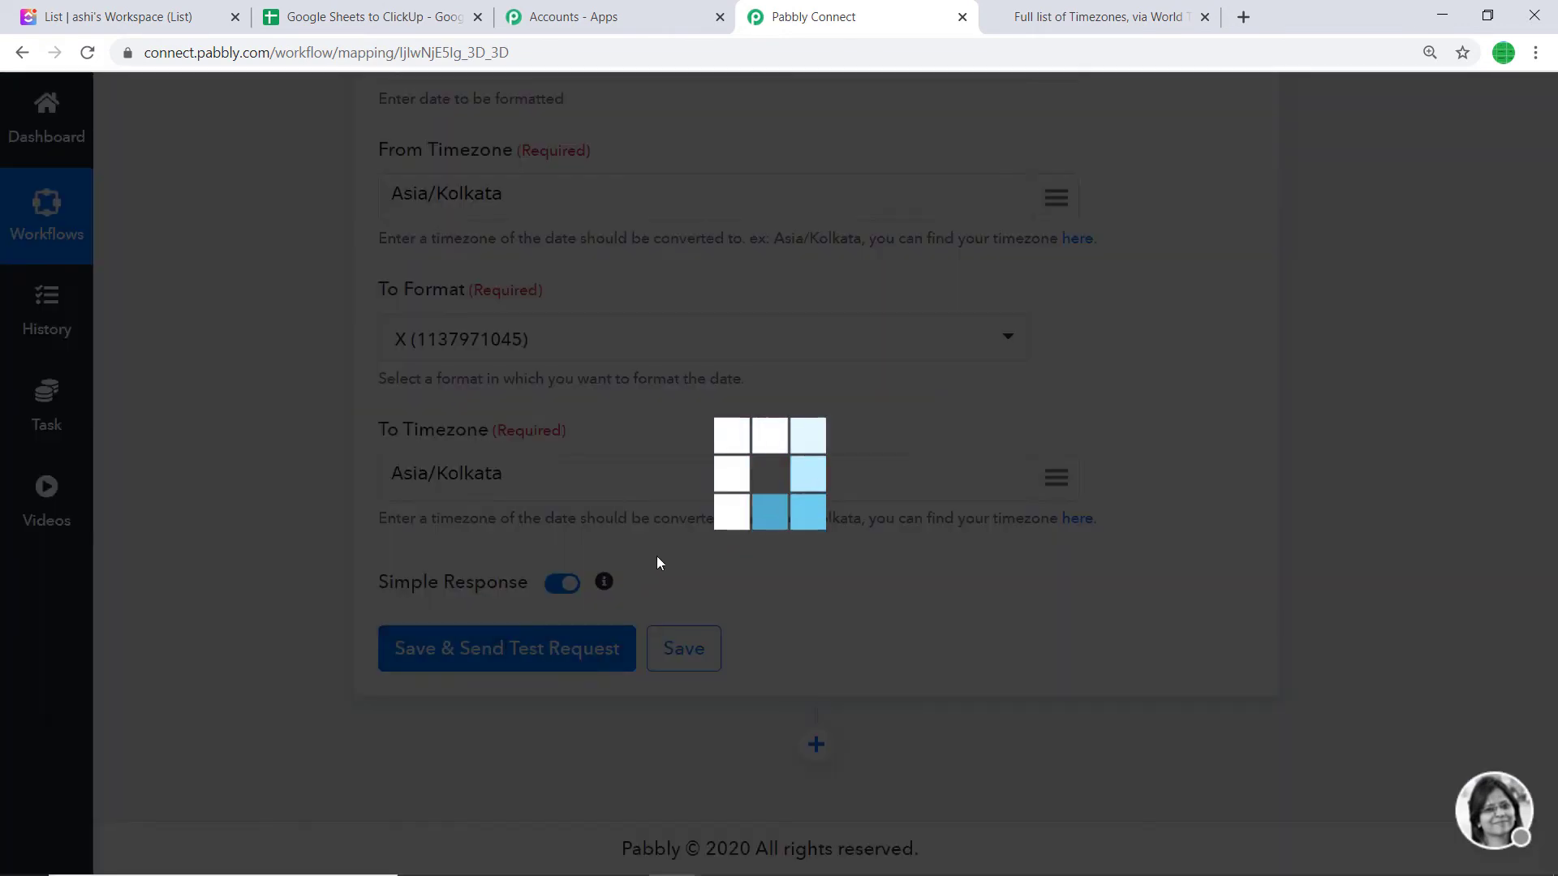
{"action": "scroll", "coordinate": [845, 452], "scroll_direction": "down", "scroll_amount": 3}
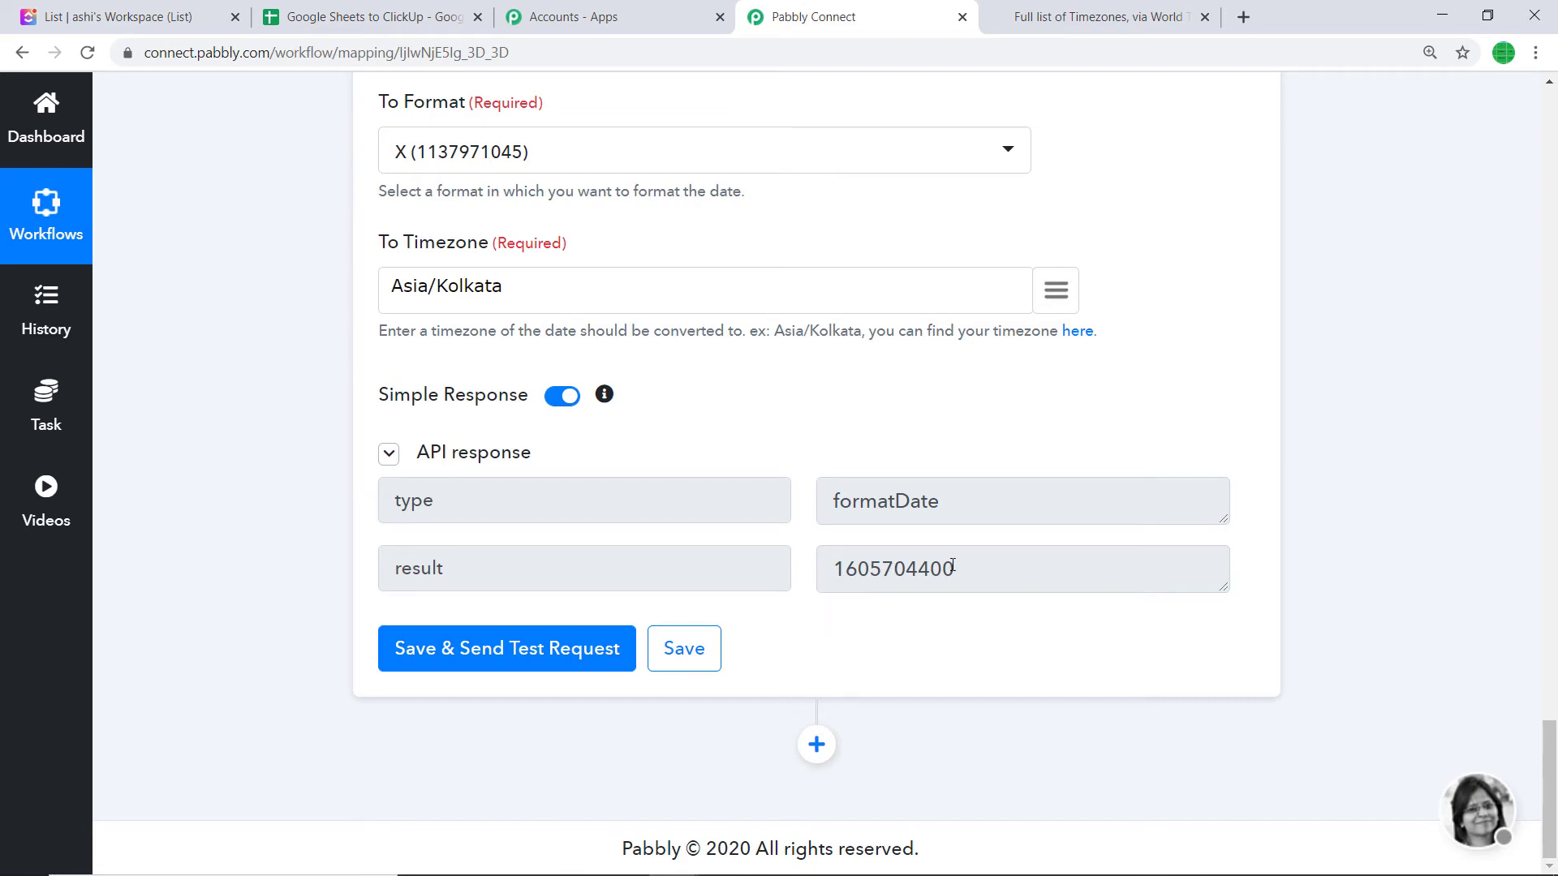
{"action": "scroll", "coordinate": [949, 568], "scroll_direction": "up", "scroll_amount": 1}
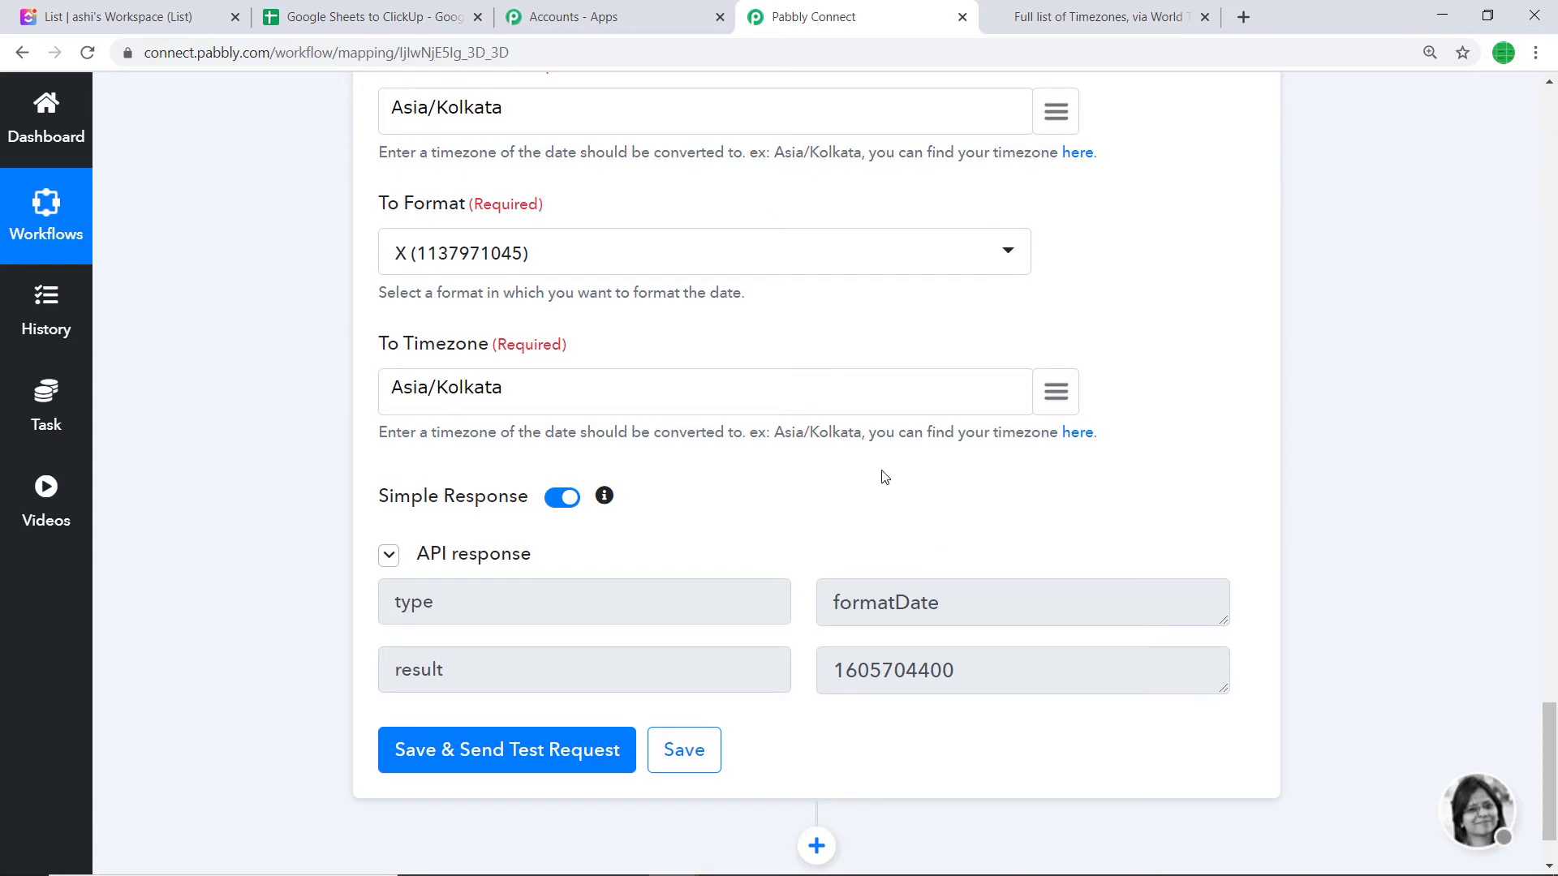
{"action": "scroll", "coordinate": [884, 477], "scroll_direction": "down", "scroll_amount": 1}
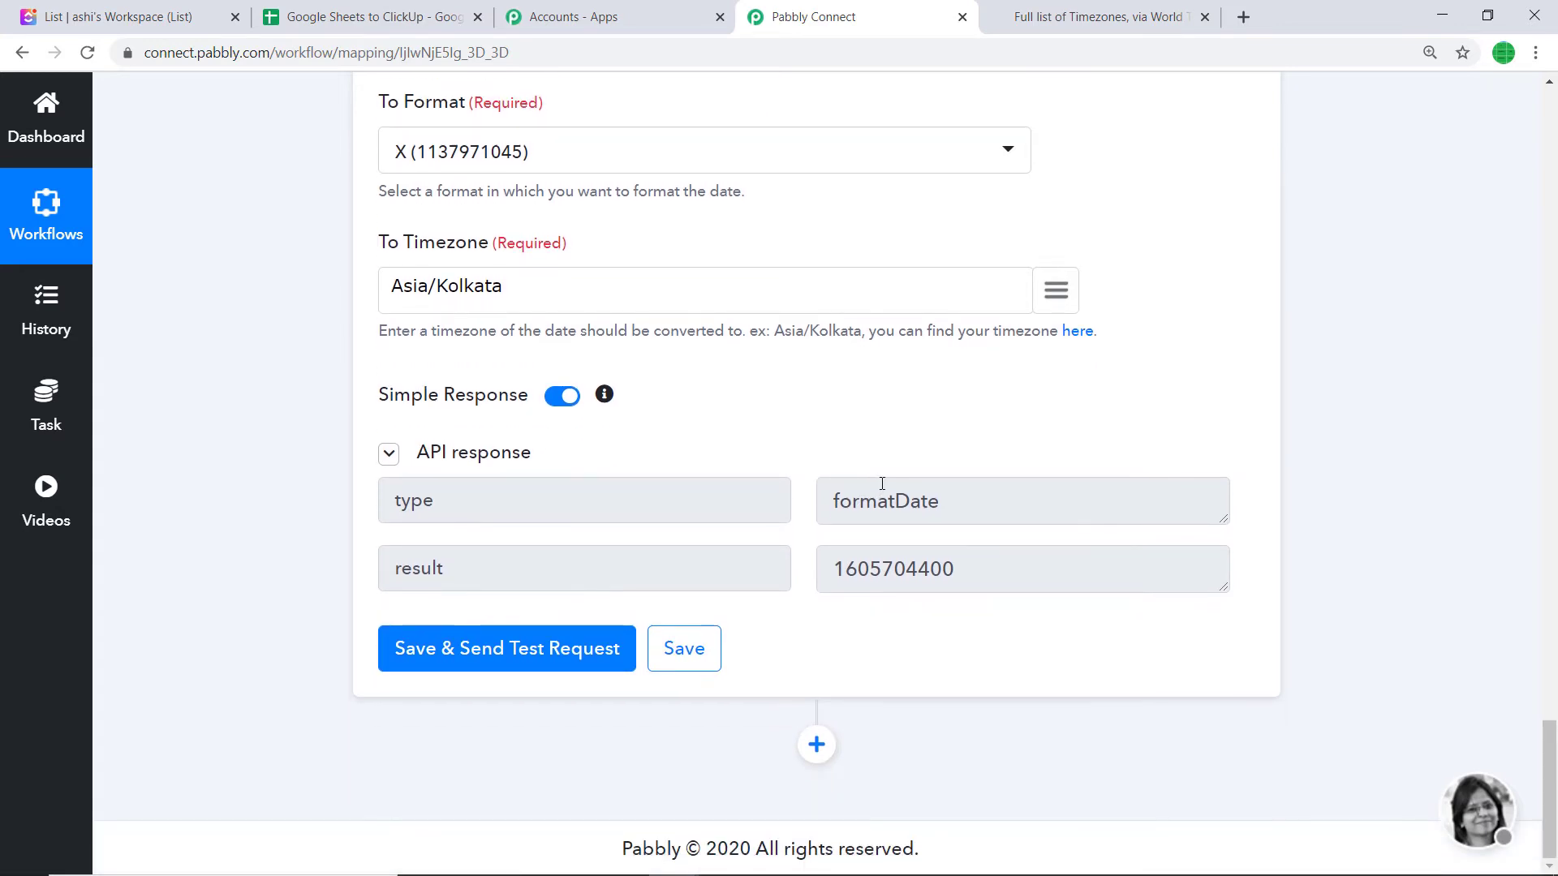
Add a ClickUp action with the Create Task method after the End Date formatter
{"action": "left_click", "coordinate": [816, 744]}
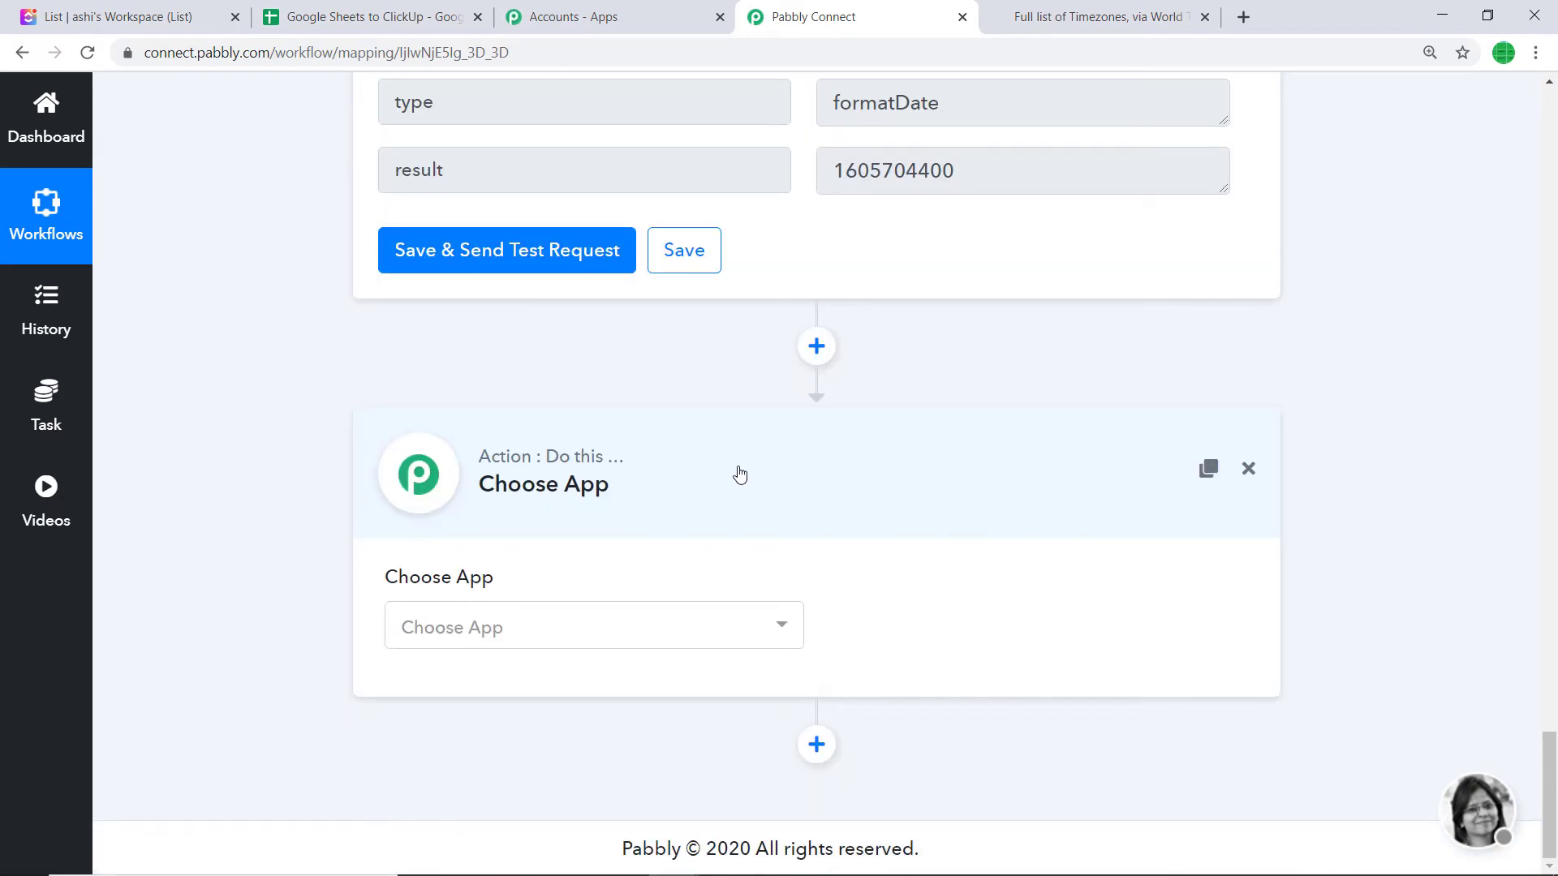
{"action": "left_click", "coordinate": [584, 629]}
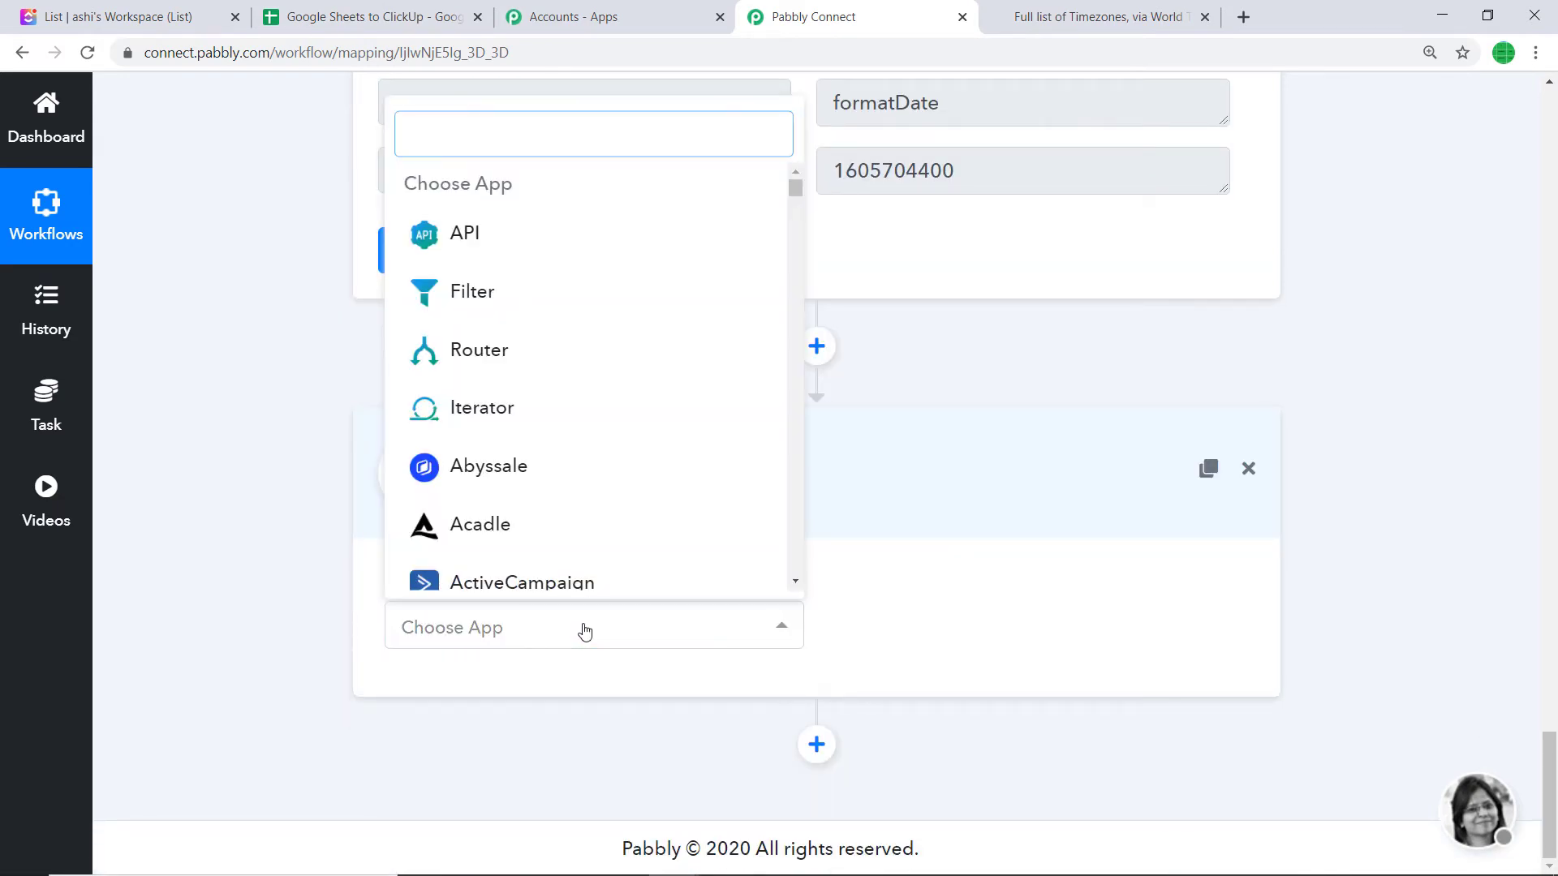
{"action": "type", "text": "CLI"}
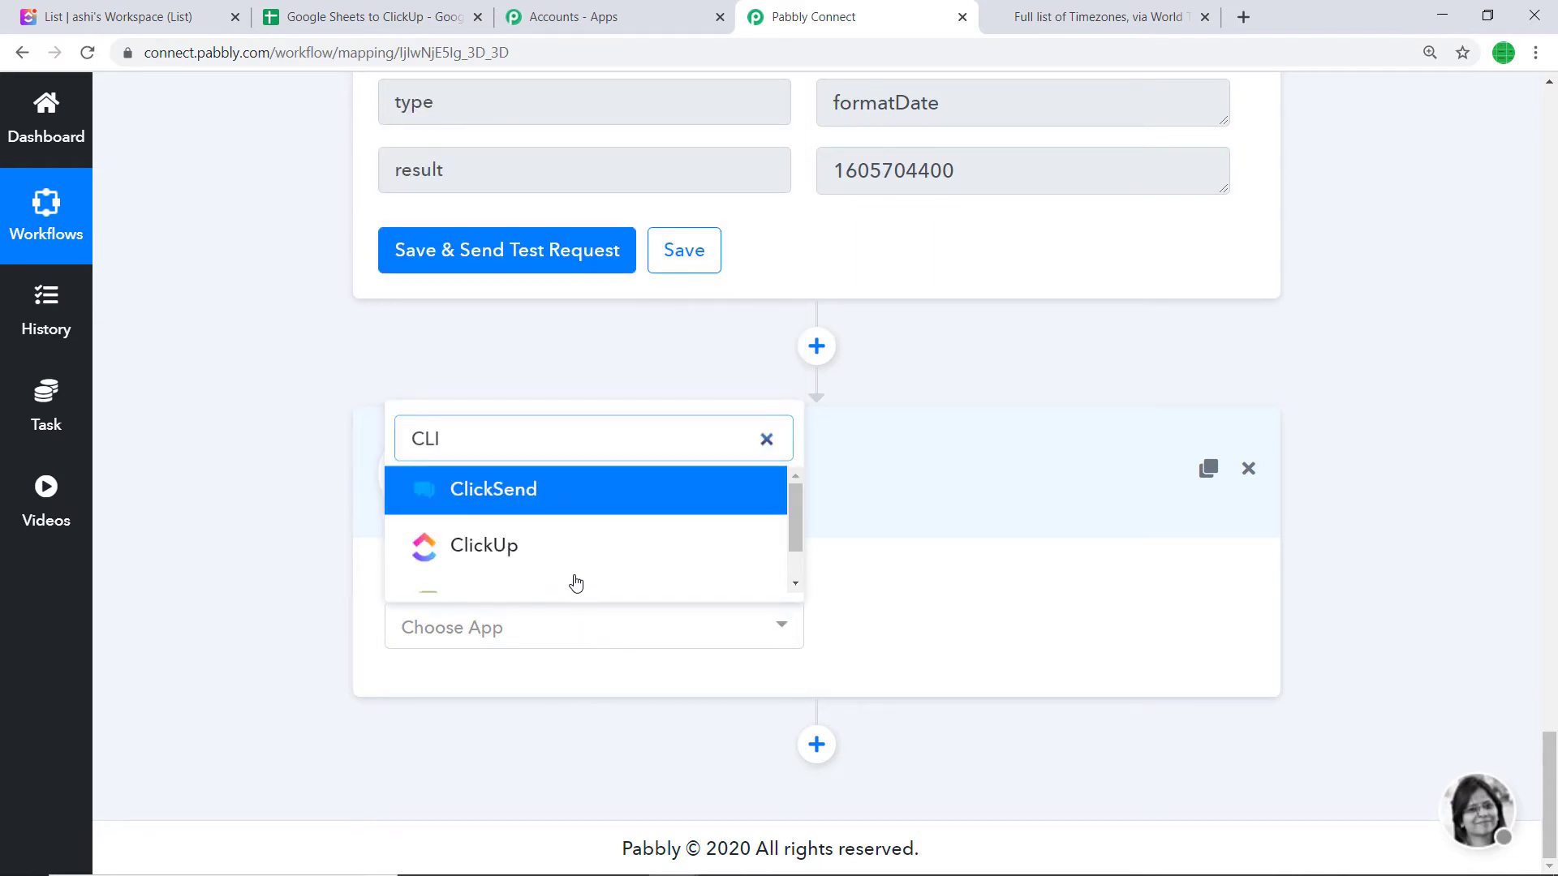
{"action": "left_click", "coordinate": [569, 546]}
{"action": "left_click", "coordinate": [1067, 626]}
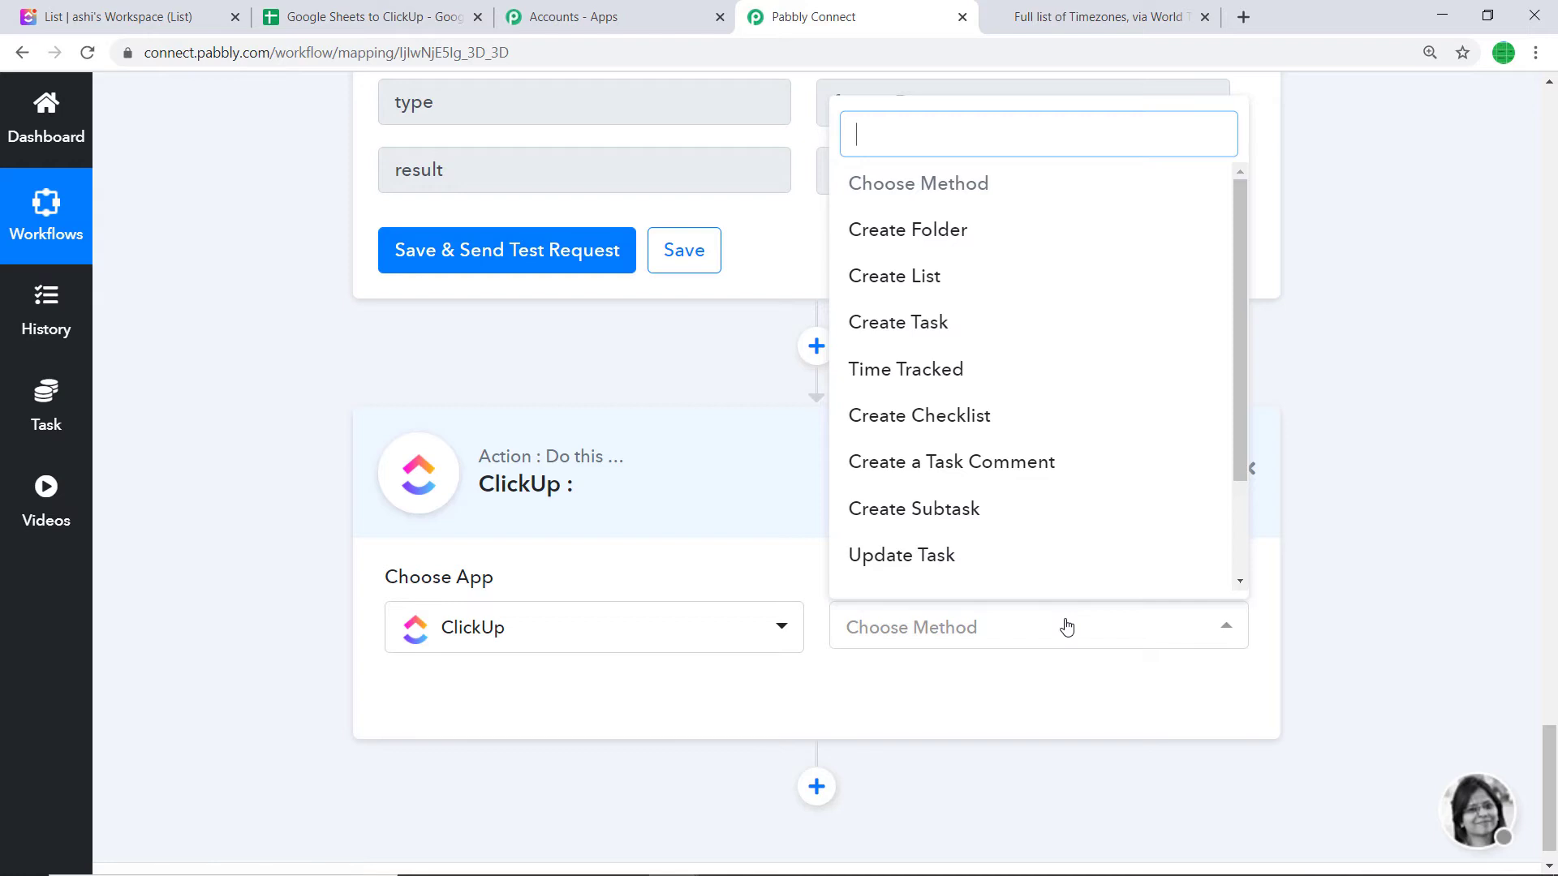
{"action": "left_click", "coordinate": [967, 333]}
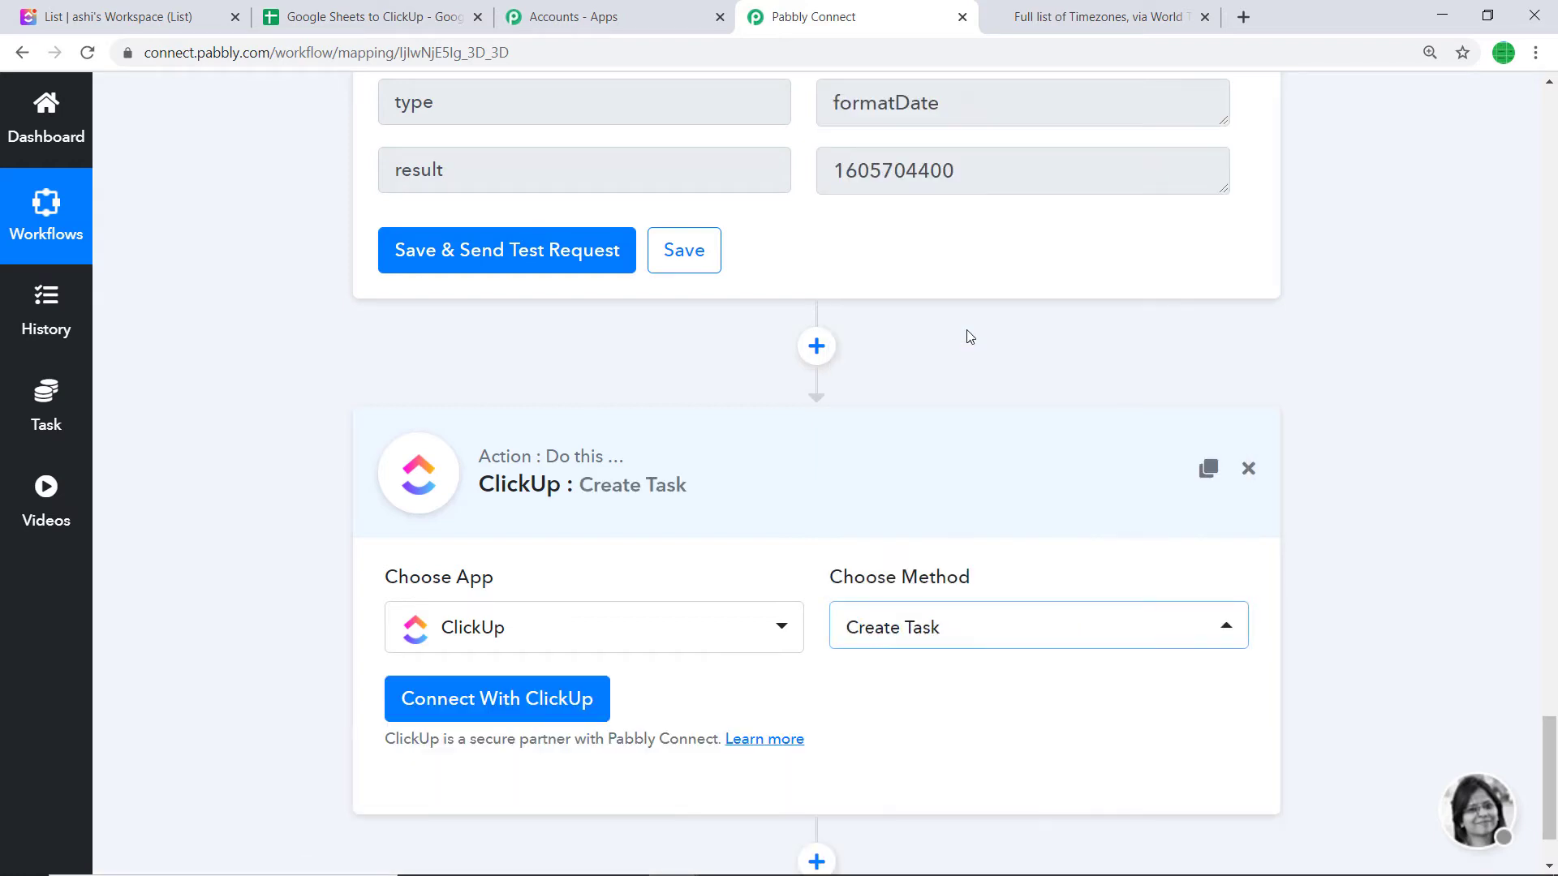
{"action": "left_click", "coordinate": [942, 650]}
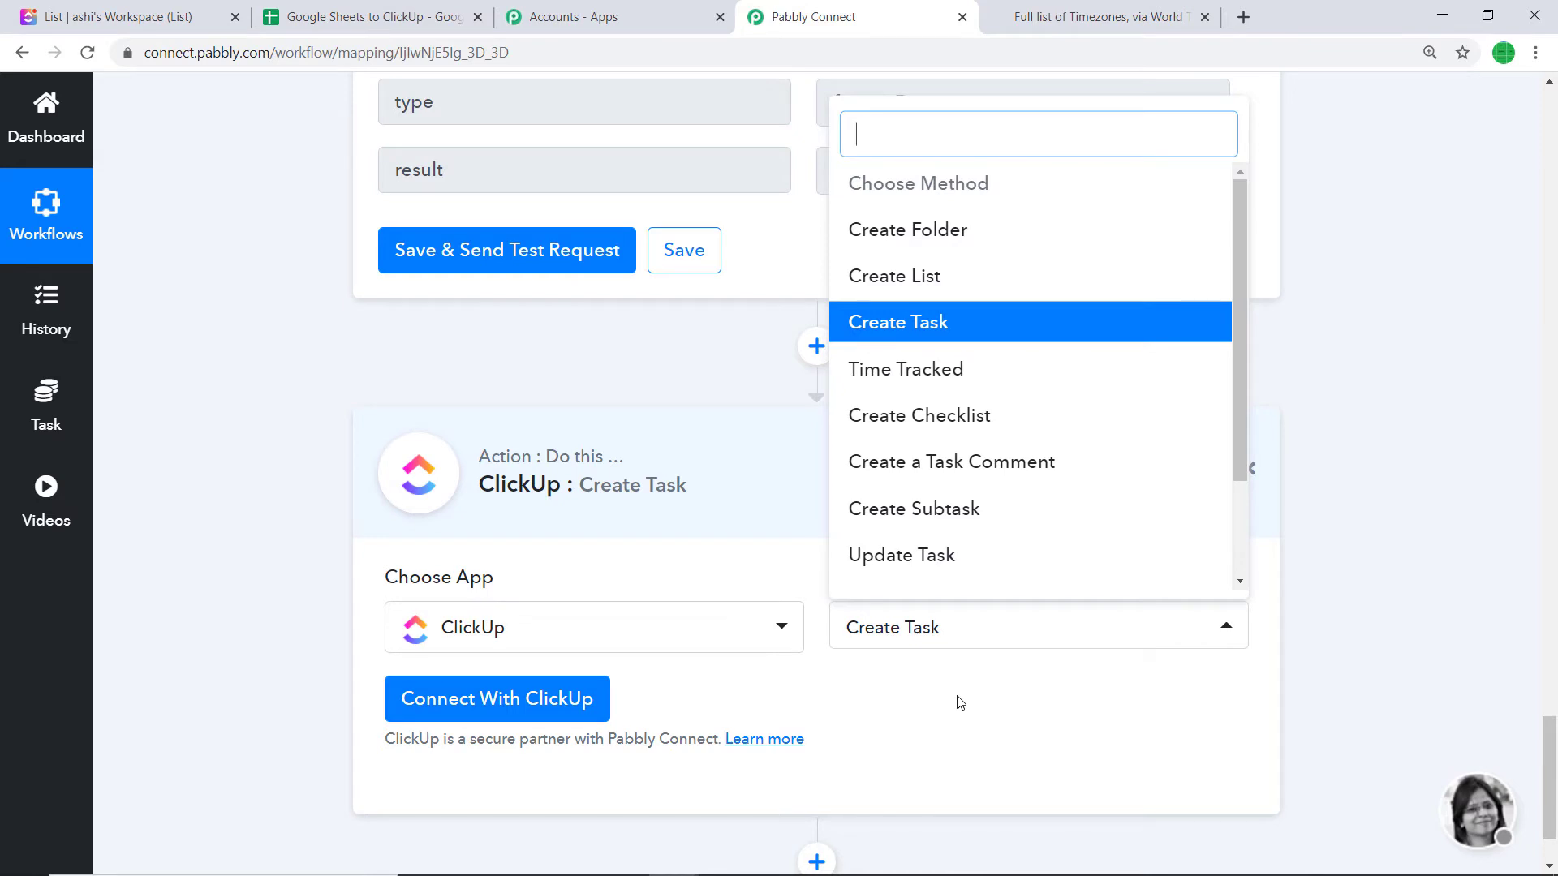
{"action": "left_click", "coordinate": [960, 702]}
{"action": "scroll", "coordinate": [935, 643], "scroll_direction": "down", "scroll_amount": 2}
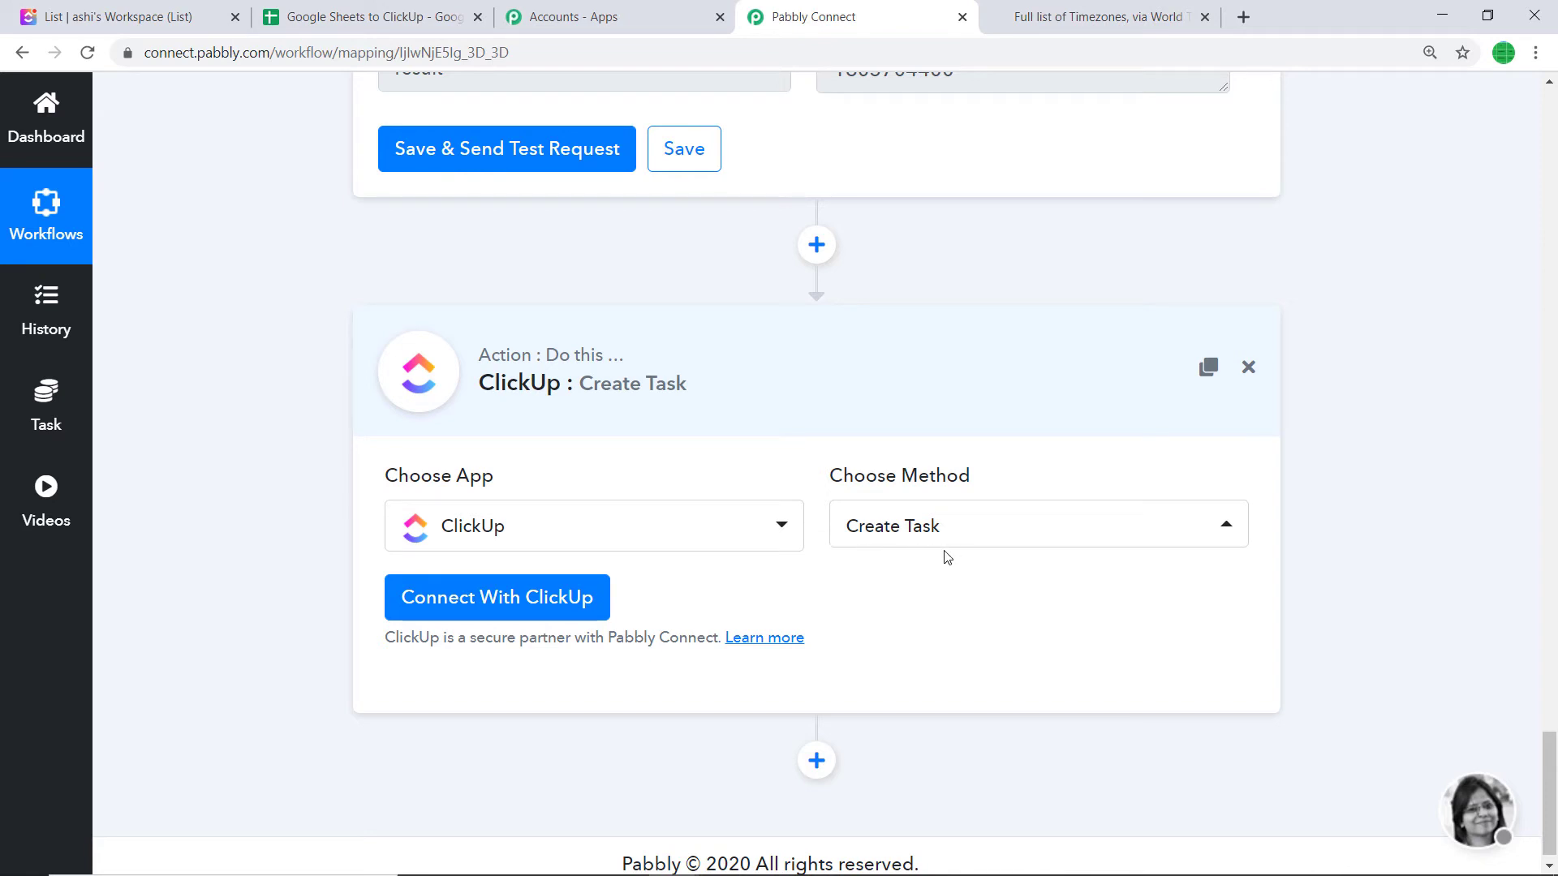
Start connecting the action to ClickUp with new credentials, and open the Apps settings in ClickUp to find the API token
{"action": "left_click", "coordinate": [543, 596]}
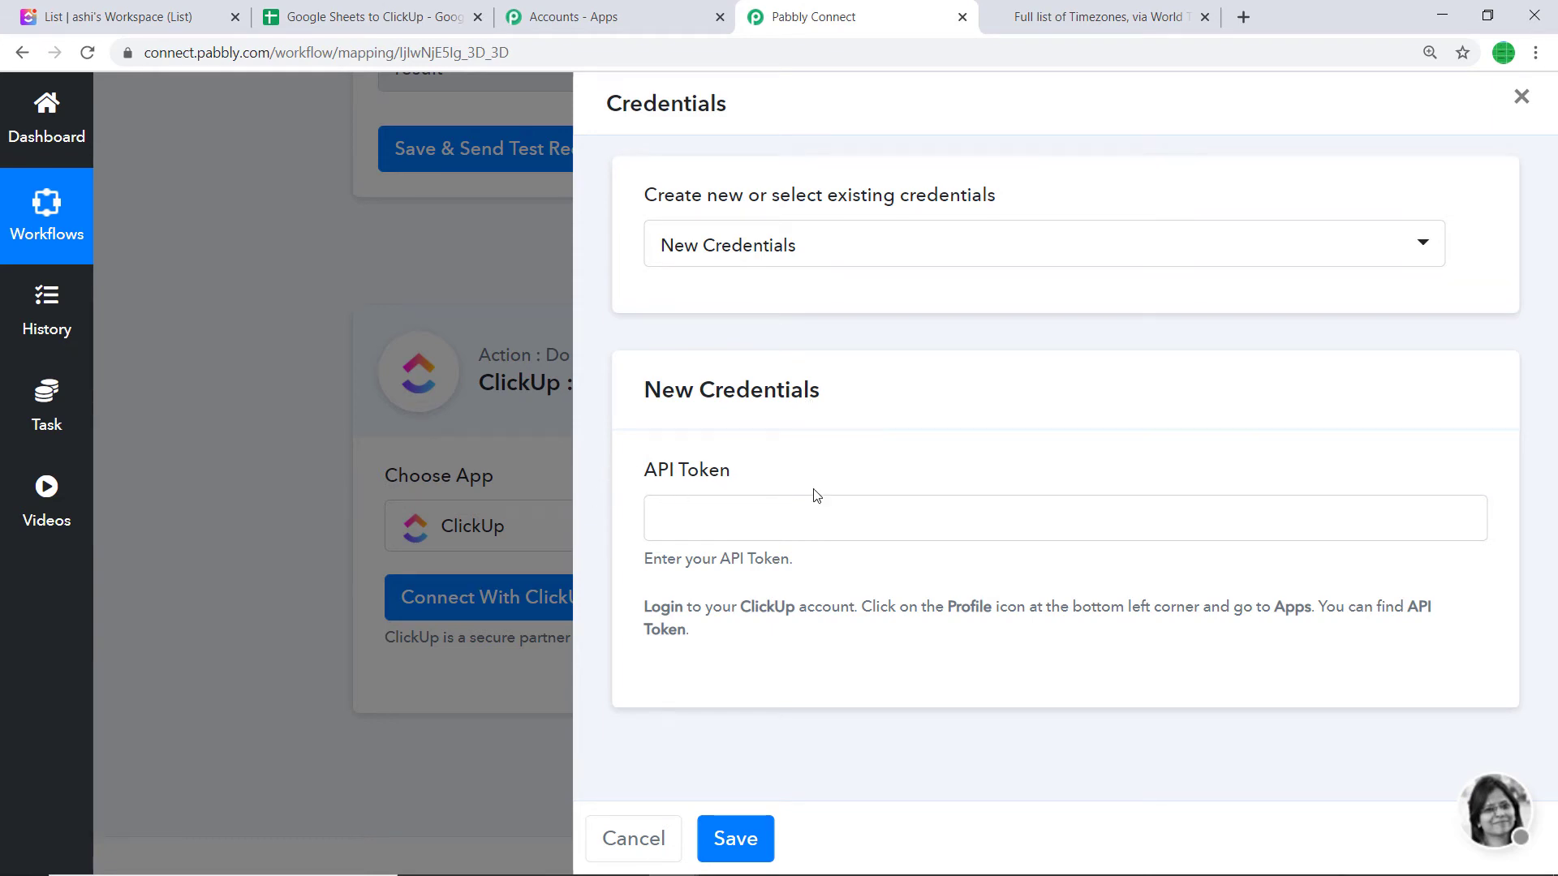
{"action": "left_click", "coordinate": [132, 12]}
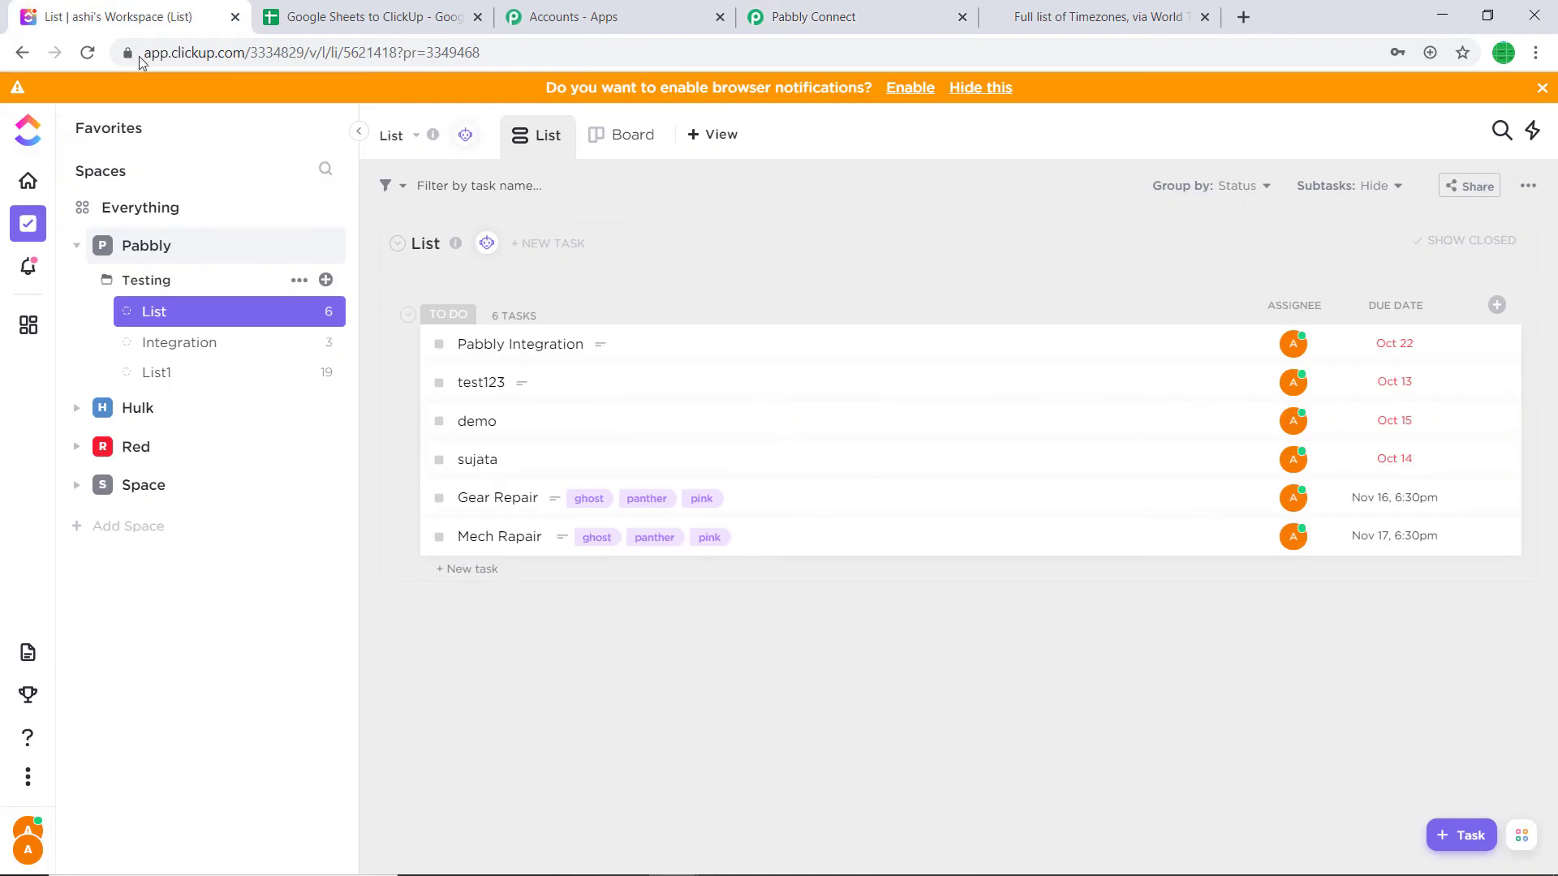
{"action": "left_click", "coordinate": [27, 849]}
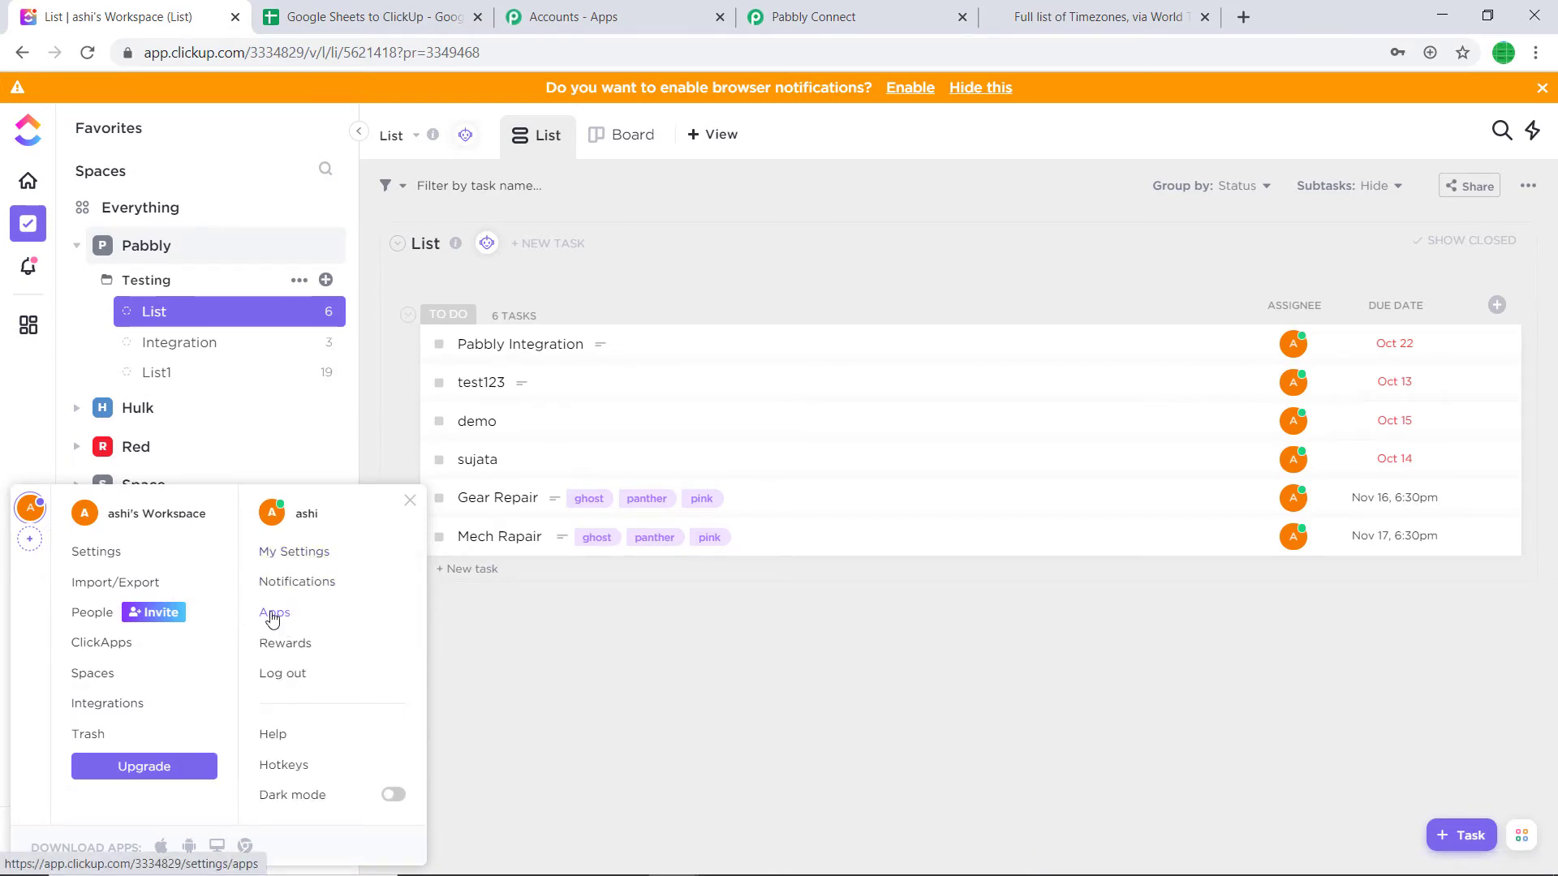
{"action": "left_click", "coordinate": [274, 614]}
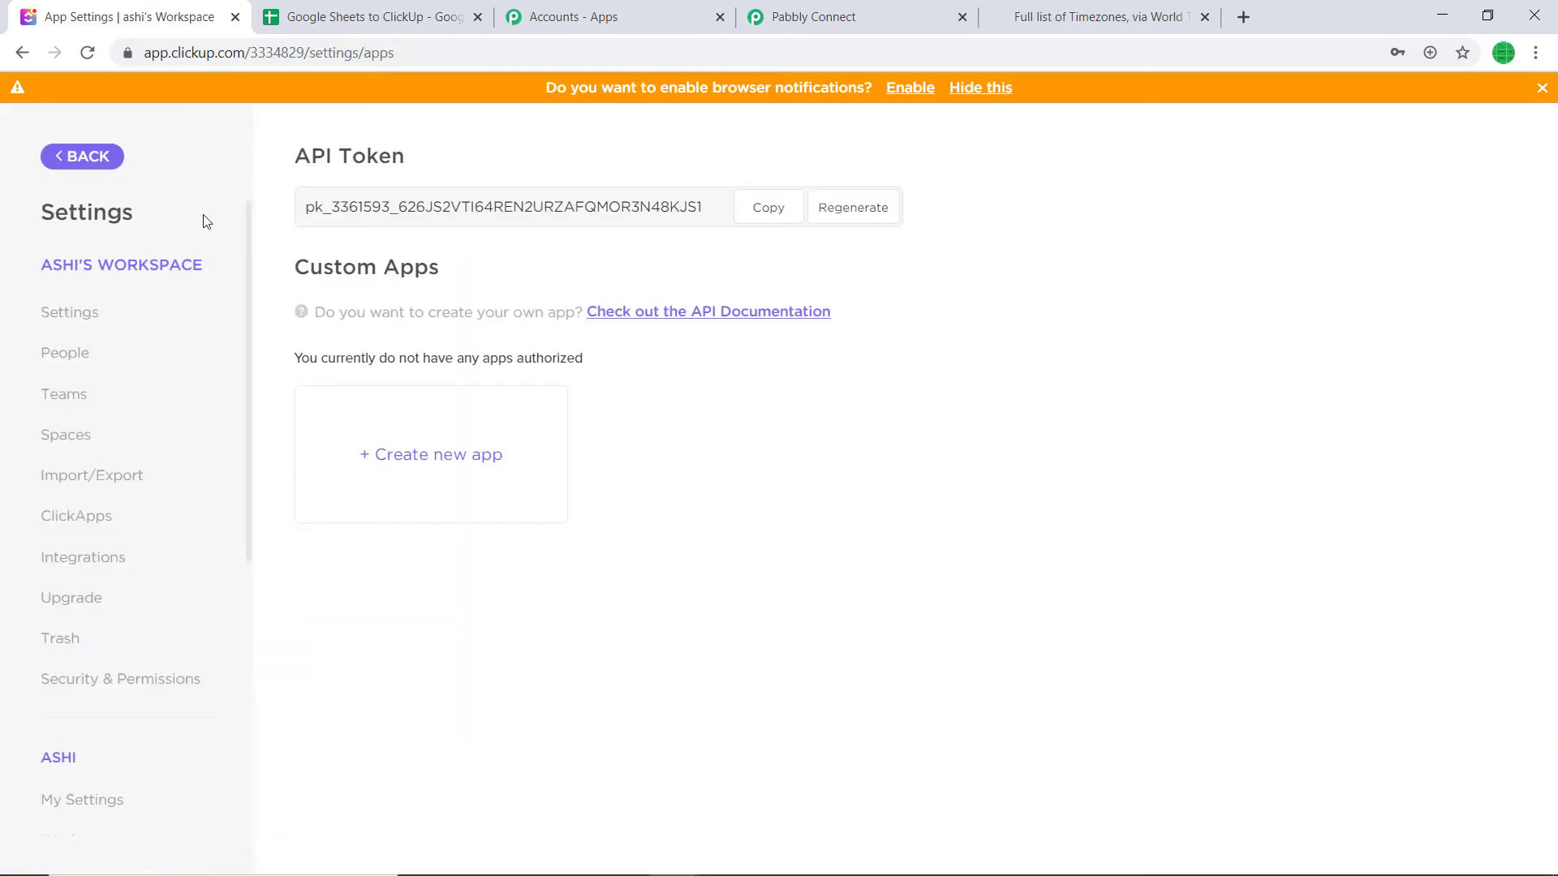
Copy the ClickUp API token, paste it into the API Token field of the Pabbly Connect credentials, and save them
{"action": "left_click", "coordinate": [768, 208]}
{"action": "left_click", "coordinate": [814, 15]}
{"action": "right_click", "coordinate": [668, 527]}
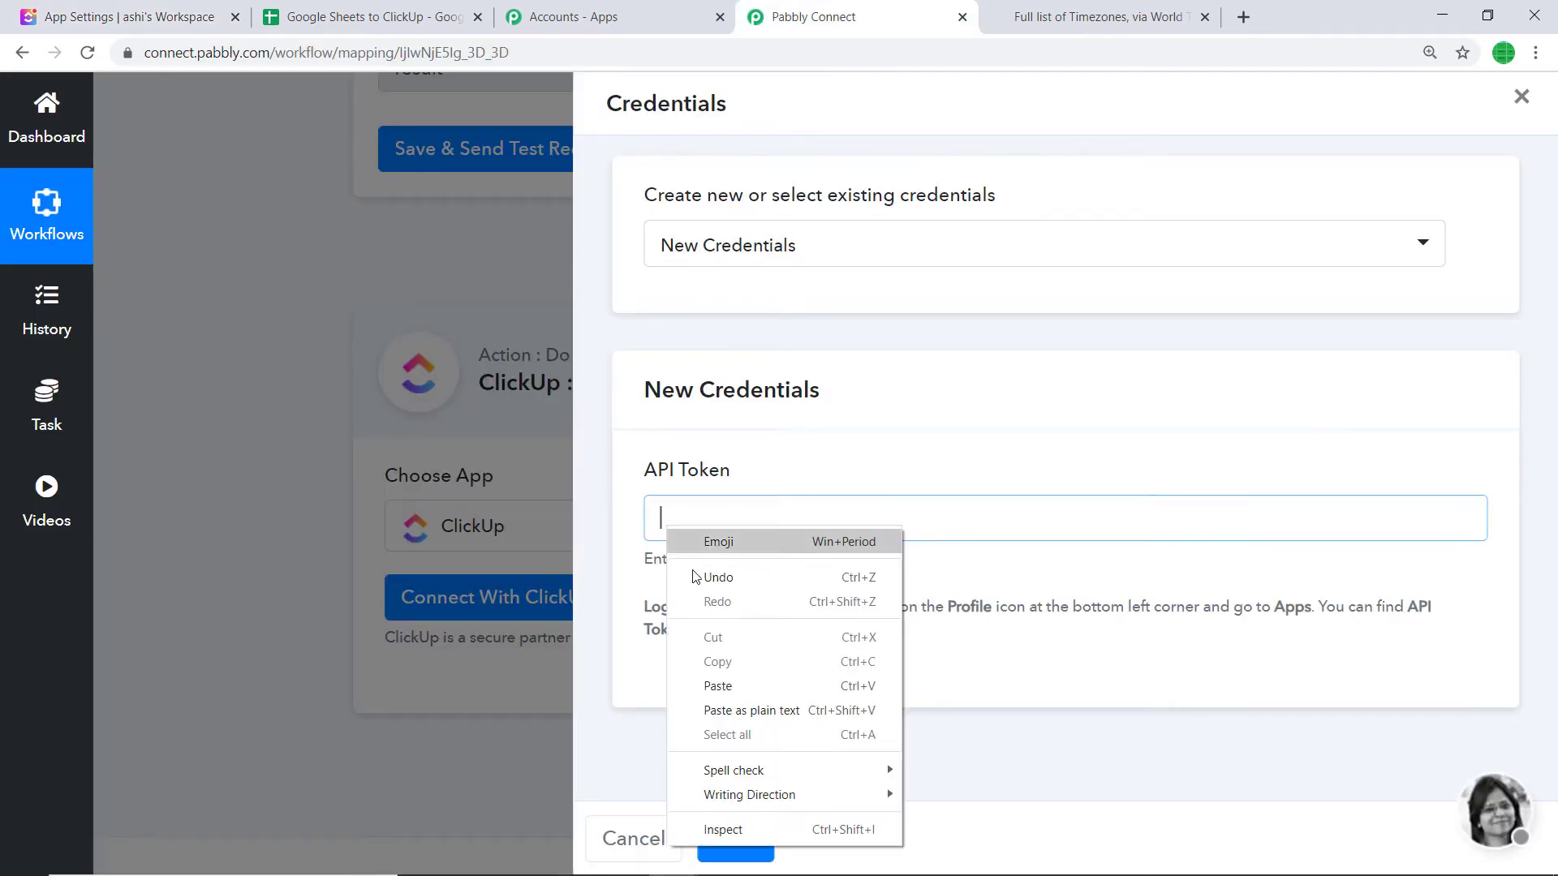
{"action": "left_click", "coordinate": [738, 681]}
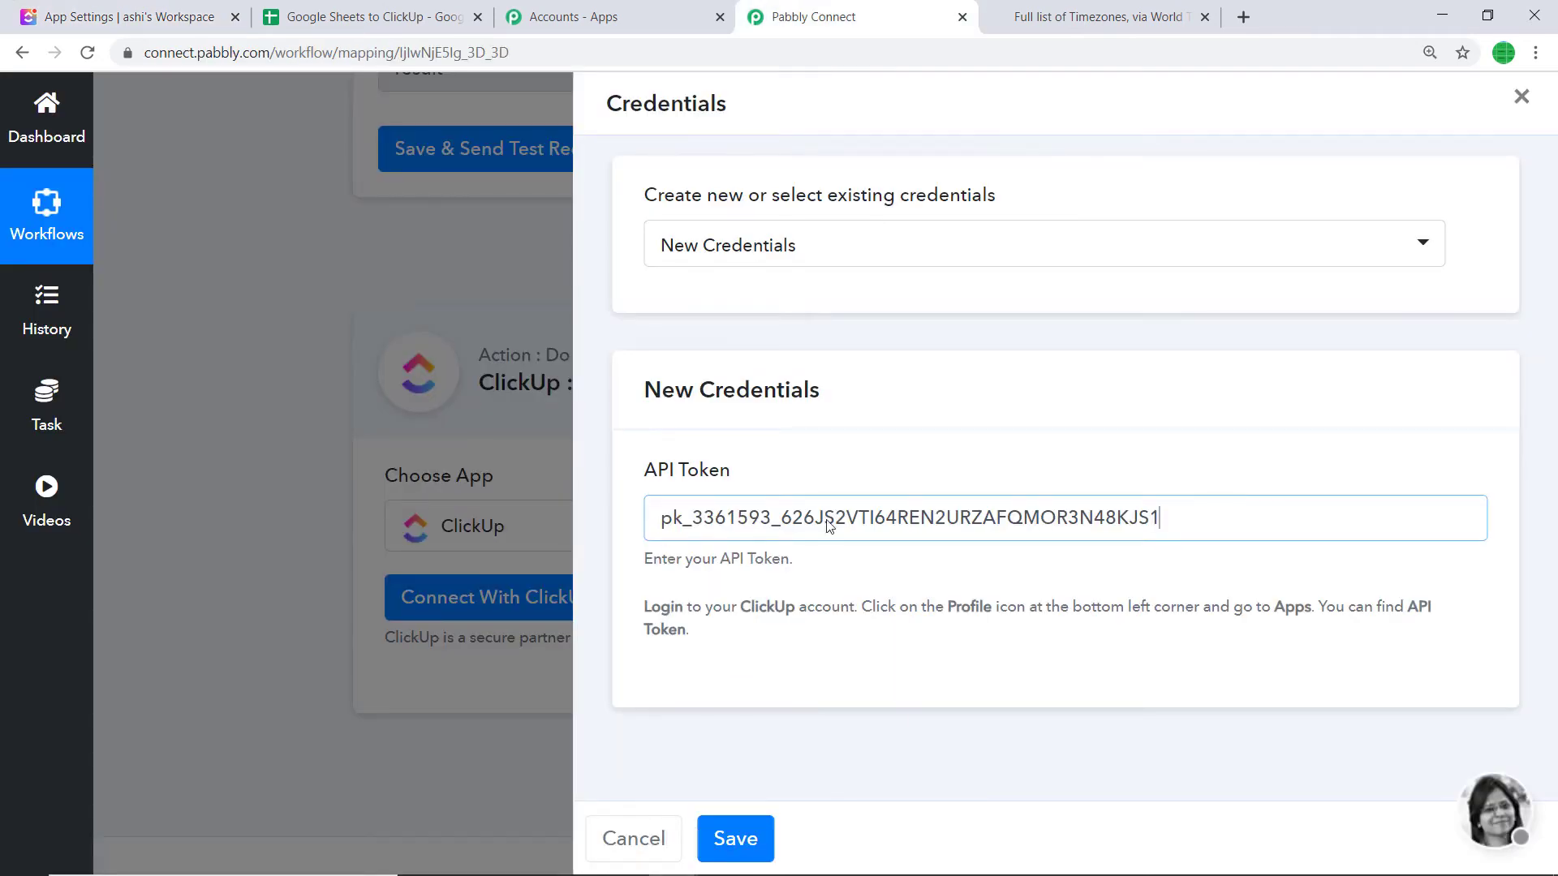
{"action": "left_click", "coordinate": [734, 839]}
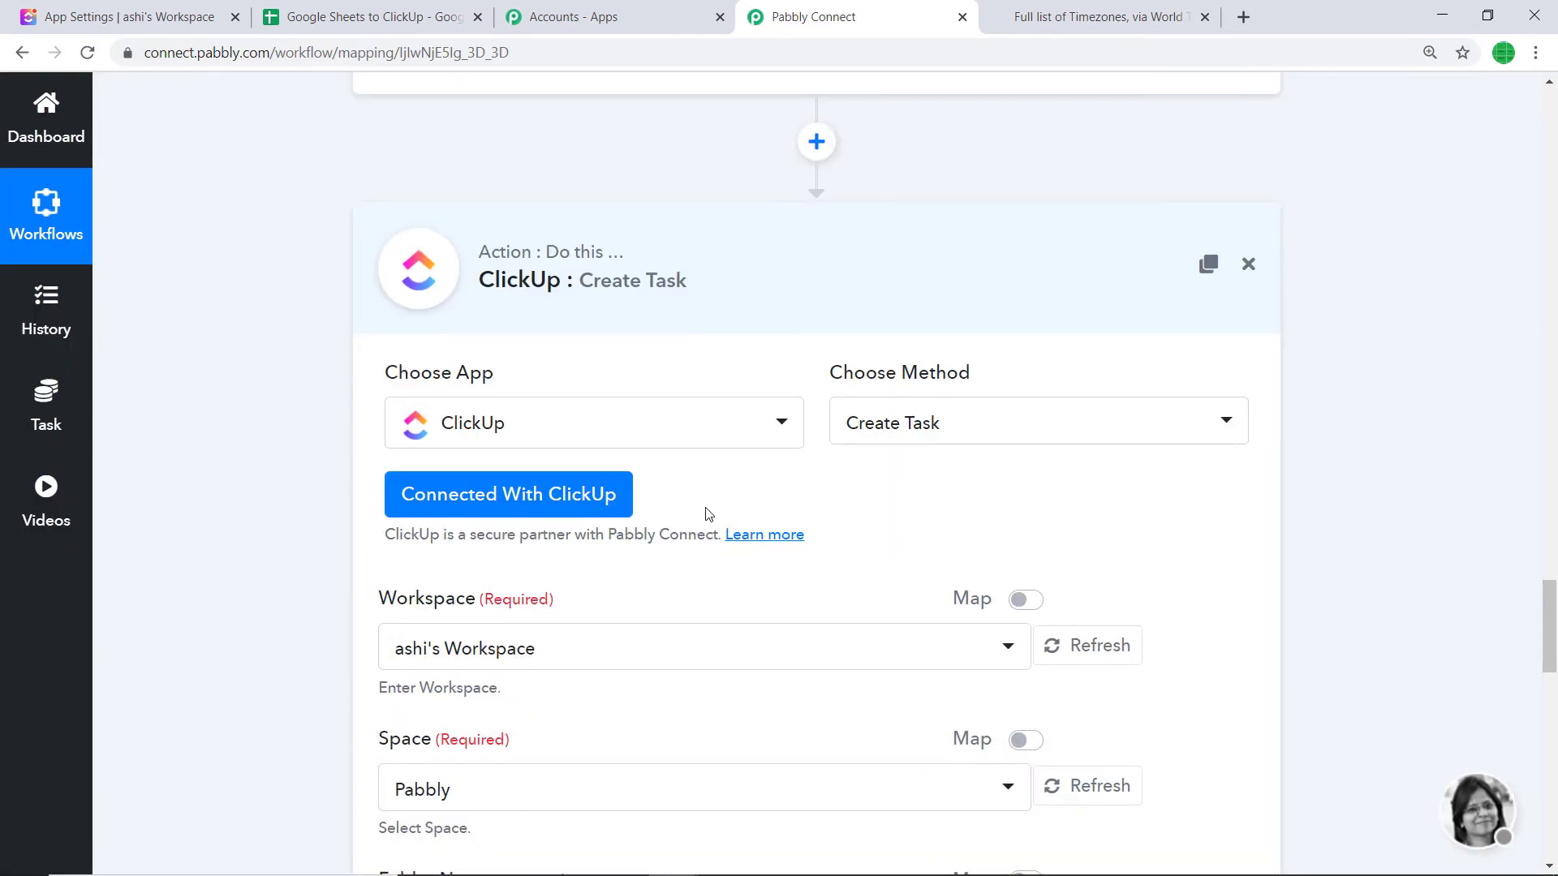
Review the preselected task location fields, and compare the Workspace value with the workspace name in the ClickUp account menu
{"action": "scroll", "coordinate": [714, 504], "scroll_direction": "down", "scroll_amount": 5}
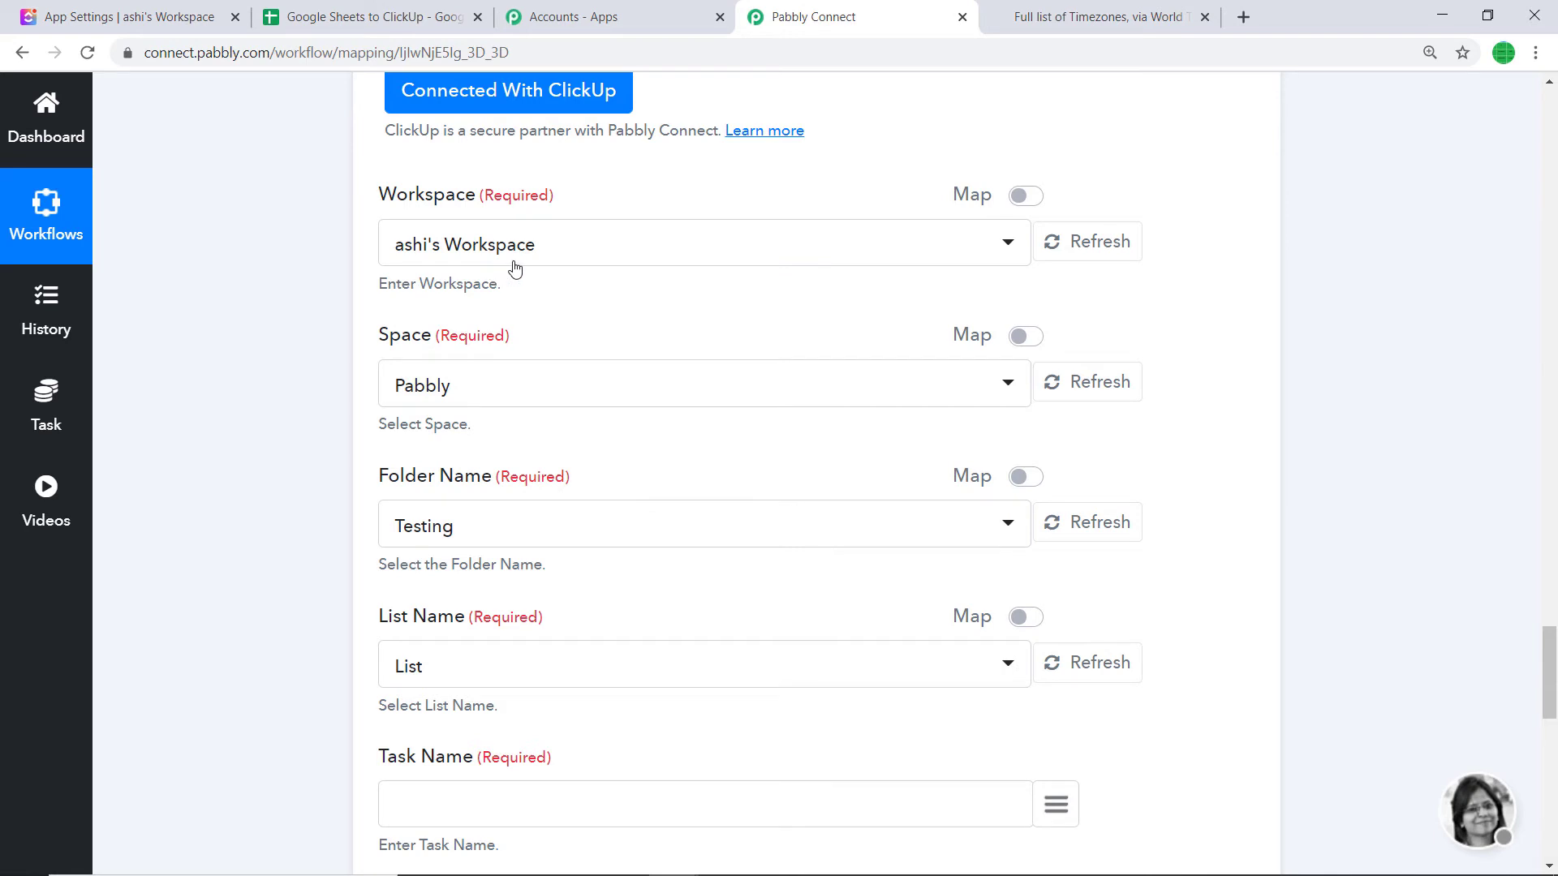
{"action": "left_click", "coordinate": [81, 16]}
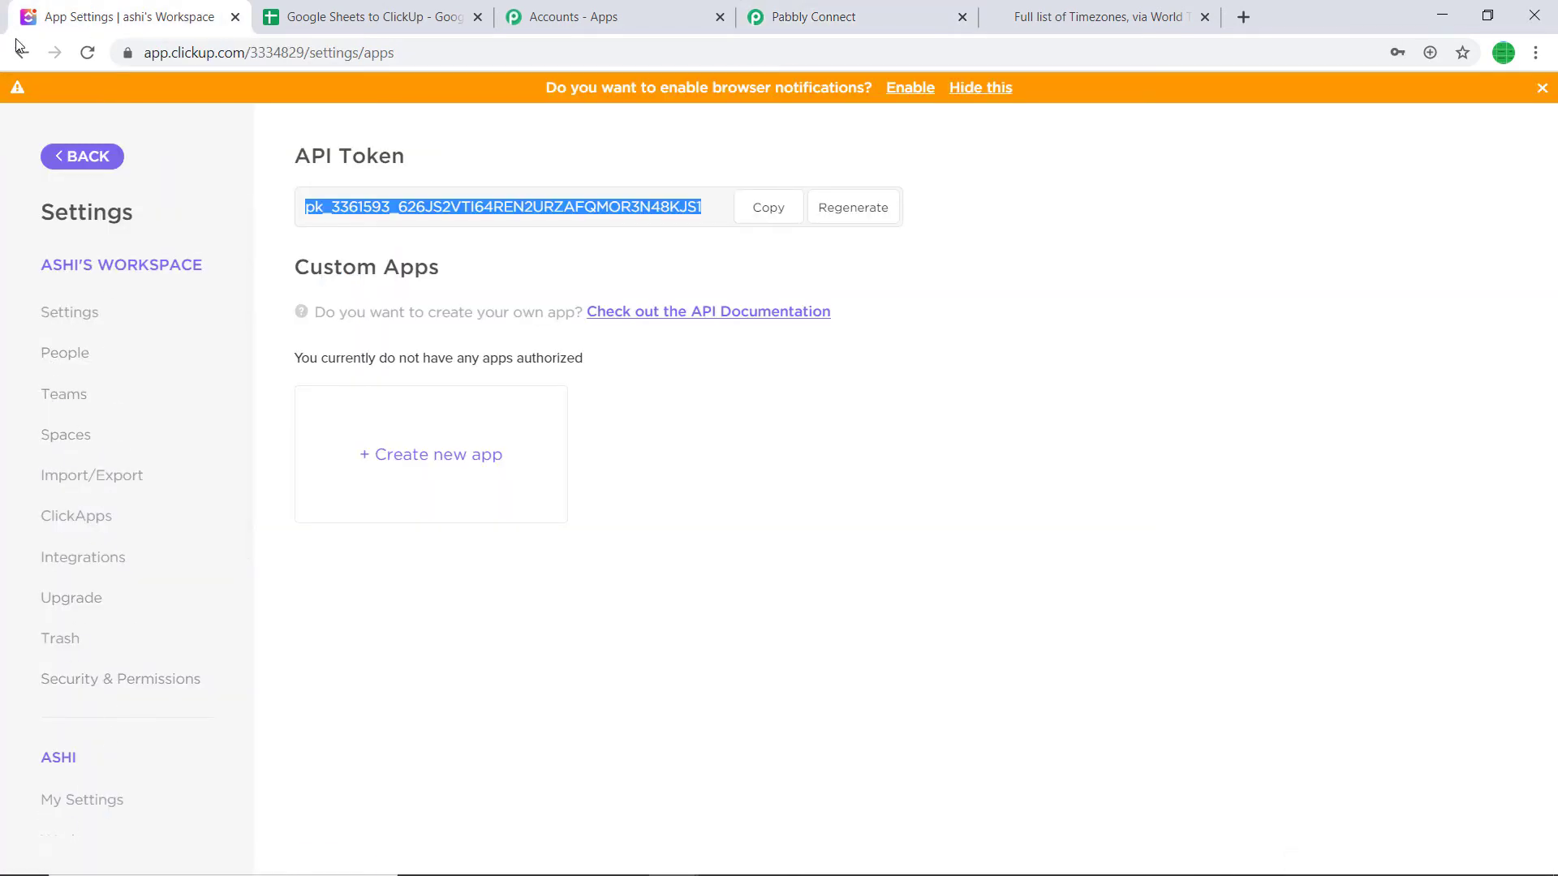
{"action": "left_click", "coordinate": [70, 155]}
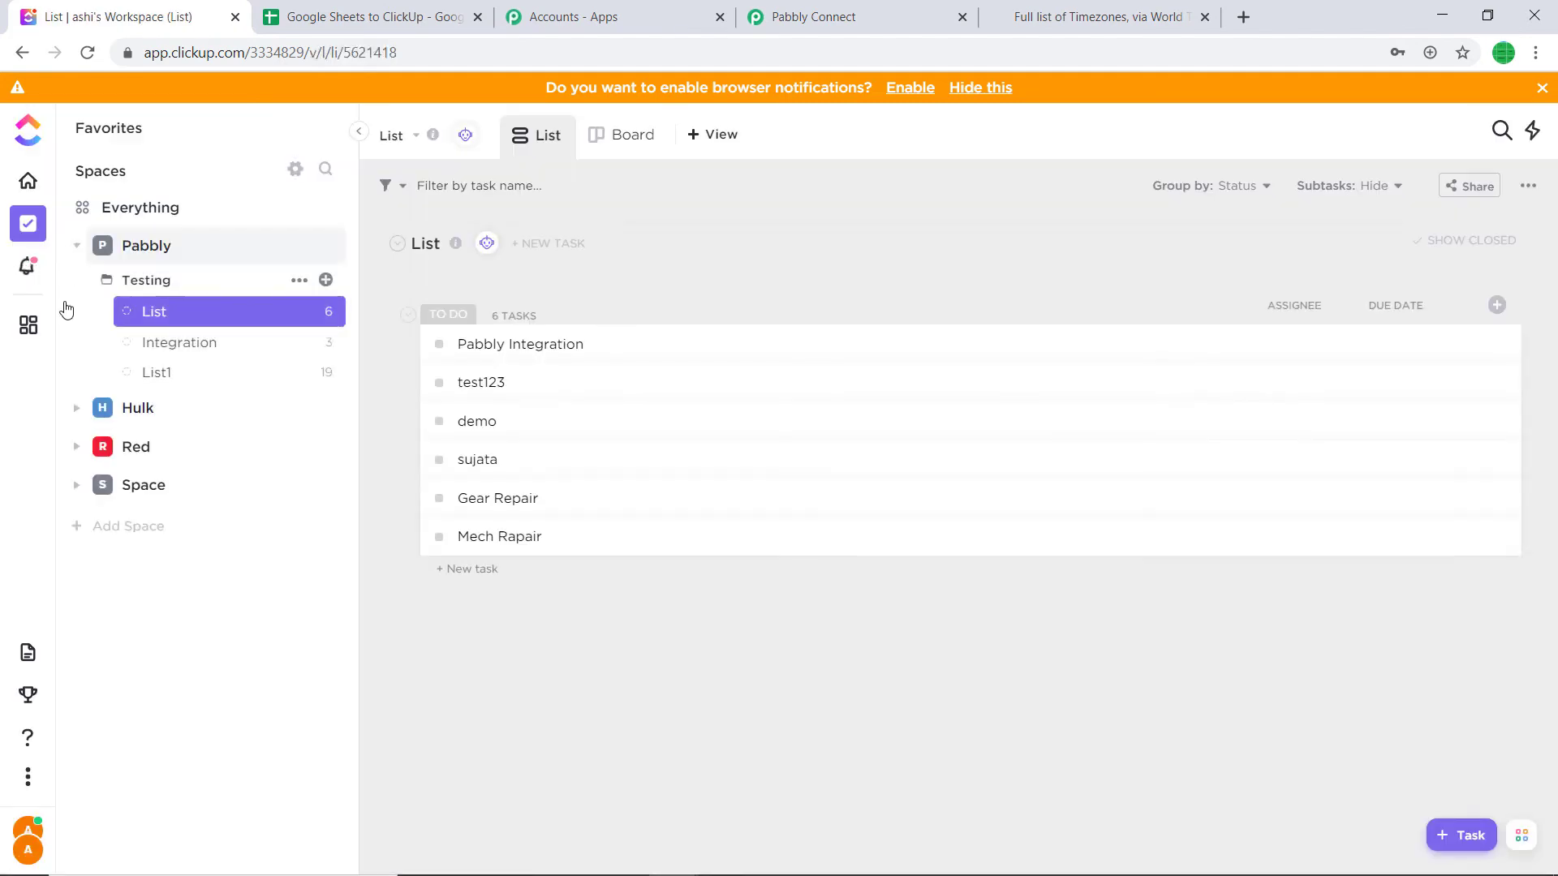
{"action": "left_click", "coordinate": [28, 831]}
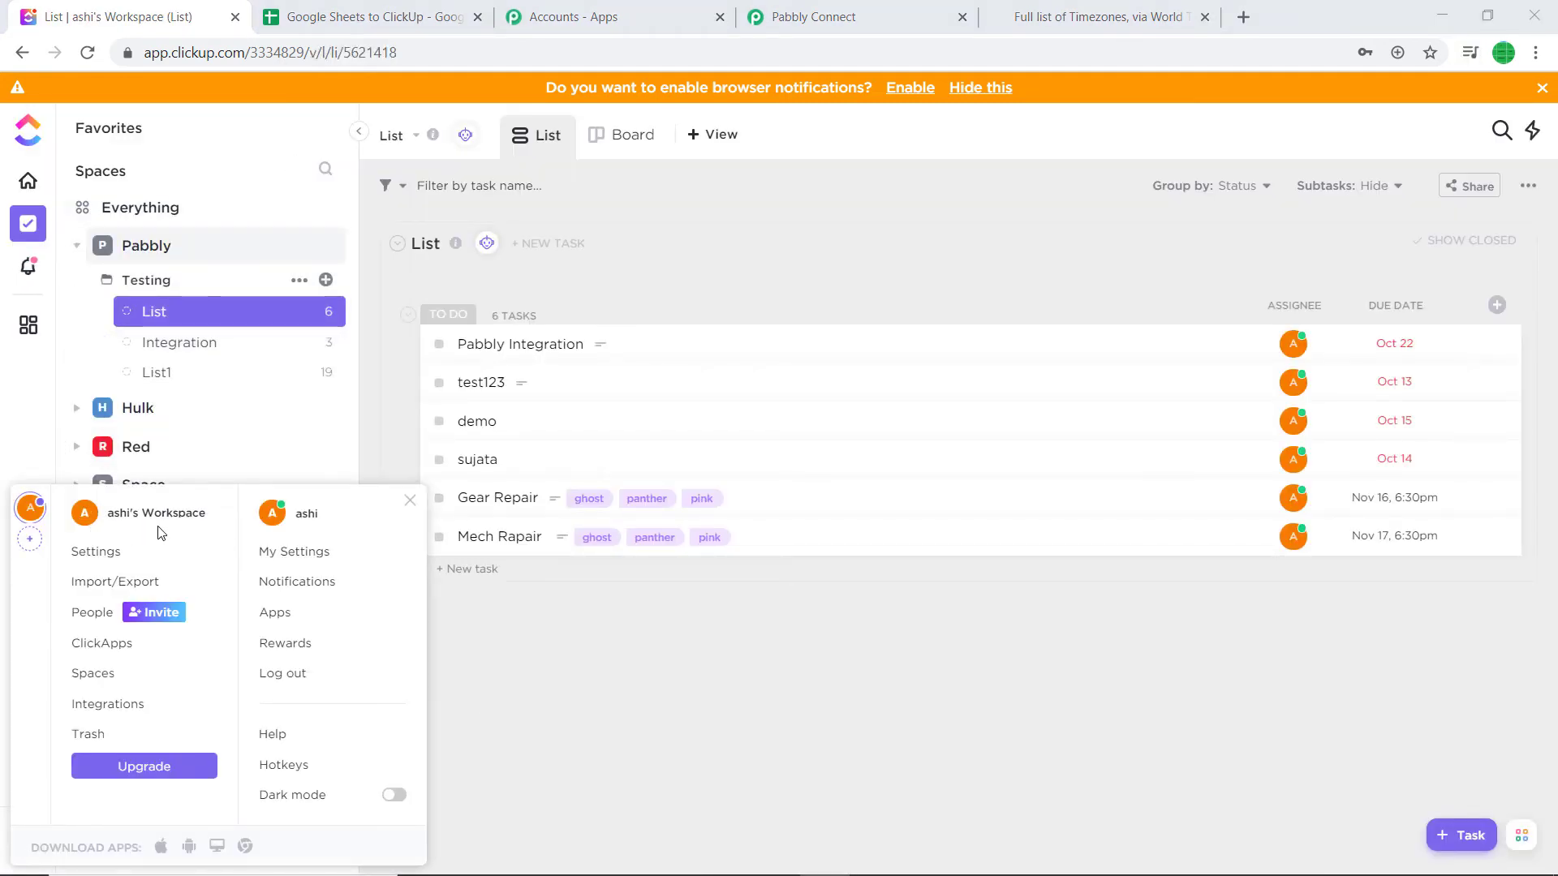
{"action": "left_click", "coordinate": [793, 10]}
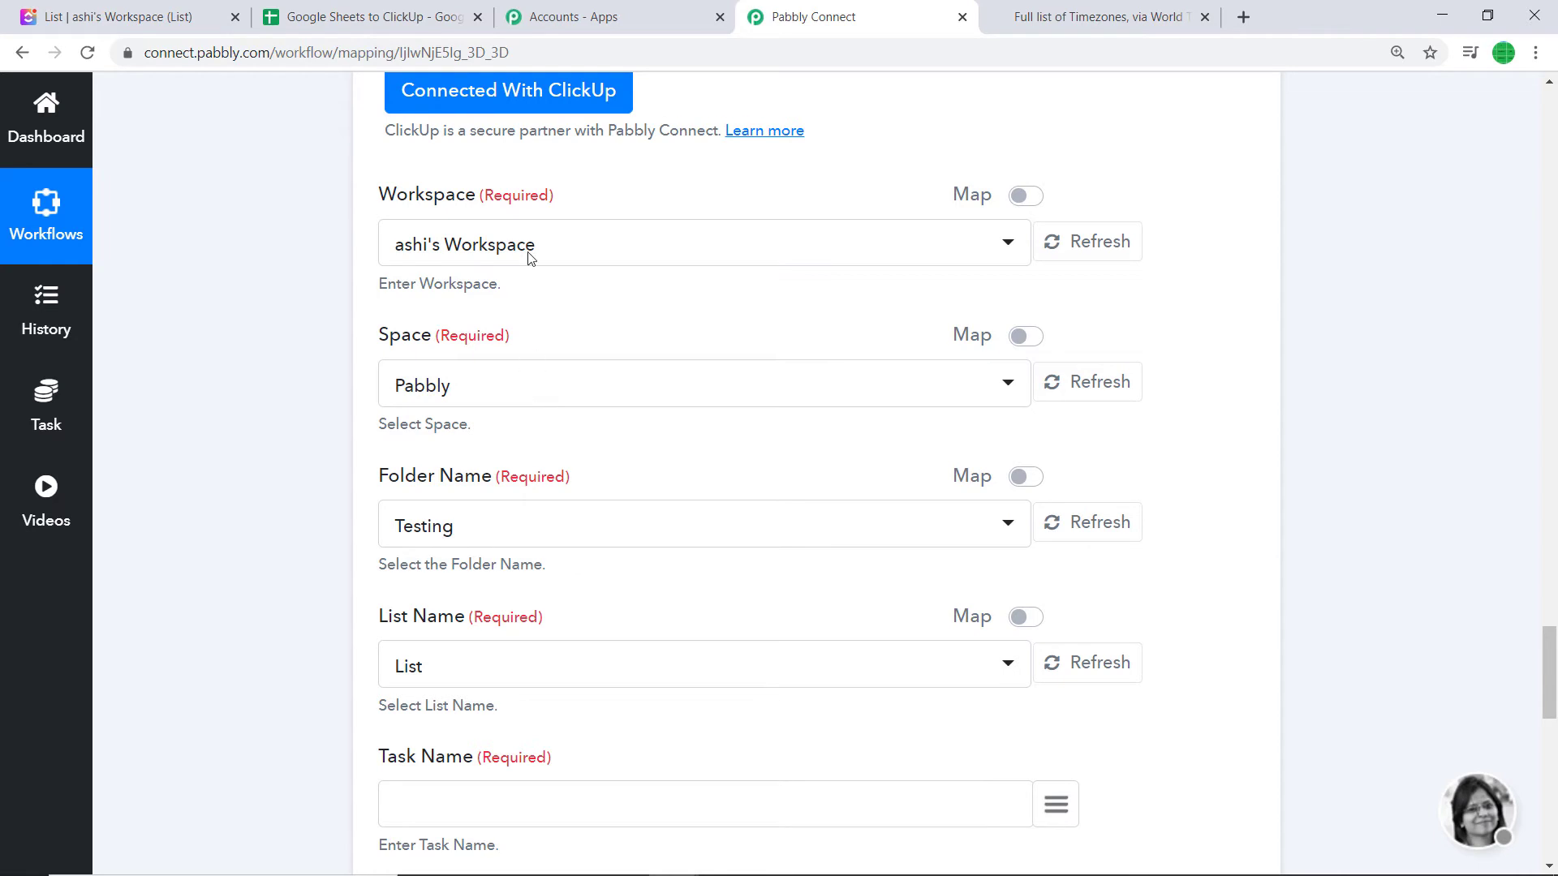
Show all spaces in ClickUp and compare them with the options offered for Space in the Pabbly Connect action
{"action": "left_click", "coordinate": [65, 7]}
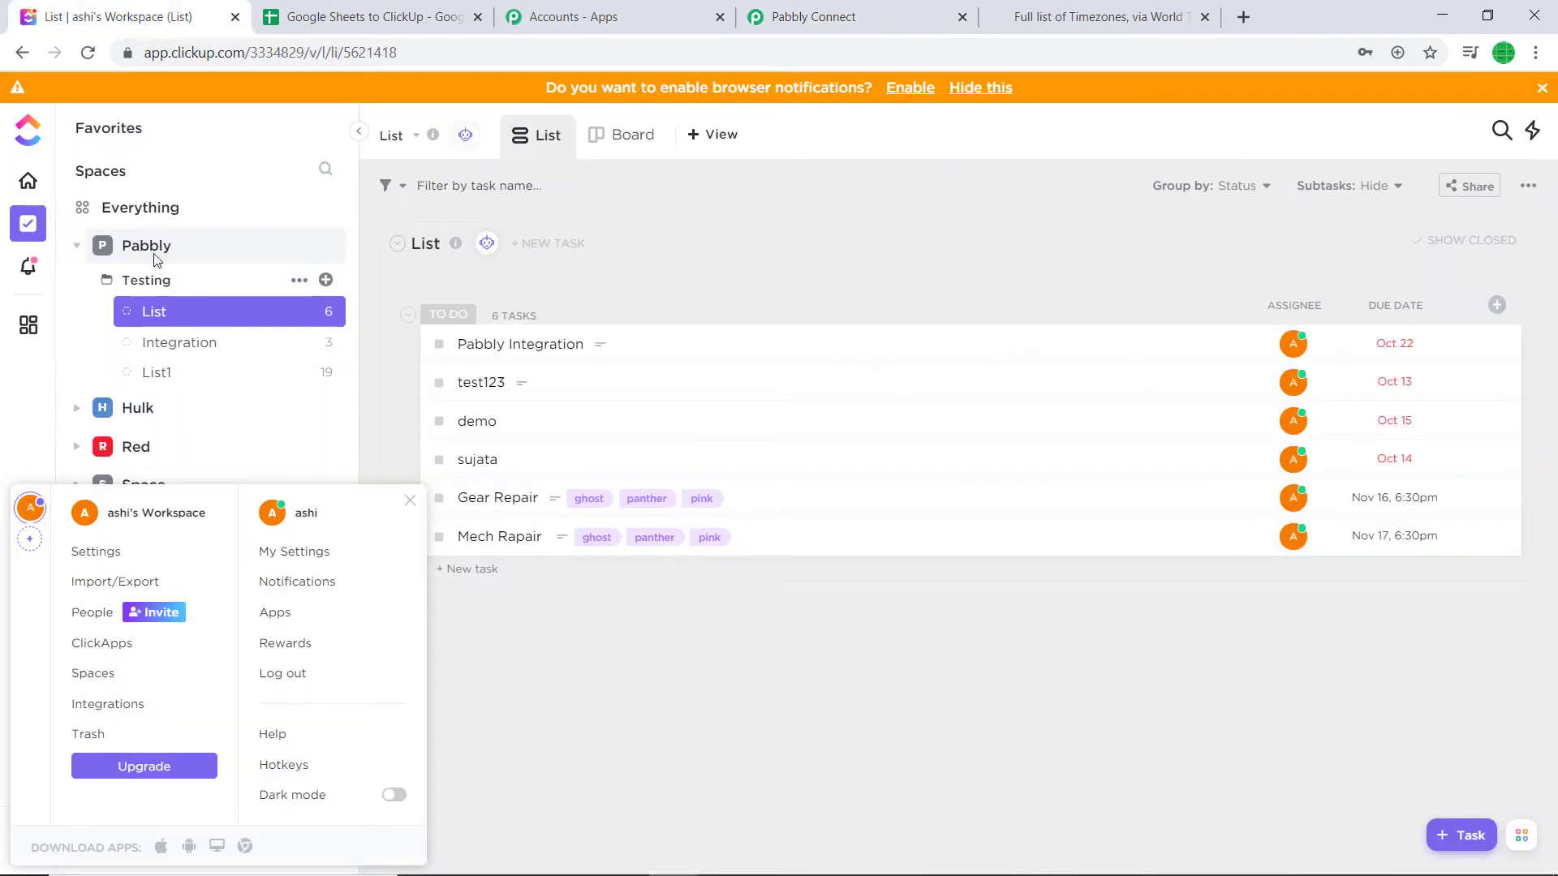
{"action": "left_click", "coordinate": [103, 182]}
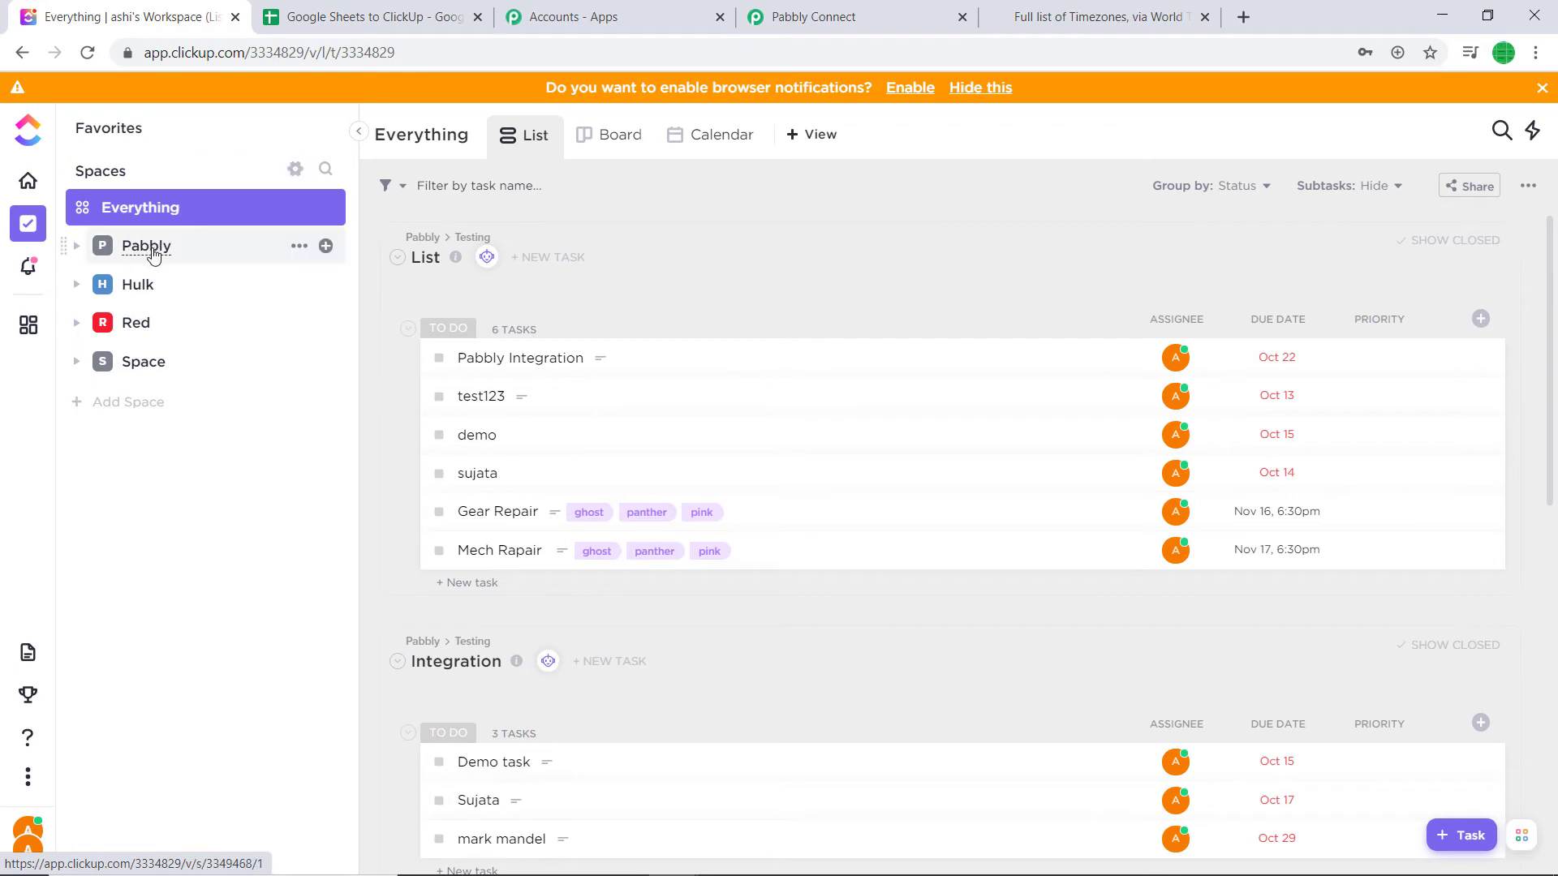
{"action": "left_click", "coordinate": [791, 17]}
{"action": "left_click", "coordinate": [621, 396]}
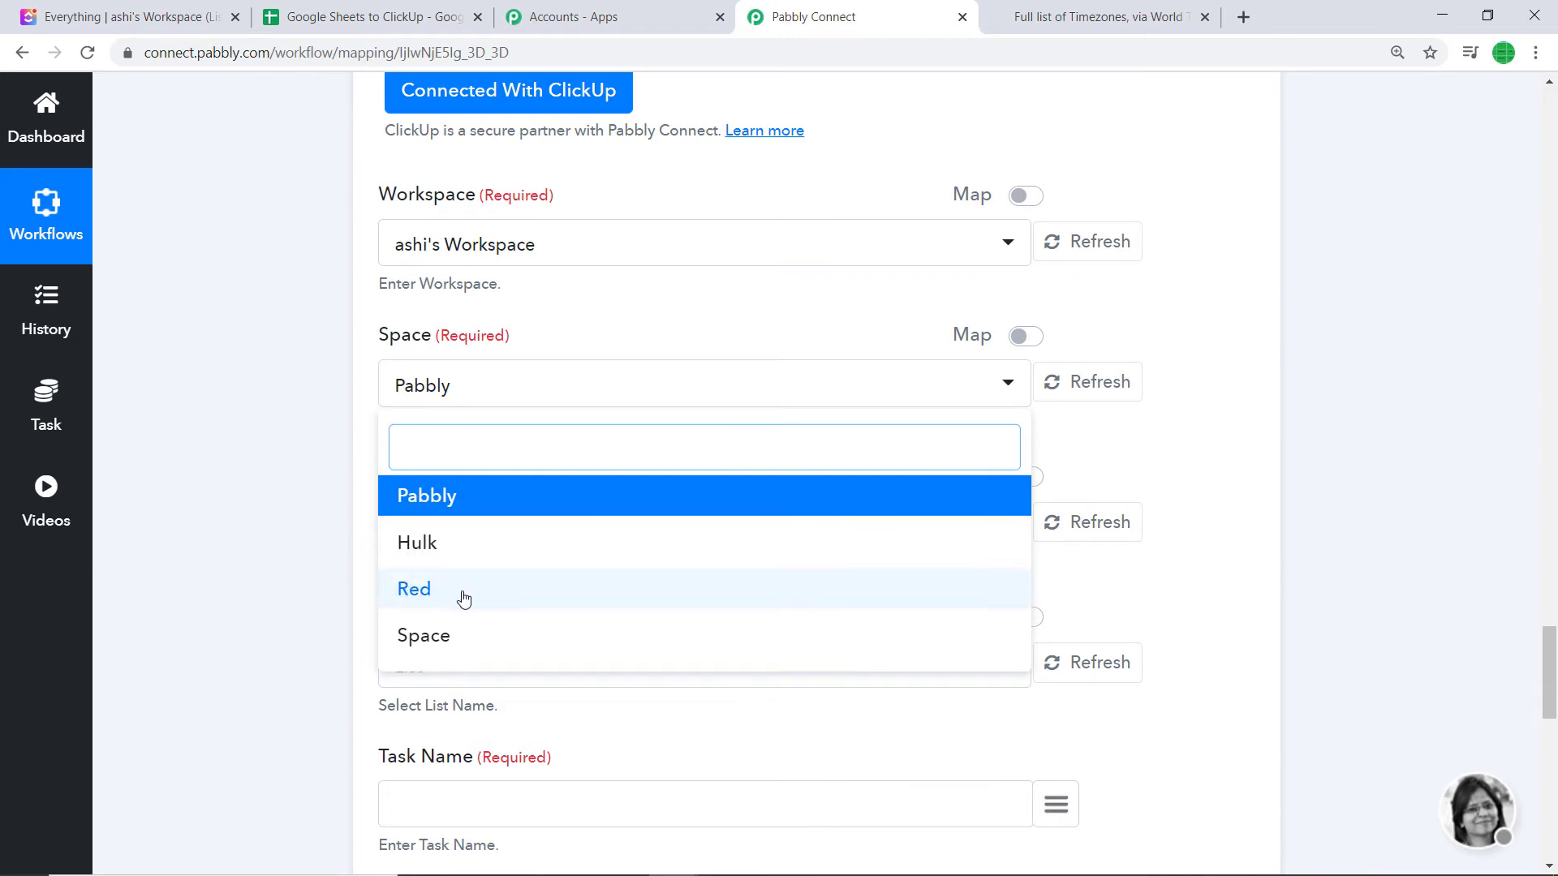
{"action": "left_click", "coordinate": [1340, 387]}
Start a new space in ClickUp named DLFG and give it a blue avatar
{"action": "left_click", "coordinate": [608, 9]}
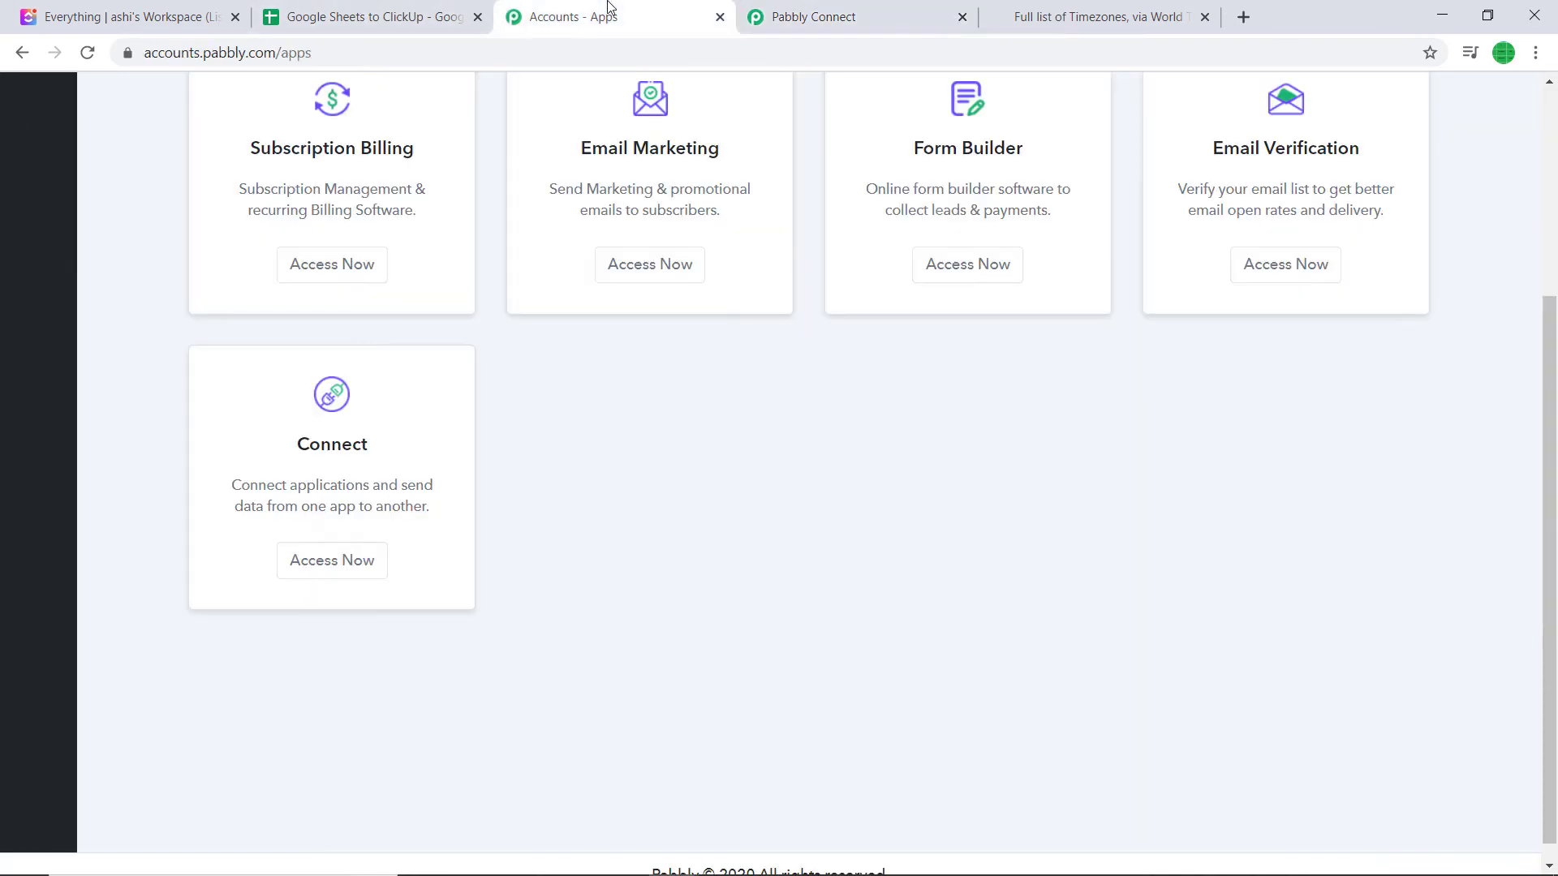
{"action": "left_click", "coordinate": [176, 6]}
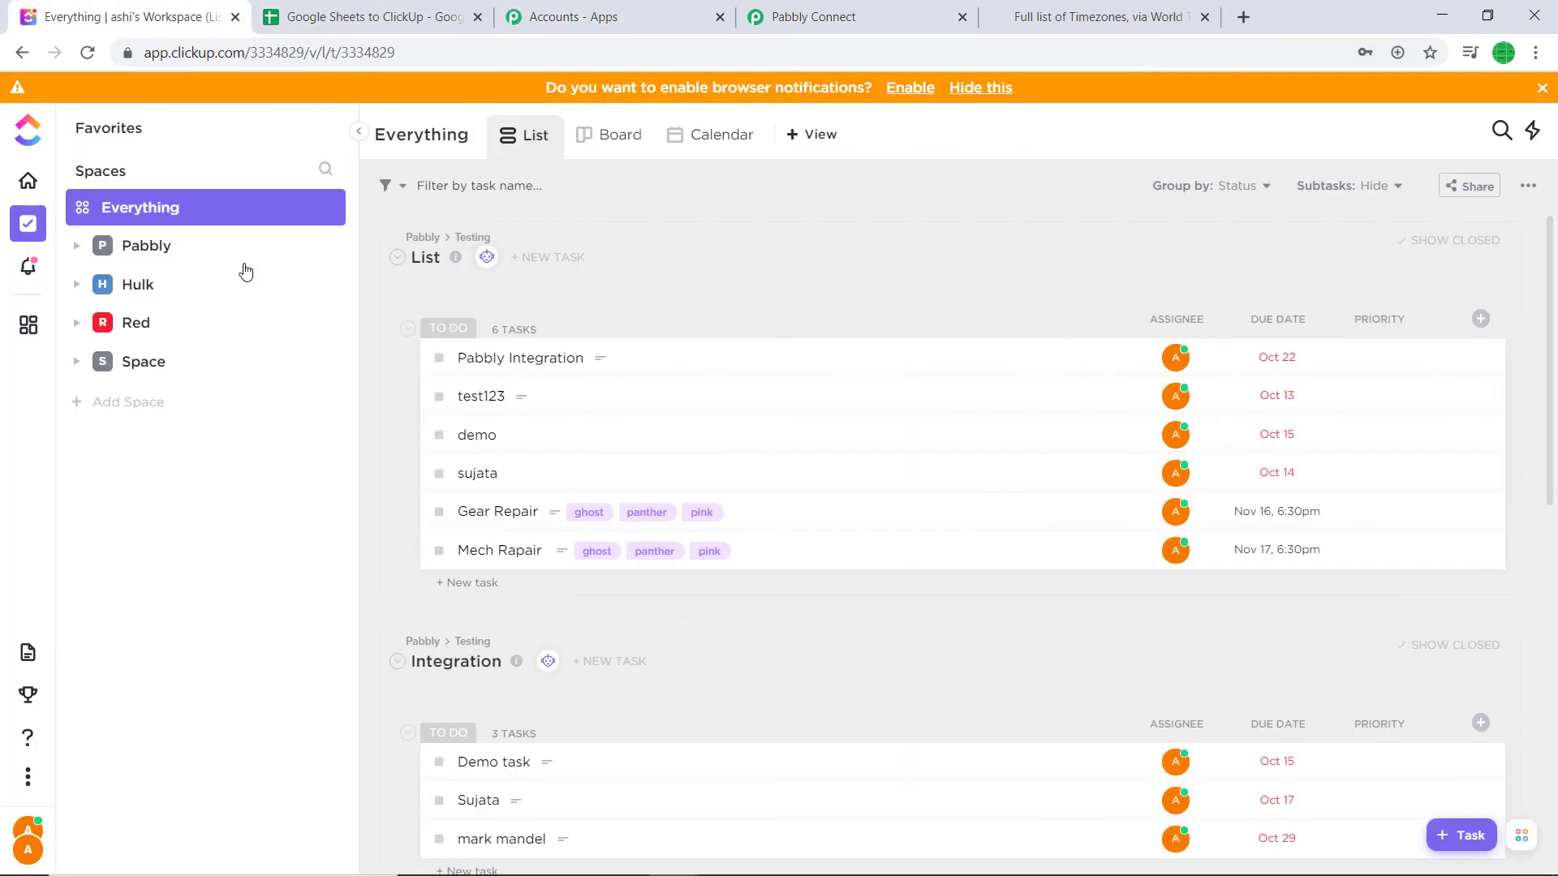
{"action": "left_click", "coordinate": [134, 401]}
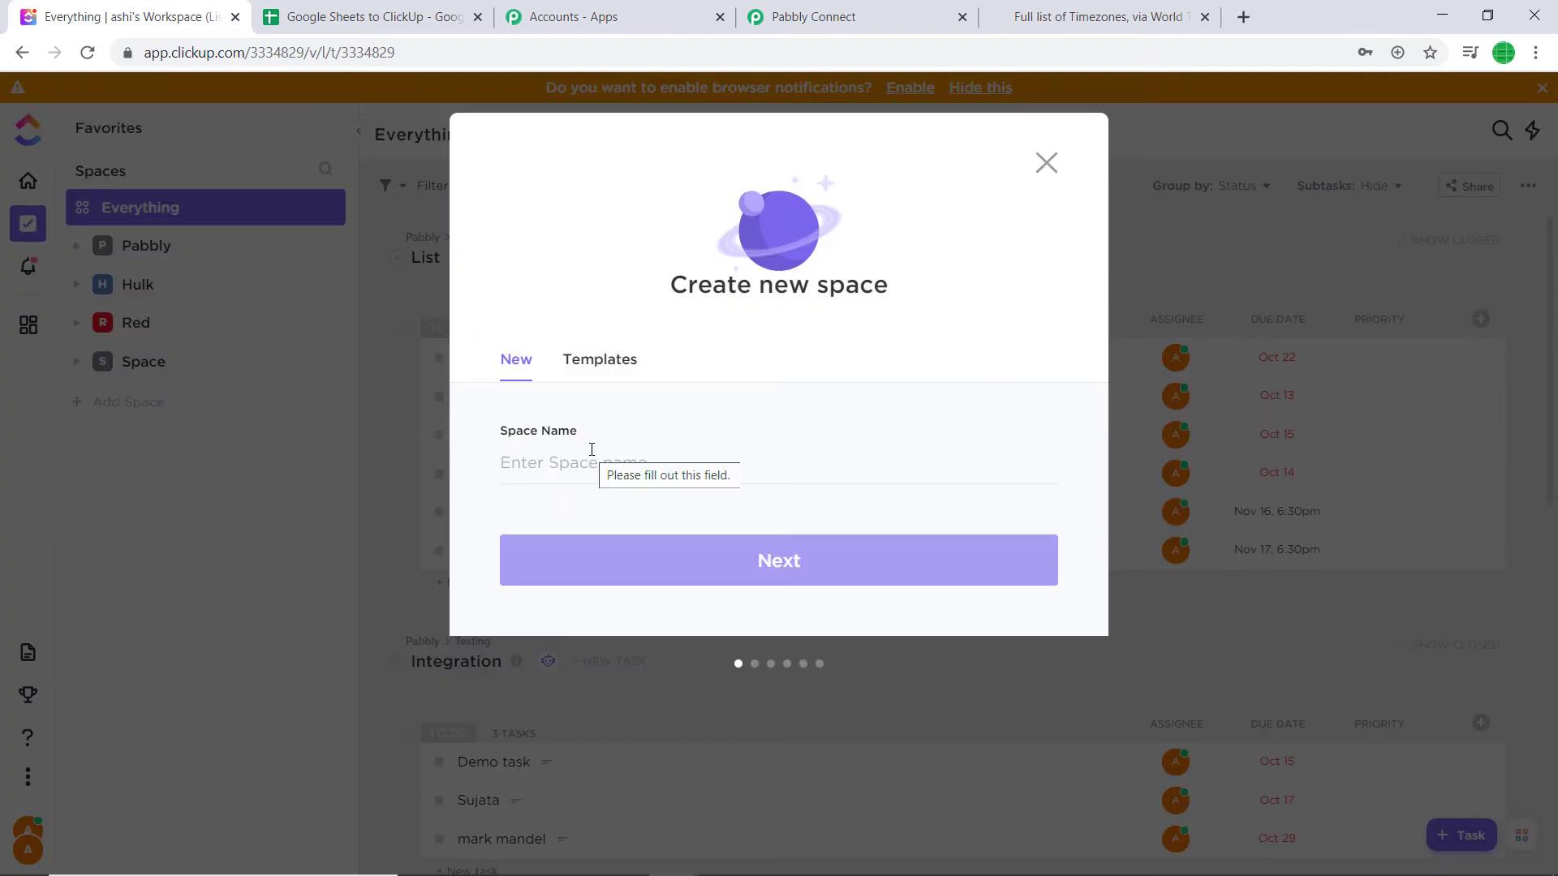
{"action": "type", "text": "DLFG"}
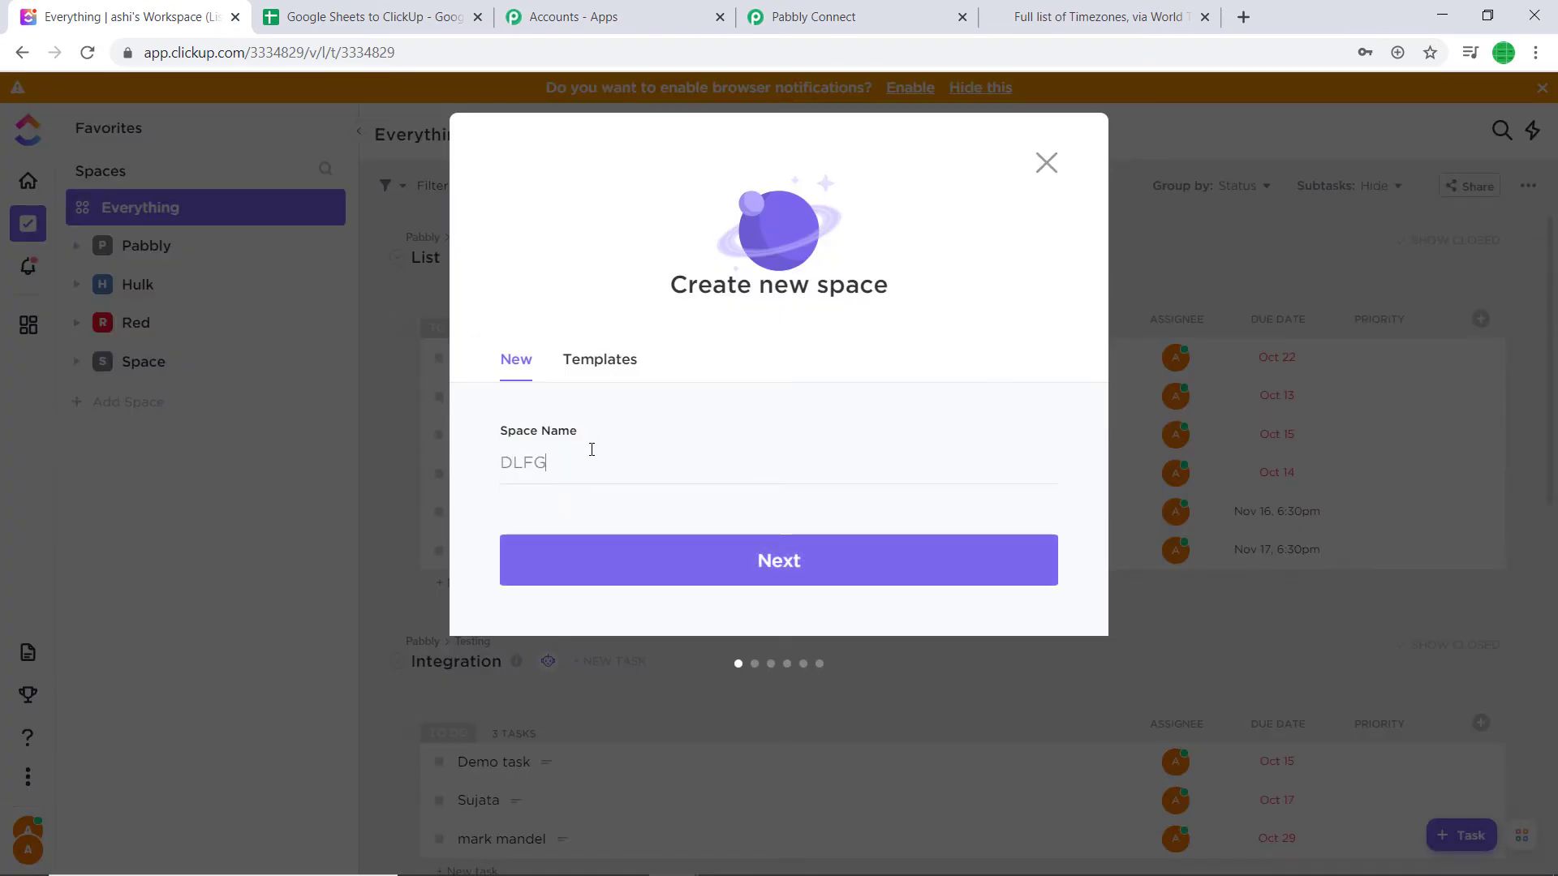
{"action": "left_click", "coordinate": [629, 569]}
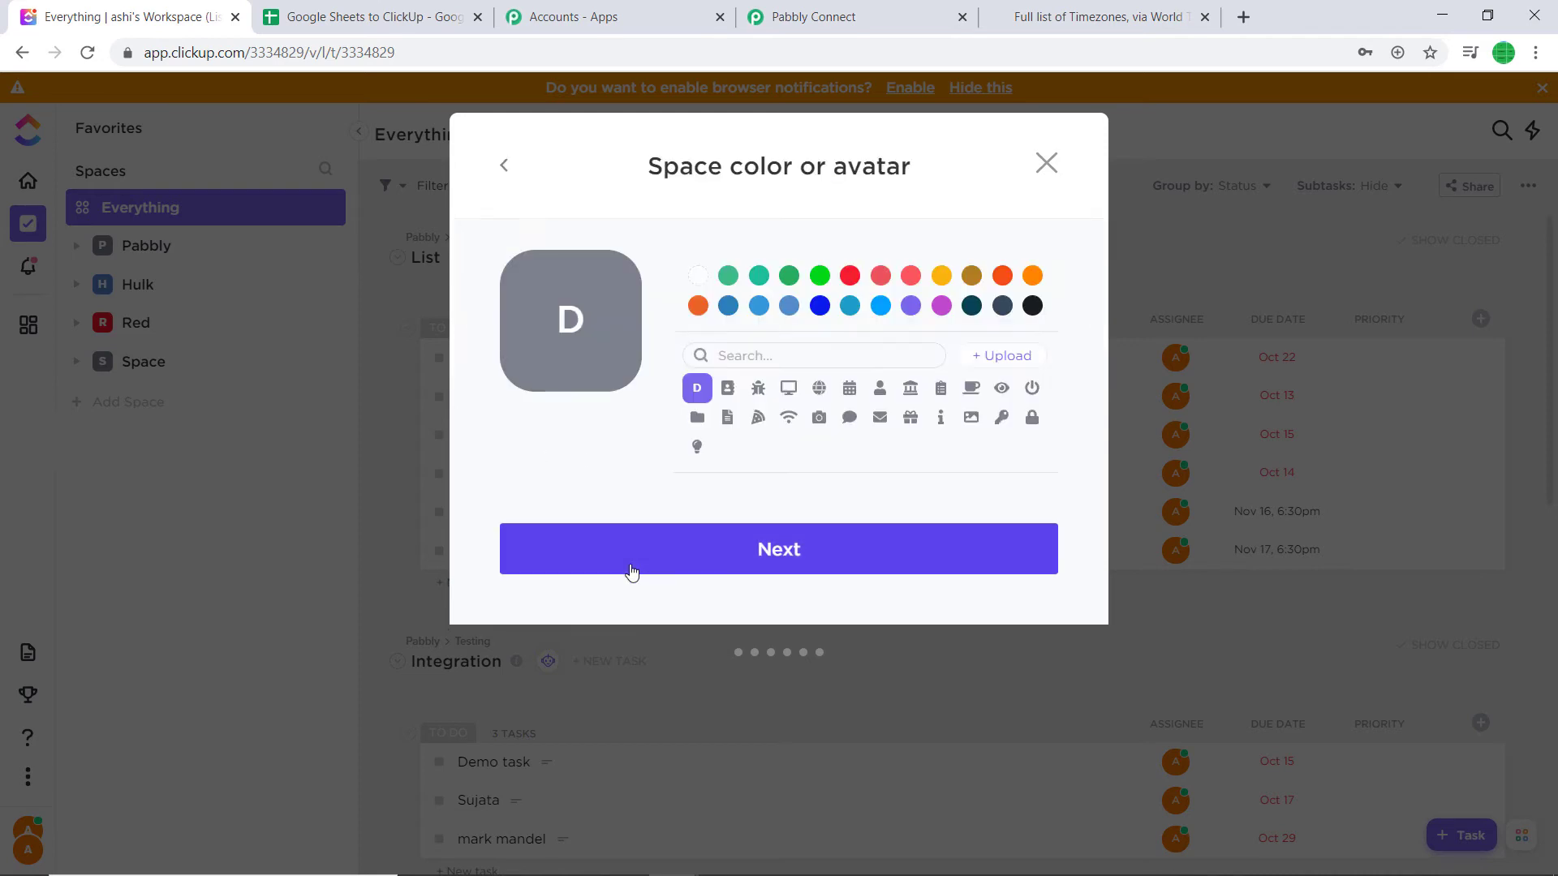
{"action": "left_click", "coordinate": [819, 305]}
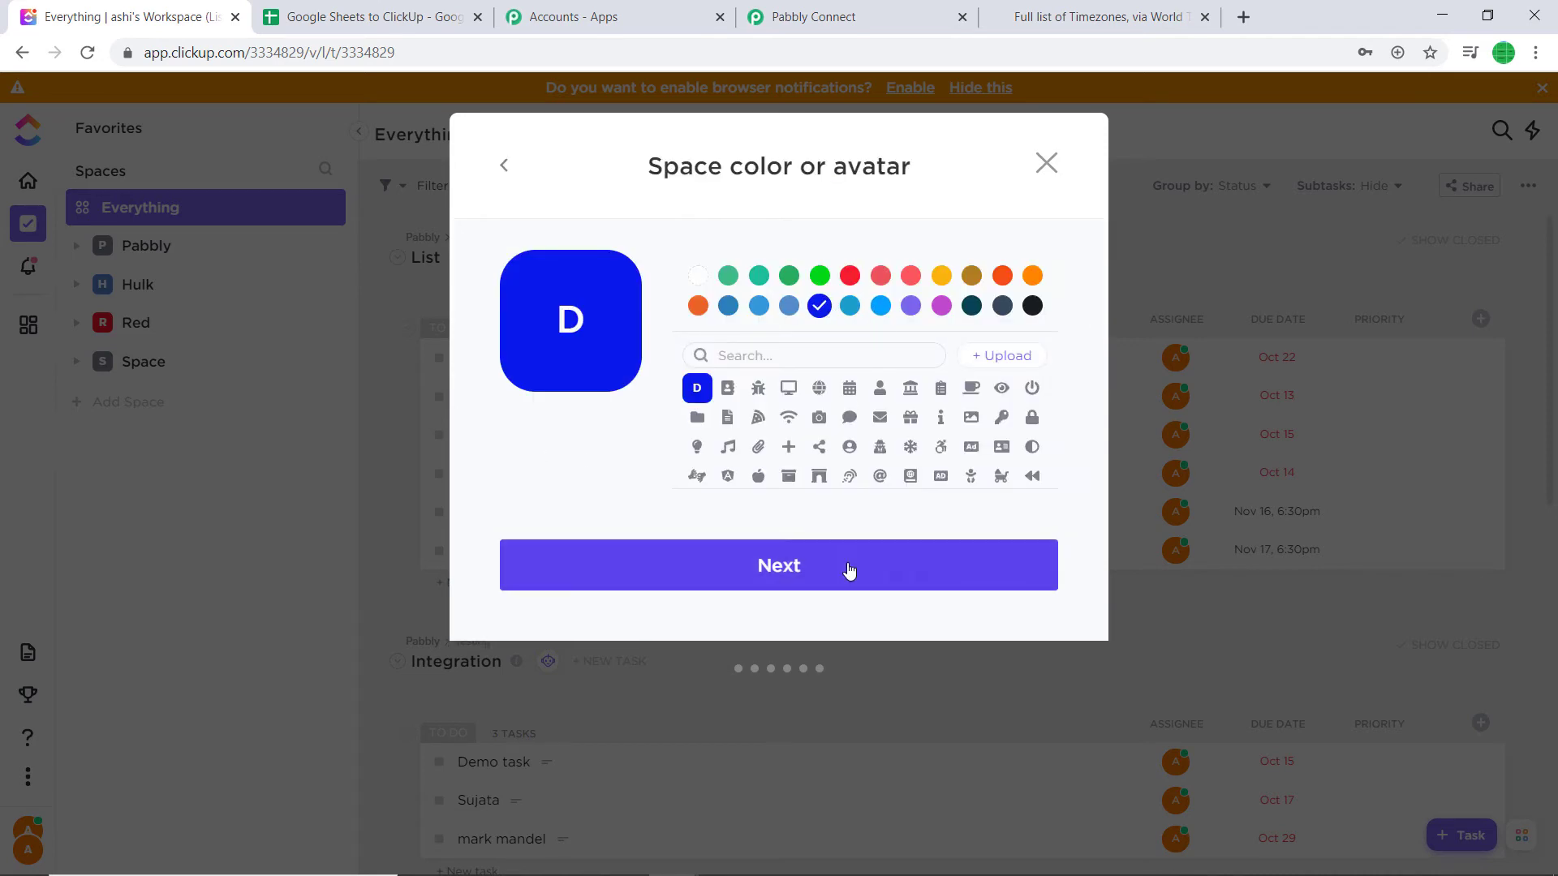
{"action": "left_click", "coordinate": [849, 569]}
Apply the Normal status template, turn off the Priority ClickApp, accept the default views, and create the DLFG space
{"action": "left_click", "coordinate": [815, 637]}
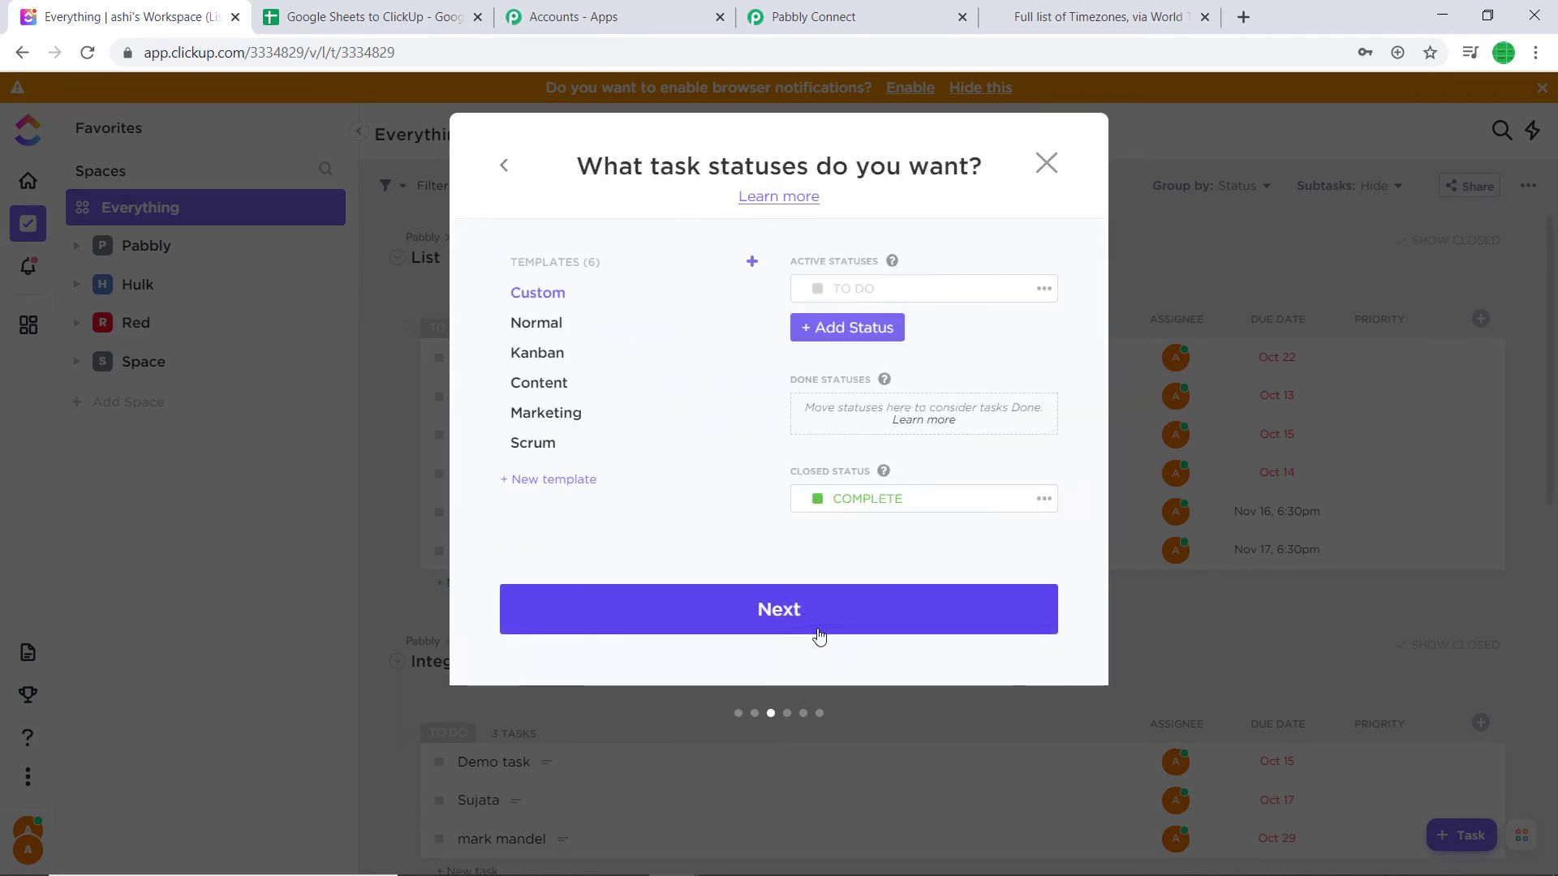
{"action": "left_click", "coordinate": [543, 321]}
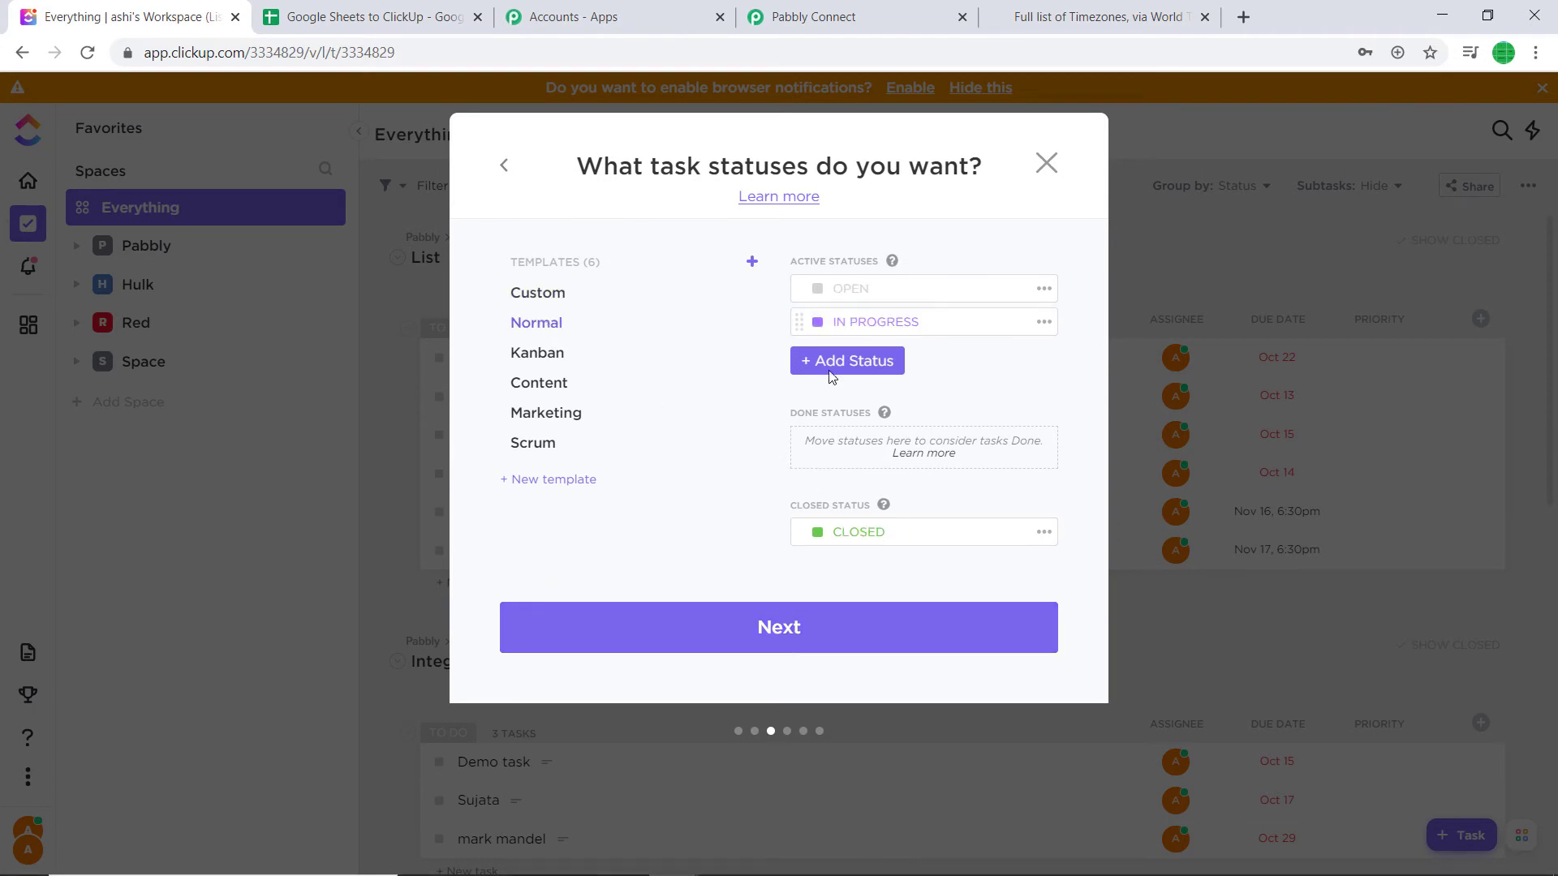
{"action": "left_click", "coordinate": [804, 630]}
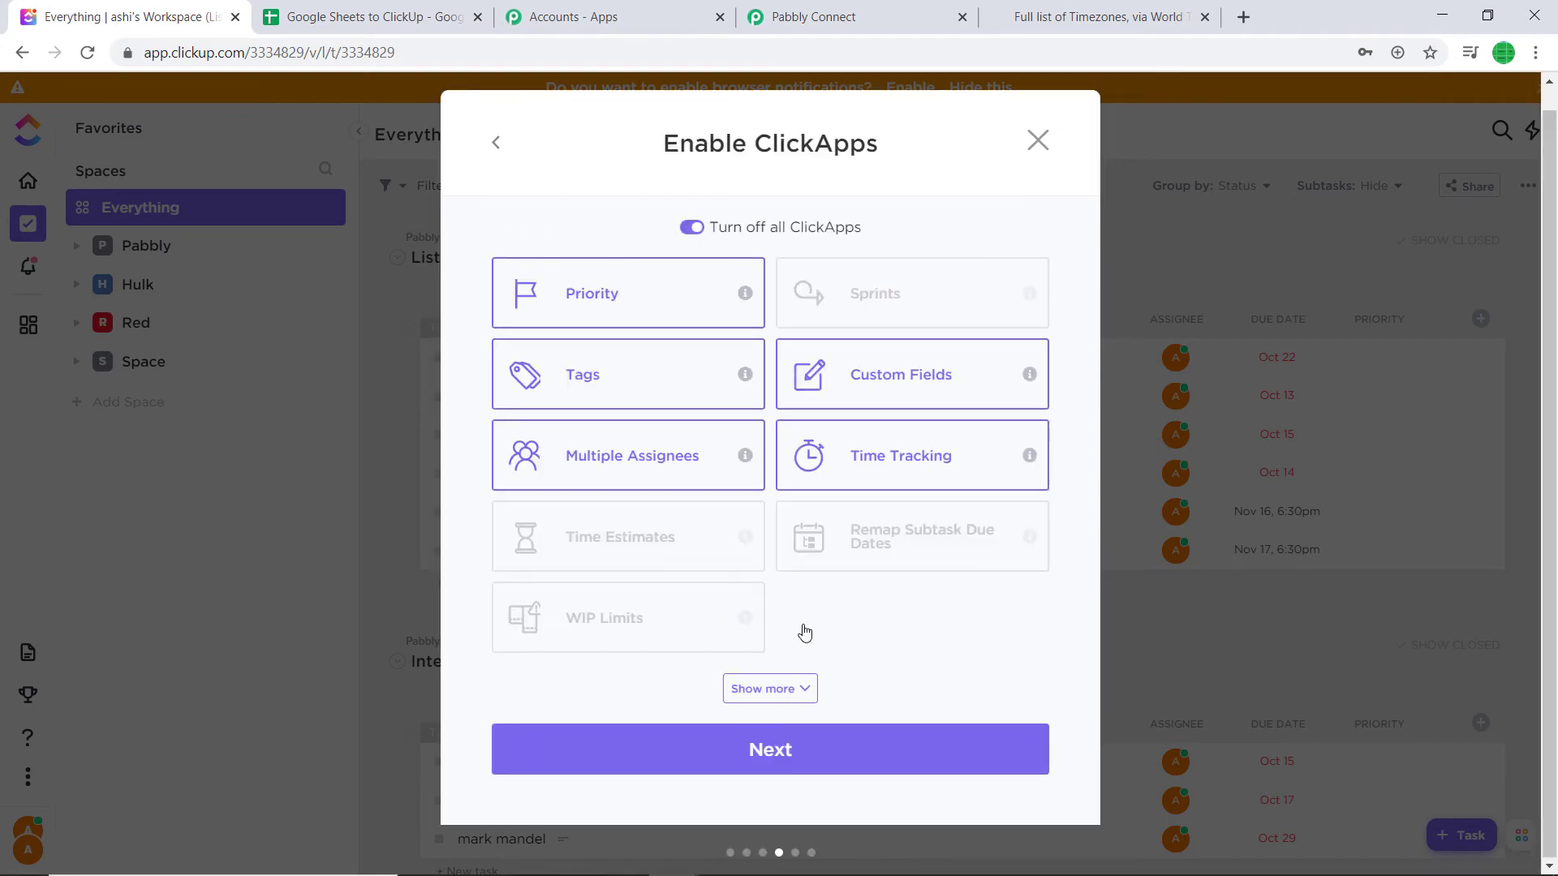
{"action": "left_click", "coordinate": [645, 320]}
{"action": "left_click", "coordinate": [805, 750]}
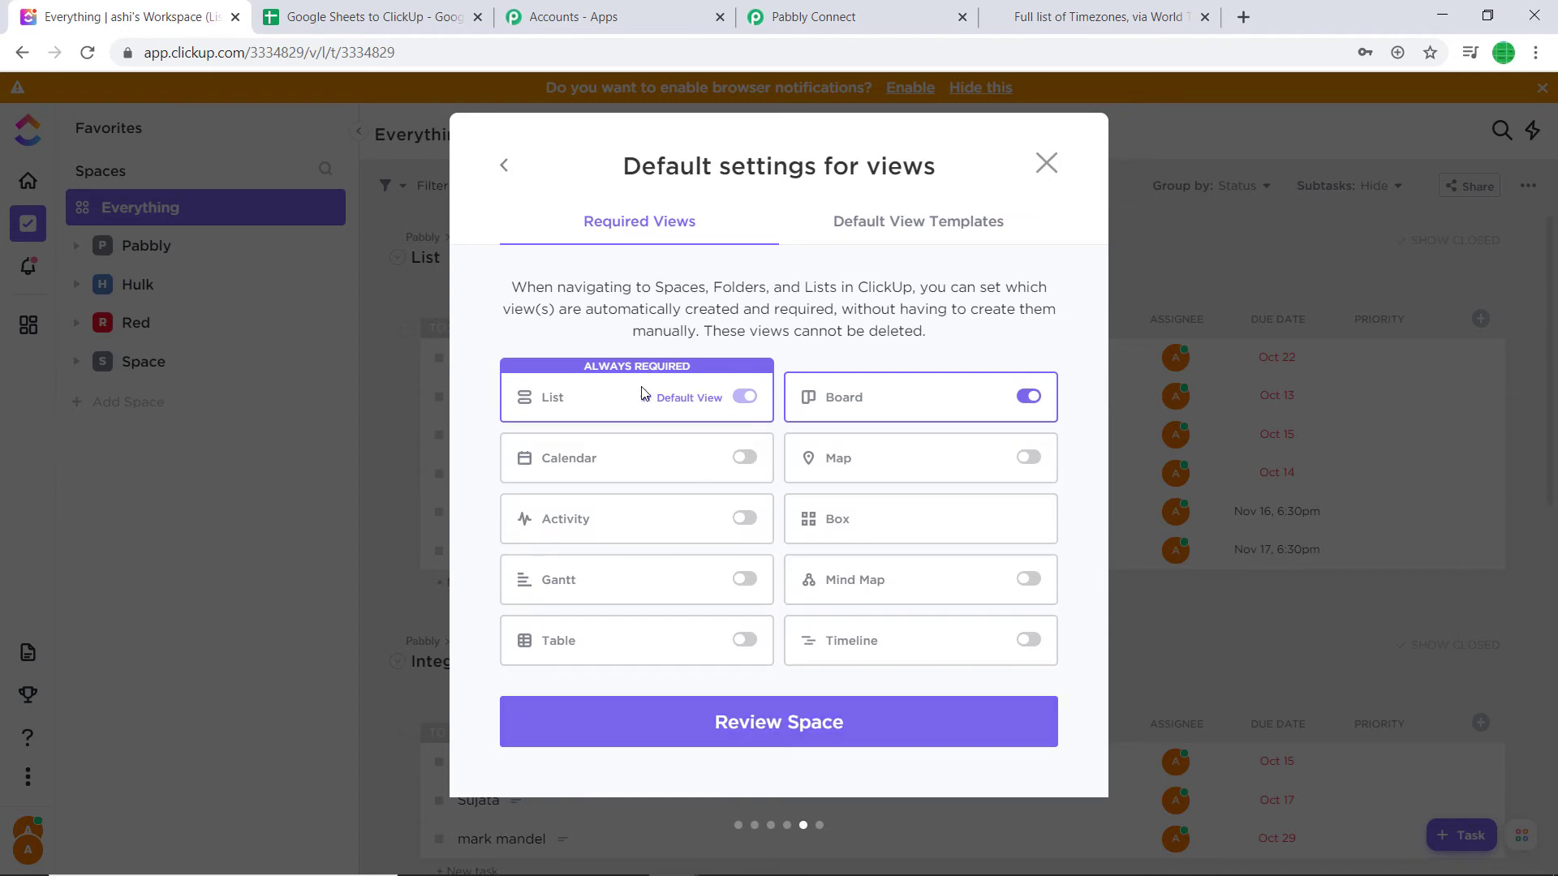
{"action": "left_click", "coordinate": [835, 735]}
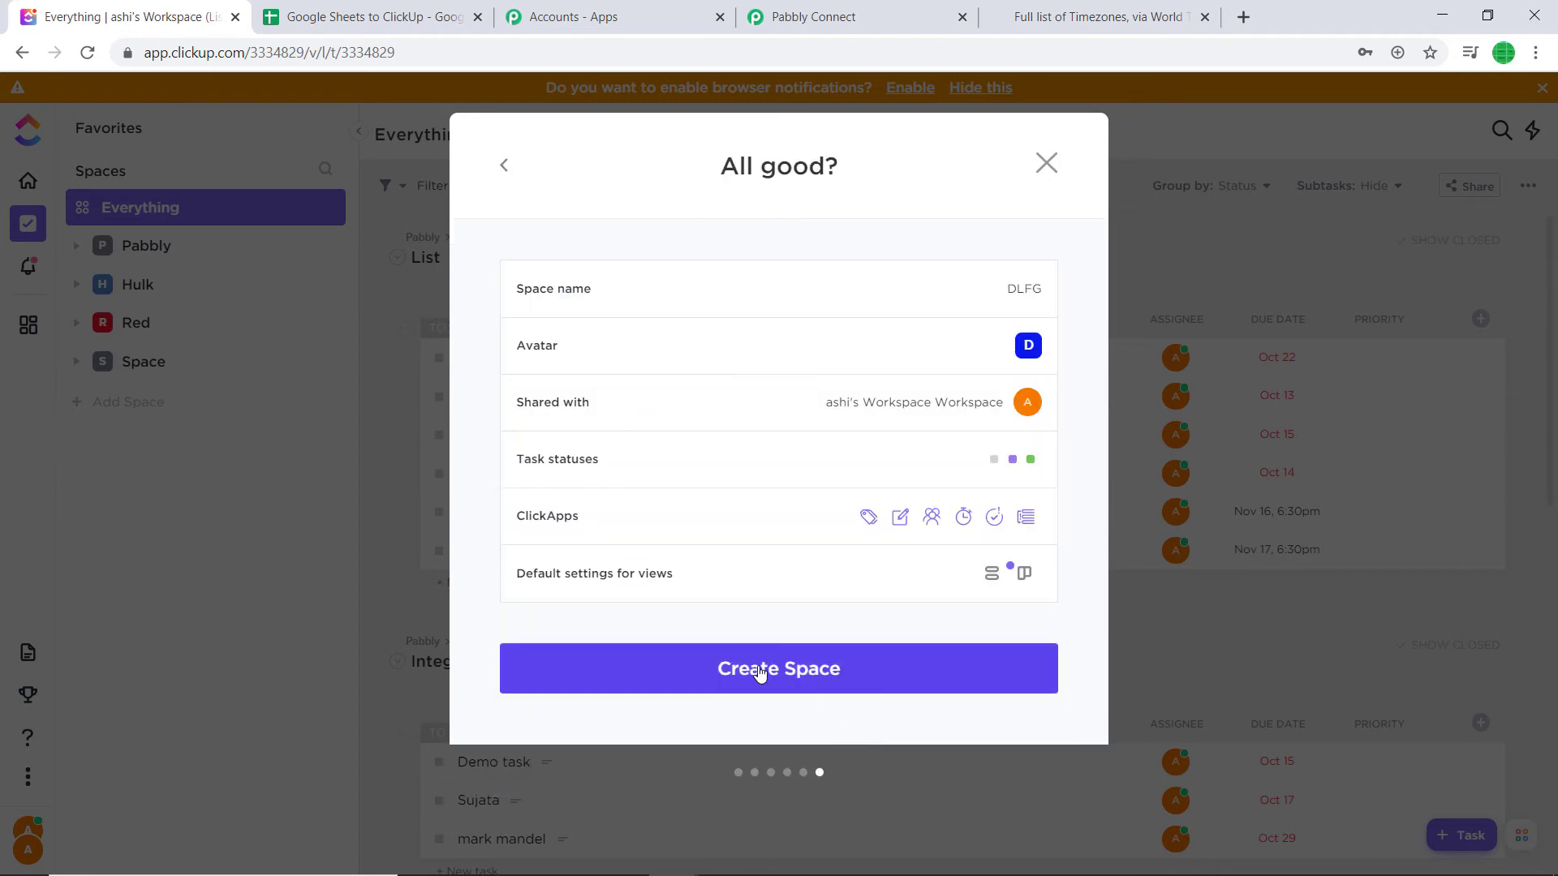
{"action": "left_click", "coordinate": [803, 670]}
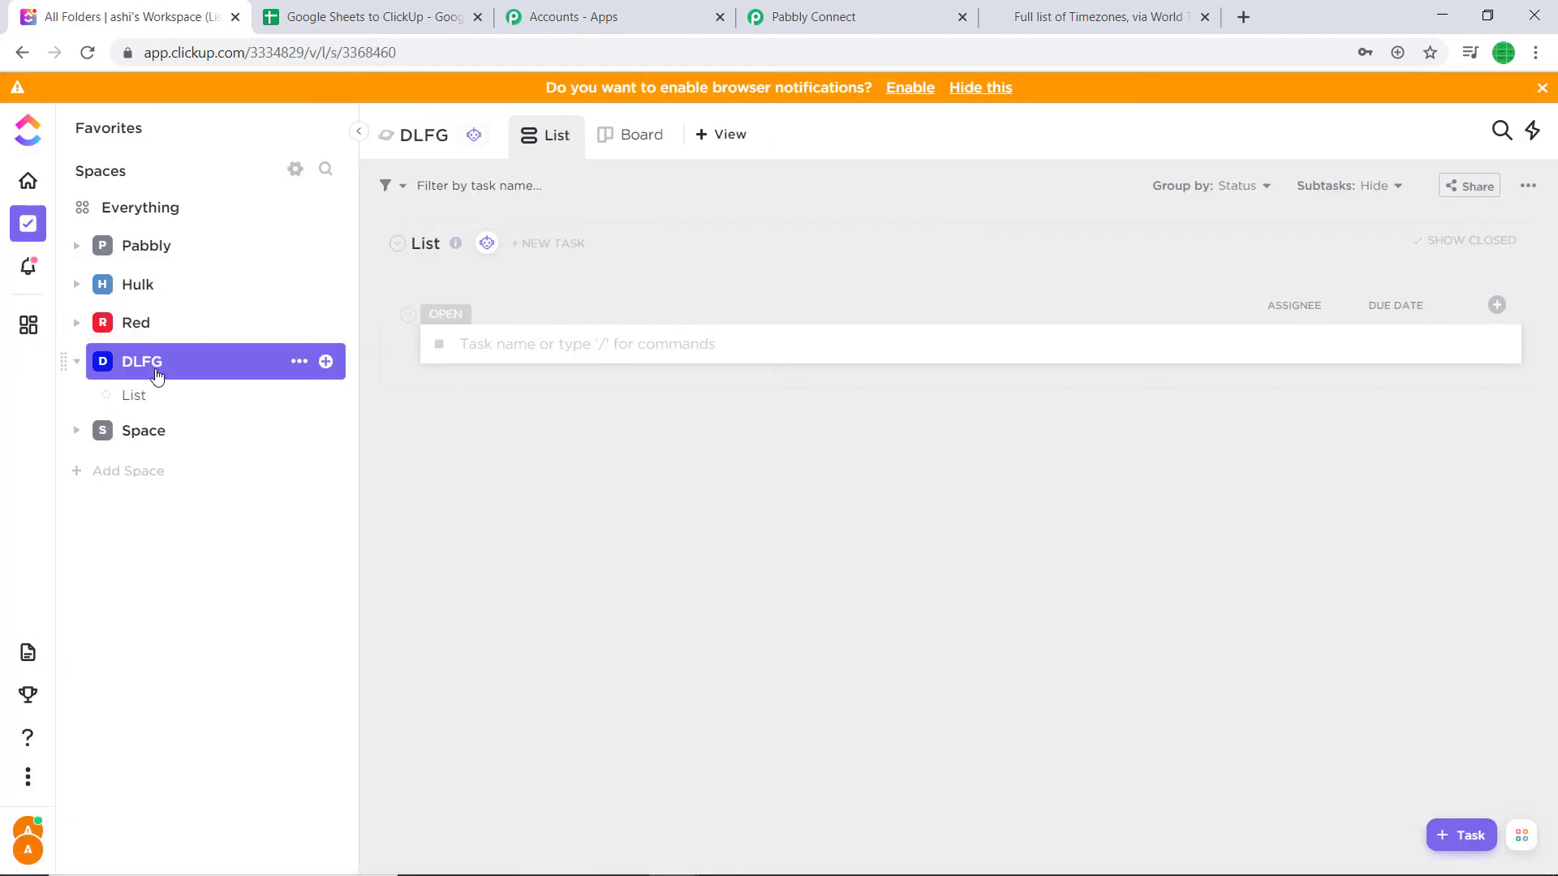
Refresh the Space options in the Pabbly Connect action and select the Pabbly space
{"action": "left_click", "coordinate": [854, 11]}
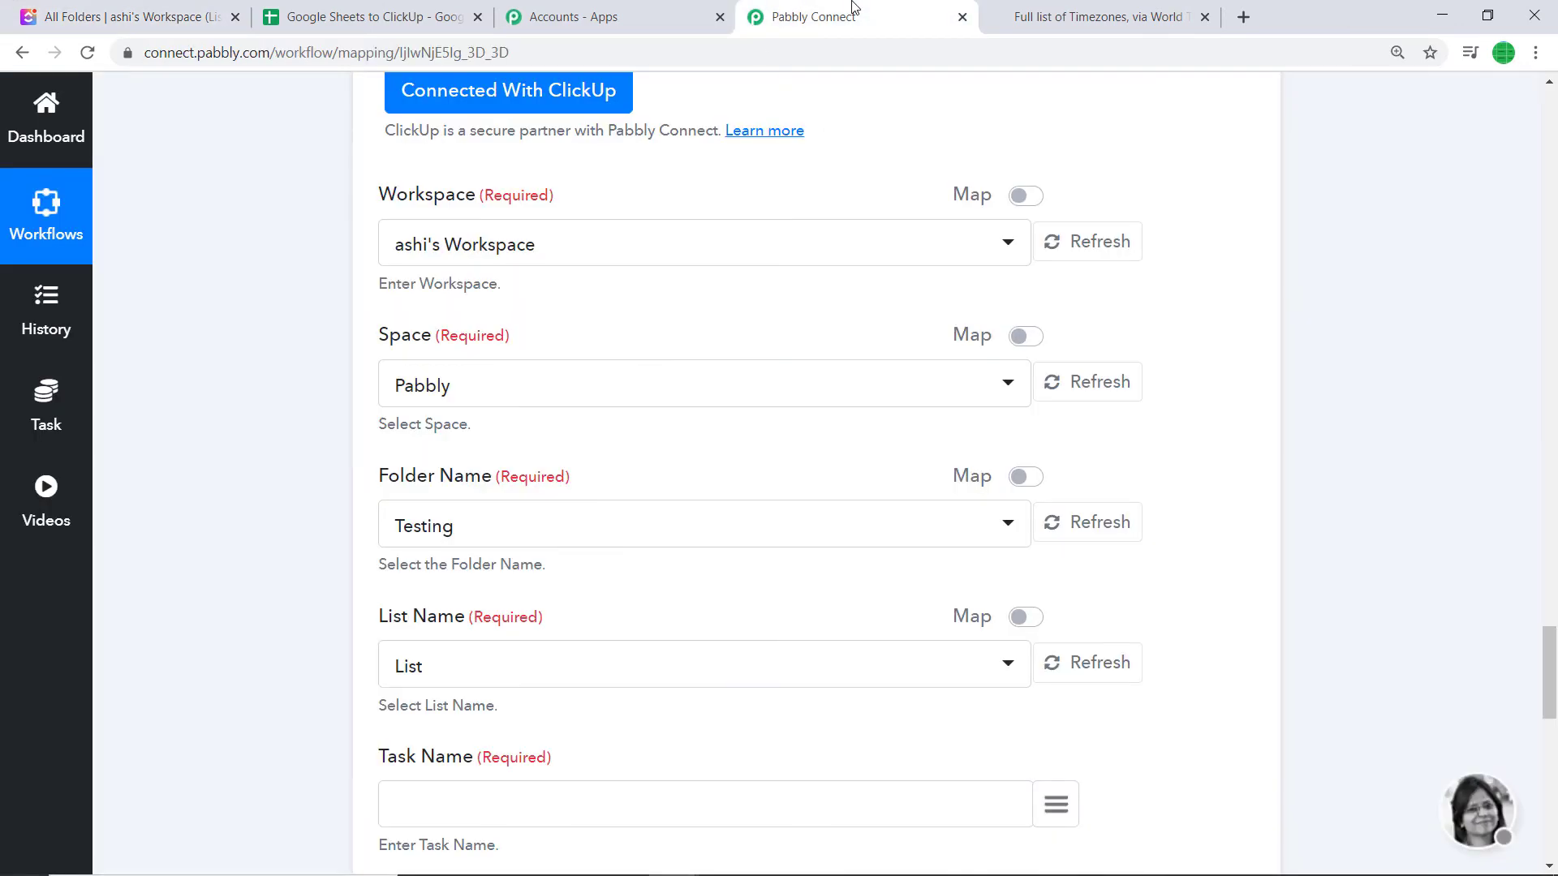
{"action": "left_click", "coordinate": [1093, 390]}
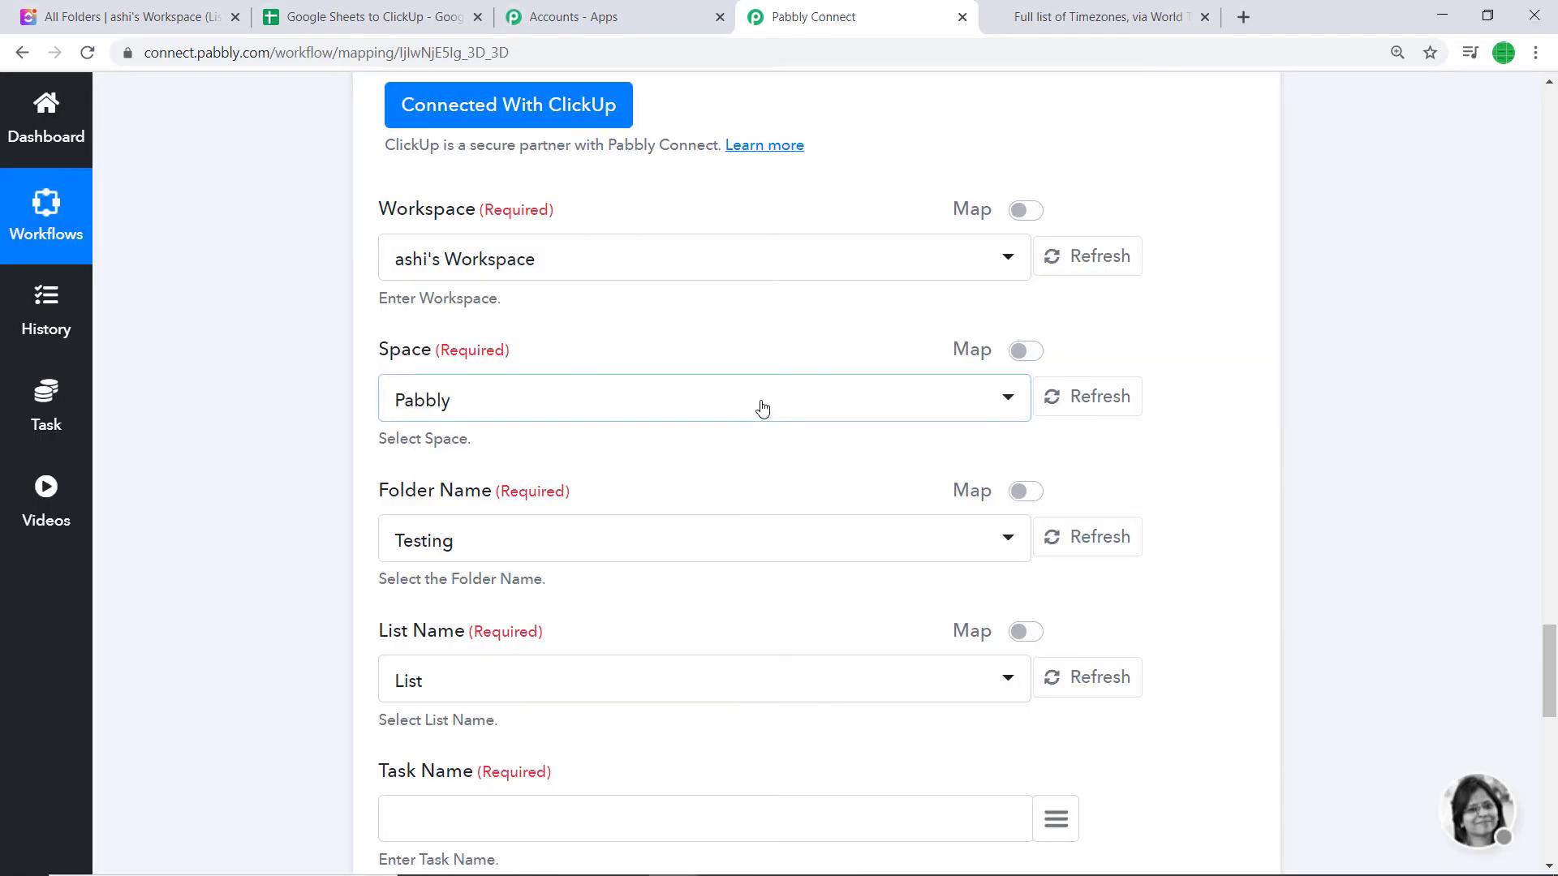
{"action": "left_click", "coordinate": [758, 407]}
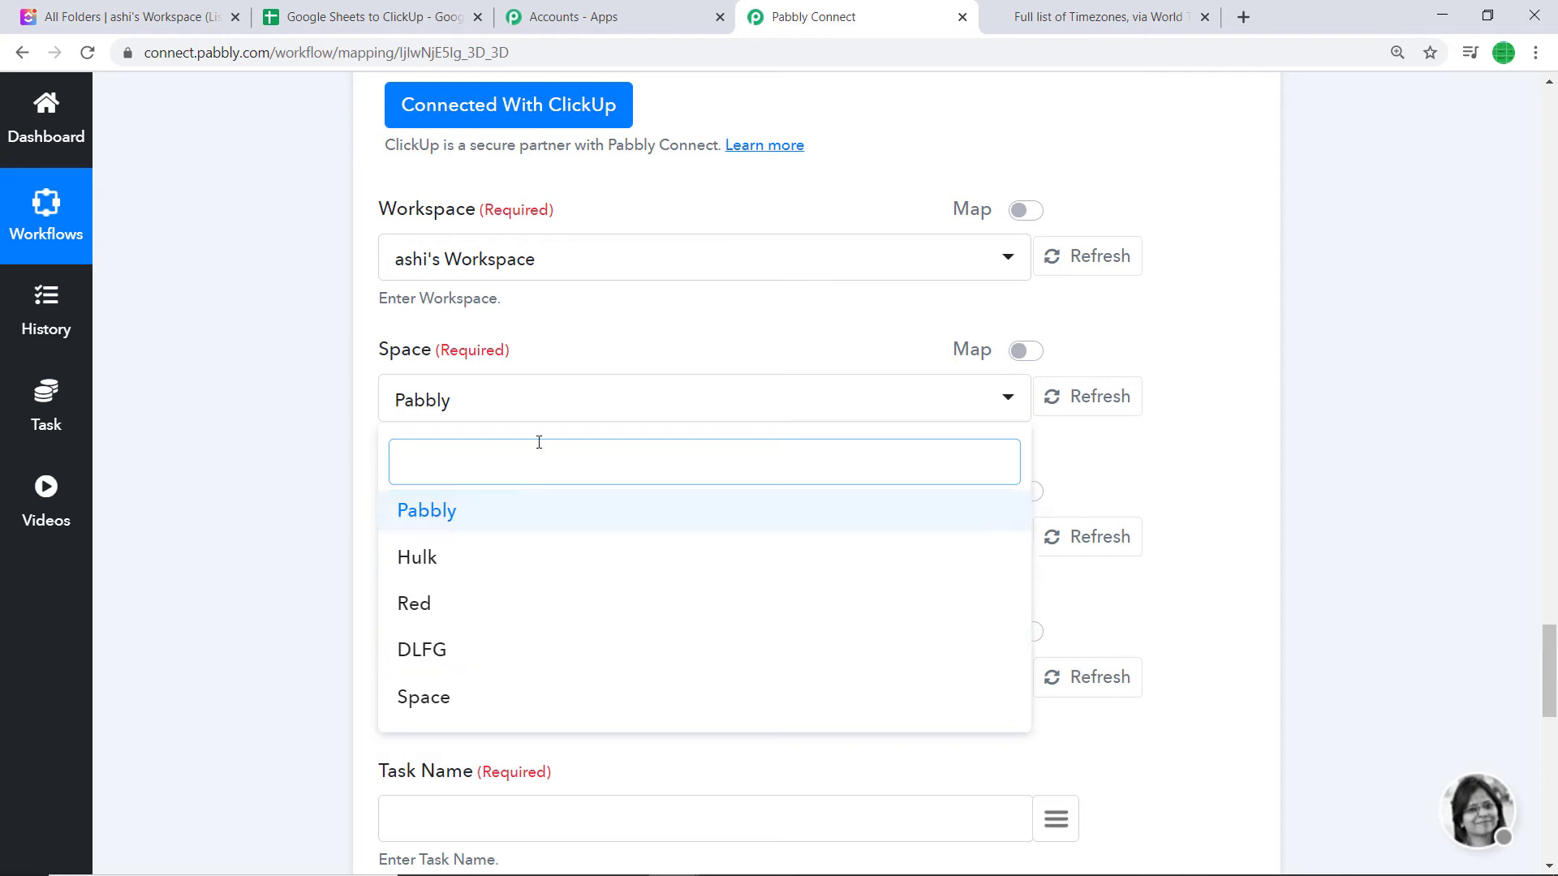
{"action": "left_click", "coordinate": [468, 521]}
Check the folder inside the Pabbly space in ClickUp, and select Testing as the Folder Name in Pabbly Connect
{"action": "scroll", "coordinate": [519, 521], "scroll_direction": "down", "scroll_amount": 3}
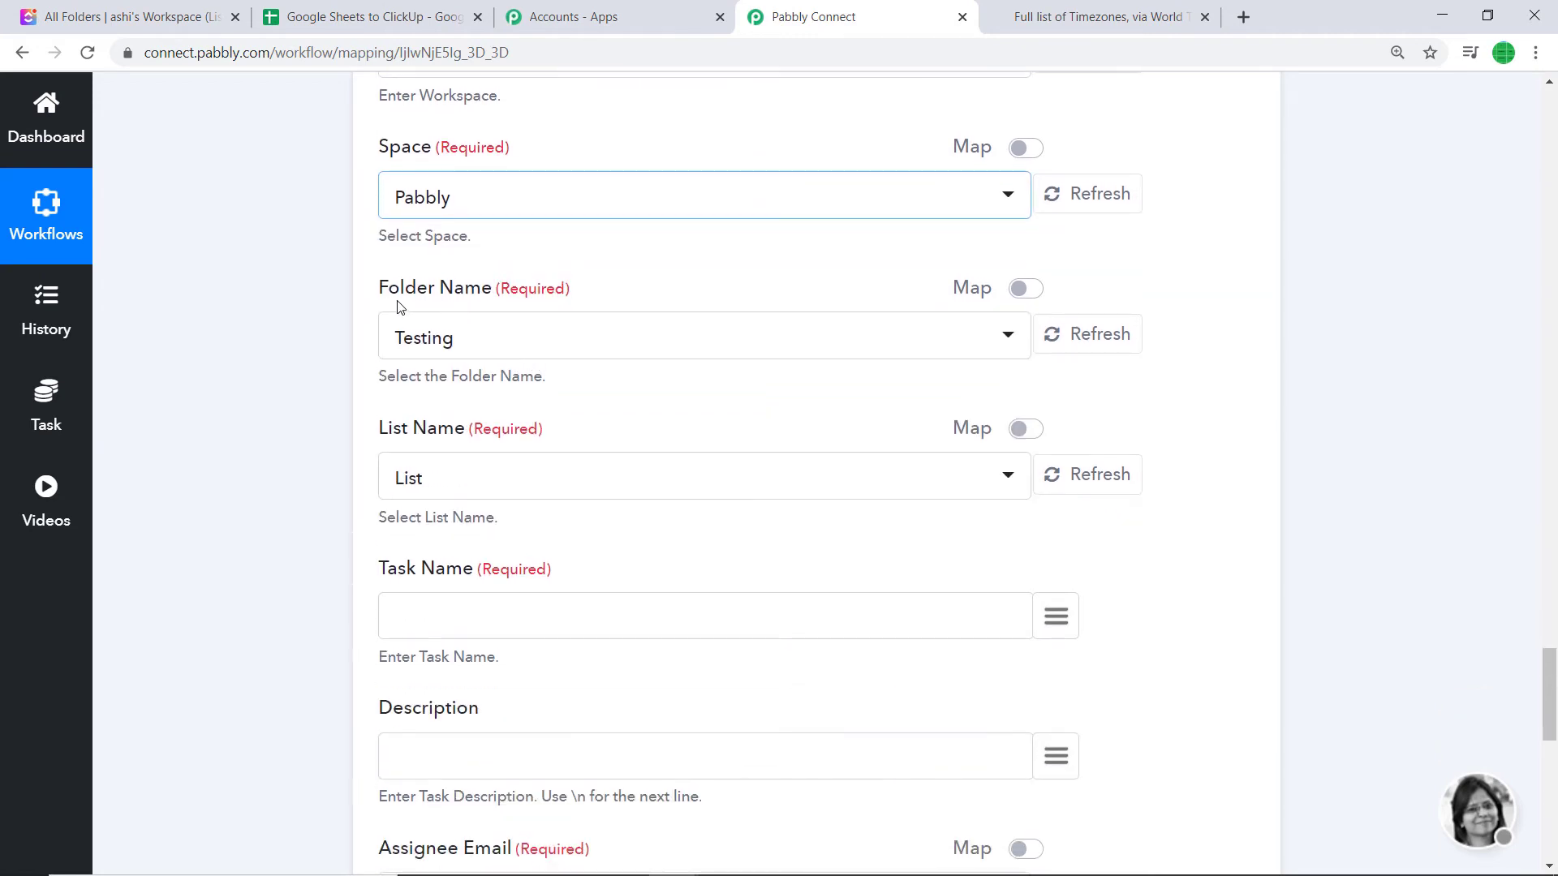
{"action": "left_click", "coordinate": [490, 348]}
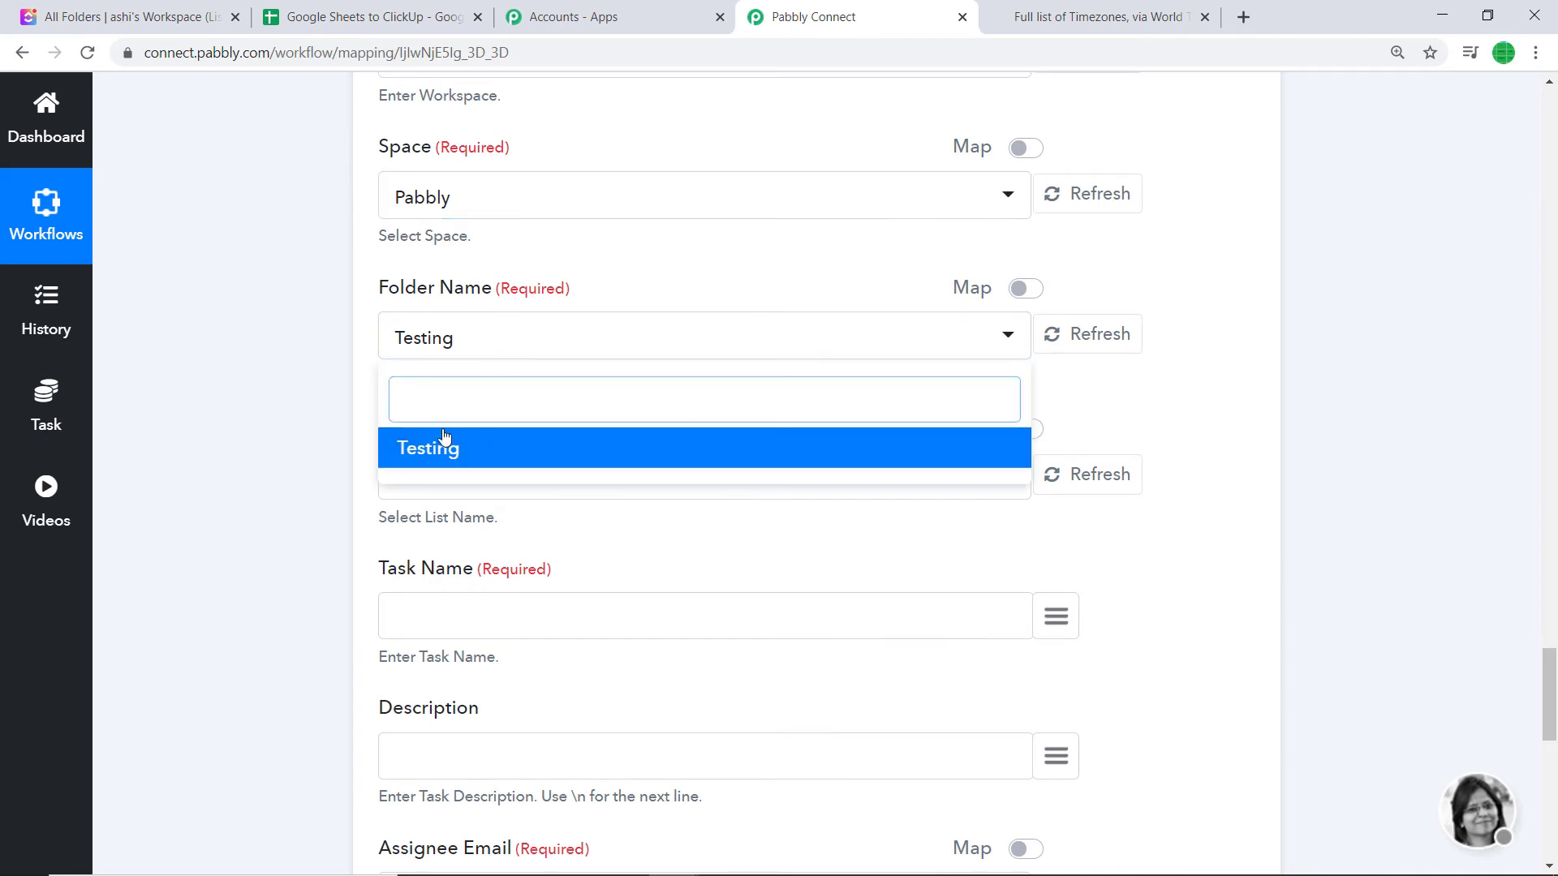
{"action": "left_click", "coordinate": [117, 9]}
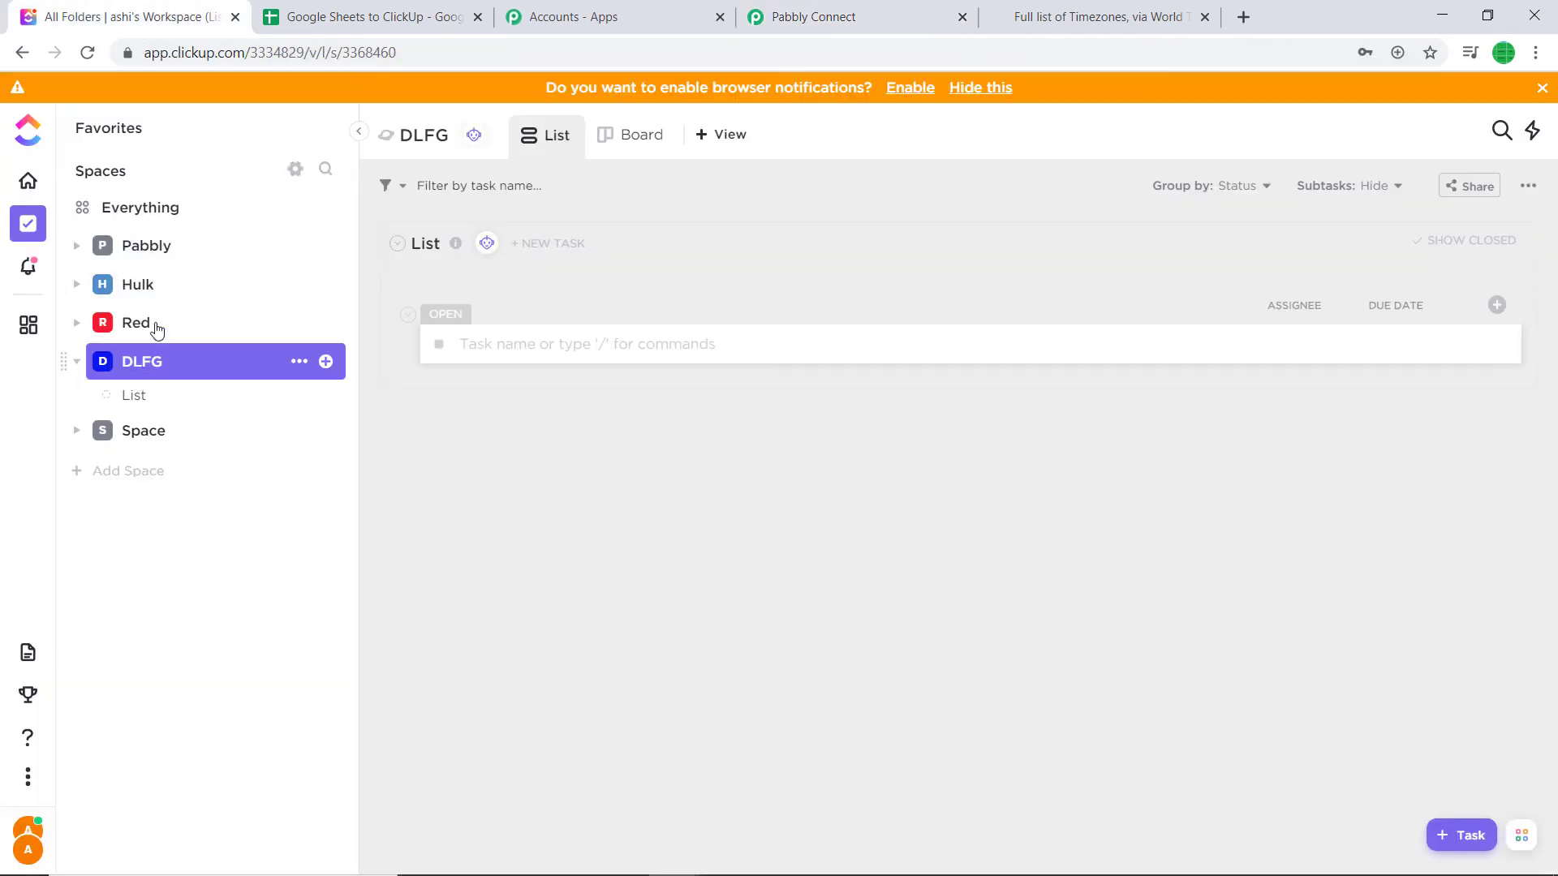
{"action": "left_click", "coordinate": [146, 252]}
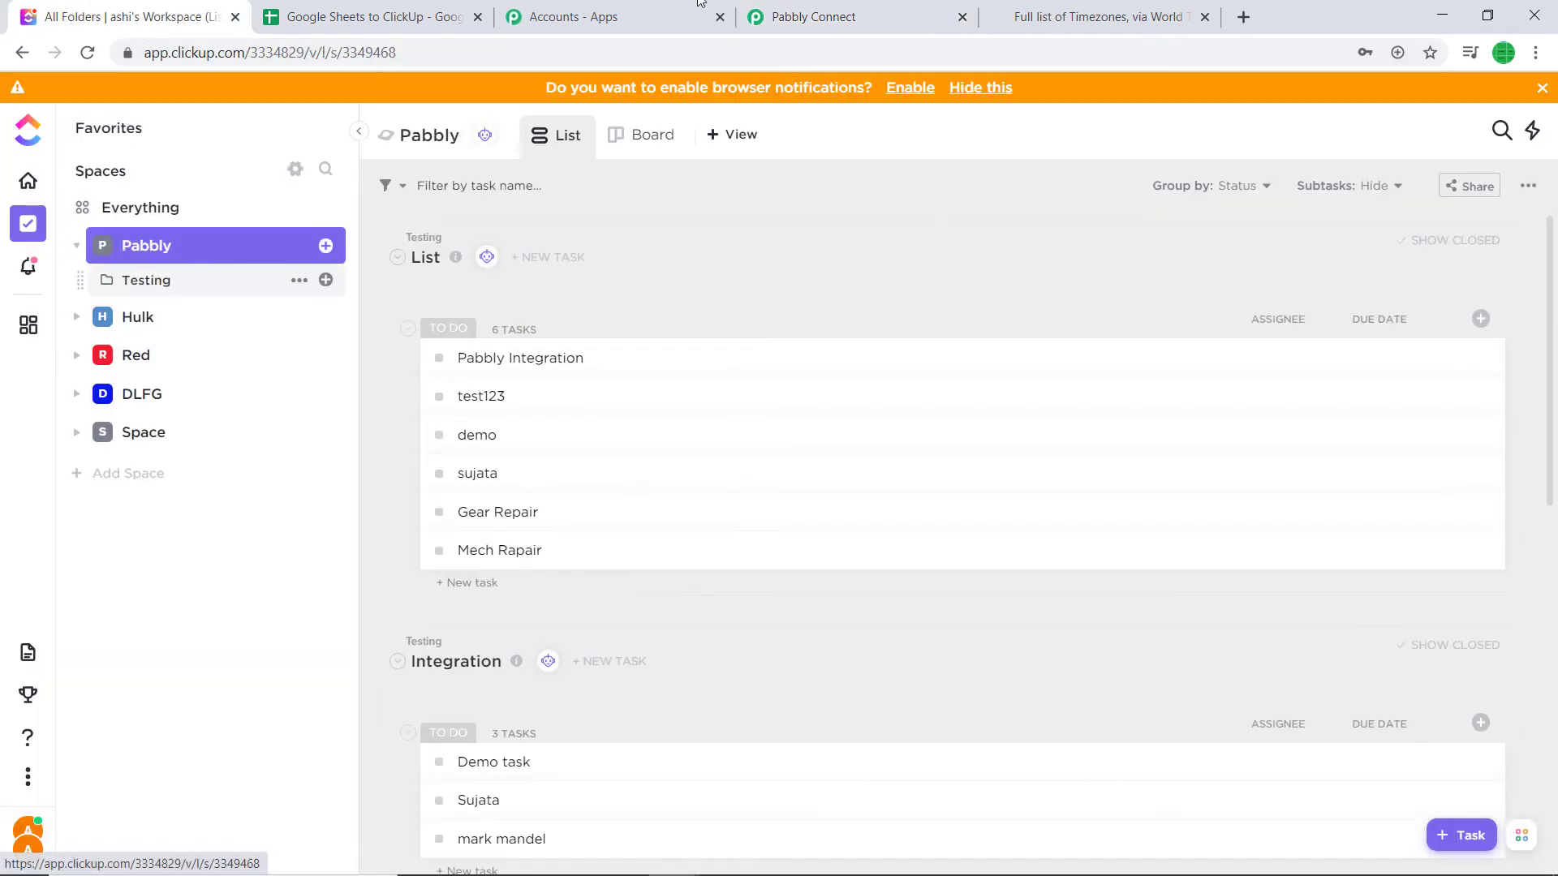
{"action": "left_click", "coordinate": [843, 8]}
{"action": "left_click", "coordinate": [521, 449]}
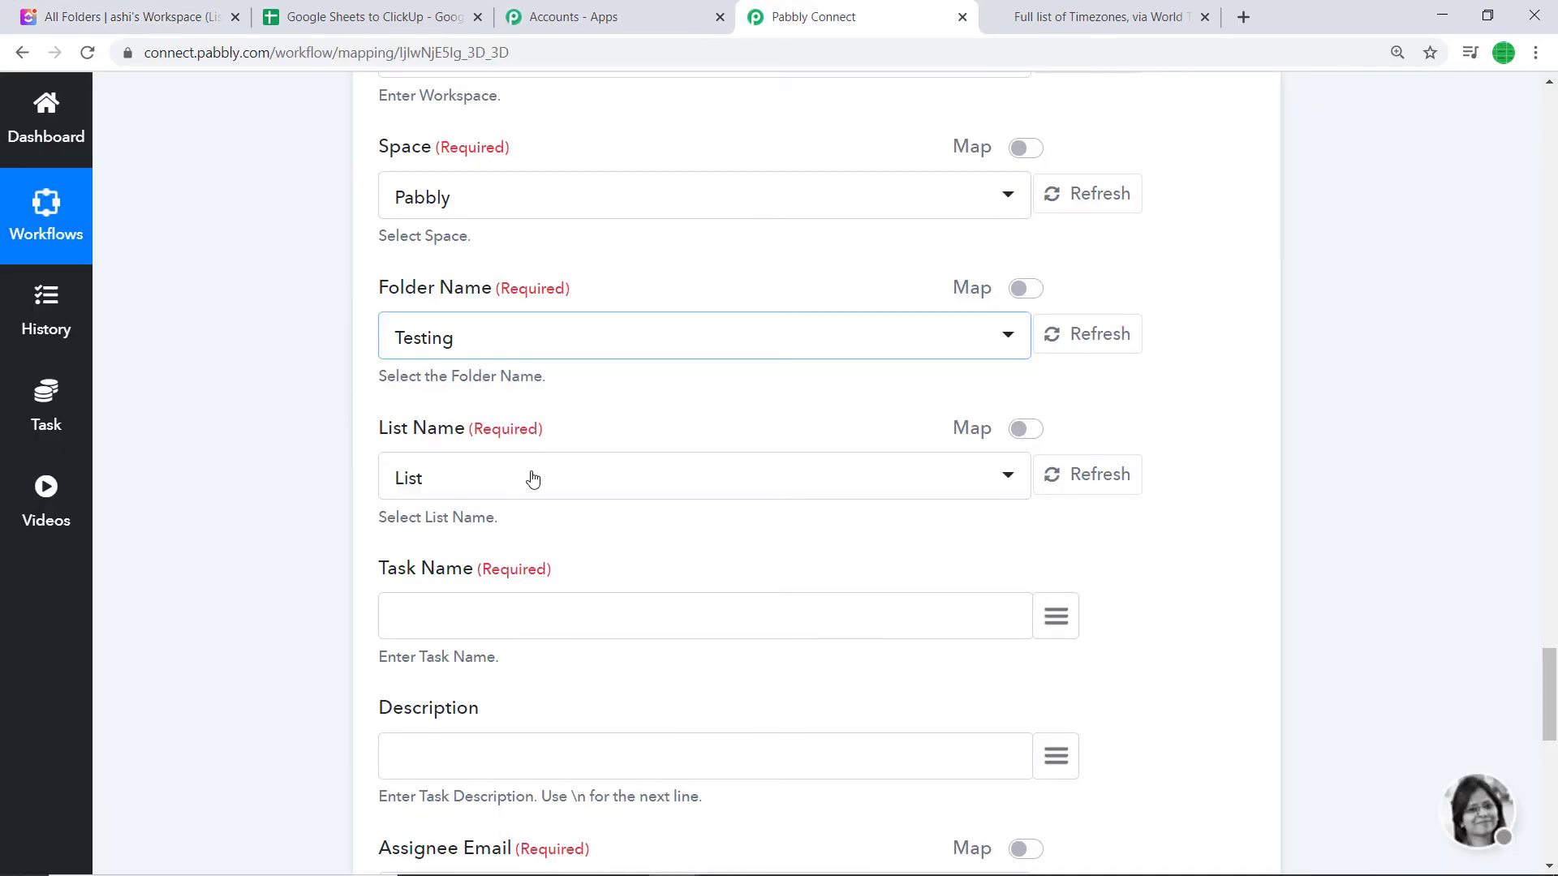
Check the lists inside the Testing folder in ClickUp, and select List as the List Name in Pabbly Connect
{"action": "scroll", "coordinate": [454, 405], "scroll_direction": "down", "scroll_amount": 1}
{"action": "left_click", "coordinate": [531, 391]}
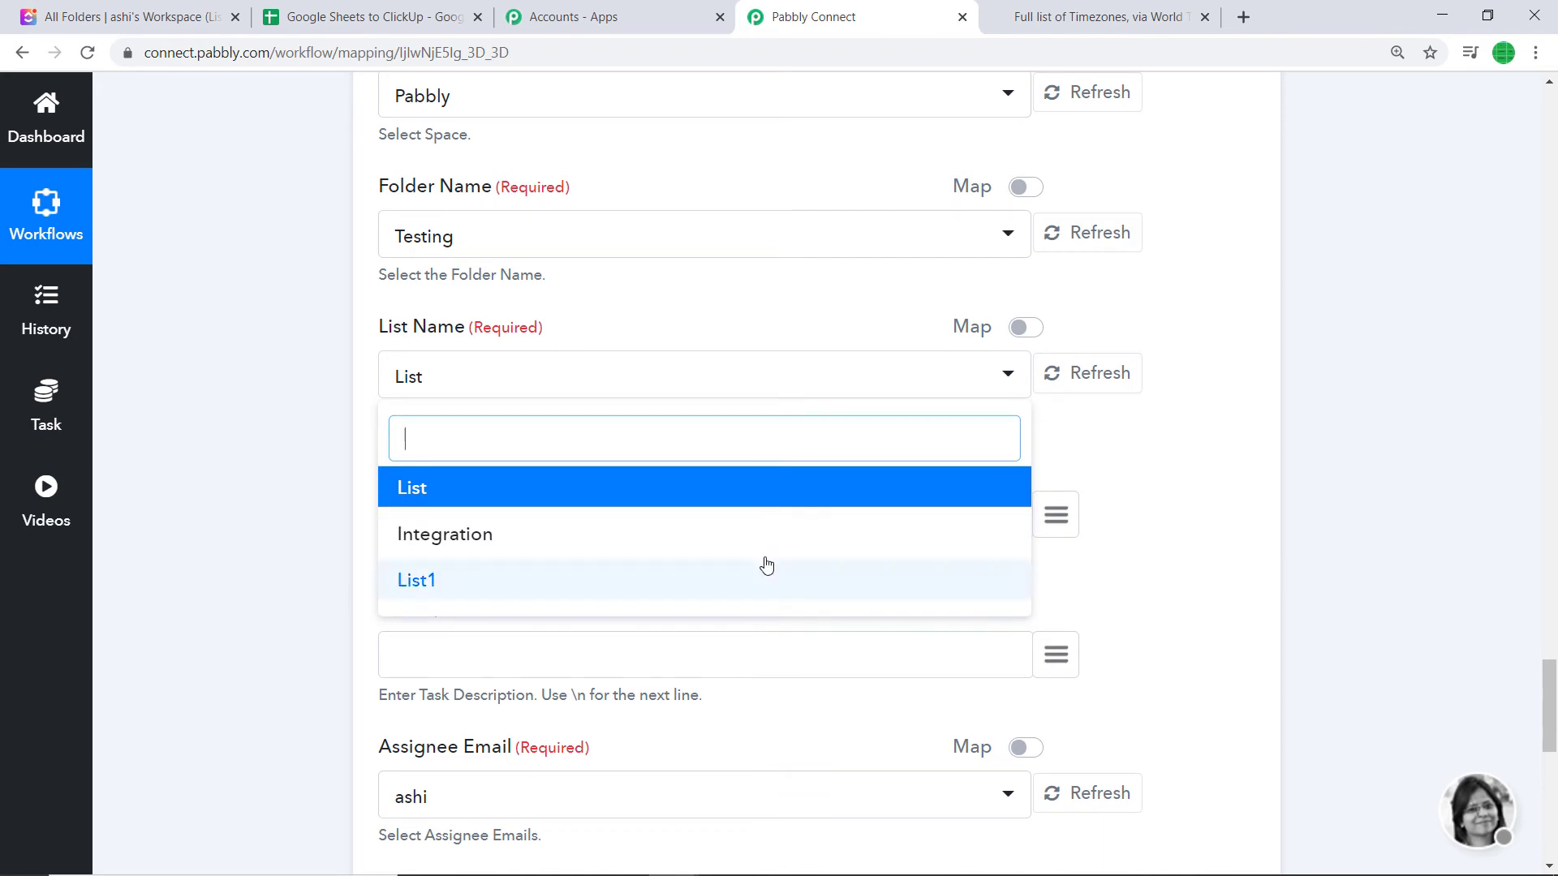
{"action": "left_click", "coordinate": [153, 16]}
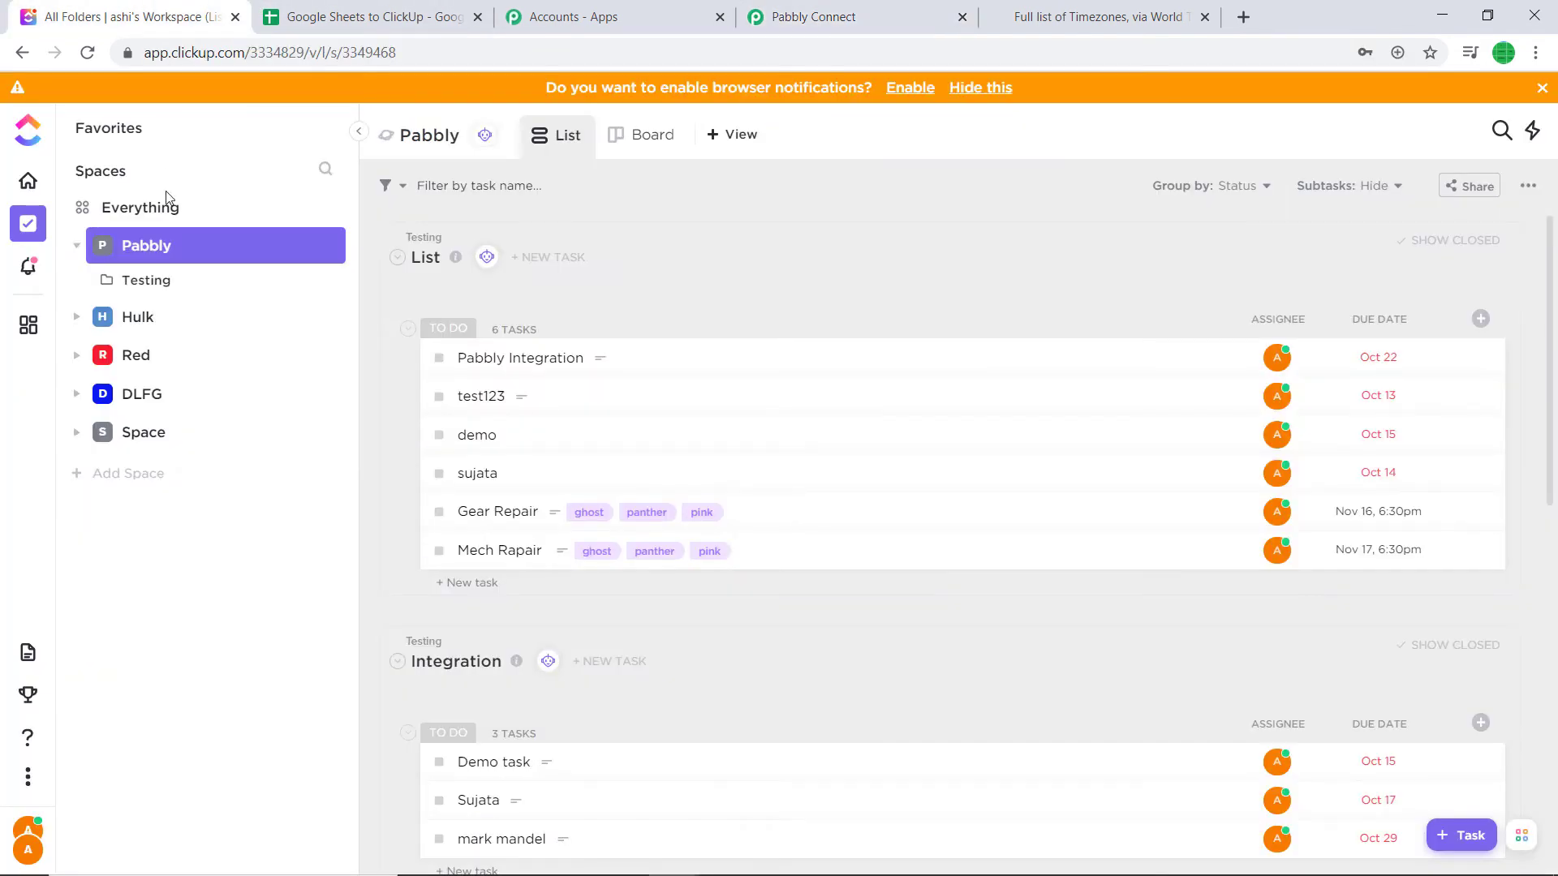
{"action": "left_click", "coordinate": [156, 282]}
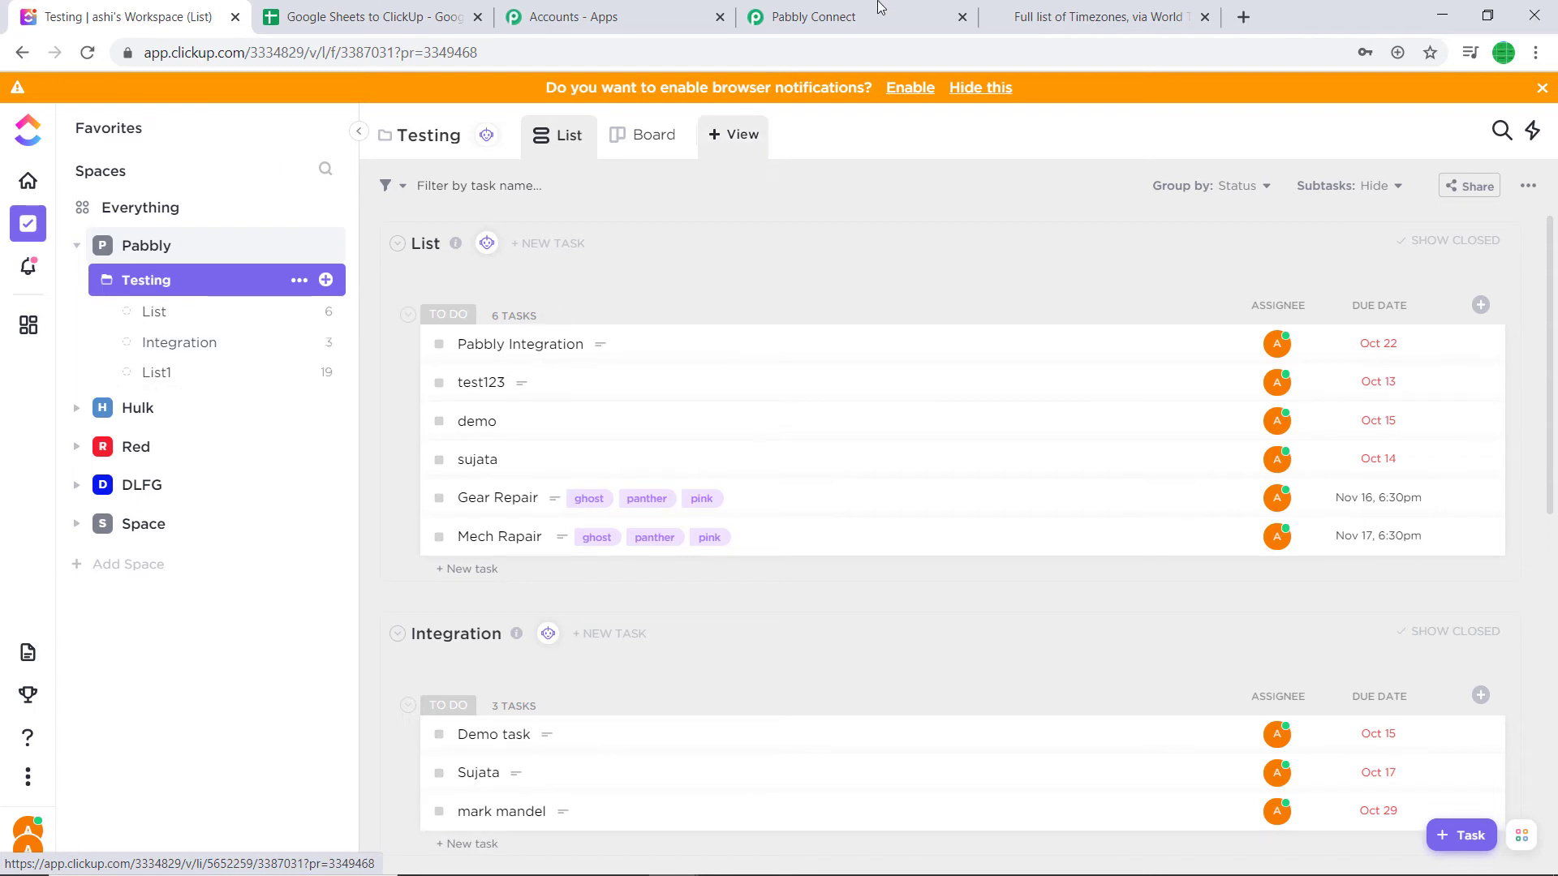
{"action": "left_click", "coordinate": [820, 17]}
{"action": "left_click", "coordinate": [487, 491]}
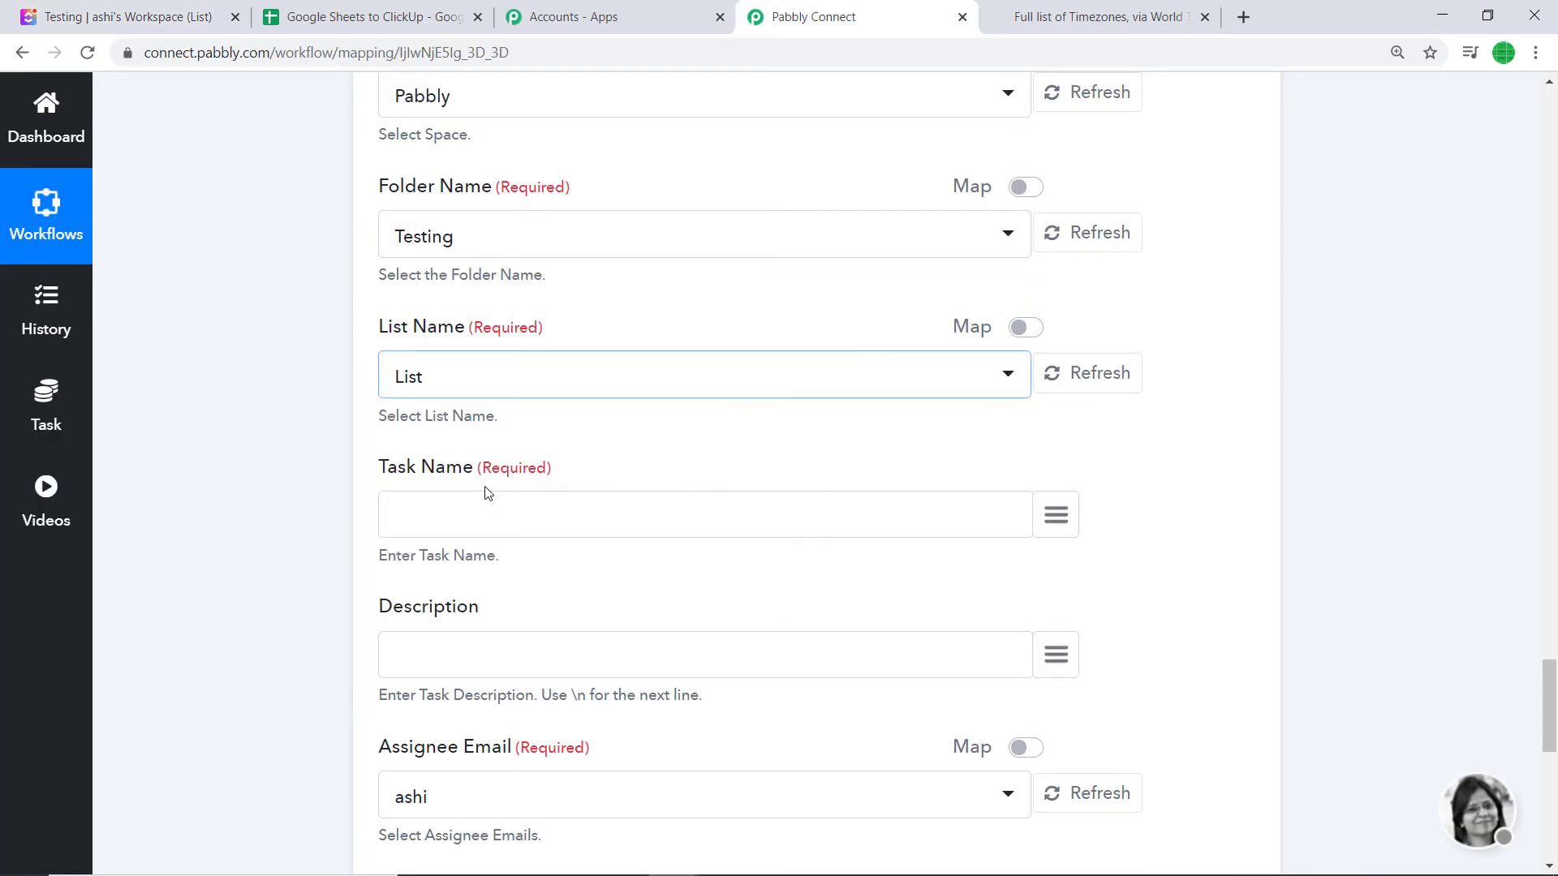
Map the trigger's Task value to the Task Name field, checking it against the task in the Google Sheets row
{"action": "scroll", "coordinate": [525, 490], "scroll_direction": "down", "scroll_amount": 1}
{"action": "scroll", "coordinate": [629, 435], "scroll_direction": "down", "scroll_amount": 1}
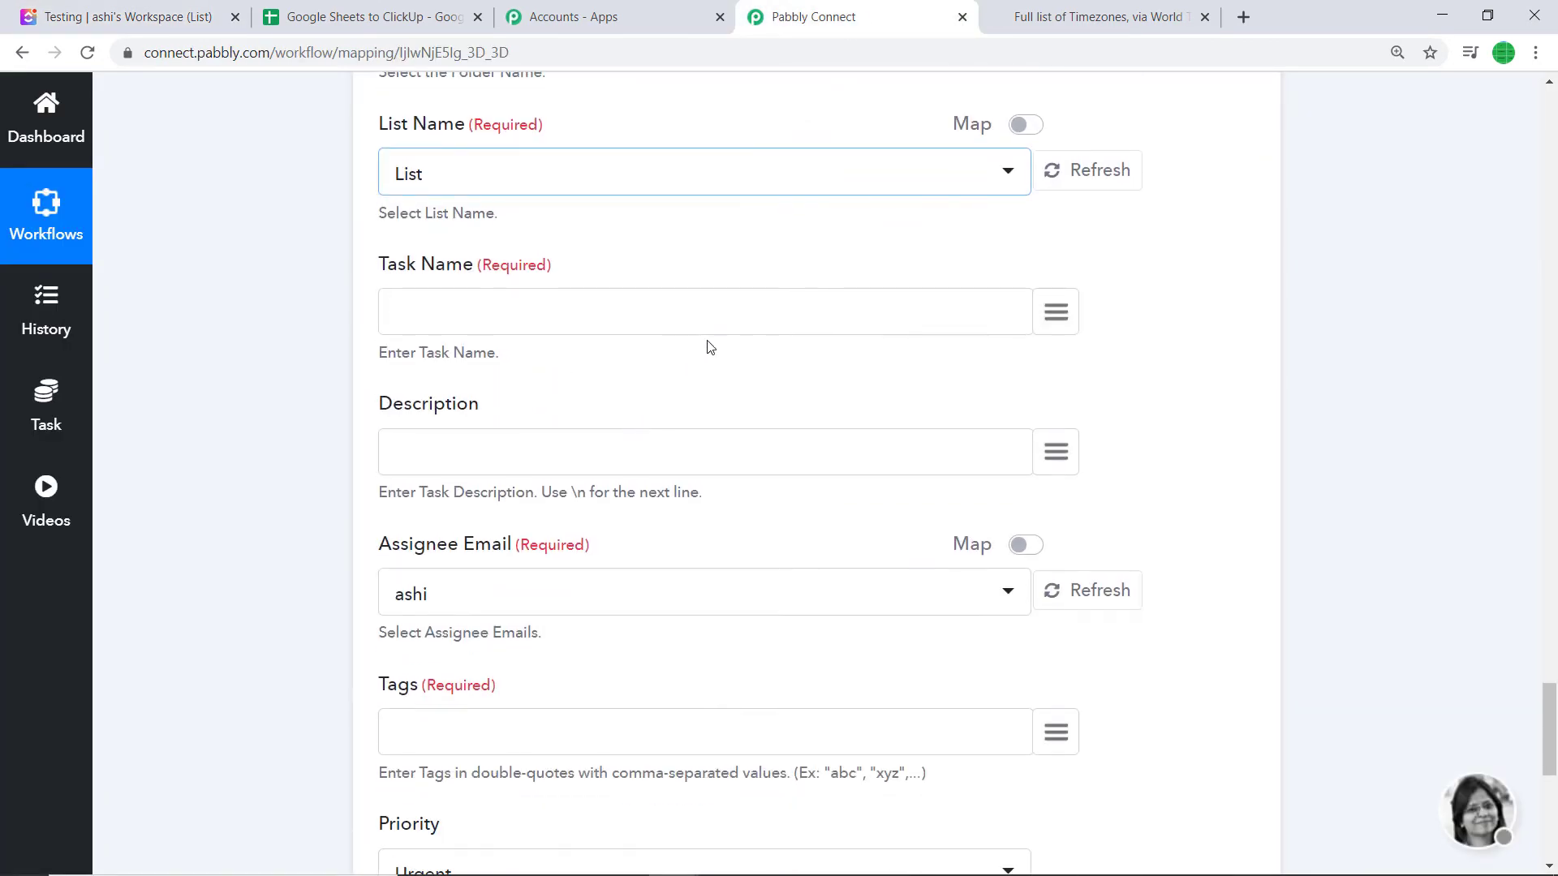
{"action": "left_click", "coordinate": [1072, 324]}
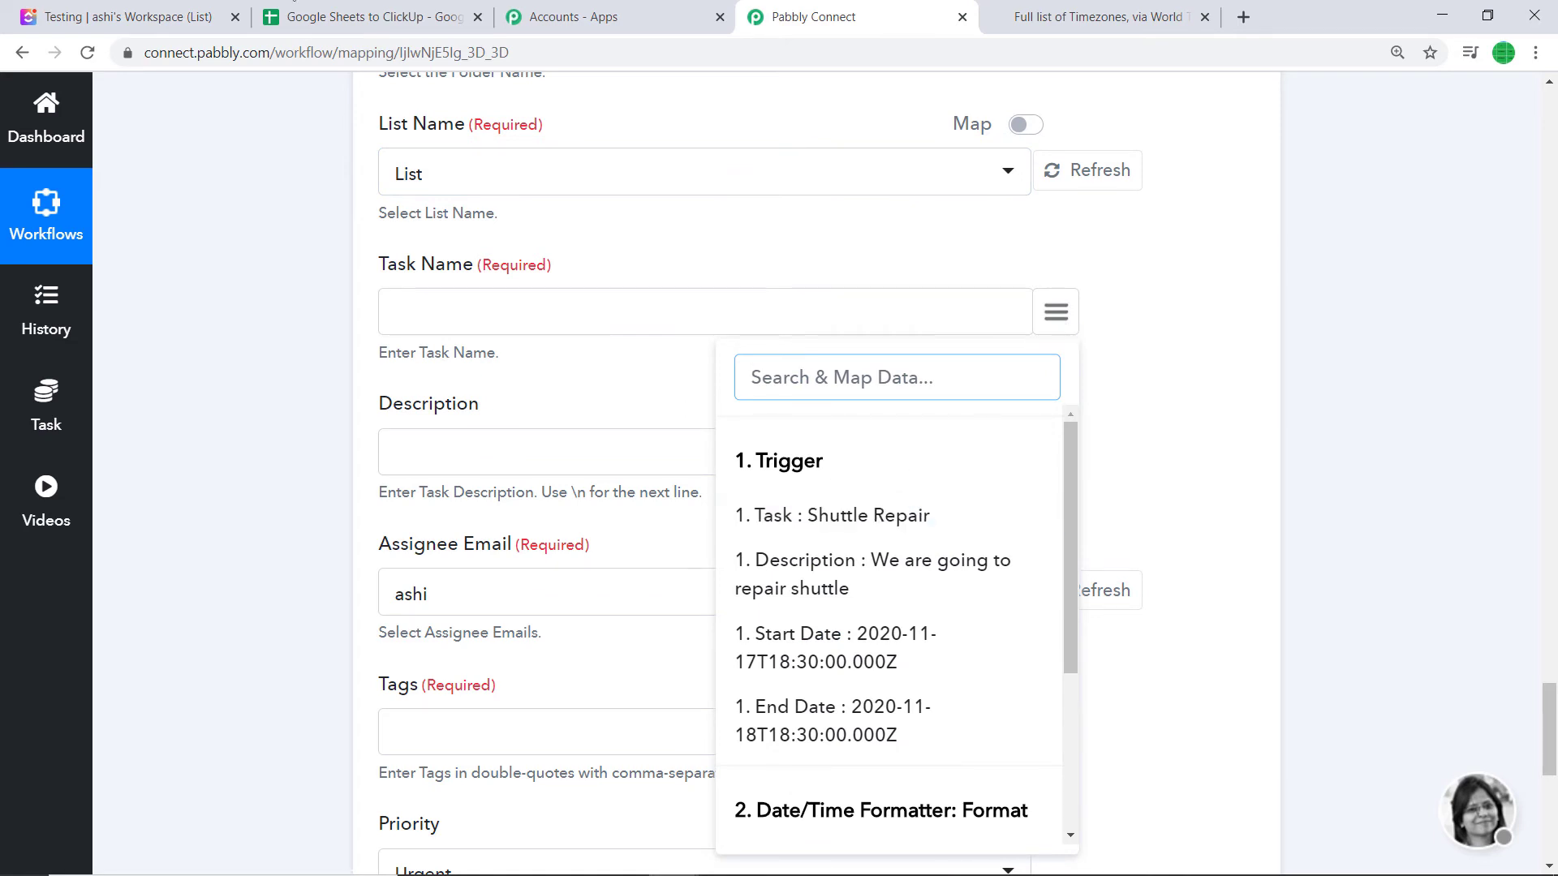
{"action": "left_click", "coordinate": [305, 12]}
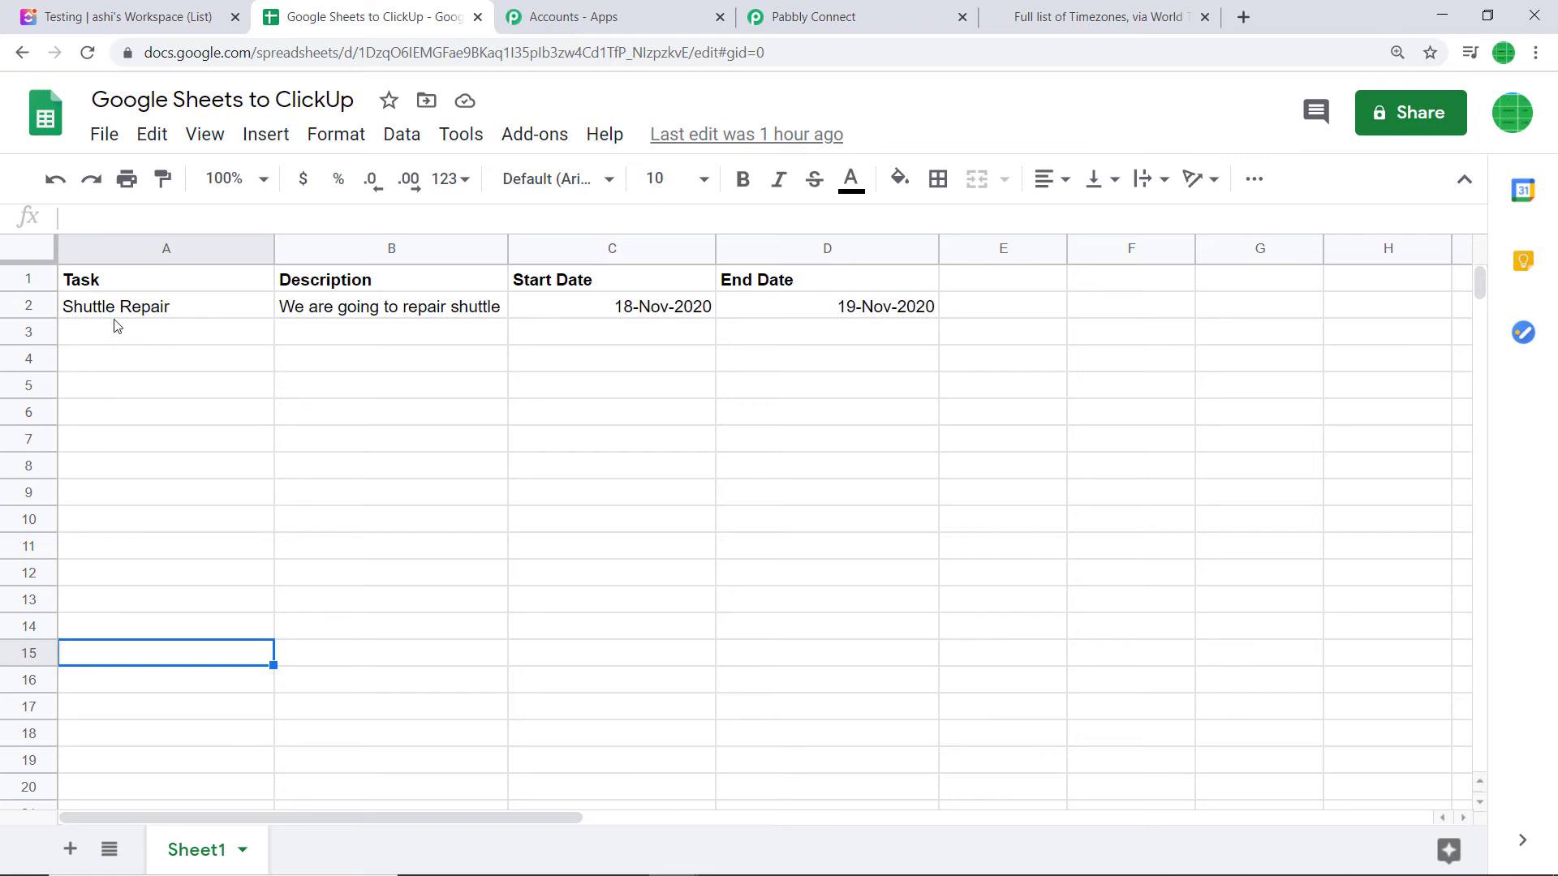
{"action": "left_click", "coordinate": [820, 13]}
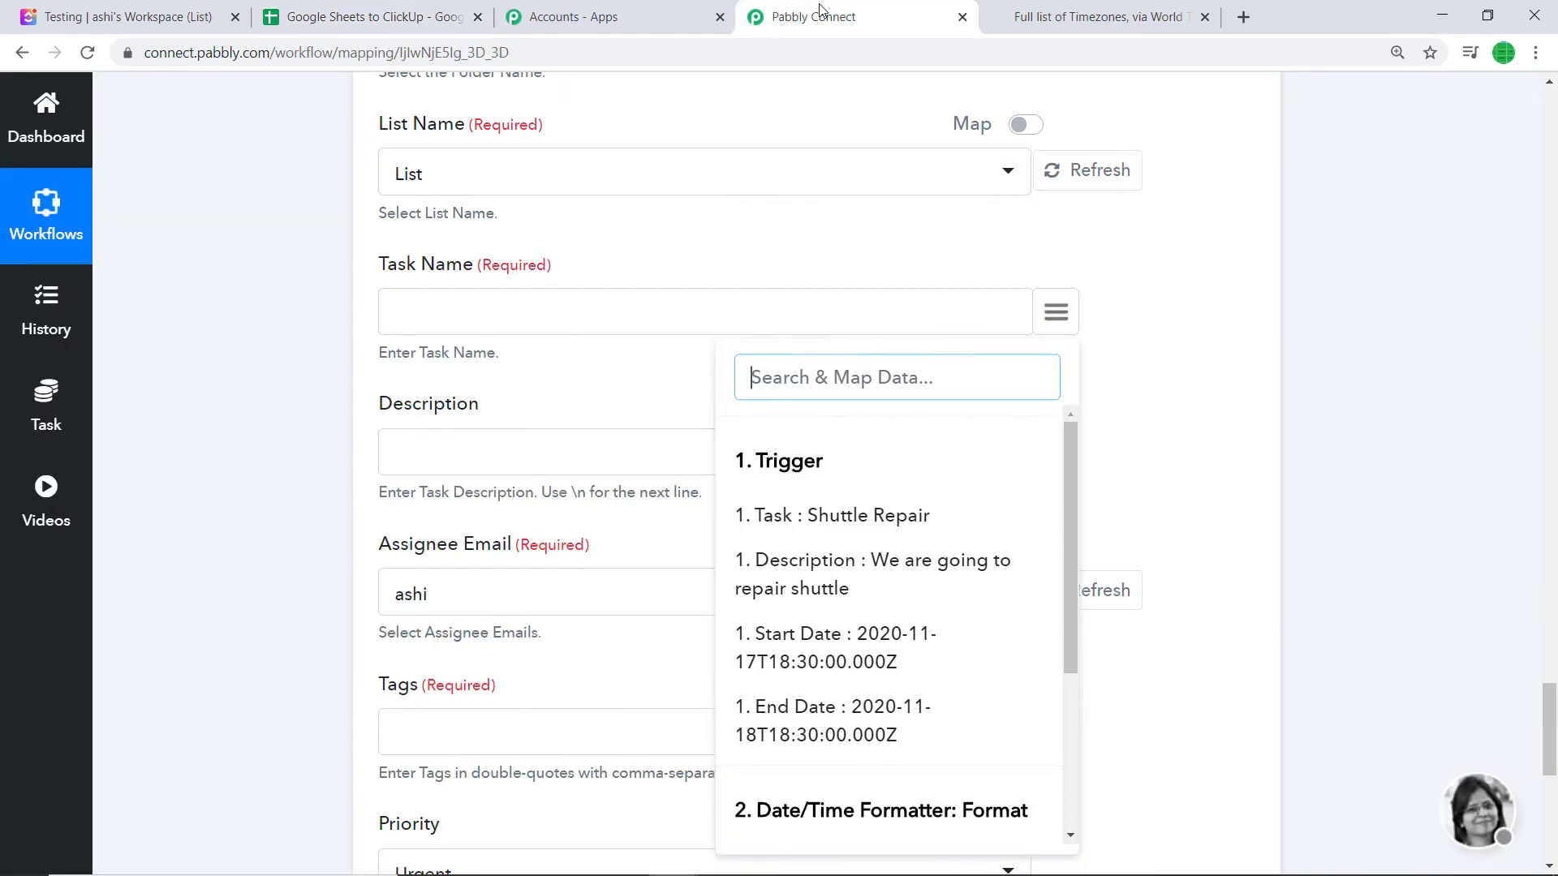
{"action": "left_click", "coordinate": [814, 517]}
{"action": "scroll", "coordinate": [516, 375], "scroll_direction": "down", "scroll_amount": 2}
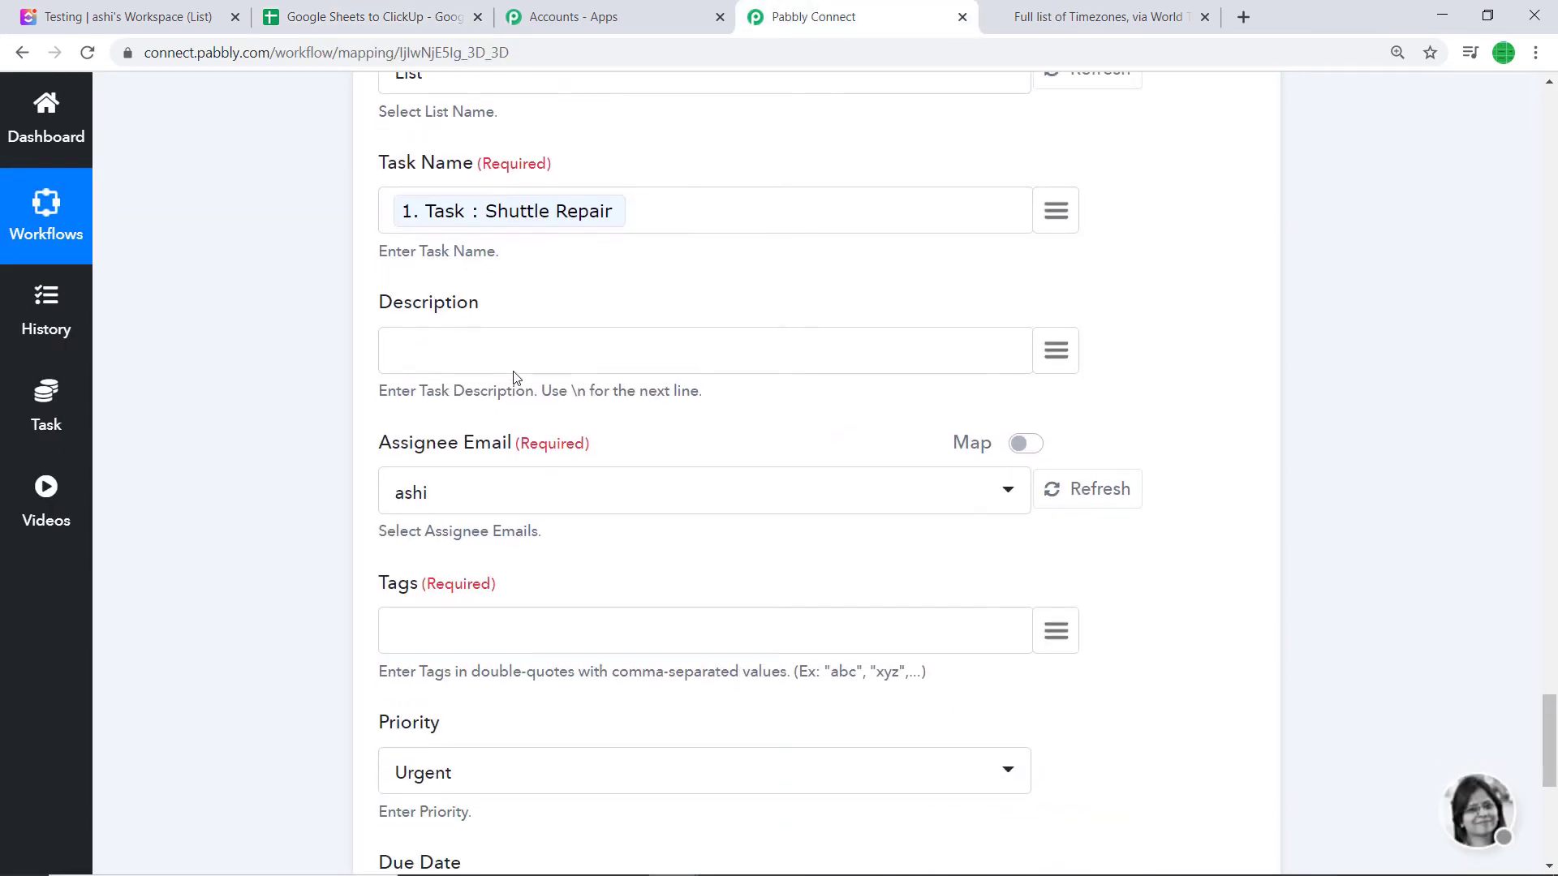
Map the trigger's Description value to the Description field and compare it with the Description column in Google Sheets
{"action": "scroll", "coordinate": [555, 281], "scroll_direction": "up", "scroll_amount": 1}
{"action": "scroll", "coordinate": [394, 340], "scroll_direction": "down", "scroll_amount": 1}
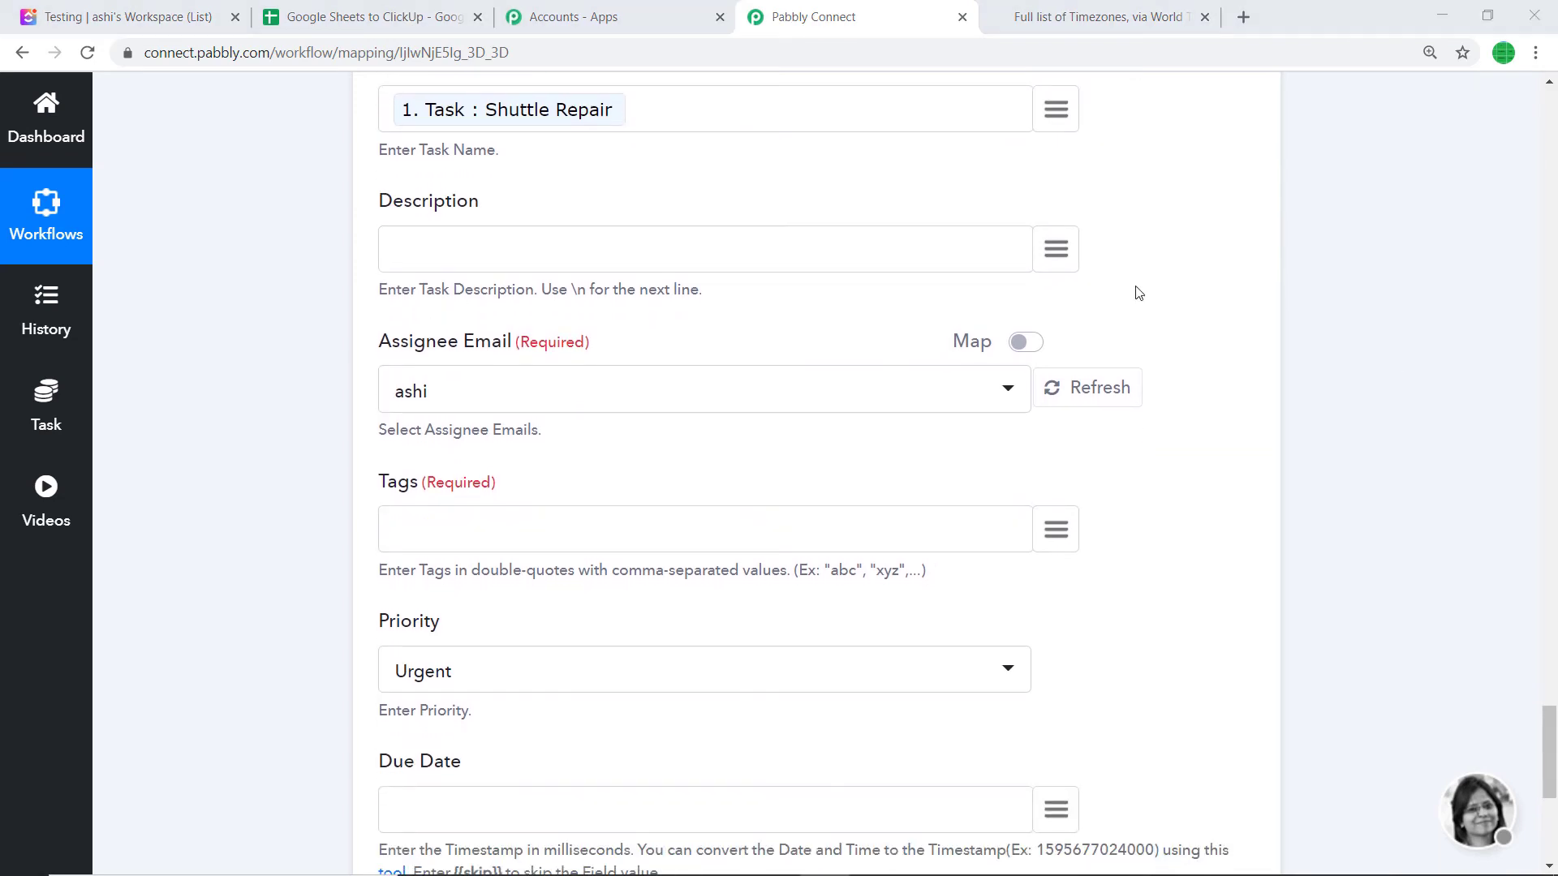
{"action": "left_click", "coordinate": [1061, 254]}
{"action": "type", "text": "des"}
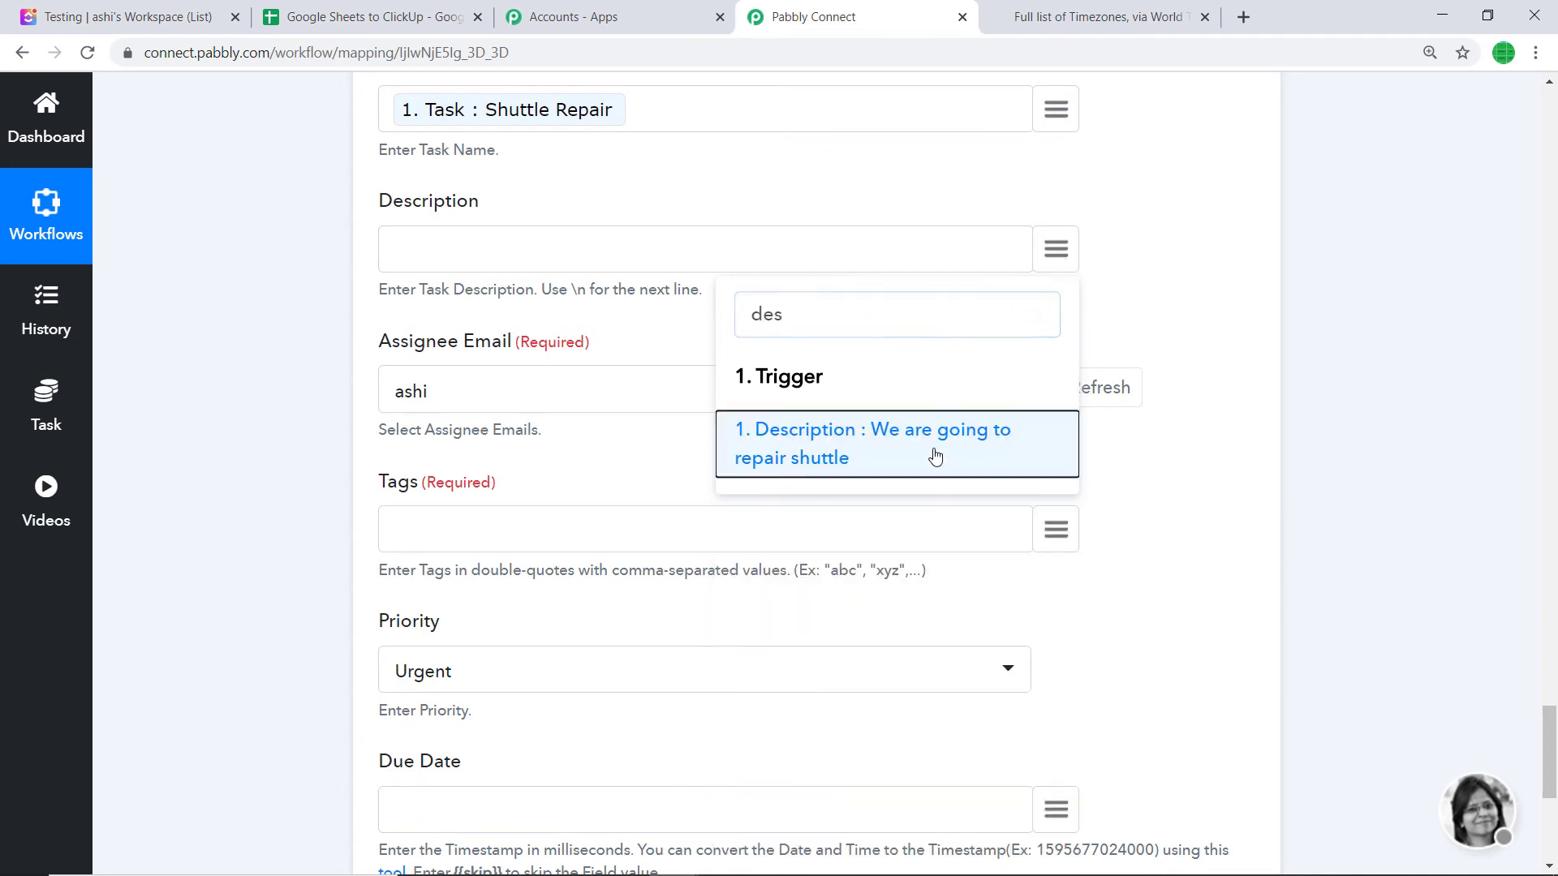
{"action": "left_click", "coordinate": [933, 453]}
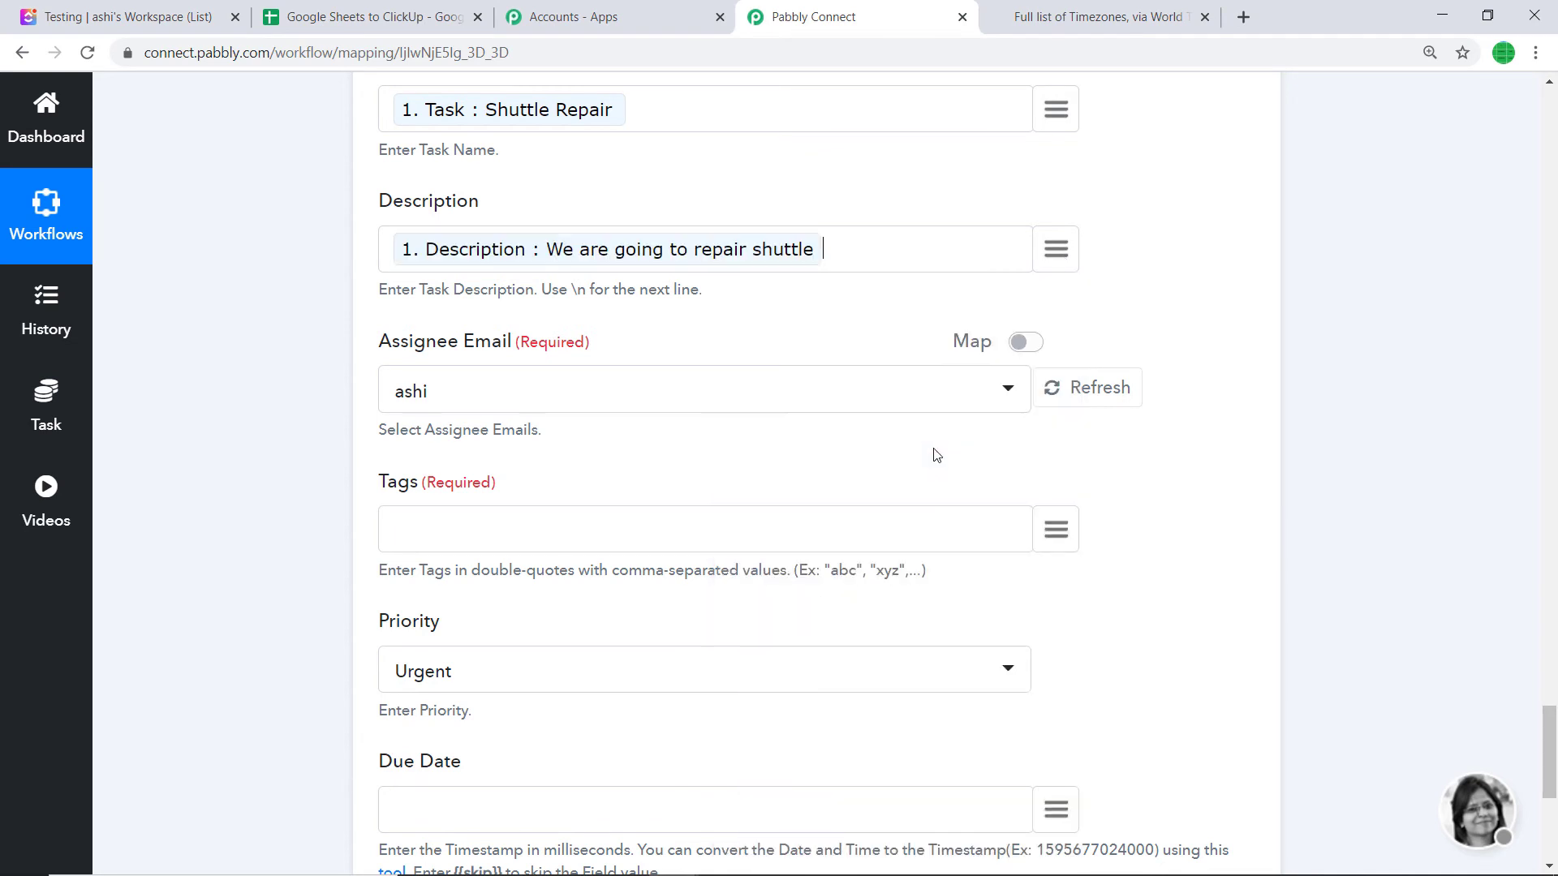
{"action": "left_click", "coordinate": [330, 6]}
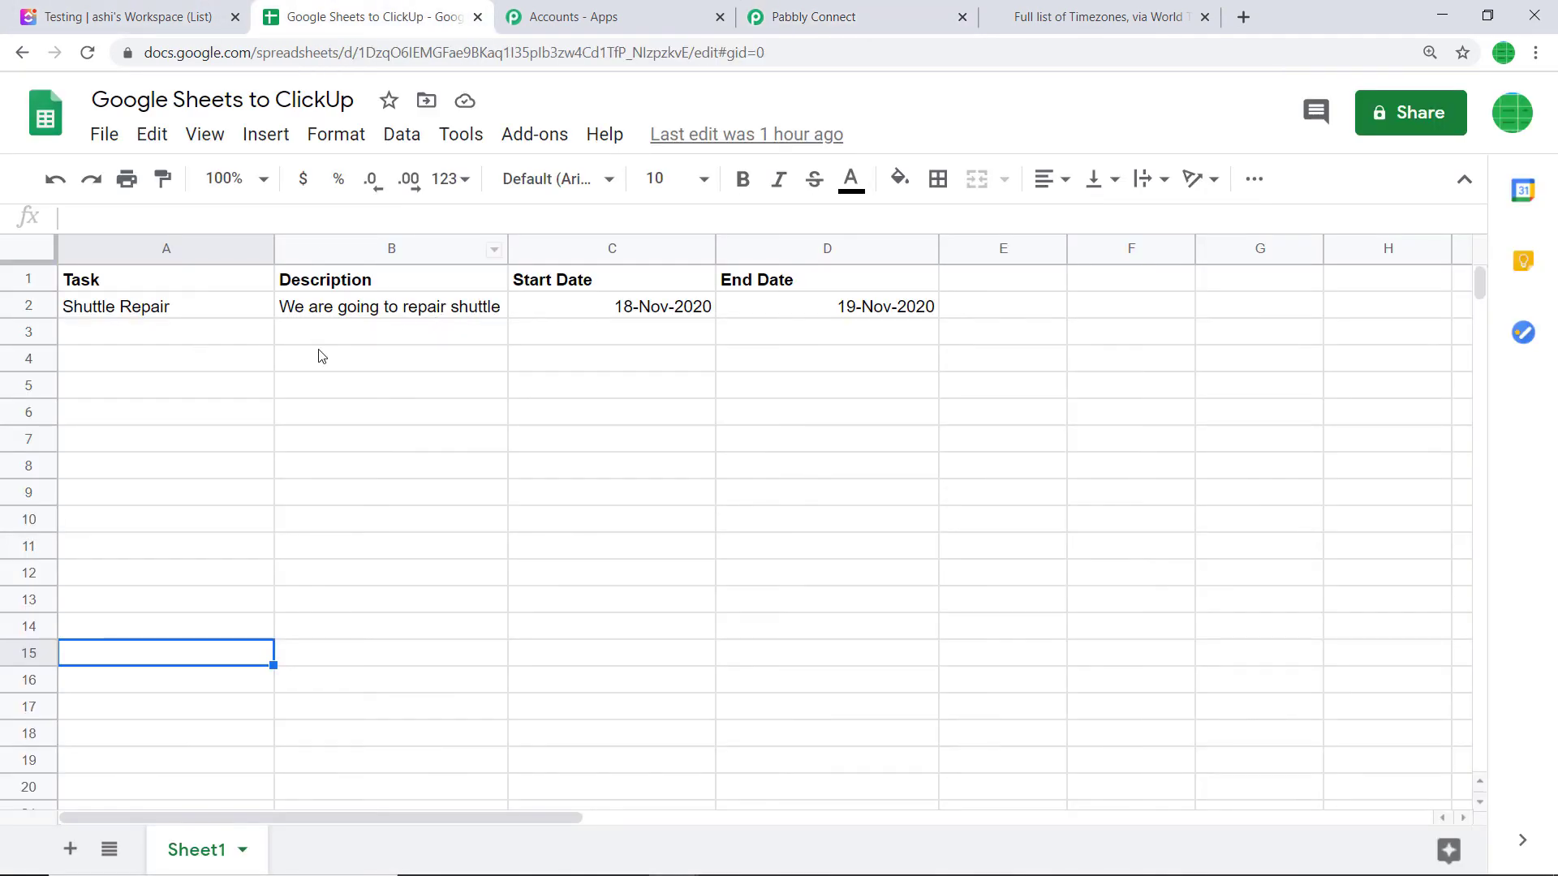
{"action": "left_click", "coordinate": [860, 17]}
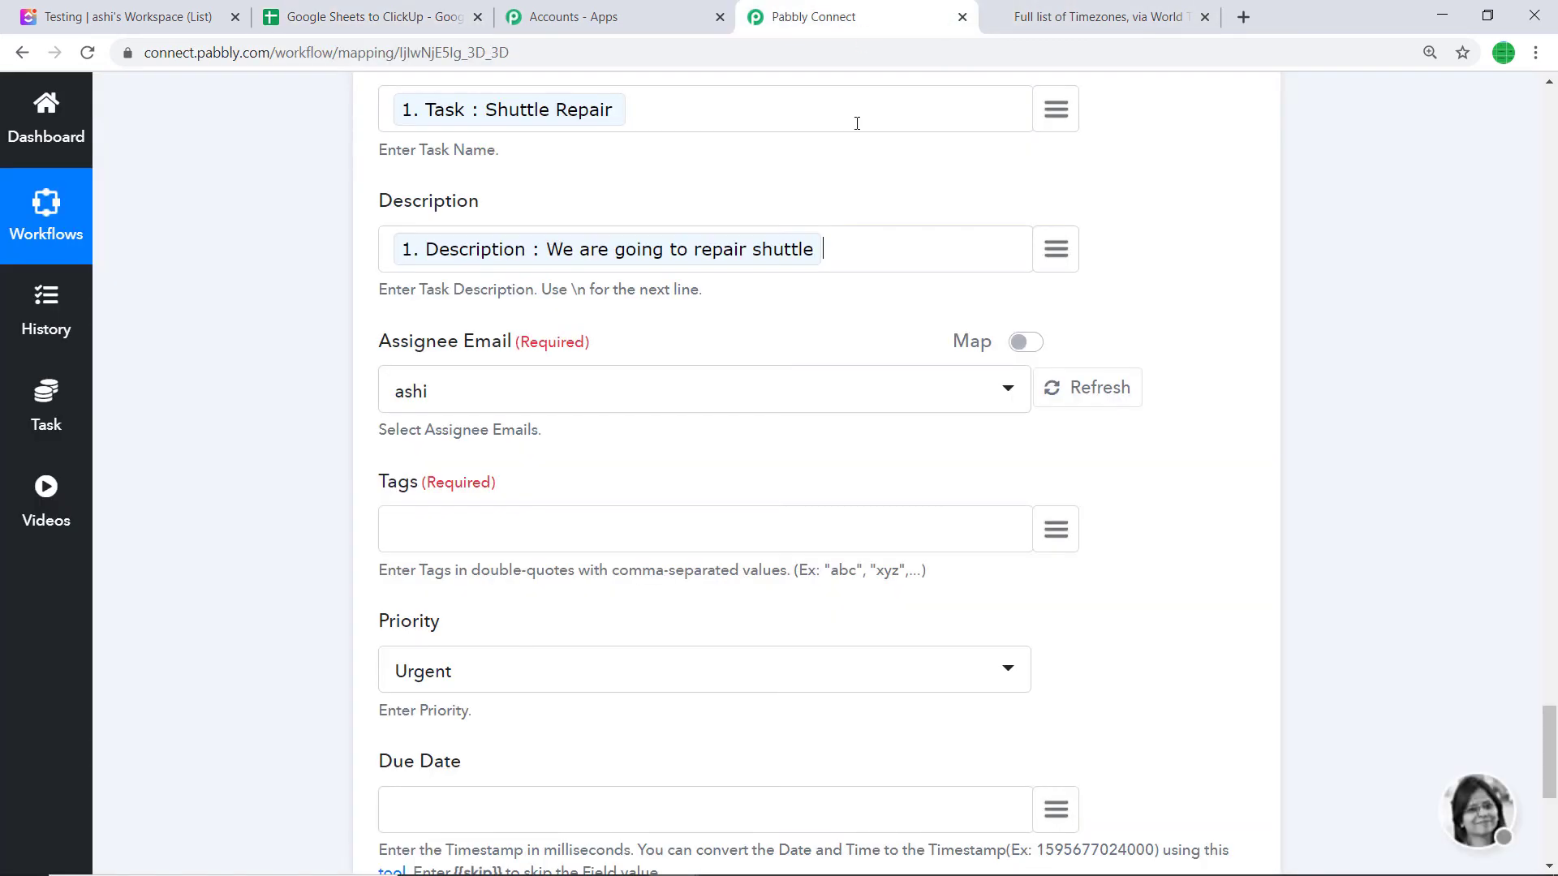
Enter "pink","shiny","metal" as the task tags and set the Priority to High
{"action": "scroll", "coordinate": [538, 559], "scroll_direction": "down", "scroll_amount": 1}
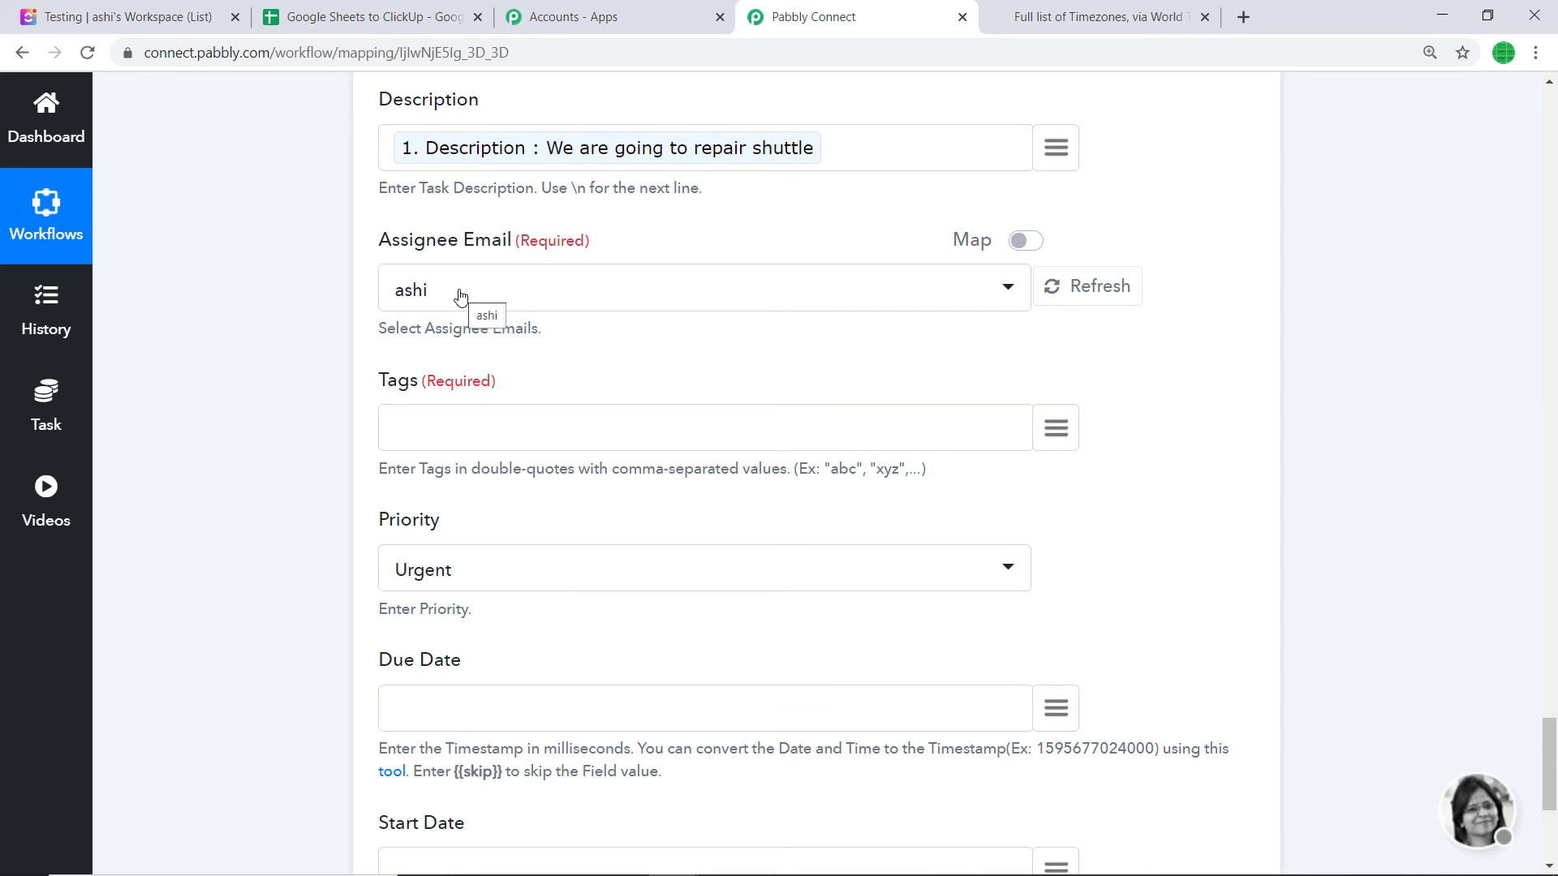
{"action": "scroll", "coordinate": [461, 325], "scroll_direction": "down", "scroll_amount": 1}
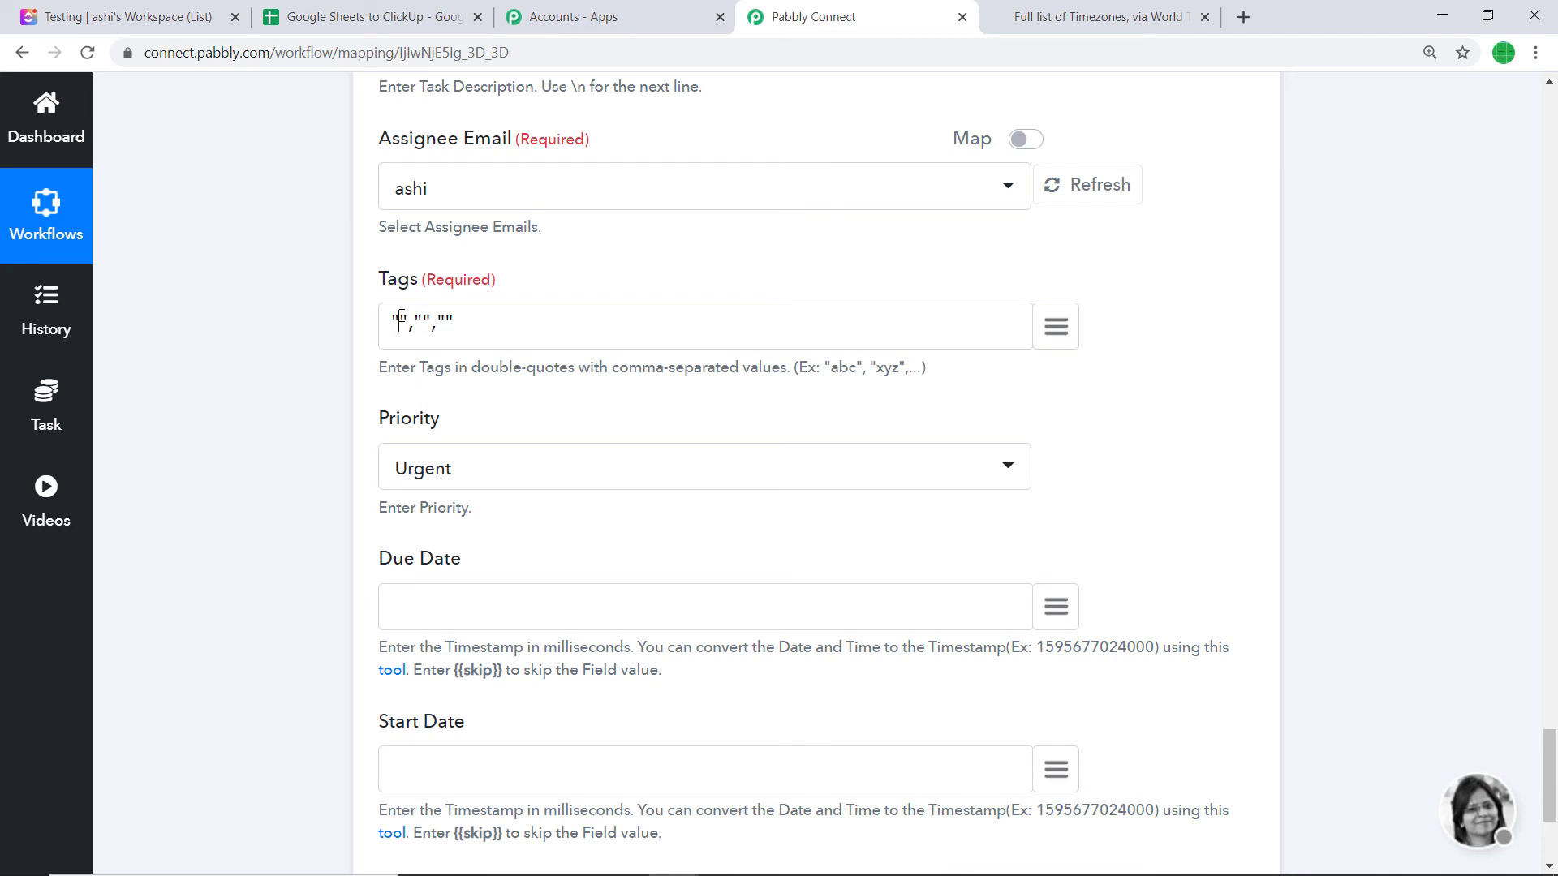
{"action": "type", "text": "pink"}
{"action": "type", "text": "shiny\",\"metal"}
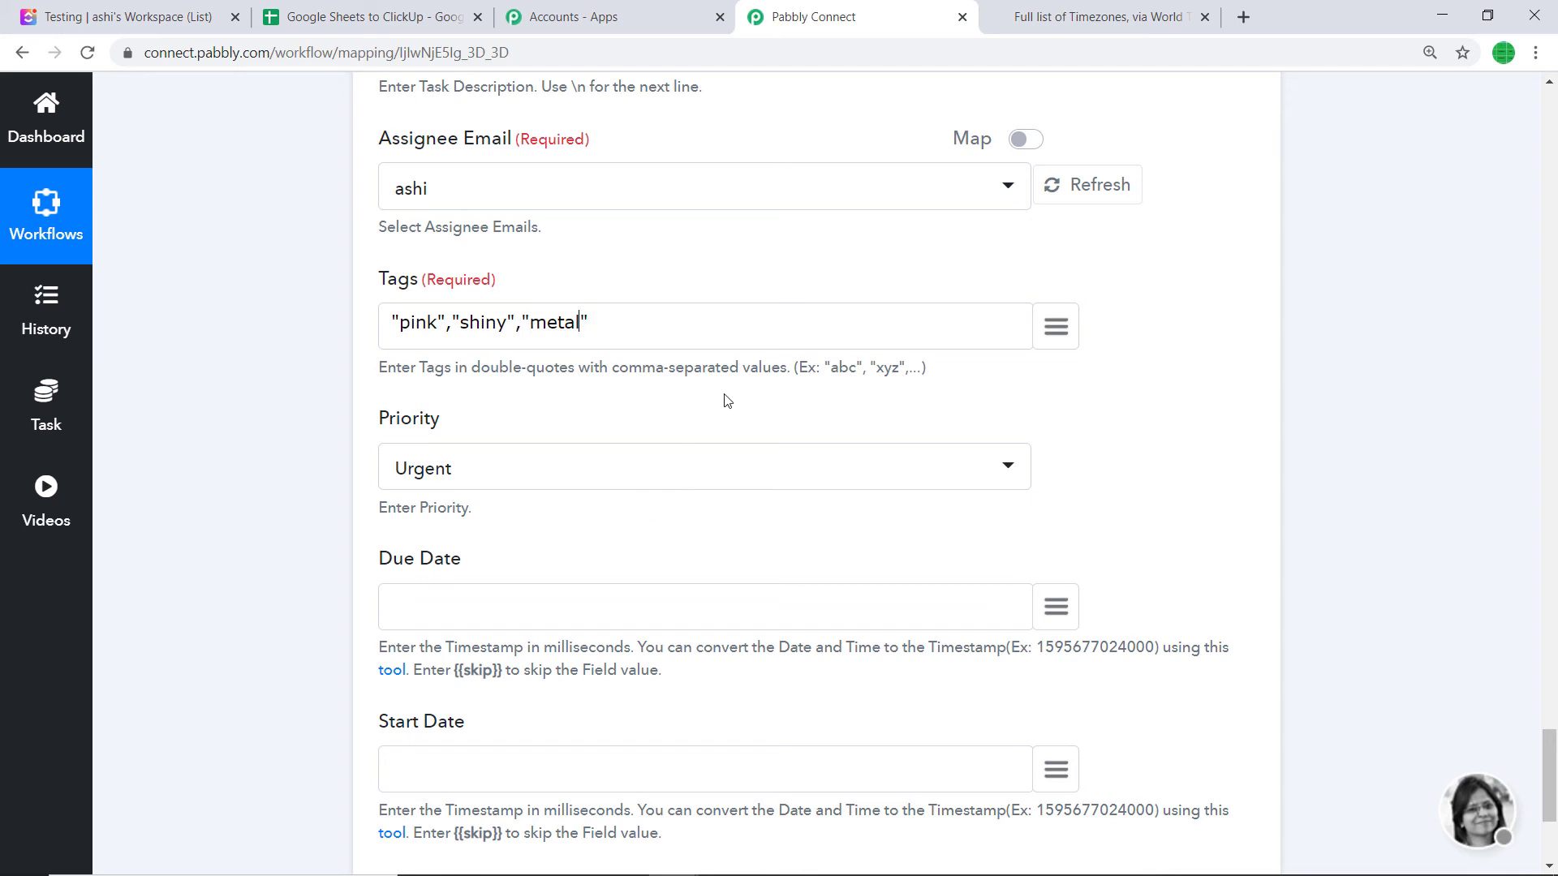
{"action": "scroll", "coordinate": [726, 400], "scroll_direction": "down", "scroll_amount": 1}
{"action": "left_click", "coordinate": [490, 367]}
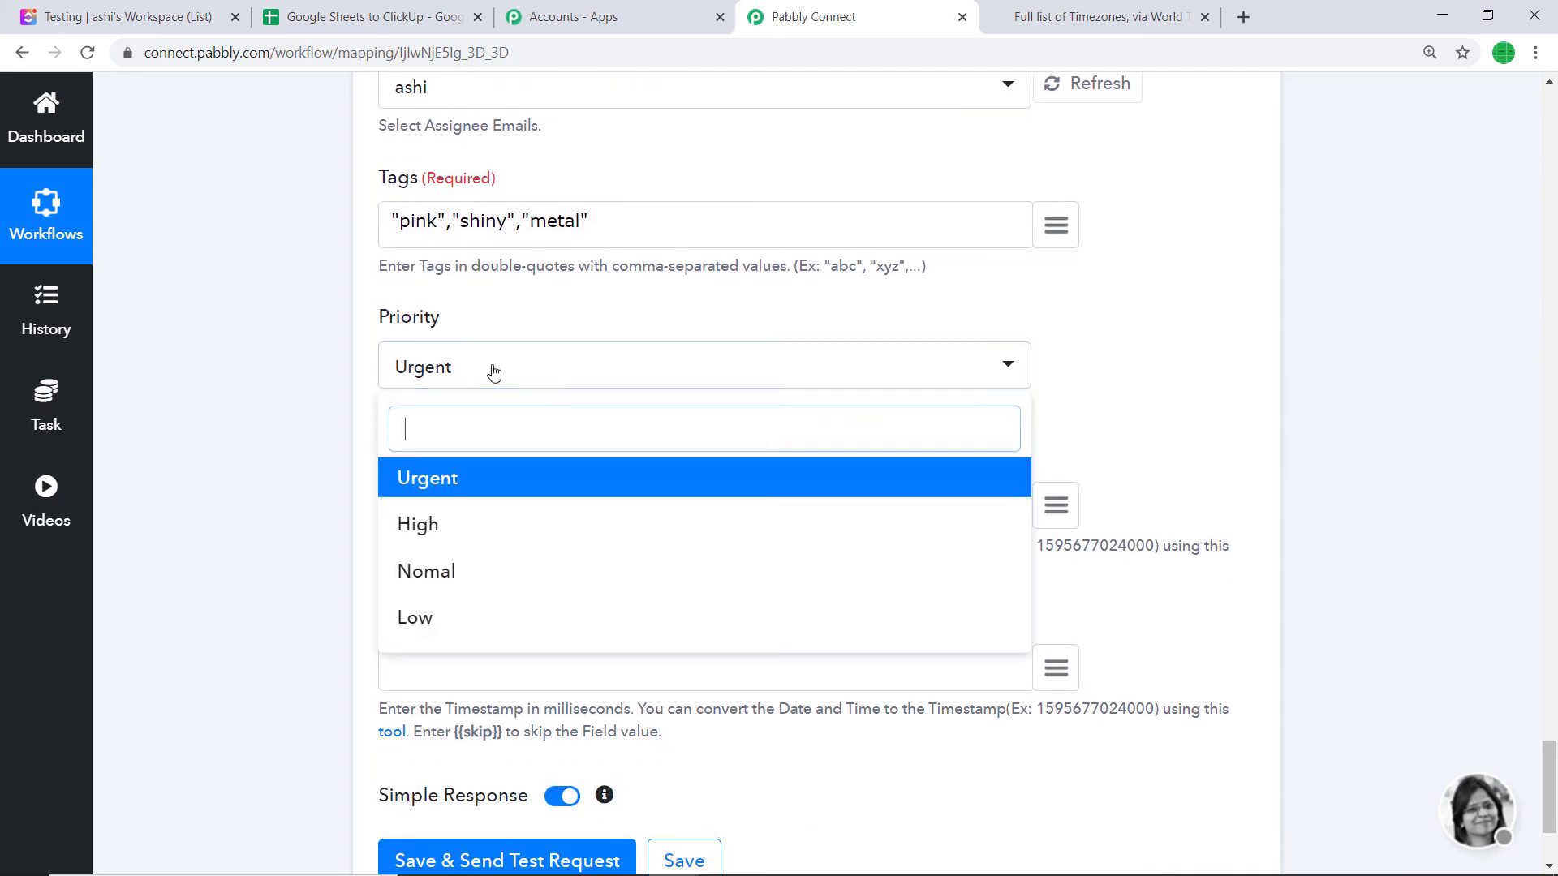
{"action": "left_click", "coordinate": [491, 523]}
{"action": "scroll", "coordinate": [479, 521], "scroll_direction": "down", "scroll_amount": 2}
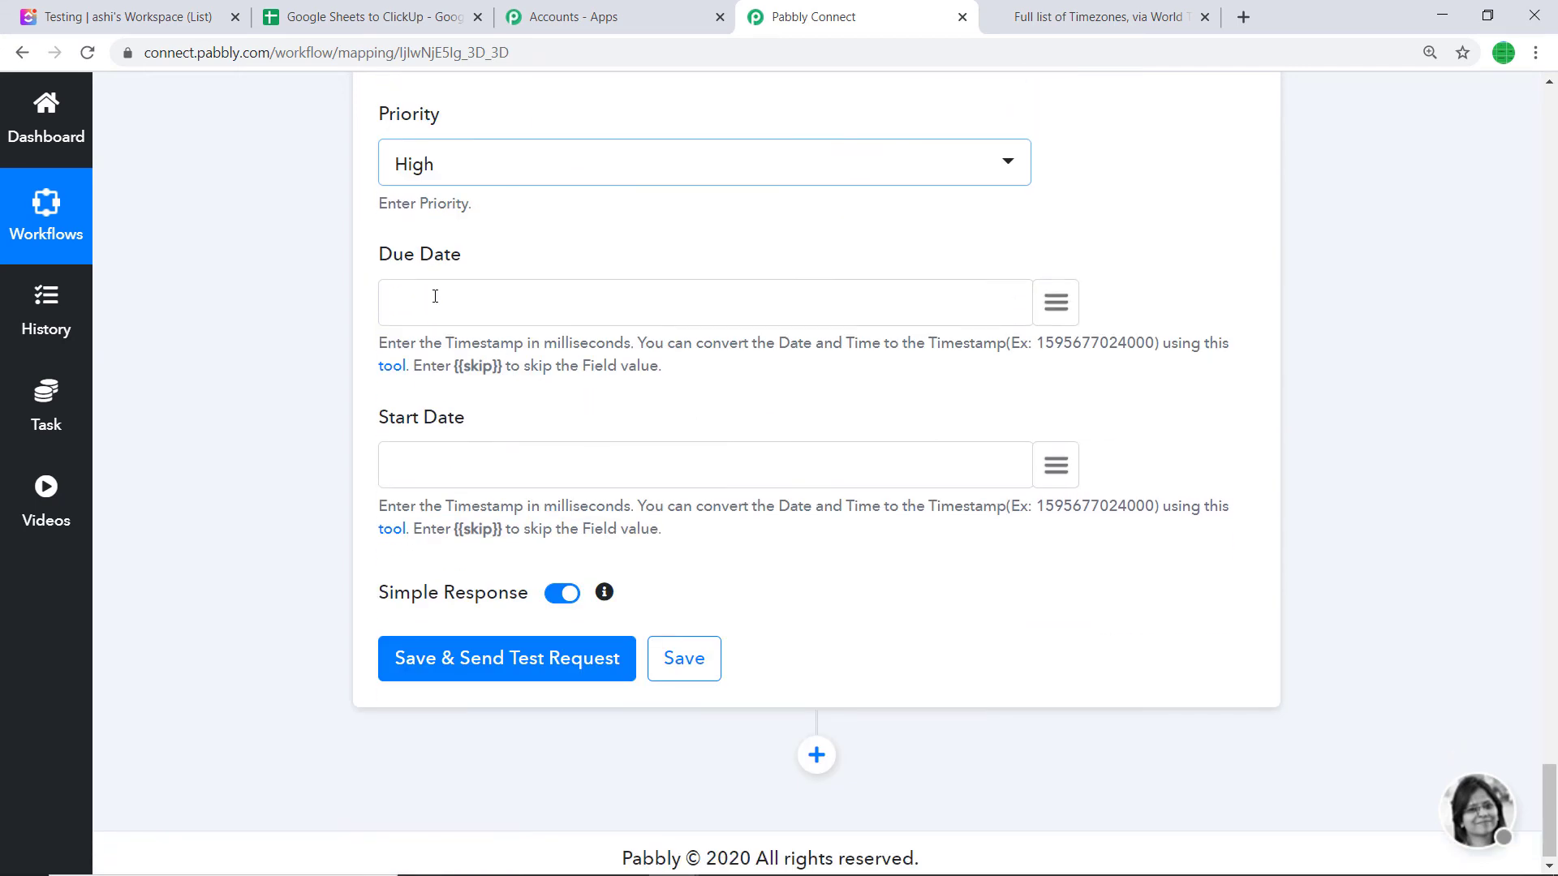
{"action": "left_click", "coordinate": [532, 305]}
{"action": "scroll", "coordinate": [661, 352], "scroll_direction": "up", "scroll_amount": 1}
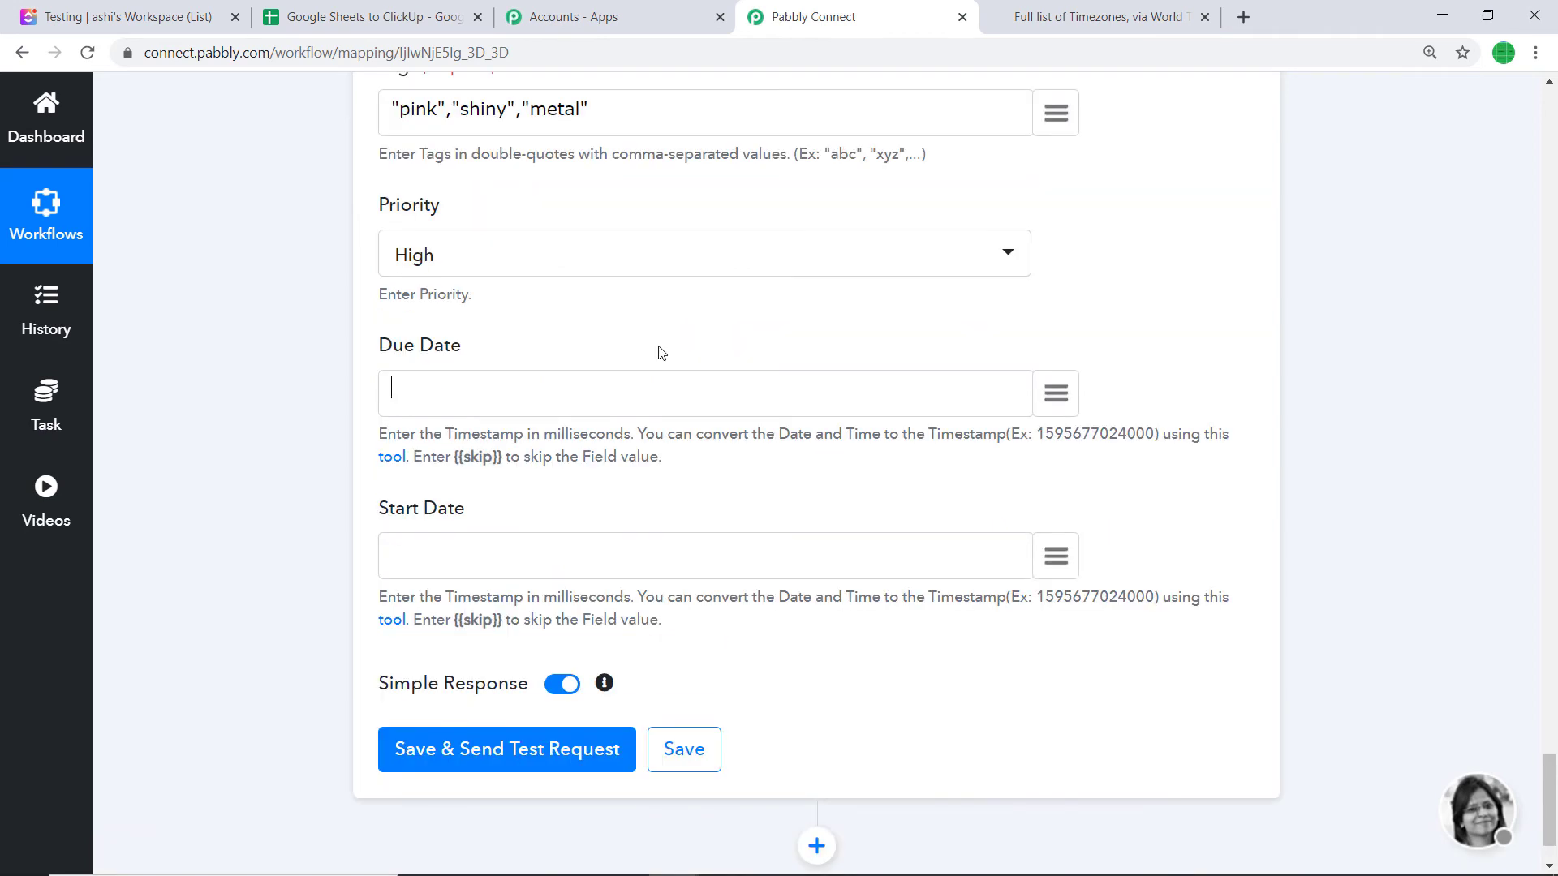
{"action": "left_click", "coordinate": [1056, 393]}
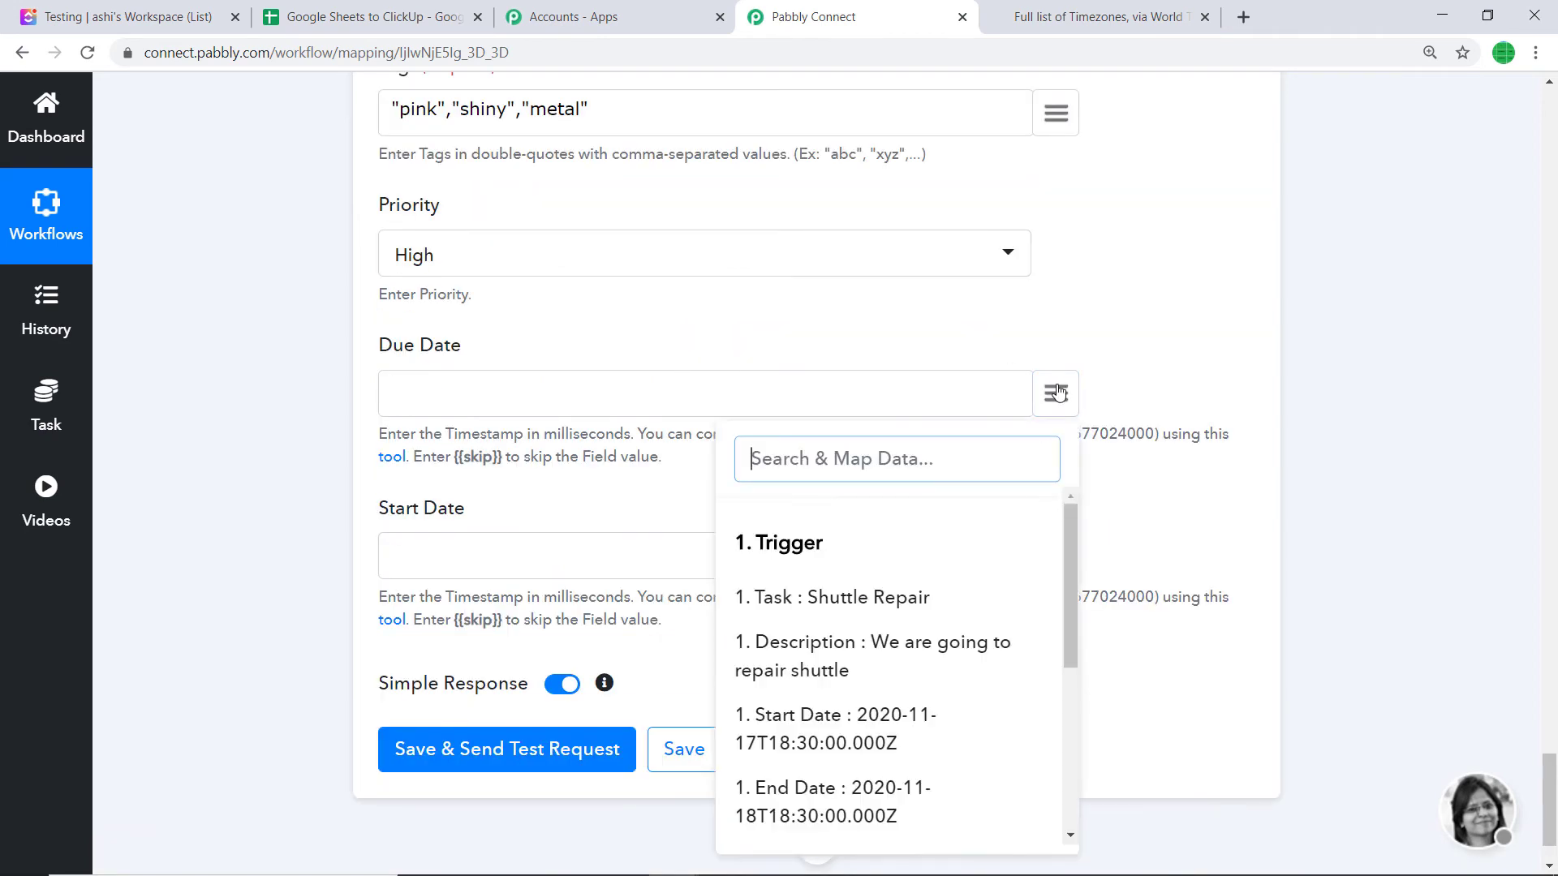
{"action": "type", "text": "dat"}
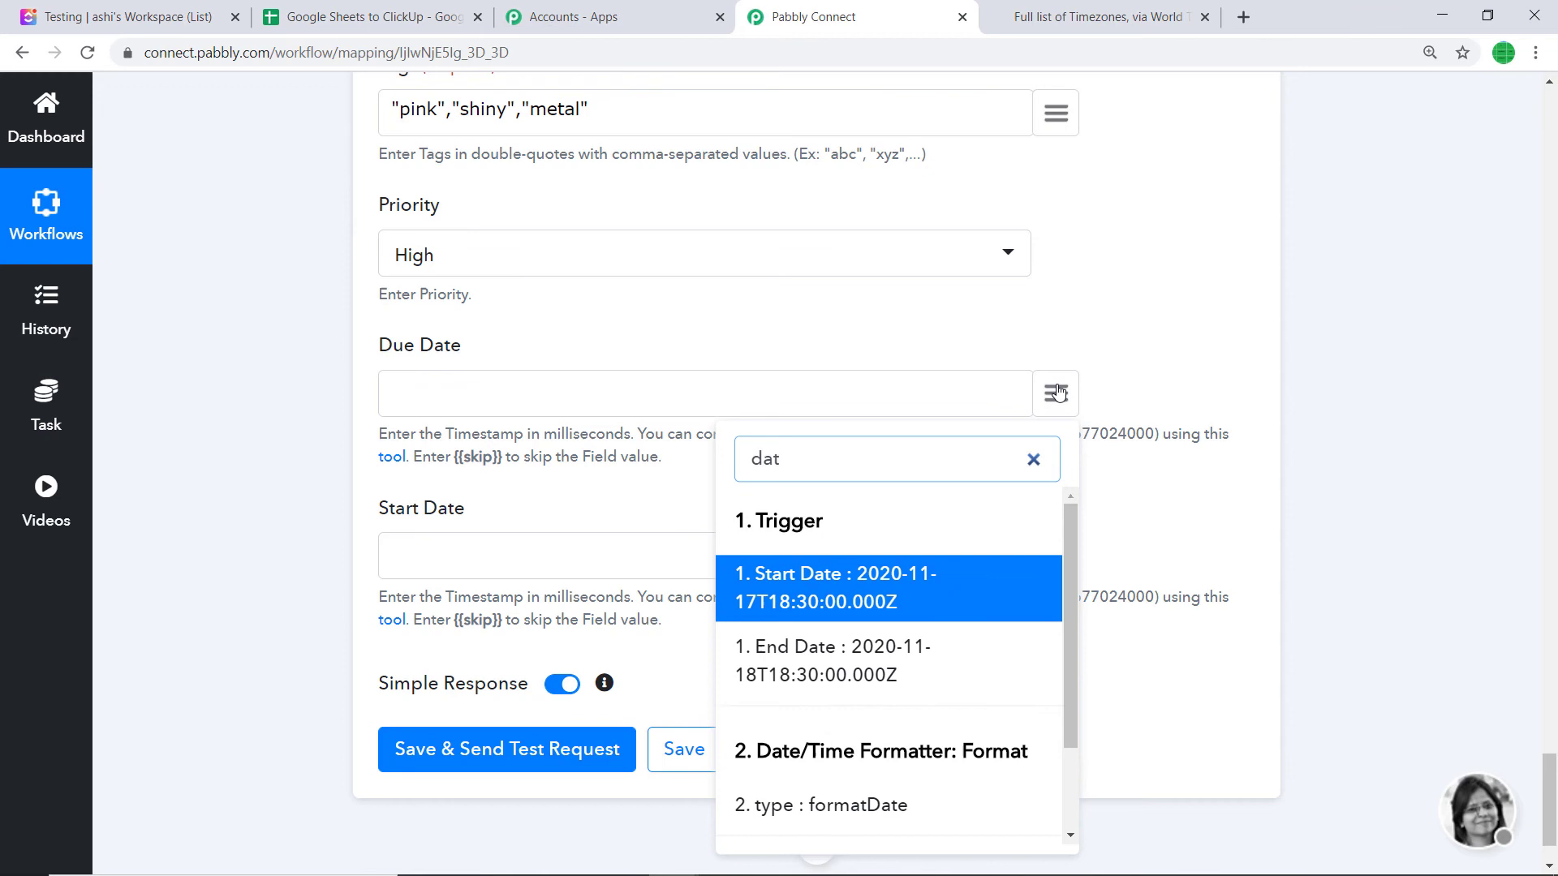
{"action": "left_click", "coordinate": [883, 648]}
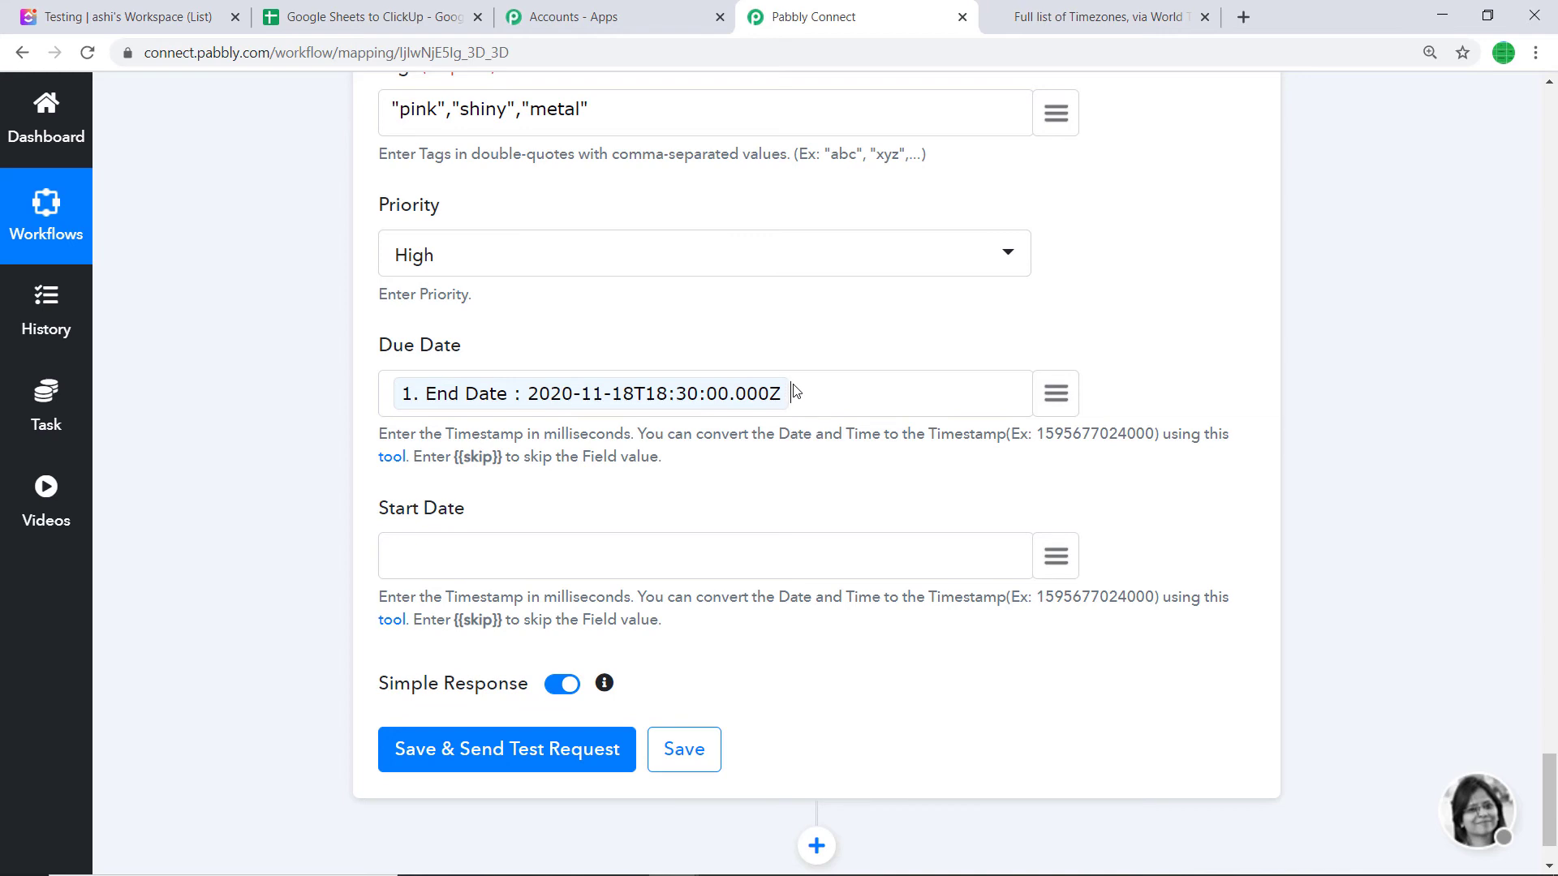
{"action": "key", "text": "BackSpace"}
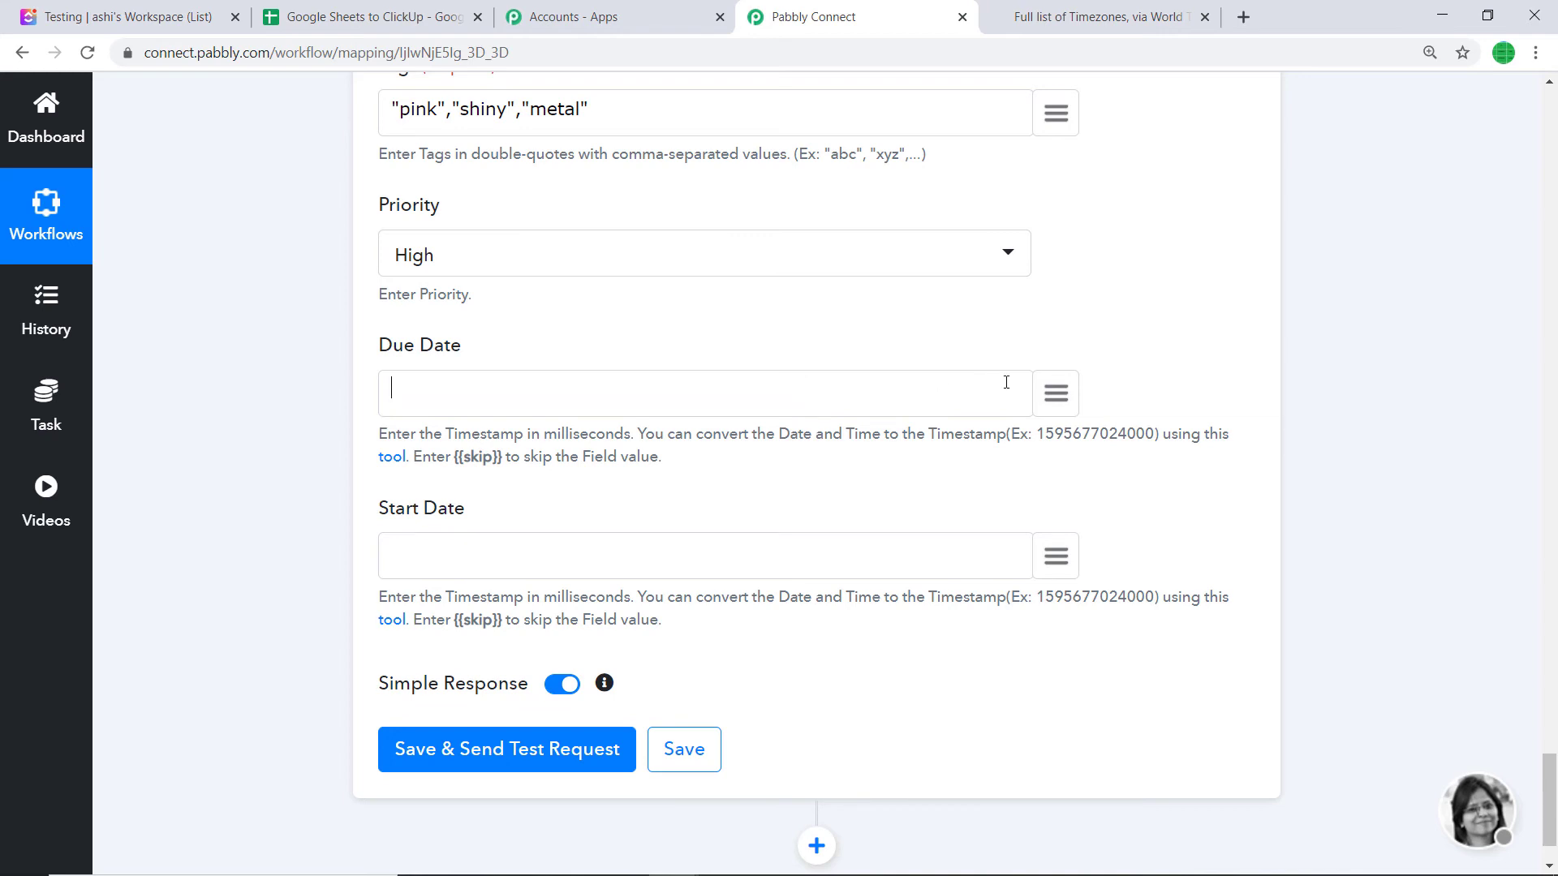
Map the result of the third step's Date/Time Formatter to the Due Date field
{"action": "left_click", "coordinate": [1054, 395]}
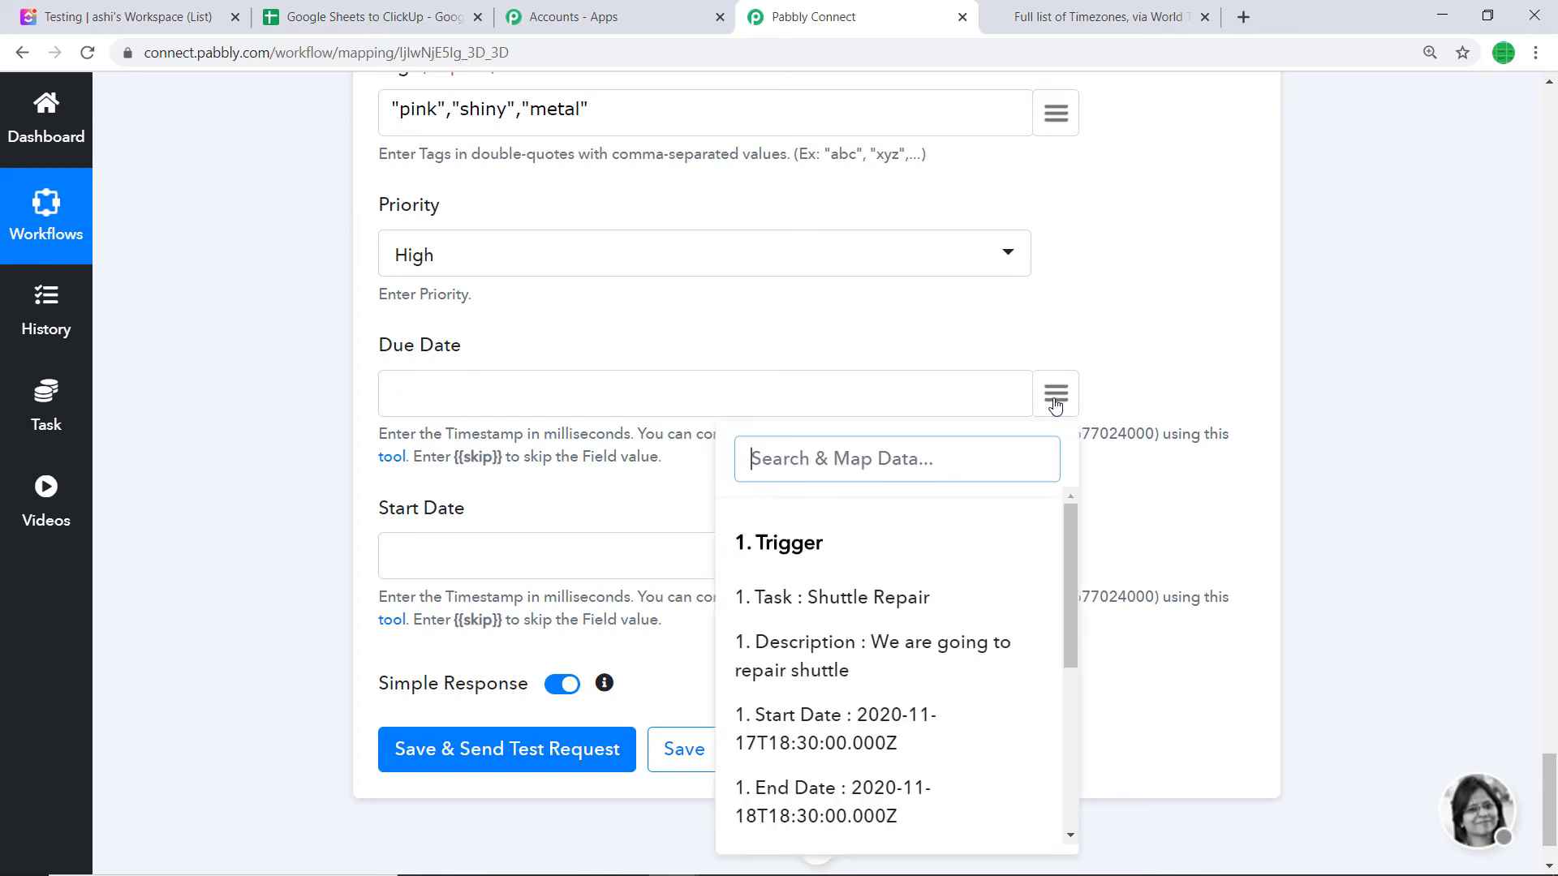
{"action": "type", "text": "du"}
{"action": "key", "text": "BackSpace"}
{"action": "key", "text": "BackSpace"}
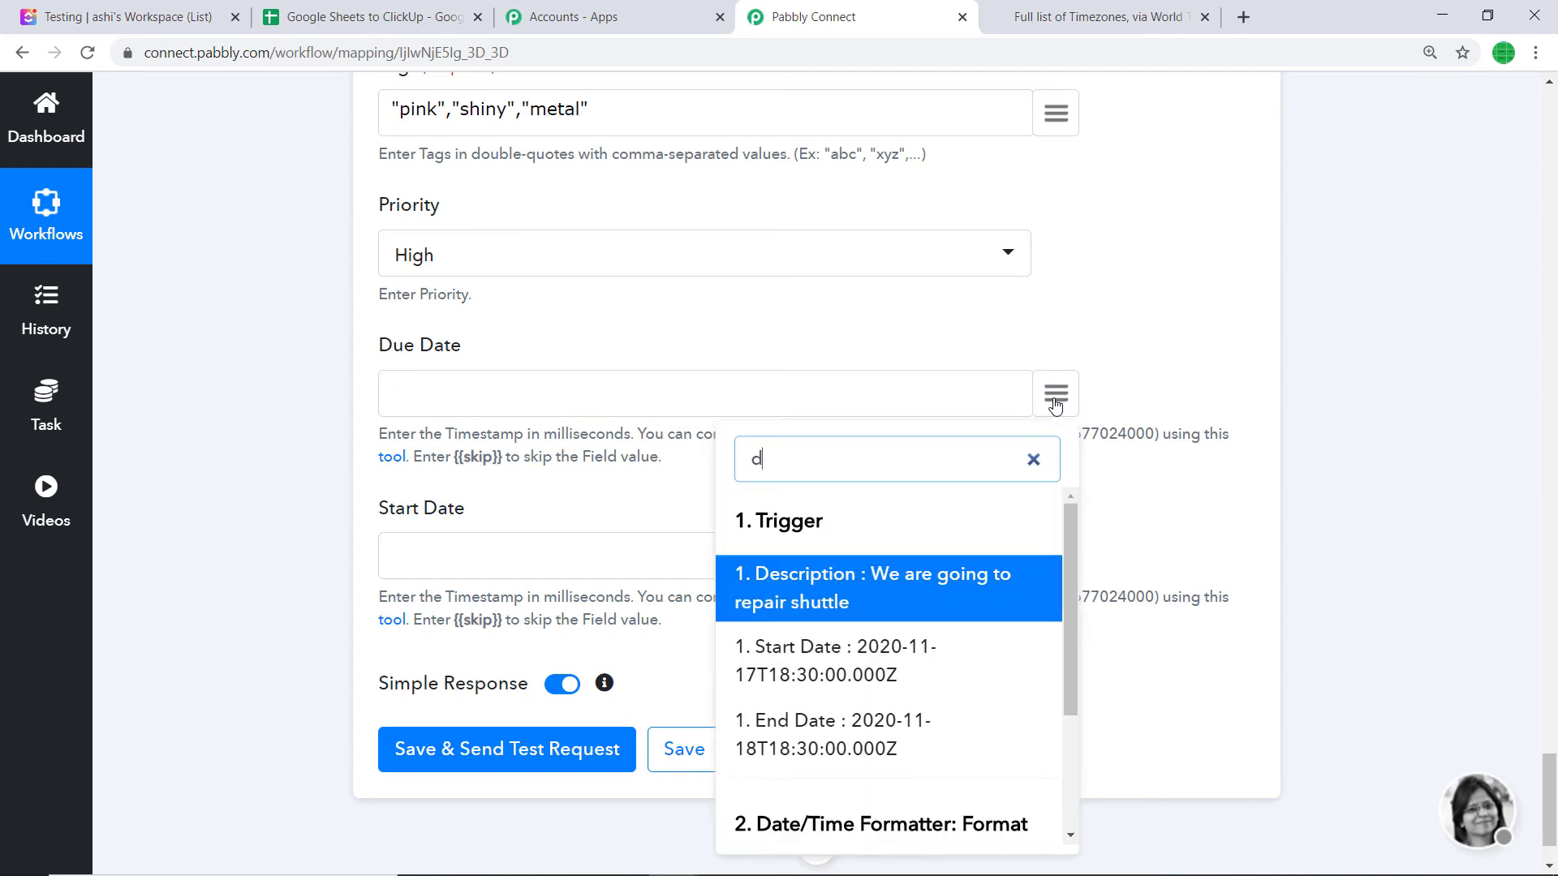
{"action": "scroll", "coordinate": [921, 574], "scroll_direction": "down", "scroll_amount": 1}
{"action": "scroll", "coordinate": [921, 574], "scroll_direction": "down", "scroll_amount": 3}
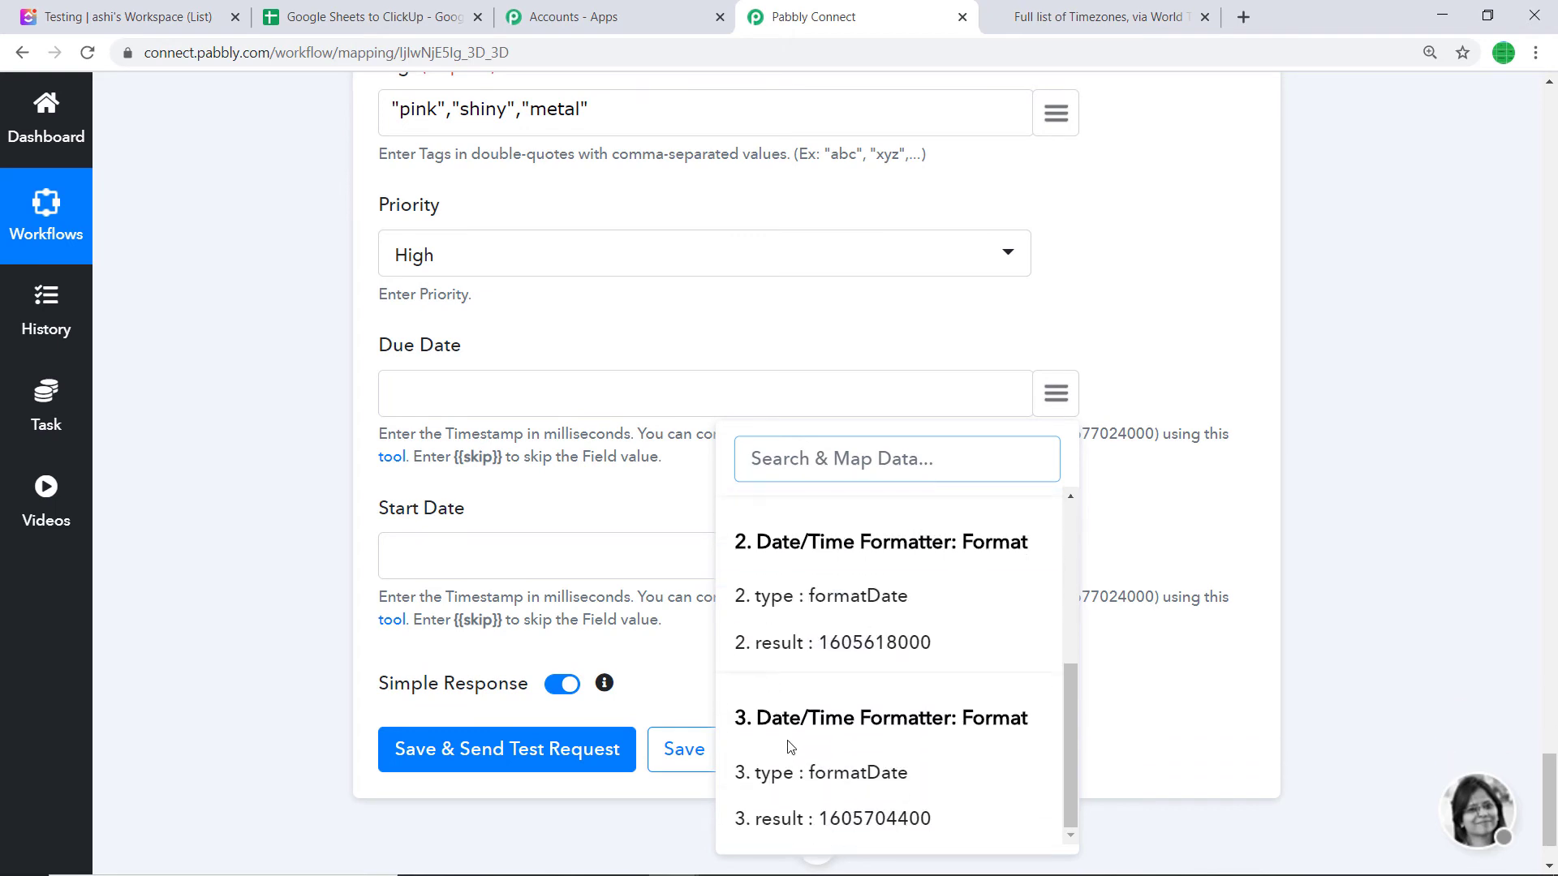
{"action": "left_click", "coordinate": [850, 821]}
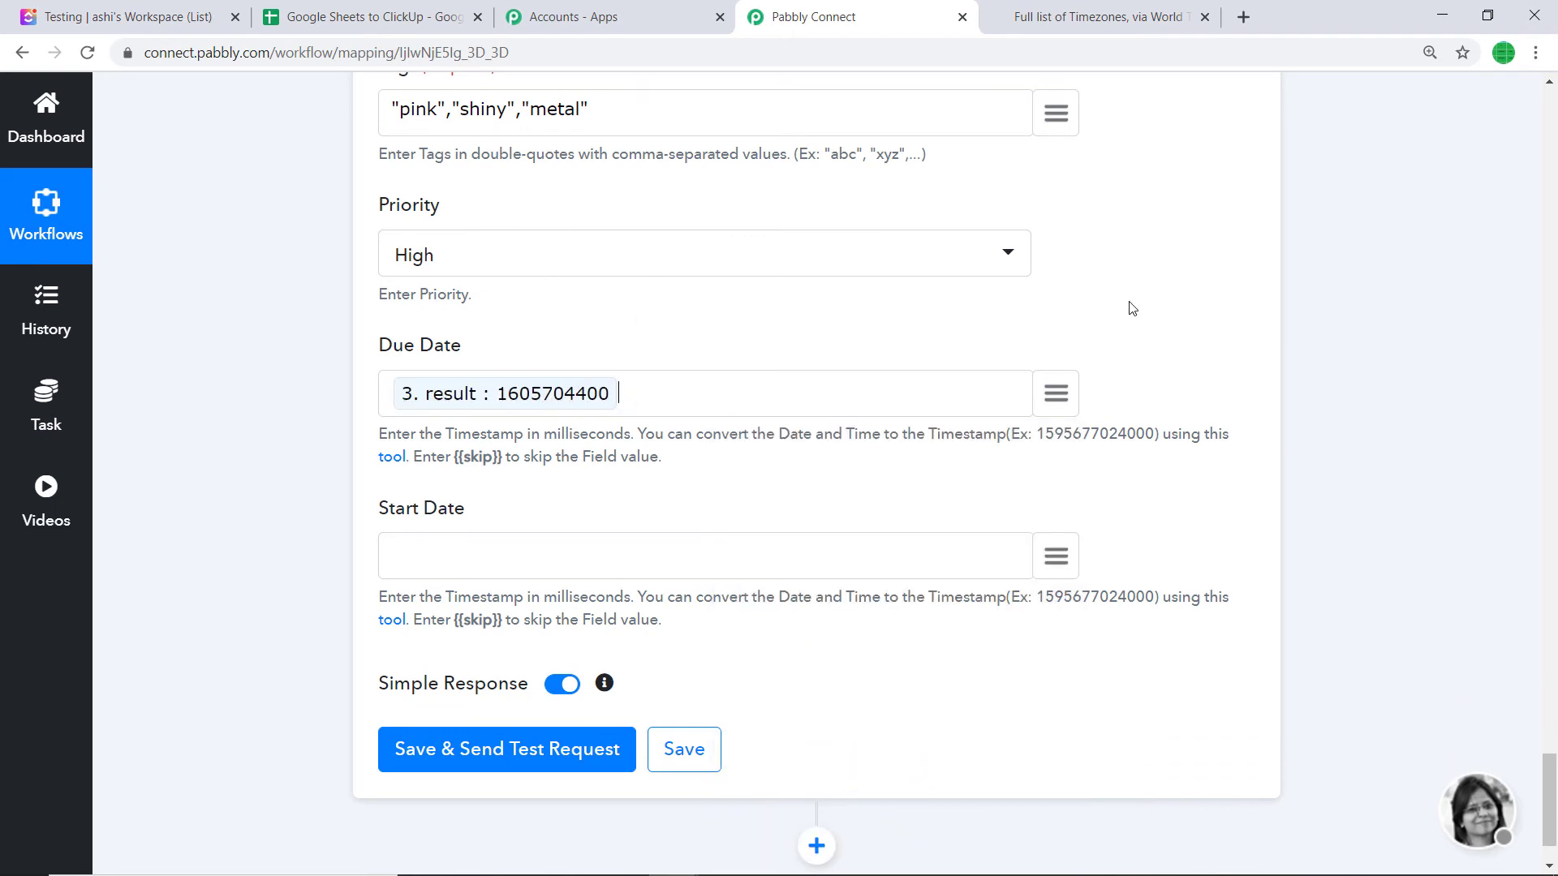
Review the End Date formatter's date, time zones, output format and API response in the workflow
{"action": "scroll", "coordinate": [976, 348], "scroll_direction": "up", "scroll_amount": 15}
{"action": "scroll", "coordinate": [753, 400], "scroll_direction": "up", "scroll_amount": 7}
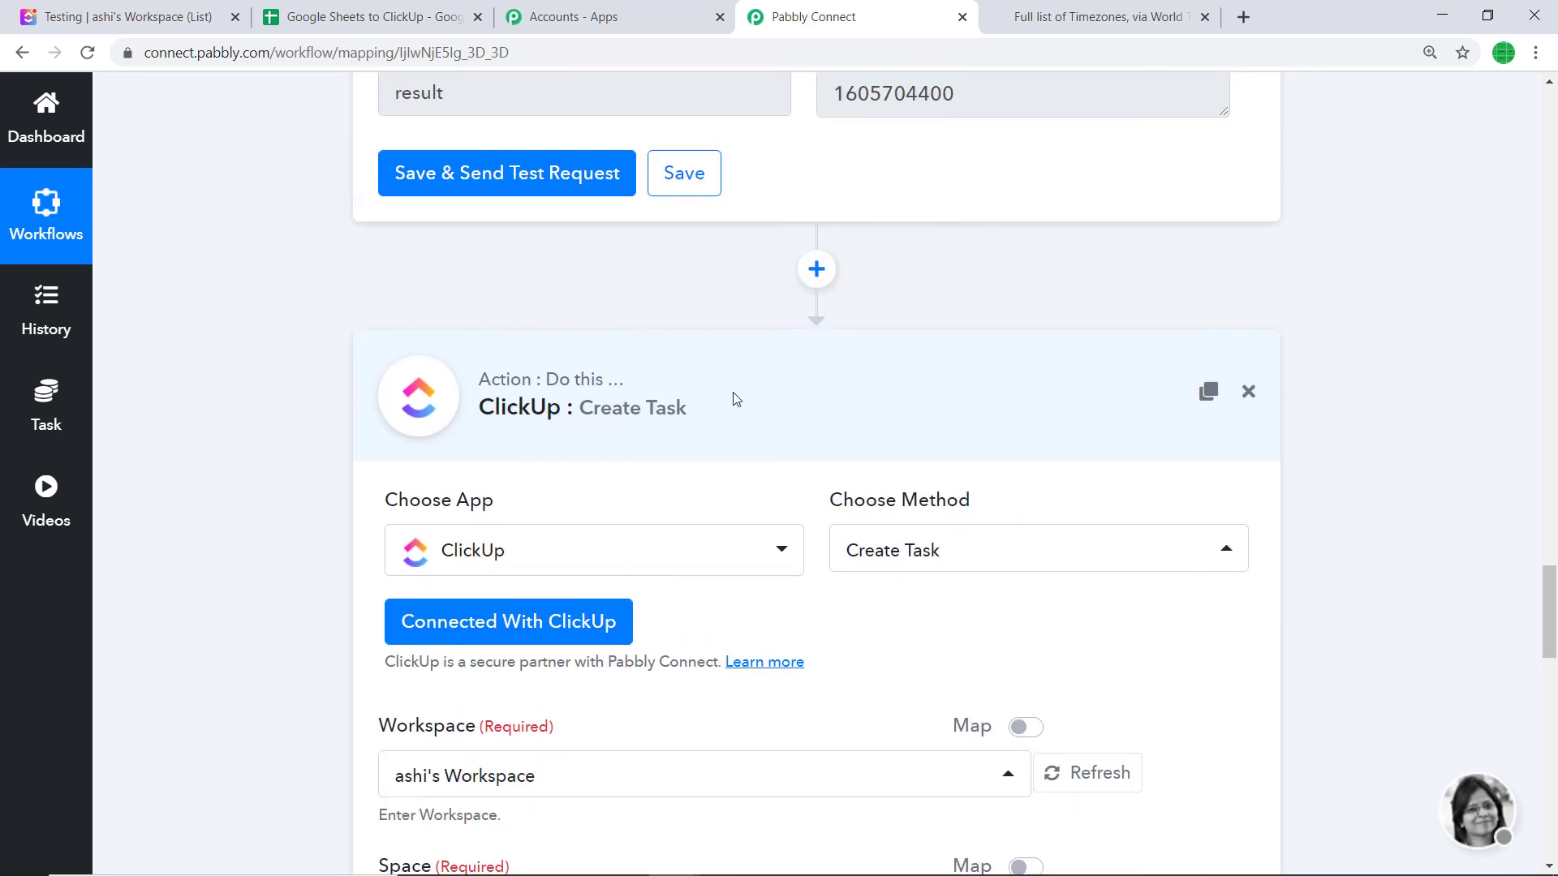
{"action": "scroll", "coordinate": [885, 371], "scroll_direction": "up", "scroll_amount": 11}
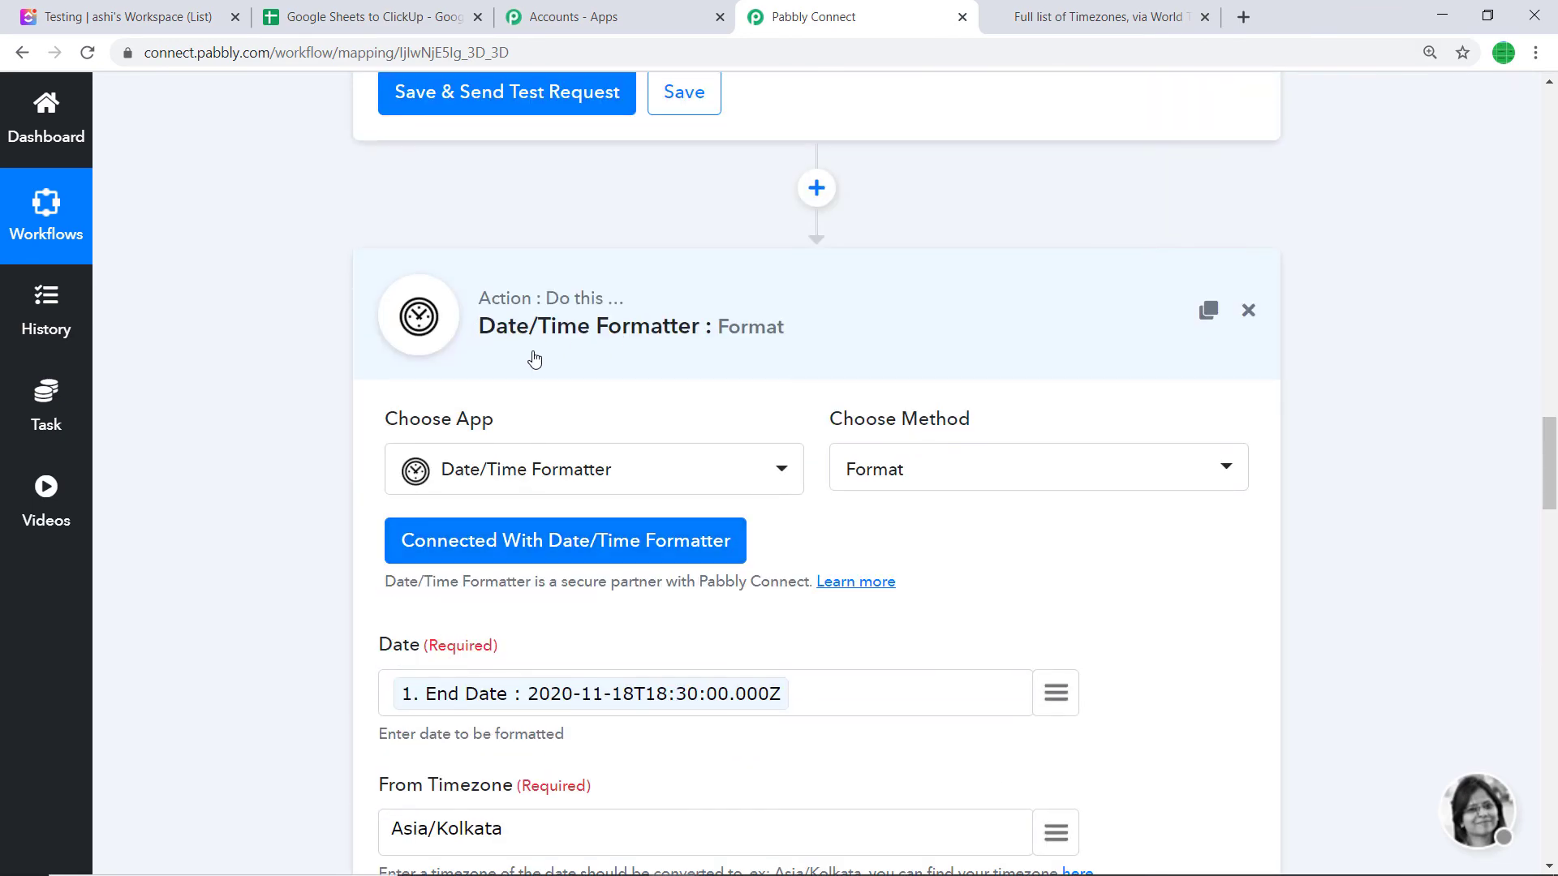
{"action": "scroll", "coordinate": [634, 382], "scroll_direction": "down", "scroll_amount": 11}
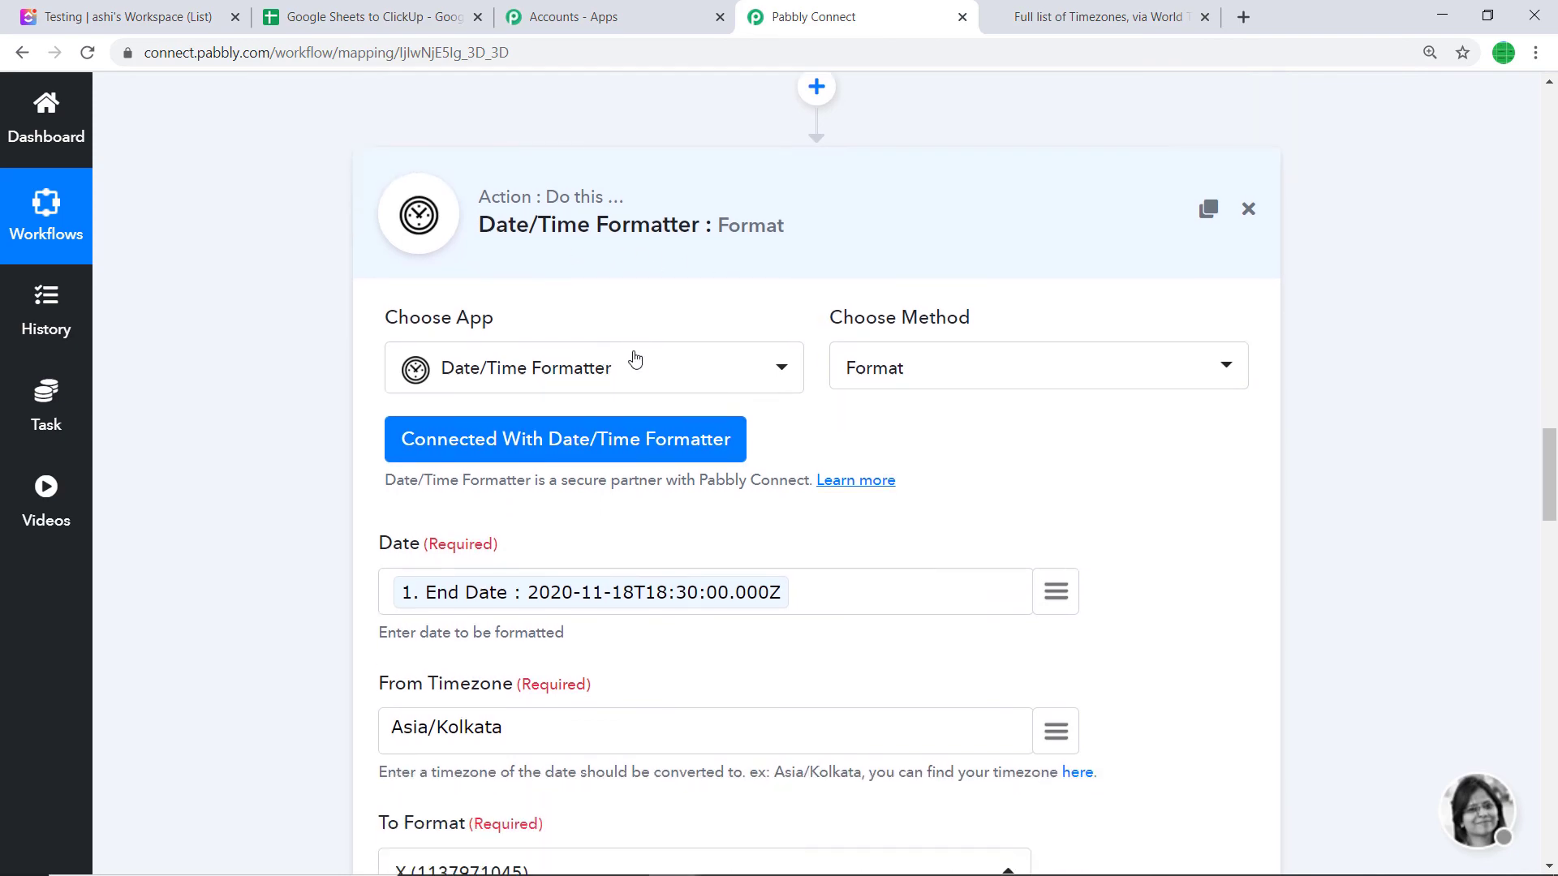
{"action": "scroll", "coordinate": [685, 375], "scroll_direction": "up", "scroll_amount": 4}
{"action": "scroll", "coordinate": [679, 380], "scroll_direction": "up", "scroll_amount": 2}
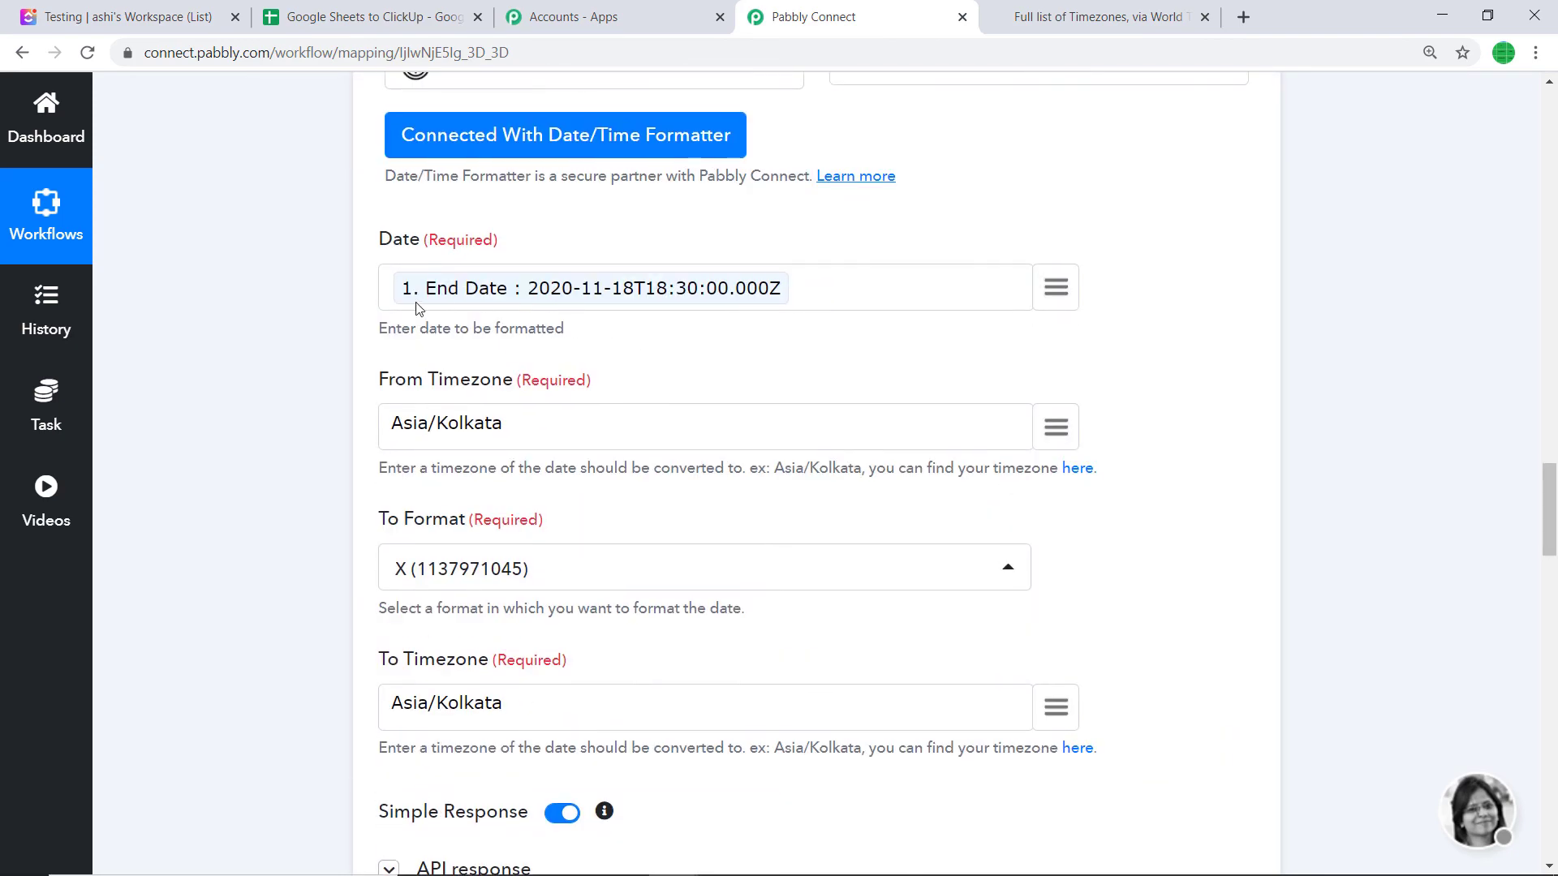
{"action": "scroll", "coordinate": [730, 422], "scroll_direction": "down", "scroll_amount": 5}
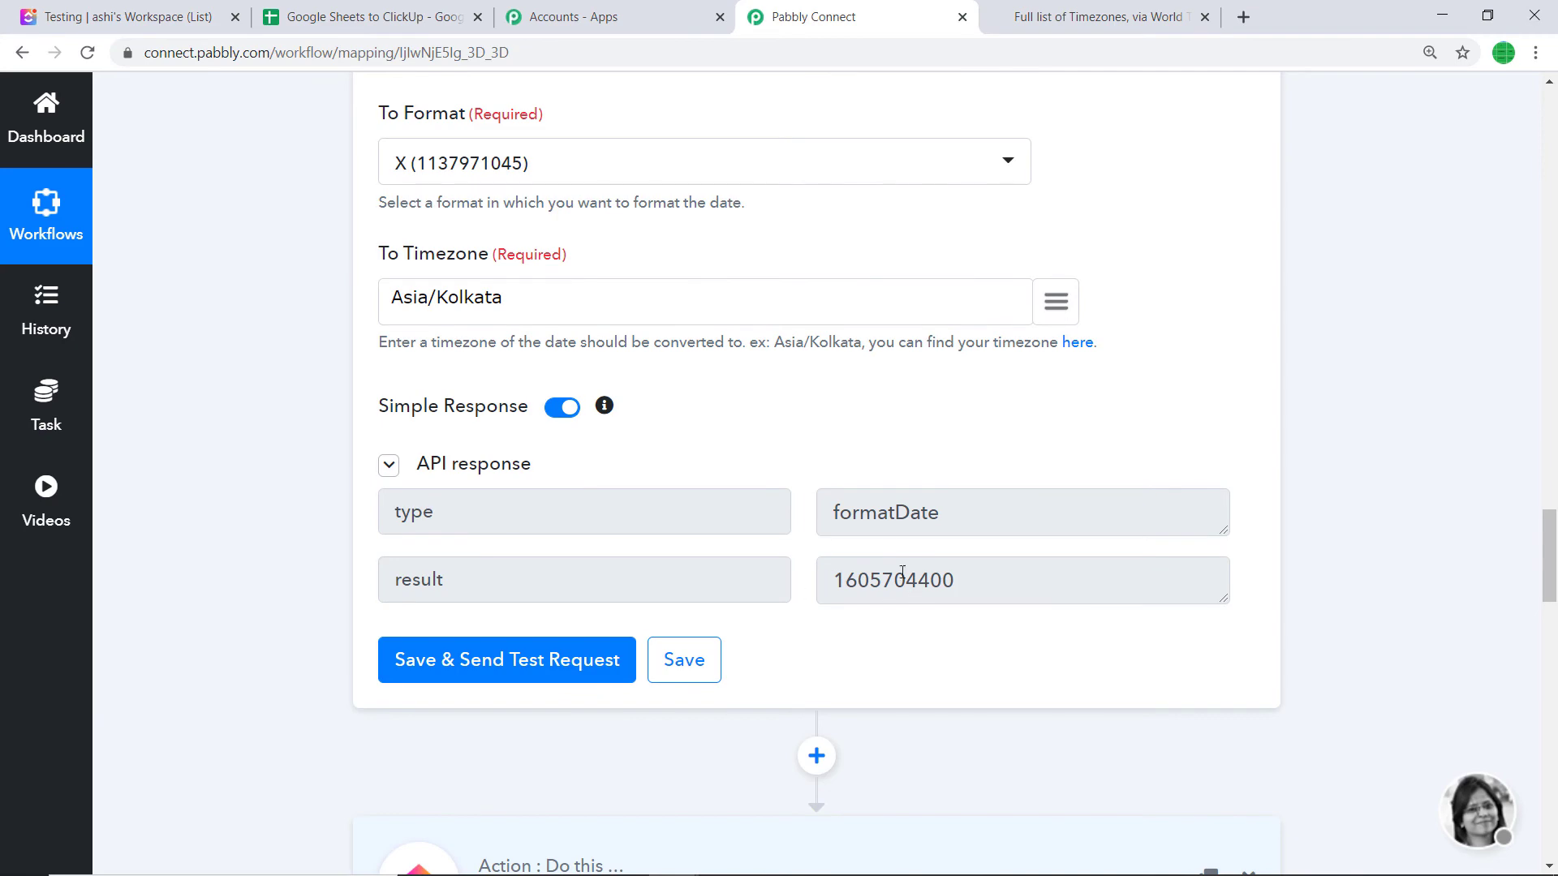
{"action": "scroll", "coordinate": [902, 573], "scroll_direction": "down", "scroll_amount": 20}
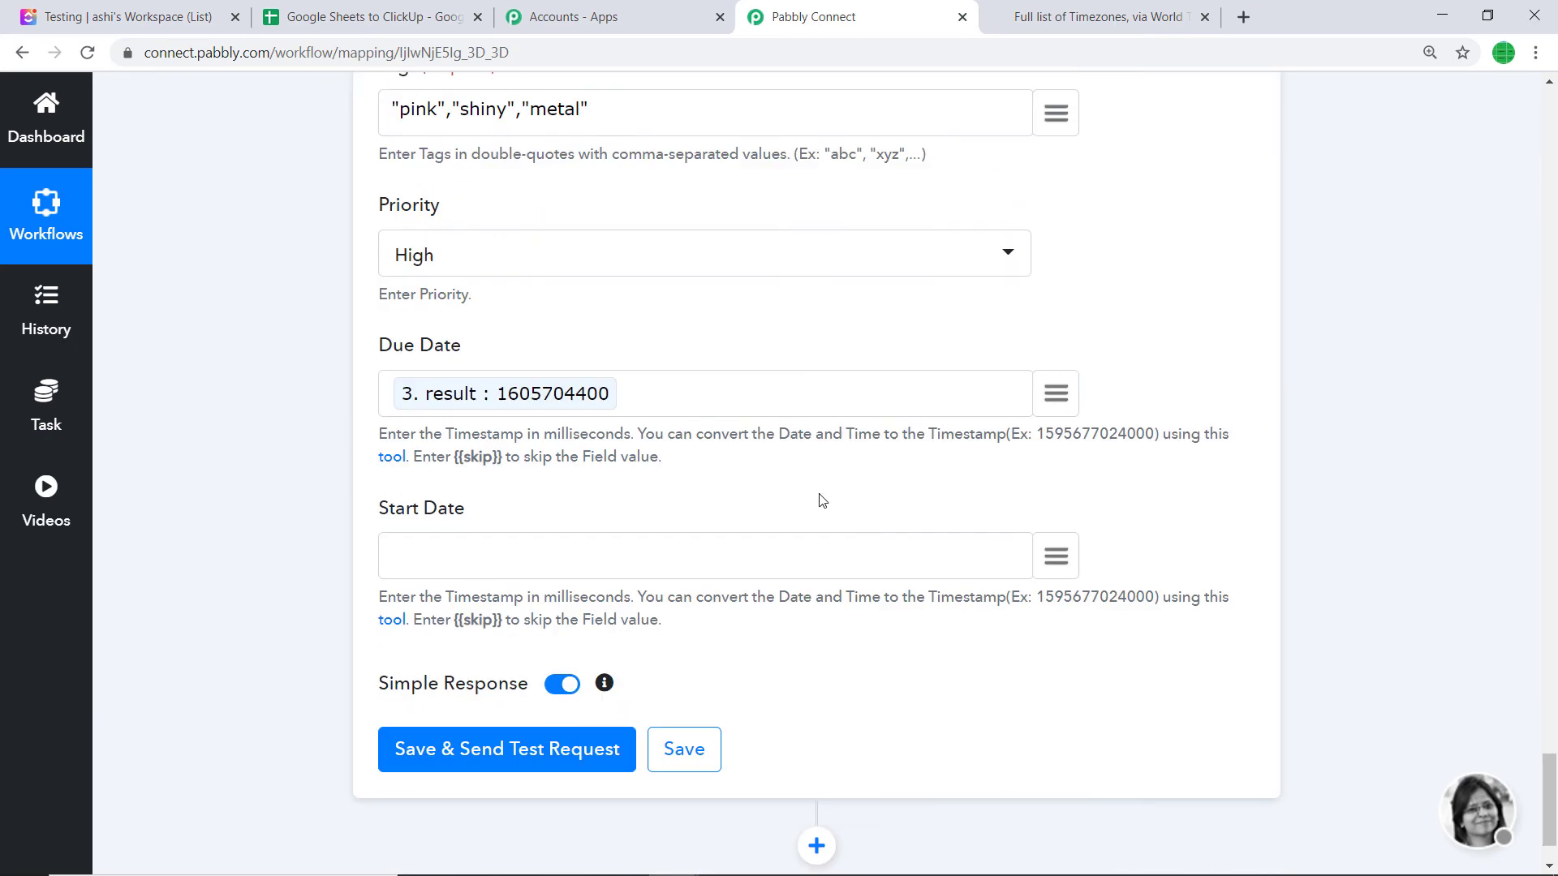
Append 000 to the mapped formatter result in Due Date to convert the timestamp to milliseconds
{"action": "scroll", "coordinate": [822, 500], "scroll_direction": "down", "scroll_amount": 2}
{"action": "left_click", "coordinate": [490, 278]}
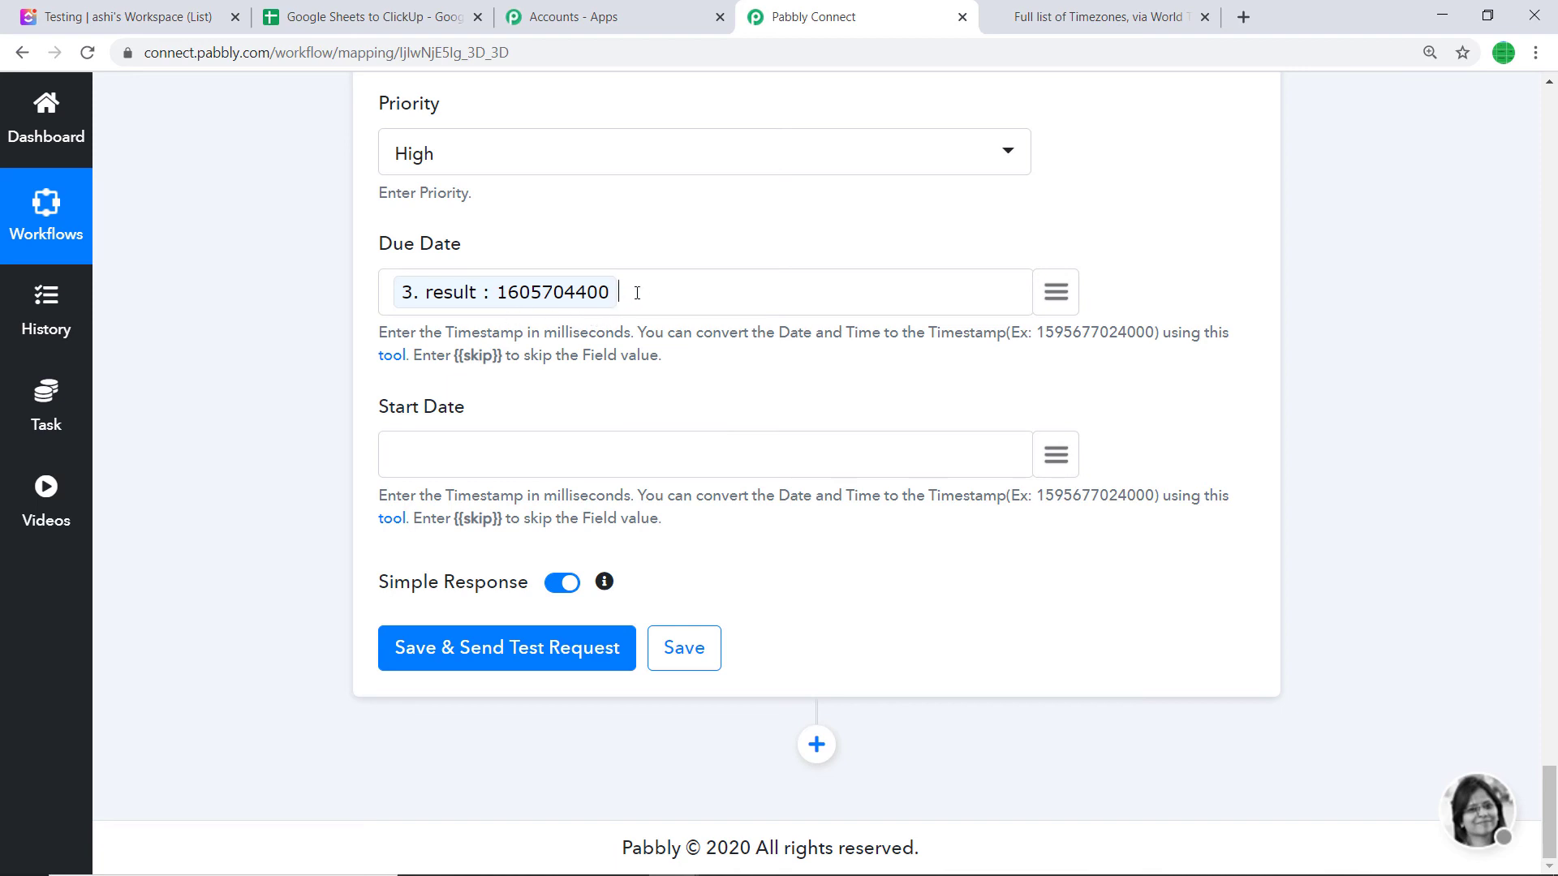
{"action": "type", "text": "000"}
{"action": "left_click", "coordinate": [1055, 454]}
{"action": "scroll", "coordinate": [828, 696], "scroll_direction": "down", "scroll_amount": 2}
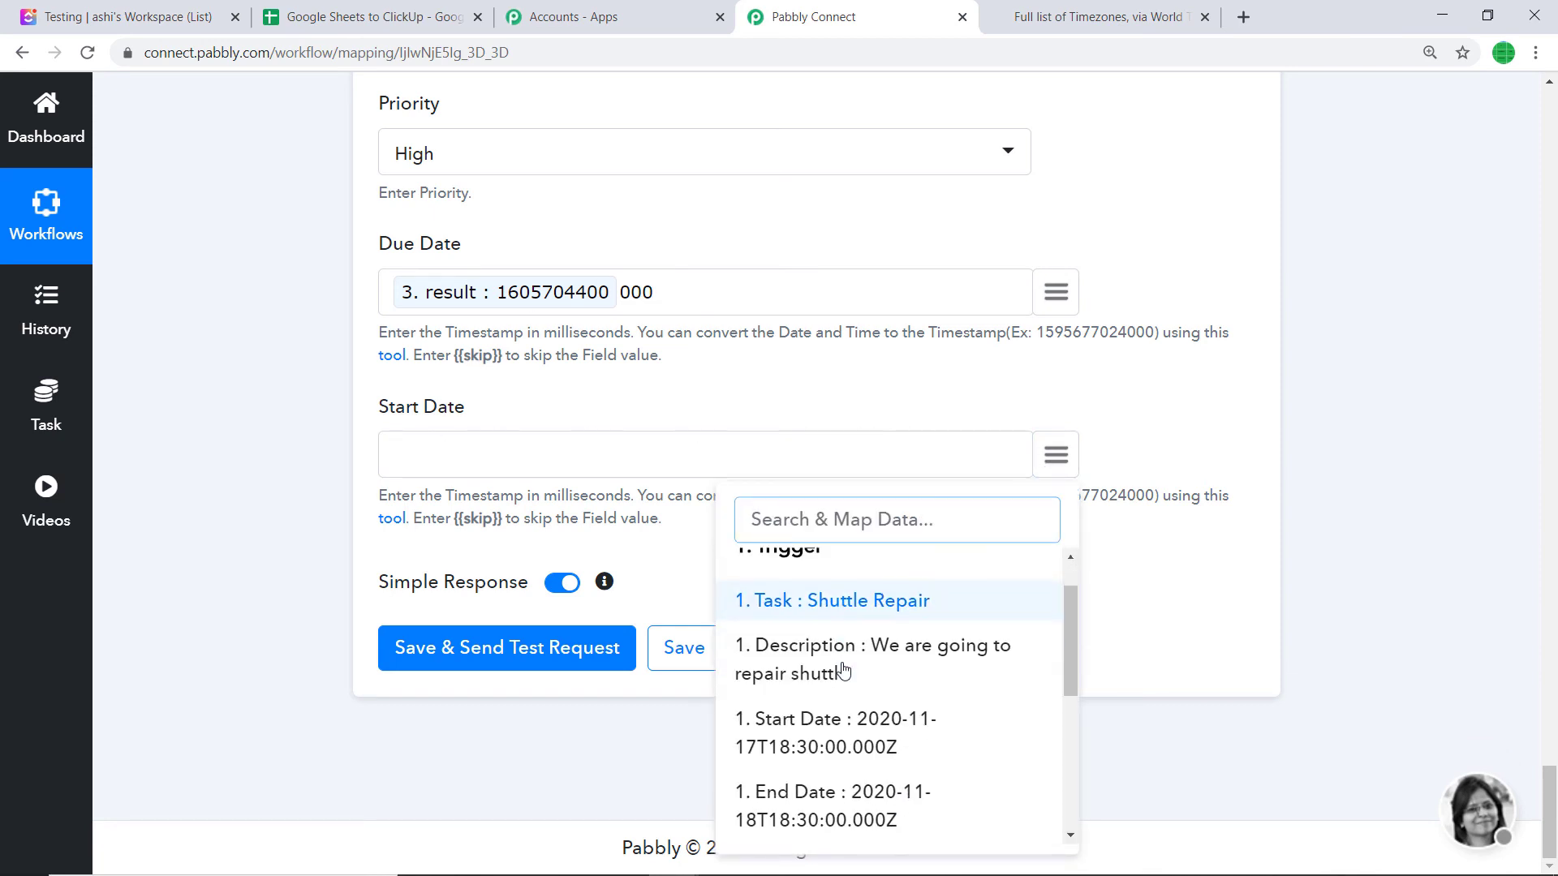
{"action": "left_click", "coordinate": [827, 696]}
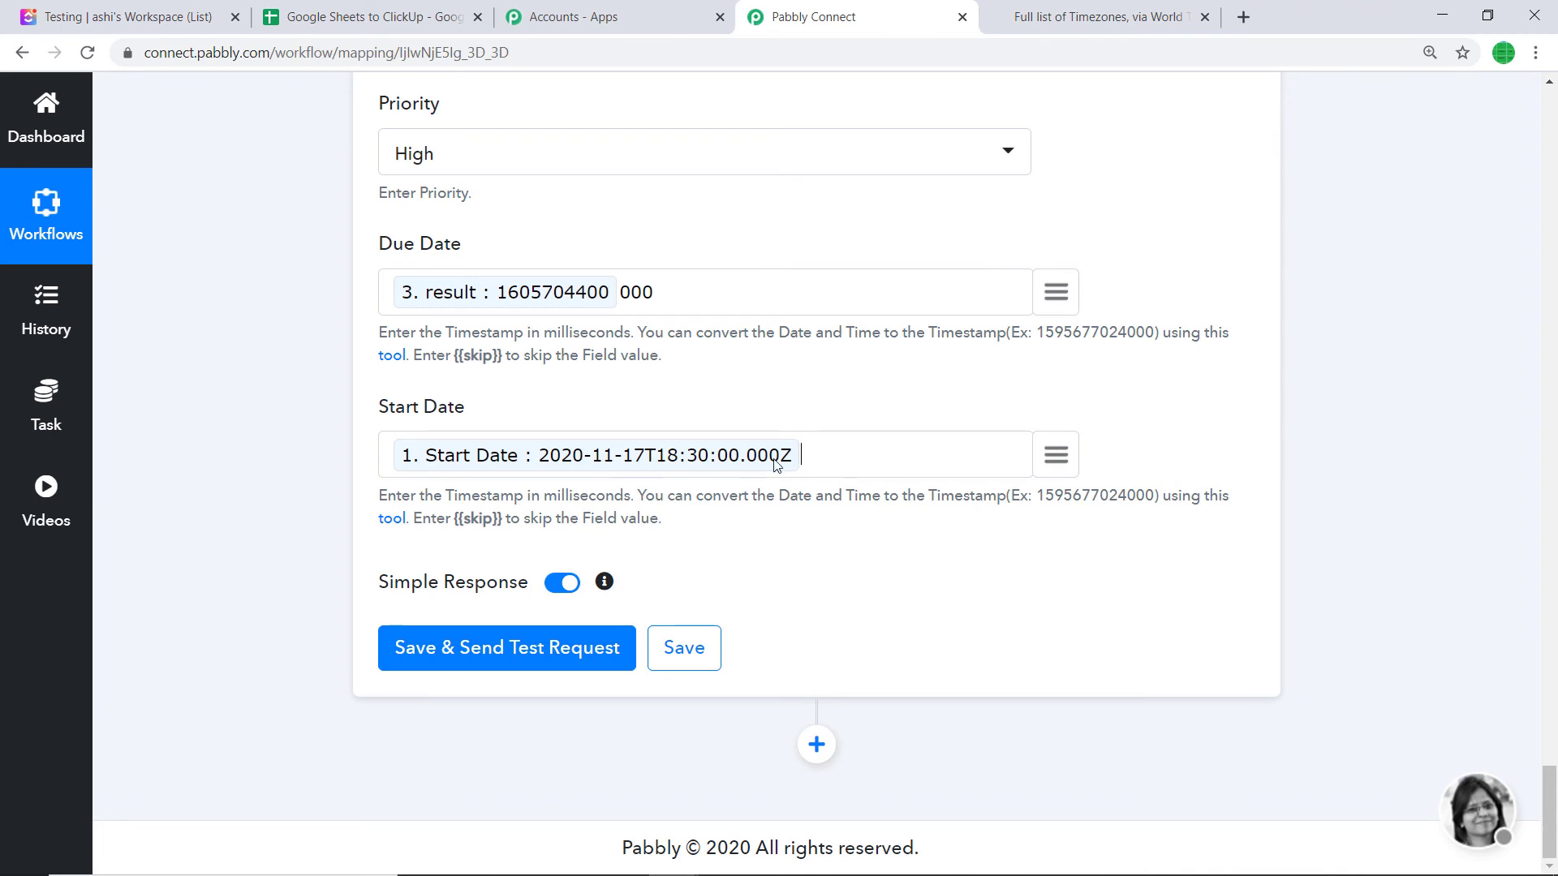
{"action": "key", "text": "BackSpace"}
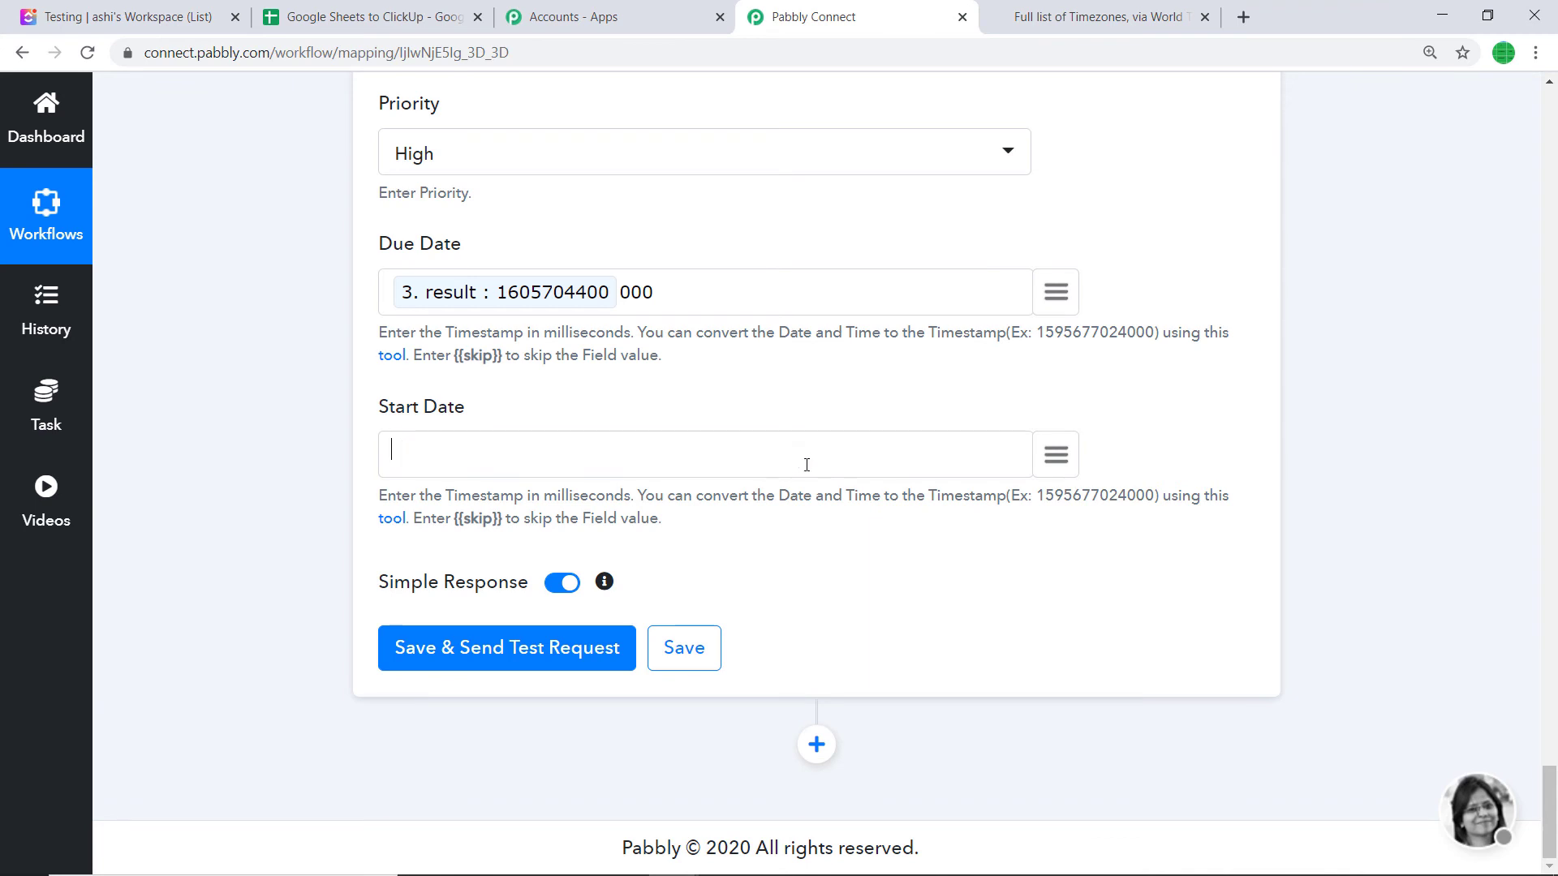
Map the second step's Date/Time Formatter result to the Start Date field and append 000 to convert it to milliseconds
{"action": "left_click", "coordinate": [1054, 470]}
{"action": "scroll", "coordinate": [844, 681], "scroll_direction": "down", "scroll_amount": 3}
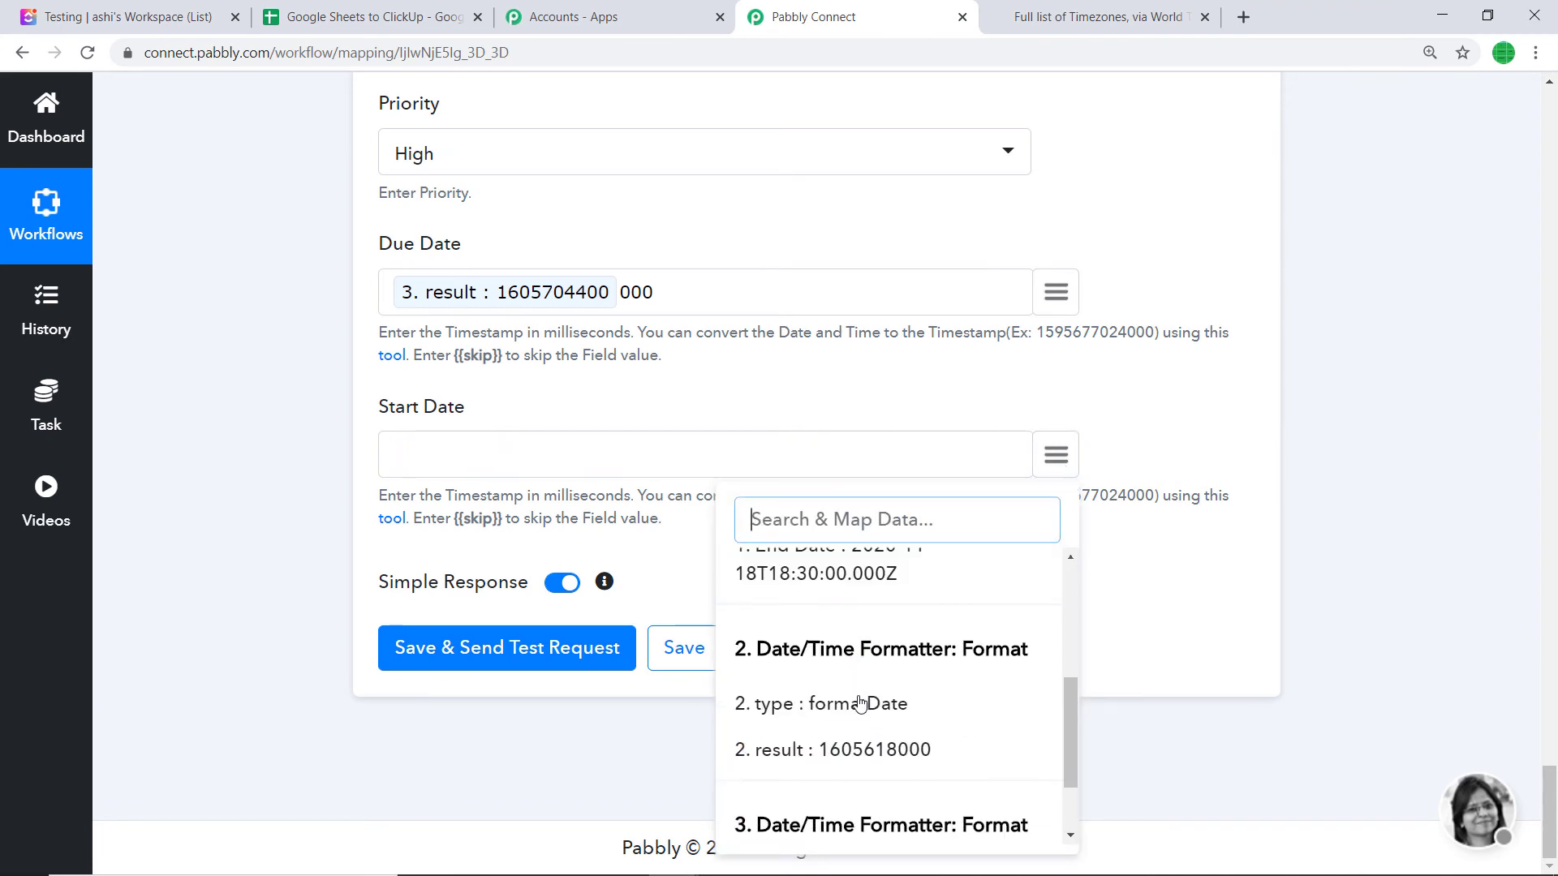
{"action": "left_click", "coordinate": [878, 750]}
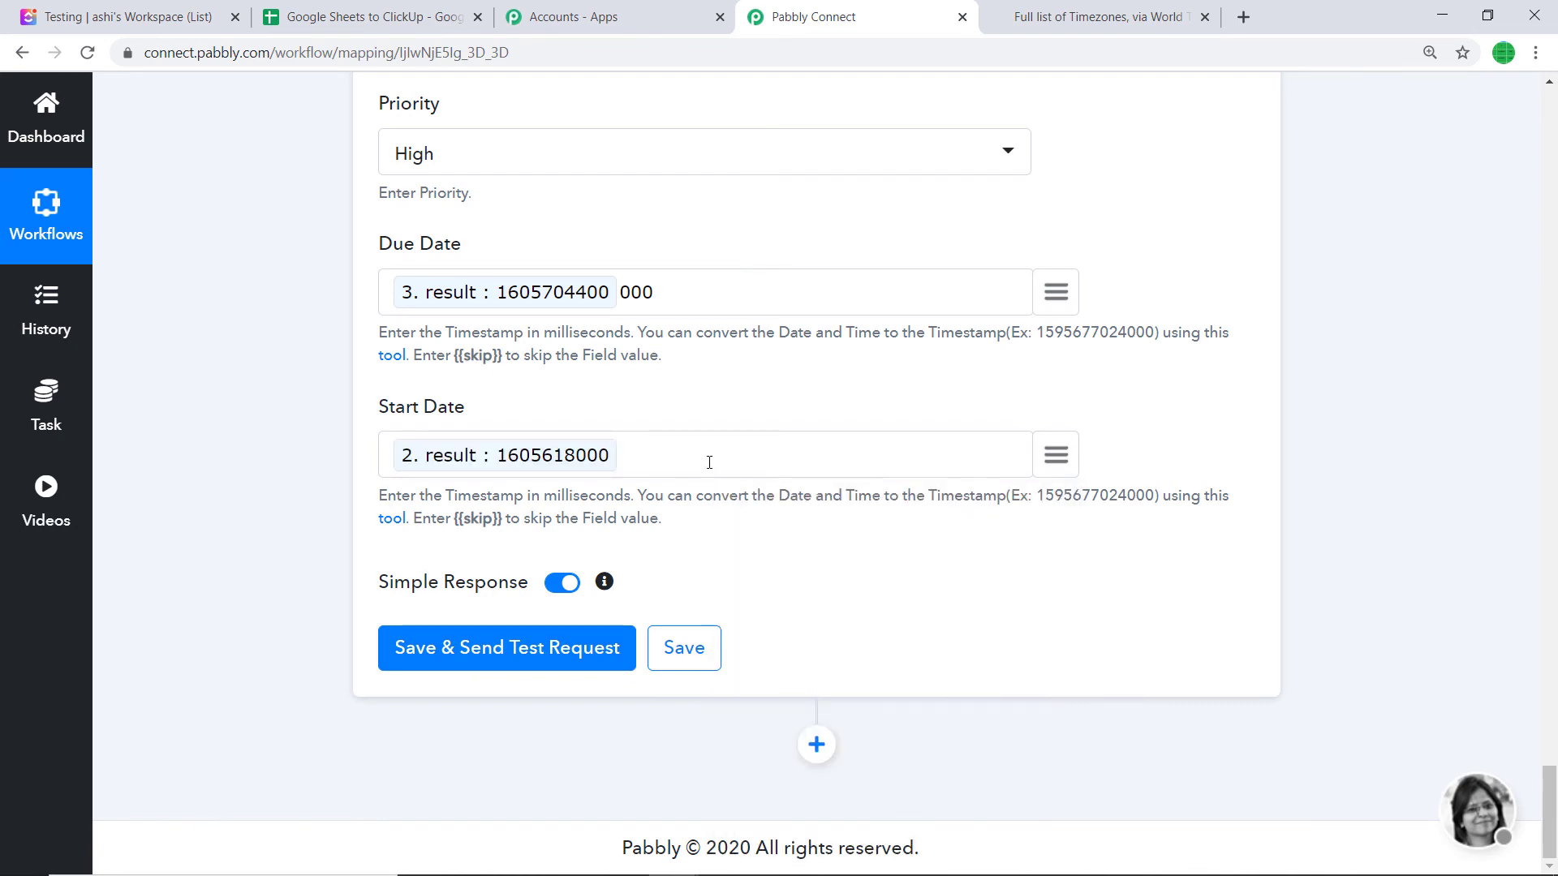
{"action": "scroll", "coordinate": [740, 357], "scroll_direction": "up", "scroll_amount": 20}
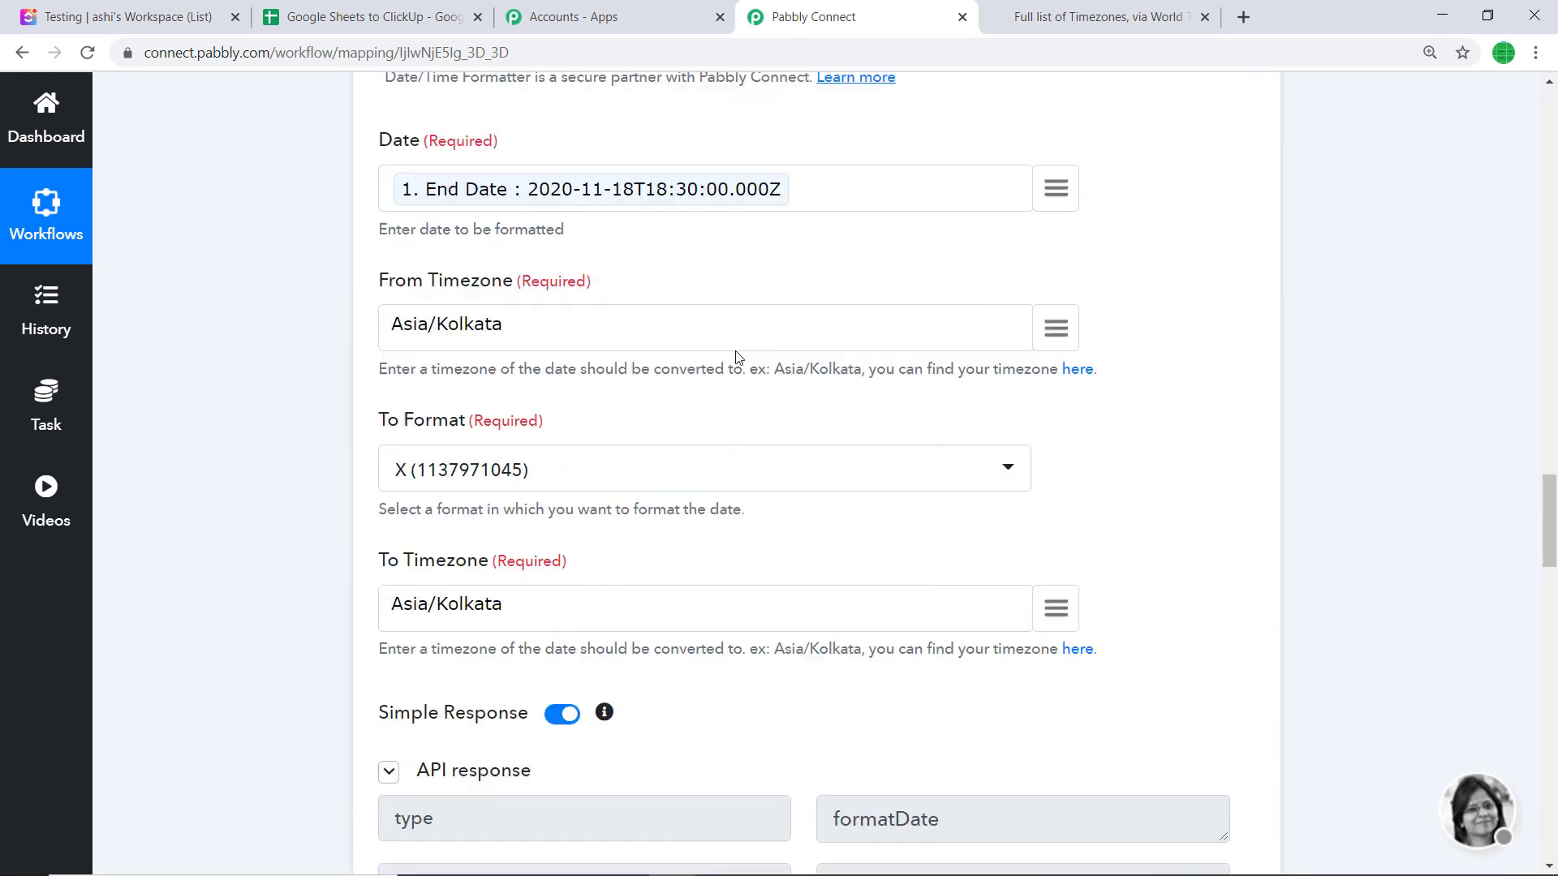
{"action": "scroll", "coordinate": [735, 358], "scroll_direction": "down", "scroll_amount": 9}
{"action": "scroll", "coordinate": [732, 406], "scroll_direction": "up", "scroll_amount": 5}
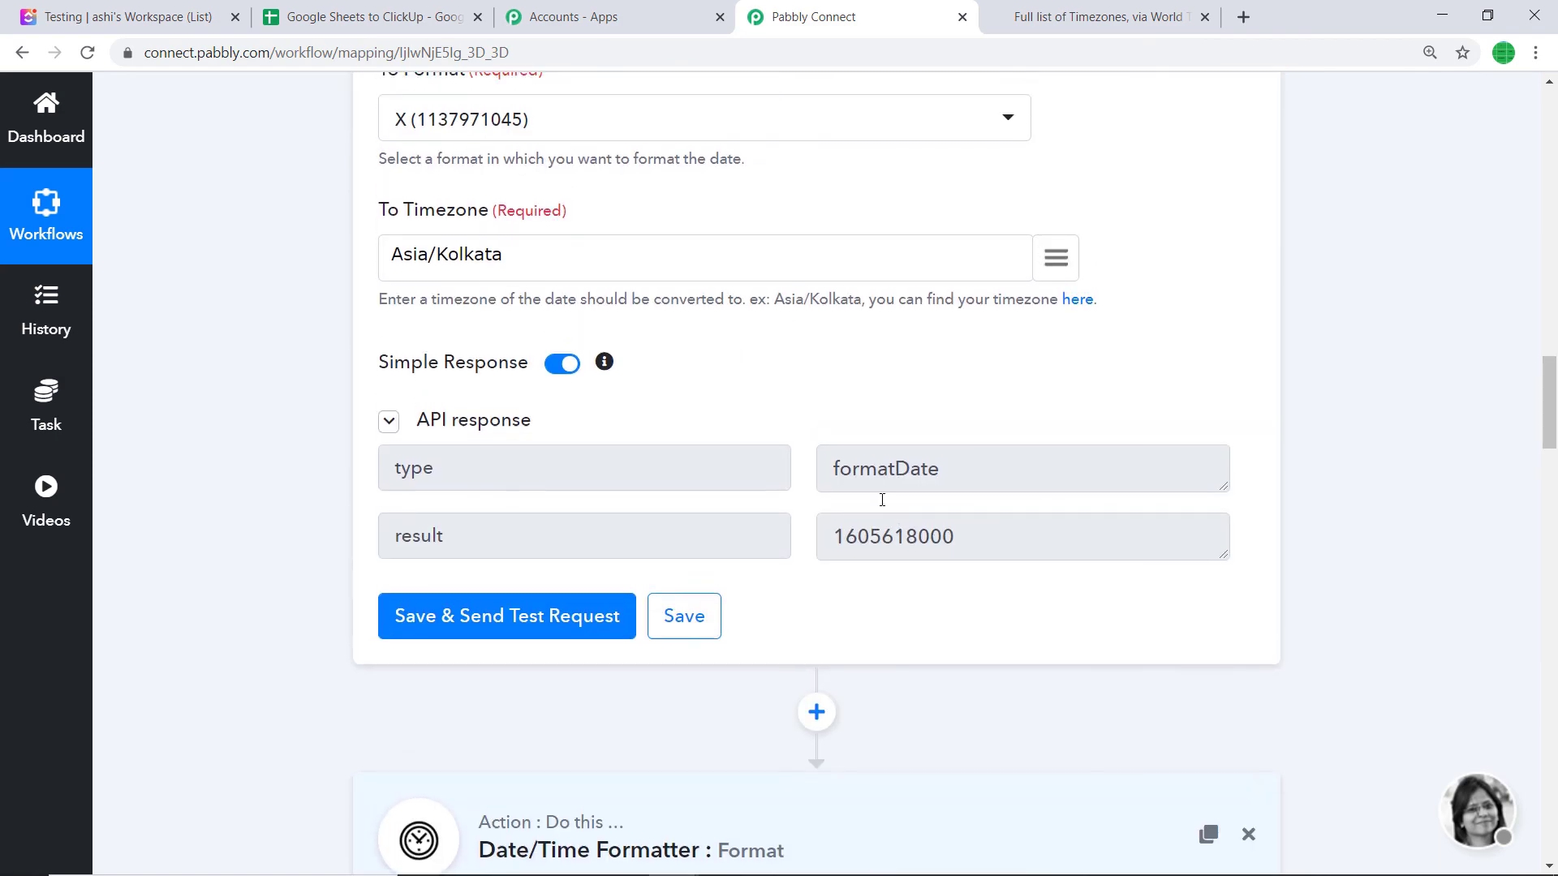
{"action": "scroll", "coordinate": [880, 497], "scroll_direction": "down", "scroll_amount": 7}
{"action": "scroll", "coordinate": [698, 365], "scroll_direction": "down", "scroll_amount": 20}
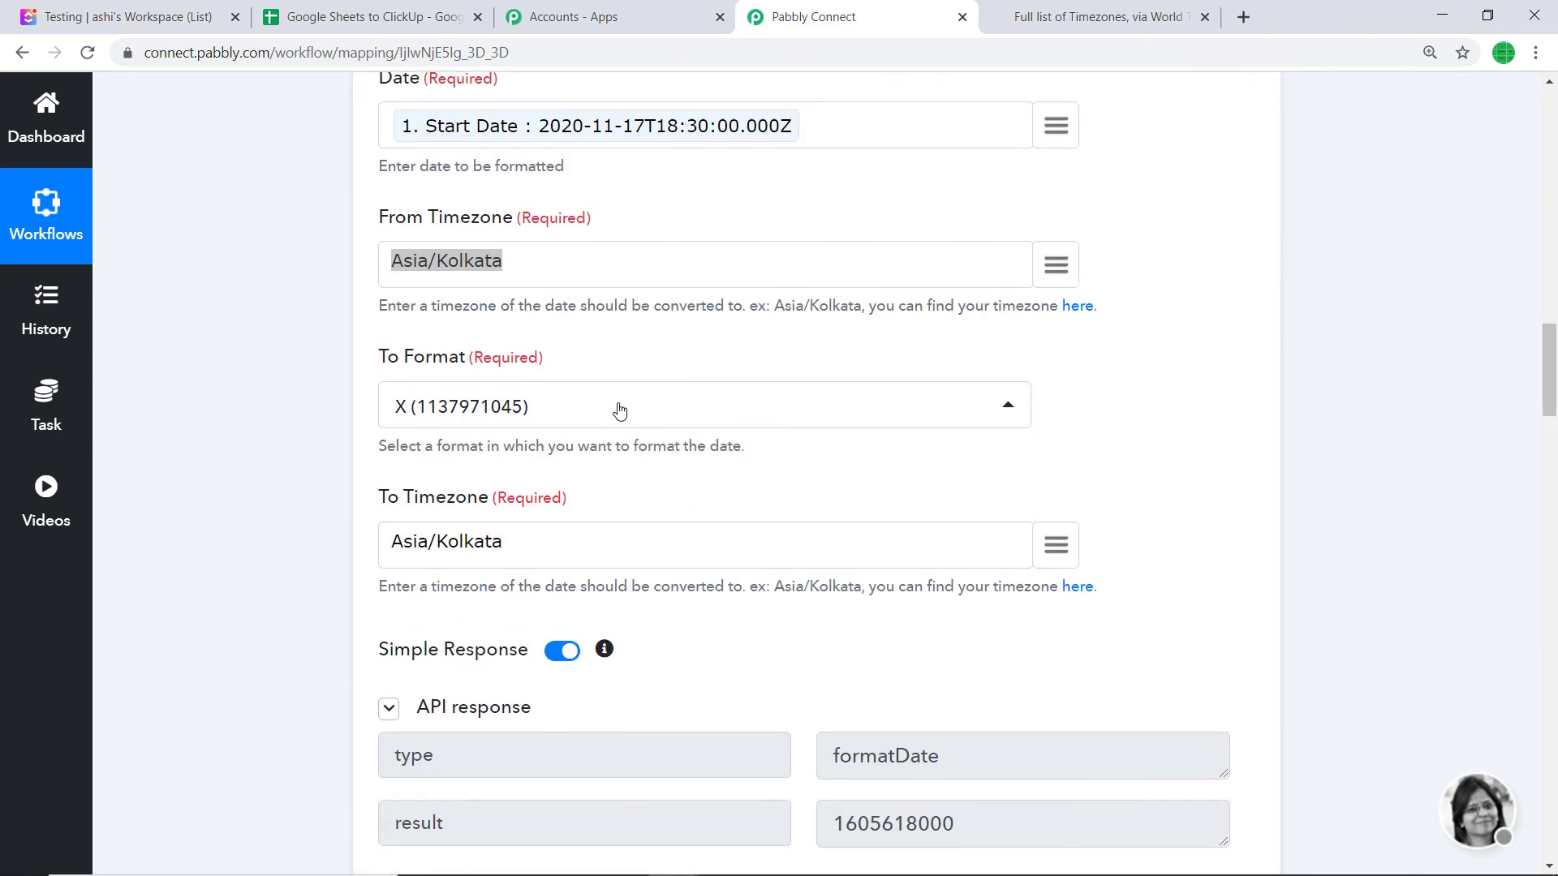
{"action": "scroll", "coordinate": [736, 498], "scroll_direction": "down", "scroll_amount": 20}
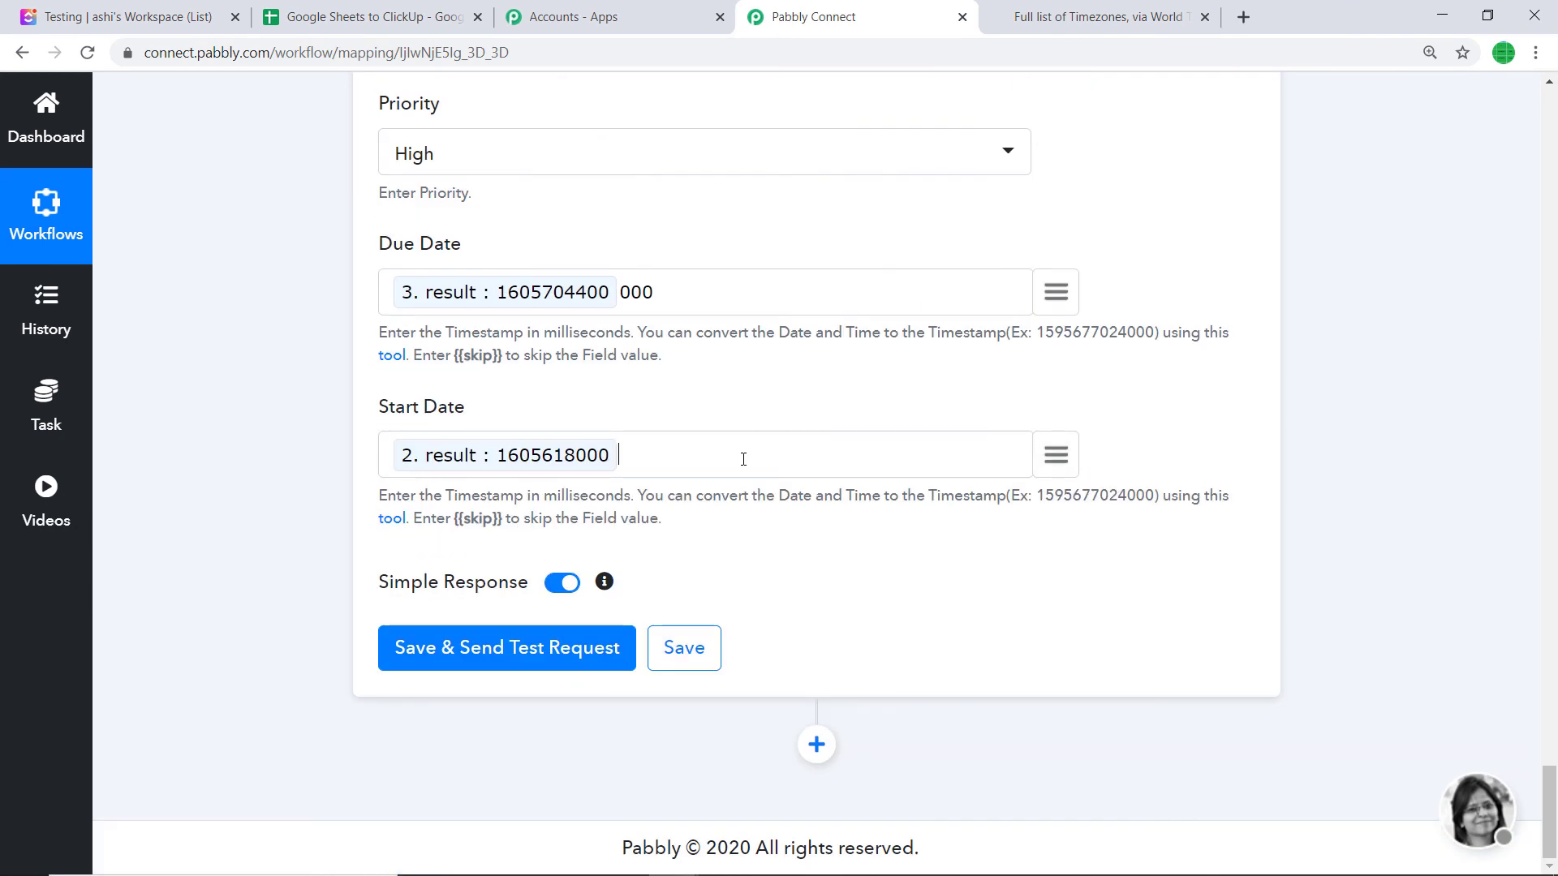
{"action": "type", "text": "000"}
Save the ClickUp Create Task action and send a test request with the mapped fields
{"action": "scroll", "coordinate": [686, 392], "scroll_direction": "up", "scroll_amount": 2}
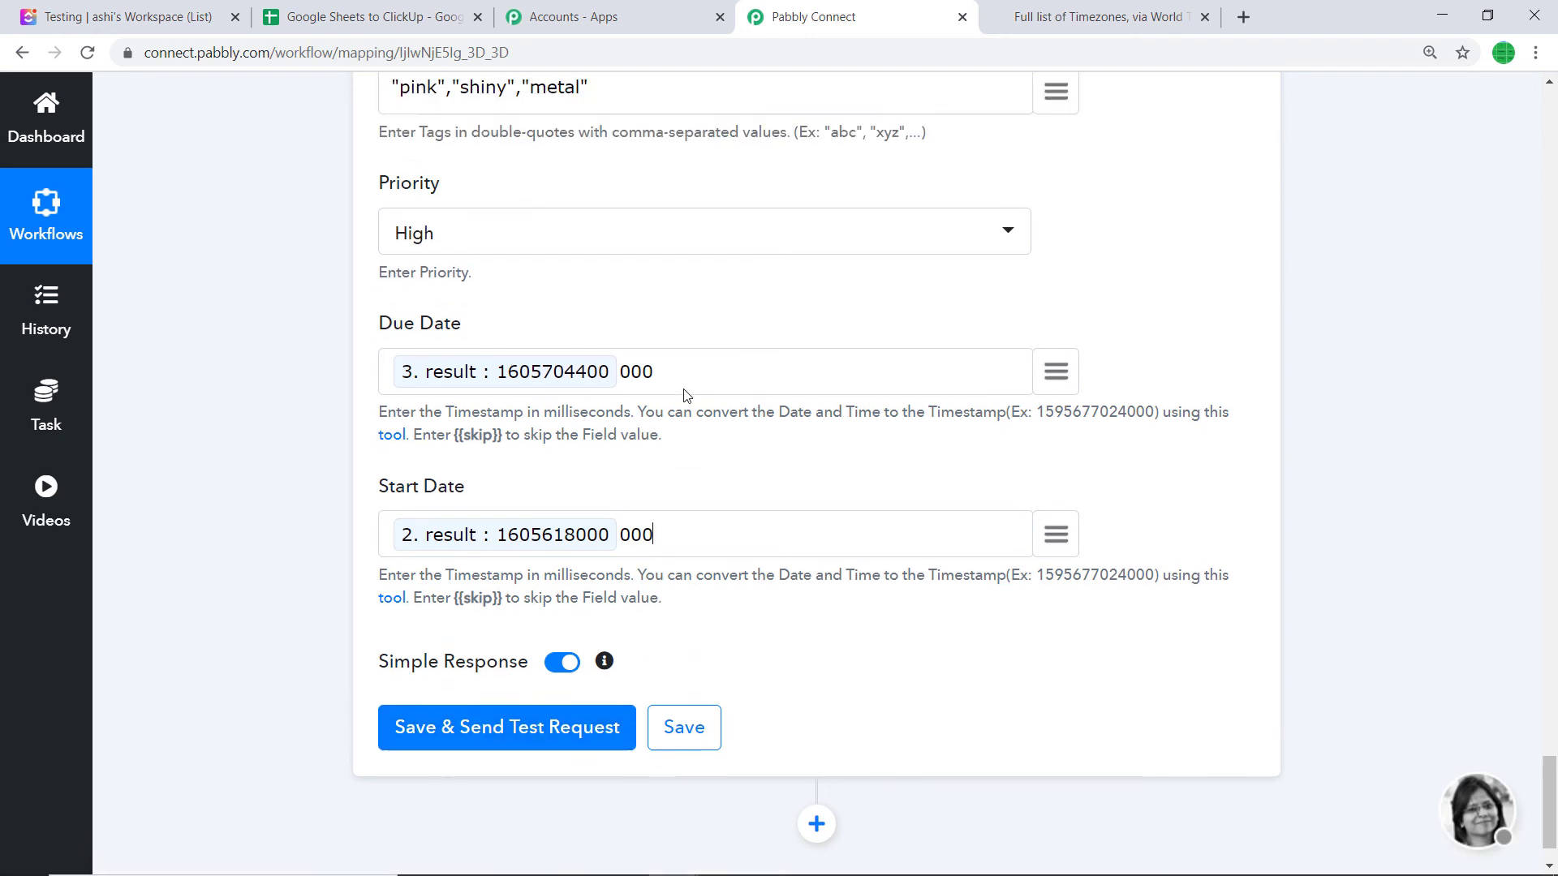
{"action": "scroll", "coordinate": [841, 271], "scroll_direction": "up", "scroll_amount": 1}
{"action": "scroll", "coordinate": [803, 327], "scroll_direction": "down", "scroll_amount": 4}
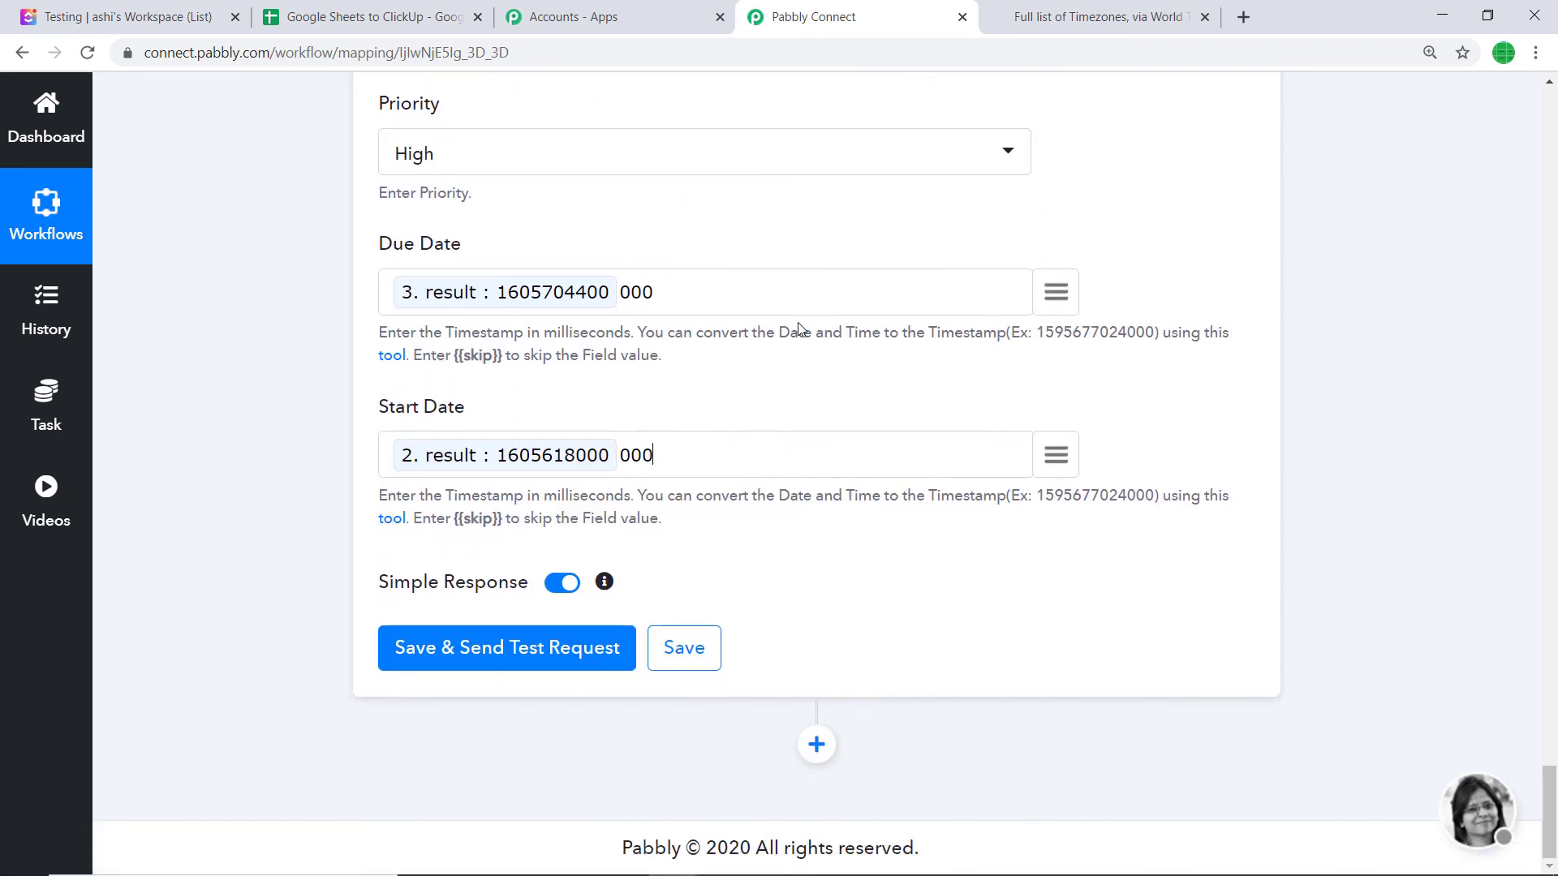
{"action": "left_click", "coordinate": [550, 649]}
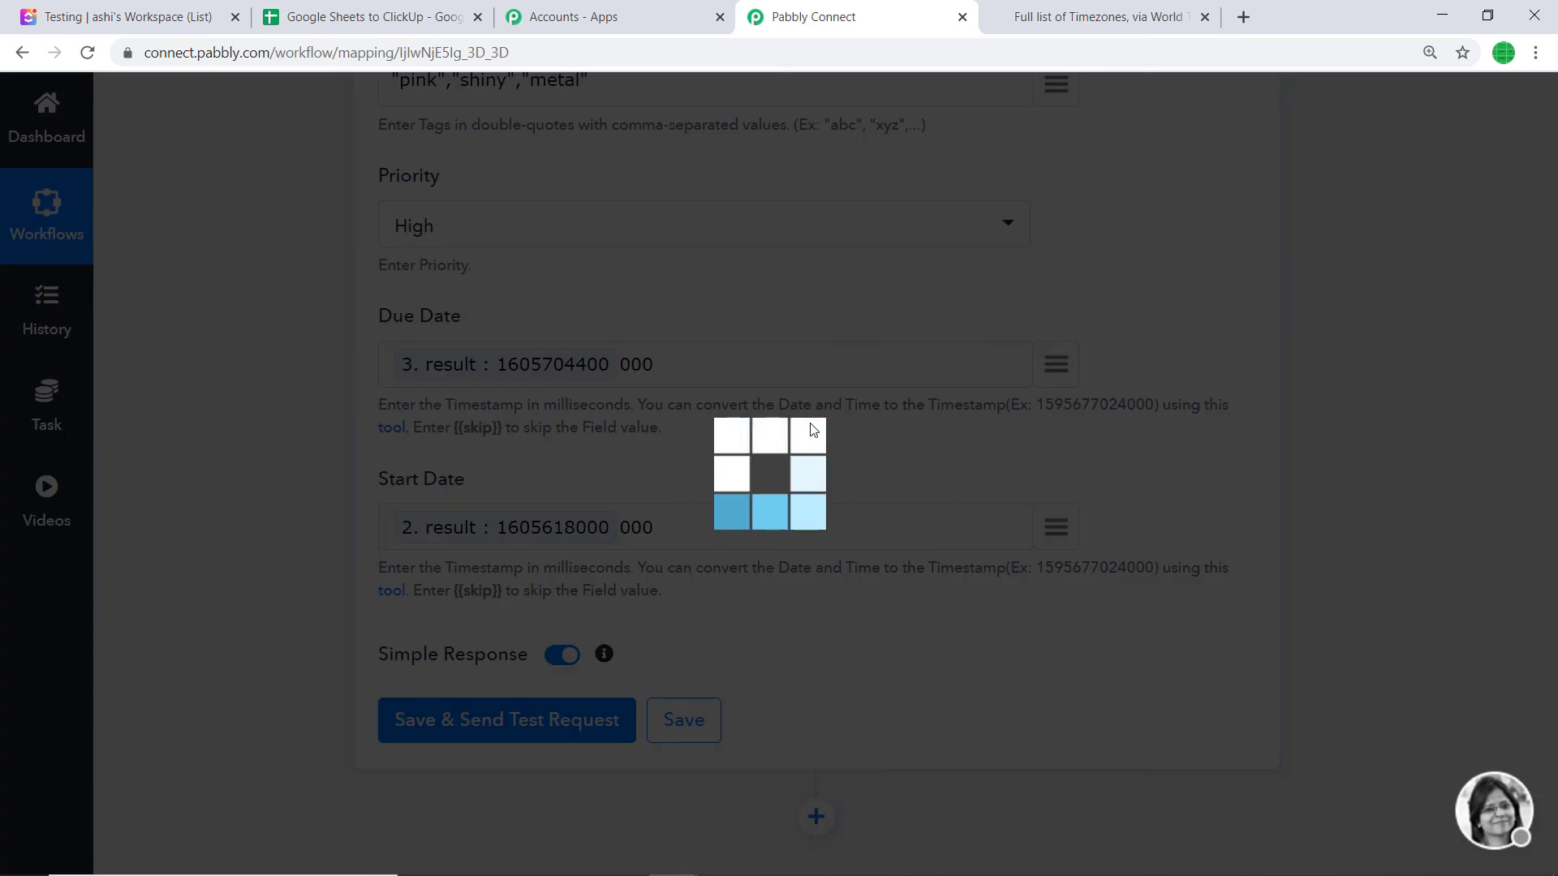
{"action": "scroll", "coordinate": [813, 390], "scroll_direction": "down", "scroll_amount": 6}
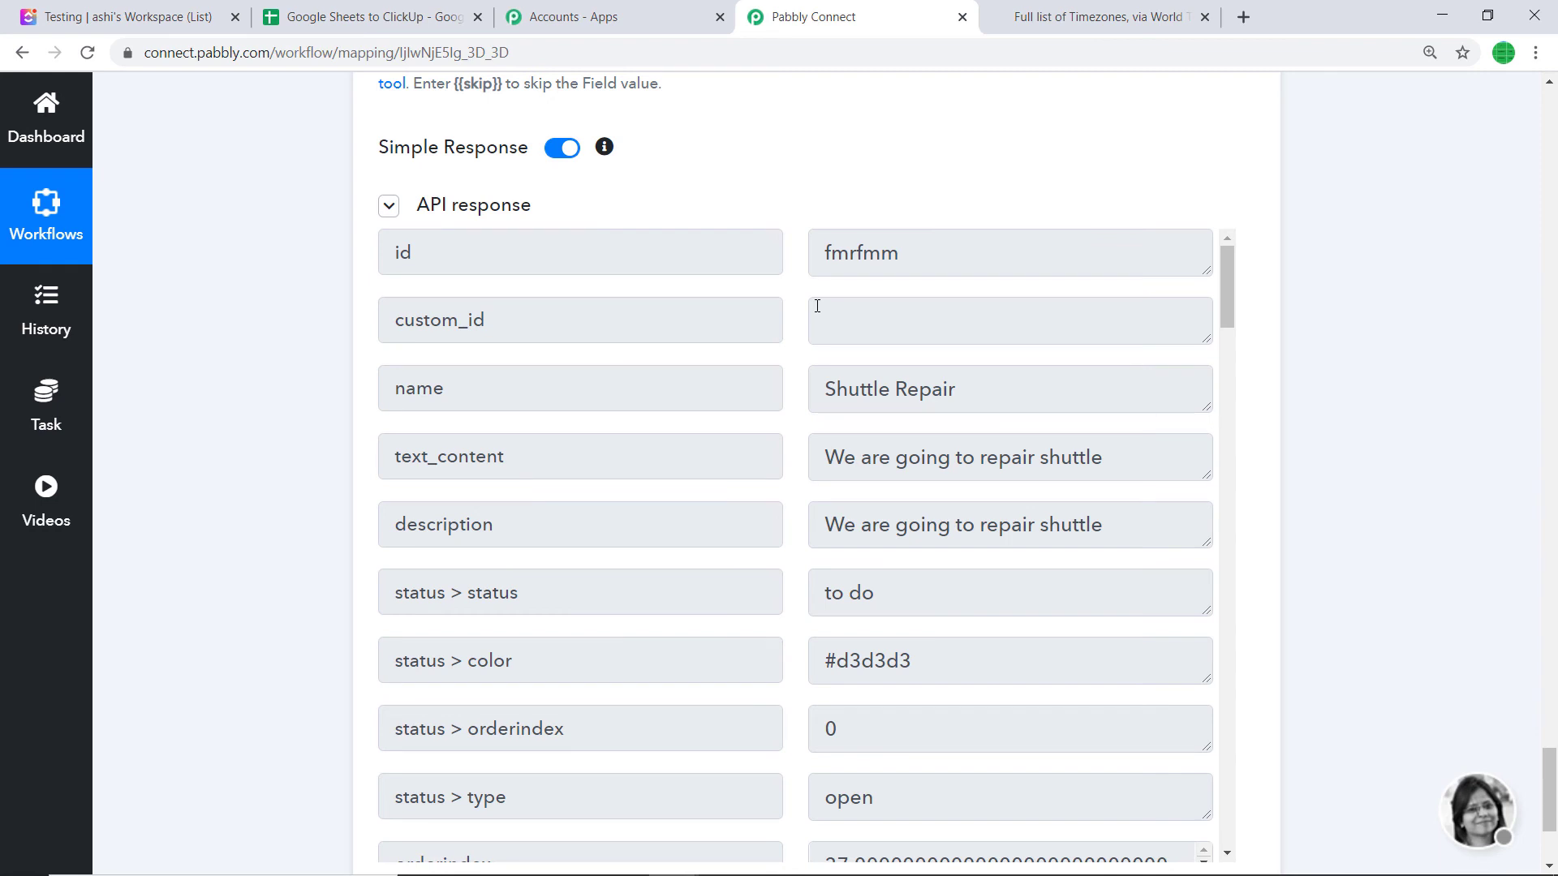
Switch to ClickUp and check the Shuttle Repair task's tags and due date in the Testing folder against the Google Sheets row
{"action": "left_click", "coordinate": [130, 16]}
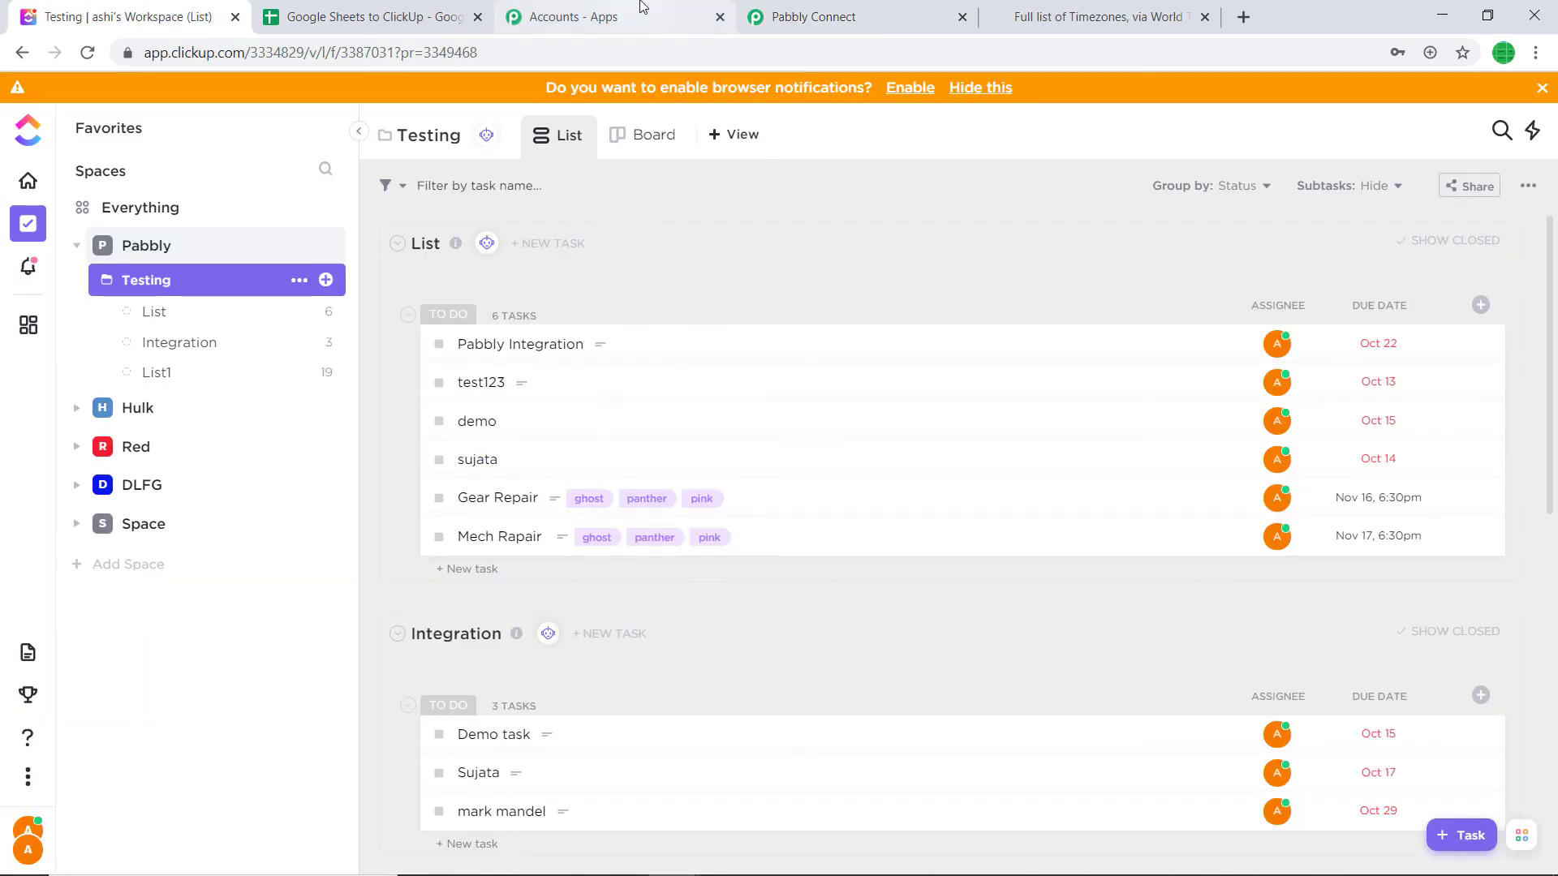
{"action": "left_click", "coordinate": [373, 16]}
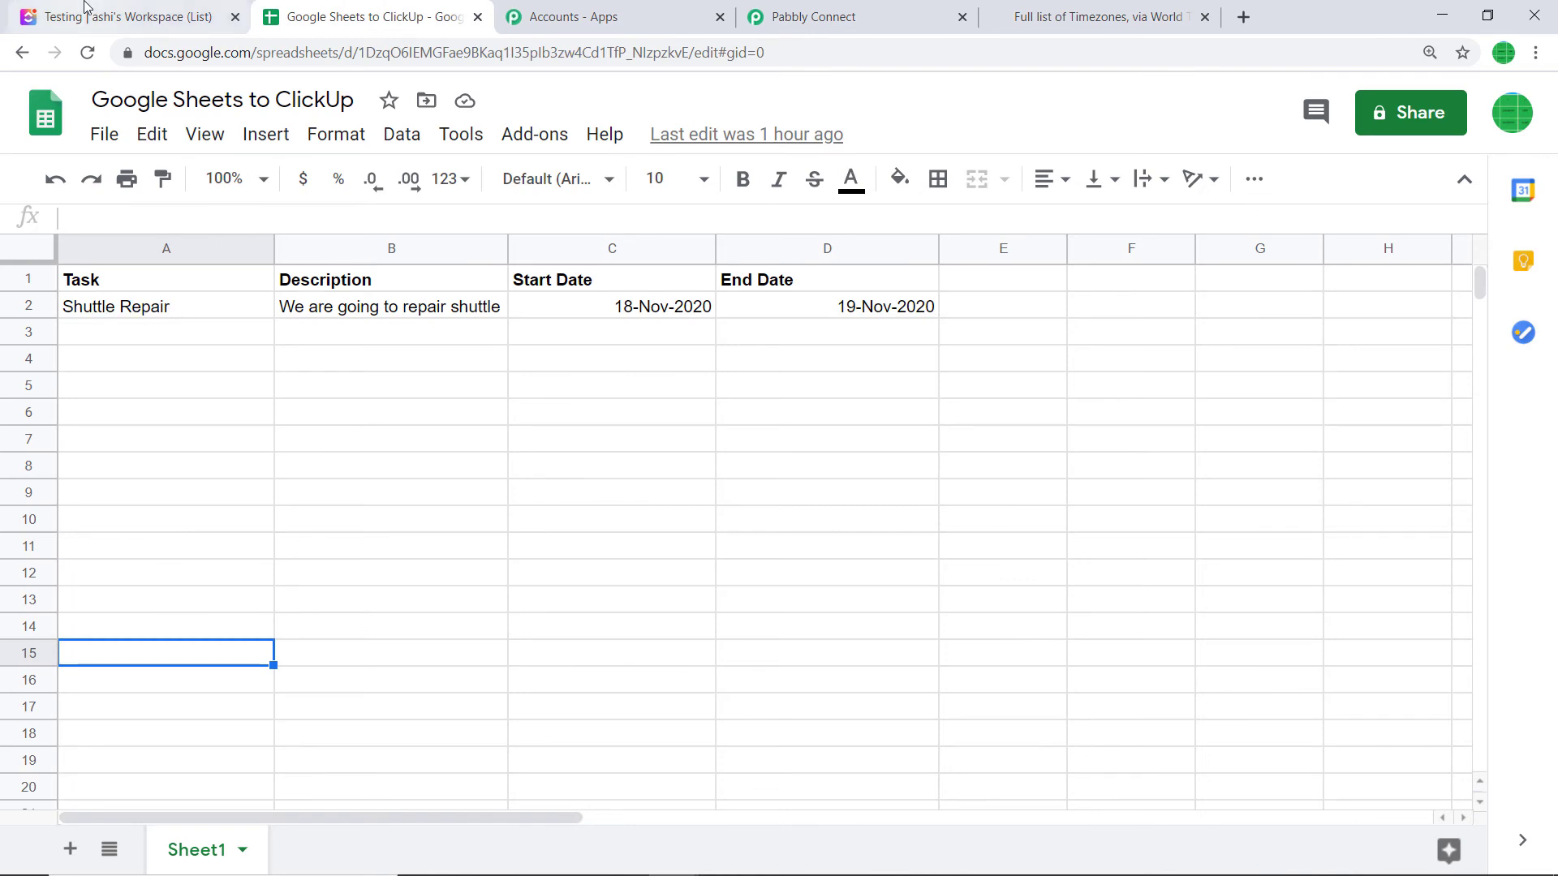
{"action": "left_click", "coordinate": [36, 17]}
{"action": "scroll", "coordinate": [595, 454], "scroll_direction": "down", "scroll_amount": 2}
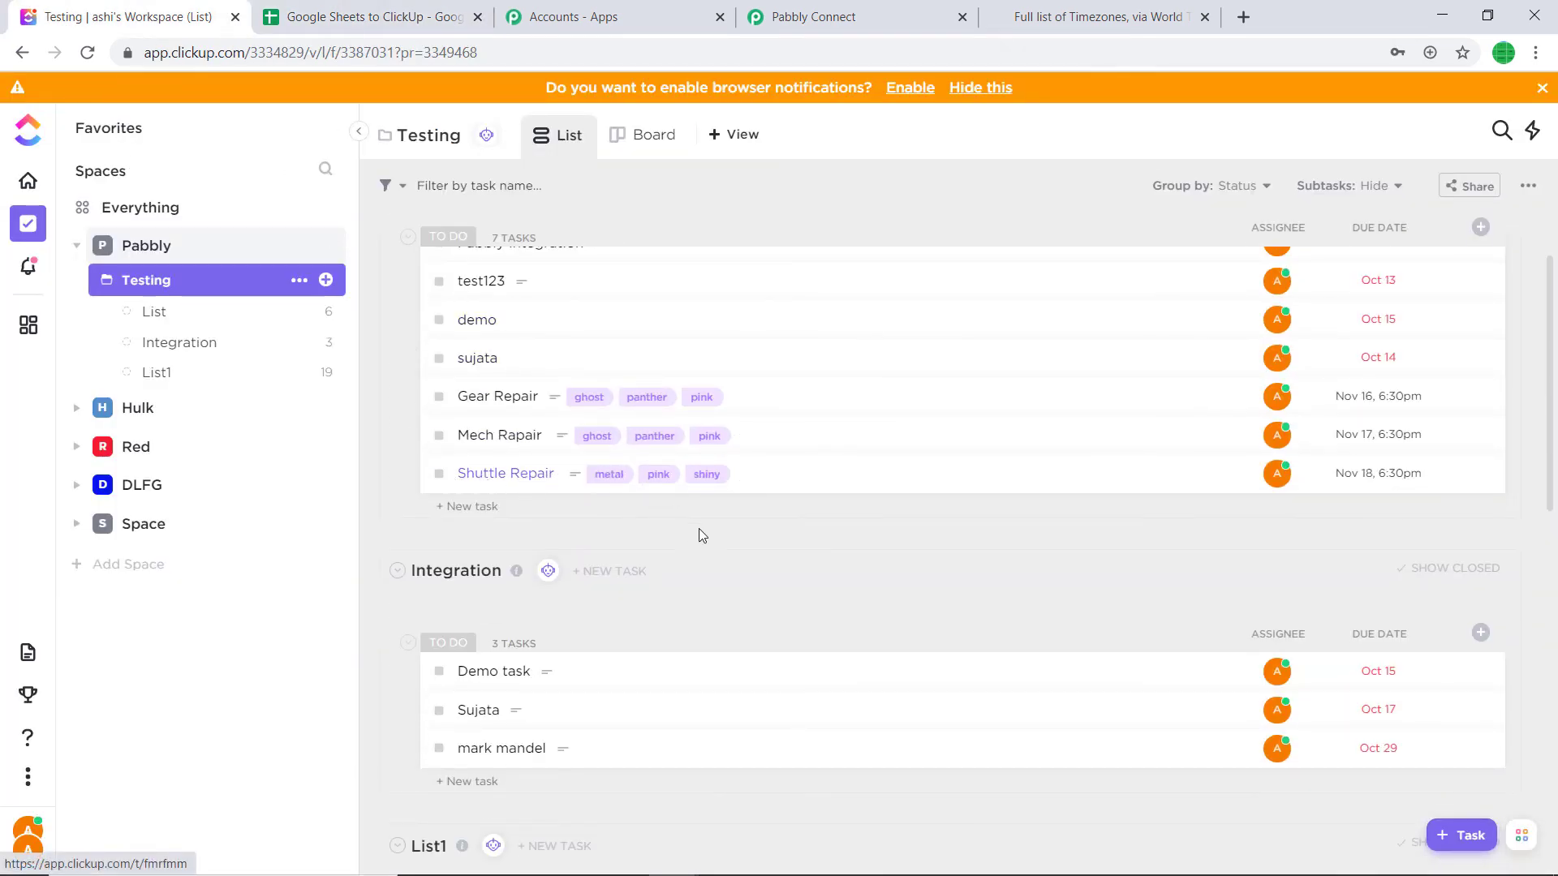
{"action": "mouse_move", "coordinate": [730, 483]}
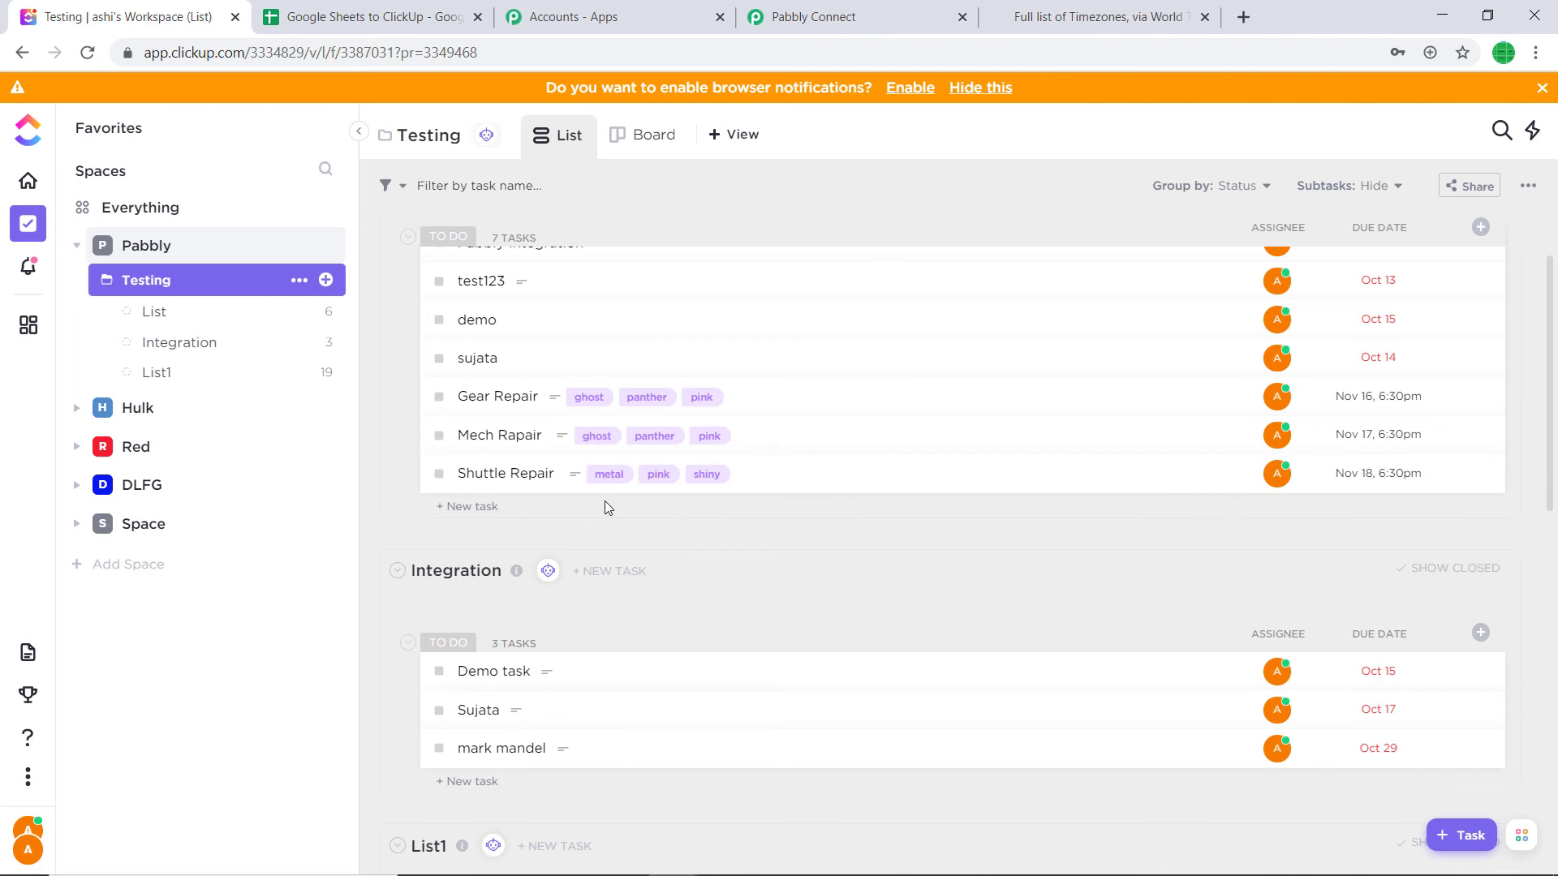
Switch back to Pabbly Connect and collapse the ClickUp action, both Date/Time Formatter actions and the Google Sheets trigger
{"action": "left_click", "coordinate": [808, 10]}
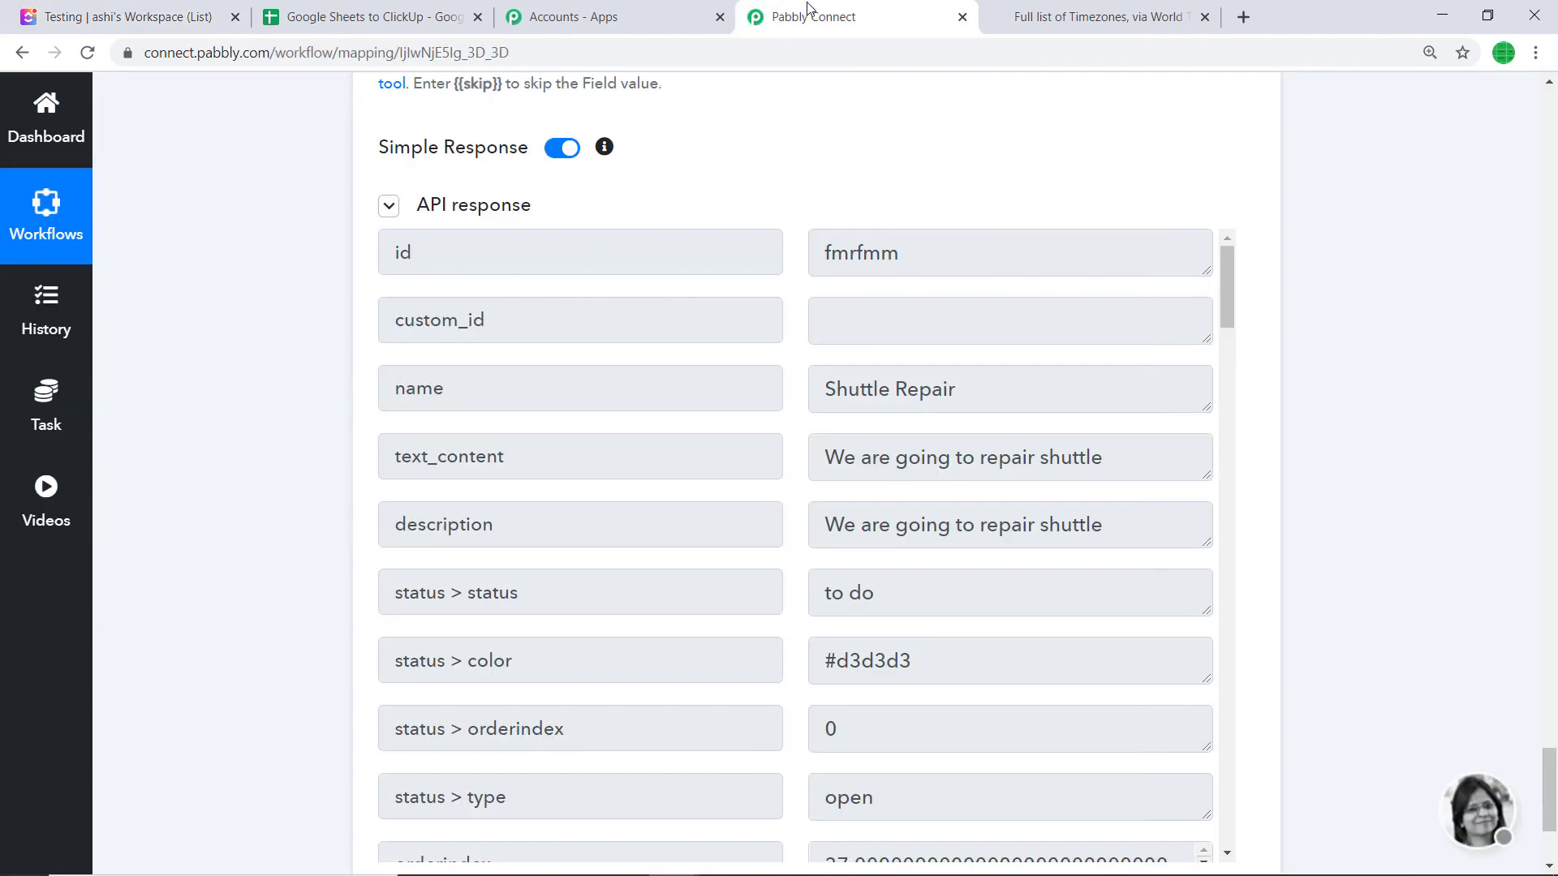
{"action": "scroll", "coordinate": [1523, 486], "scroll_direction": "up", "scroll_amount": 20}
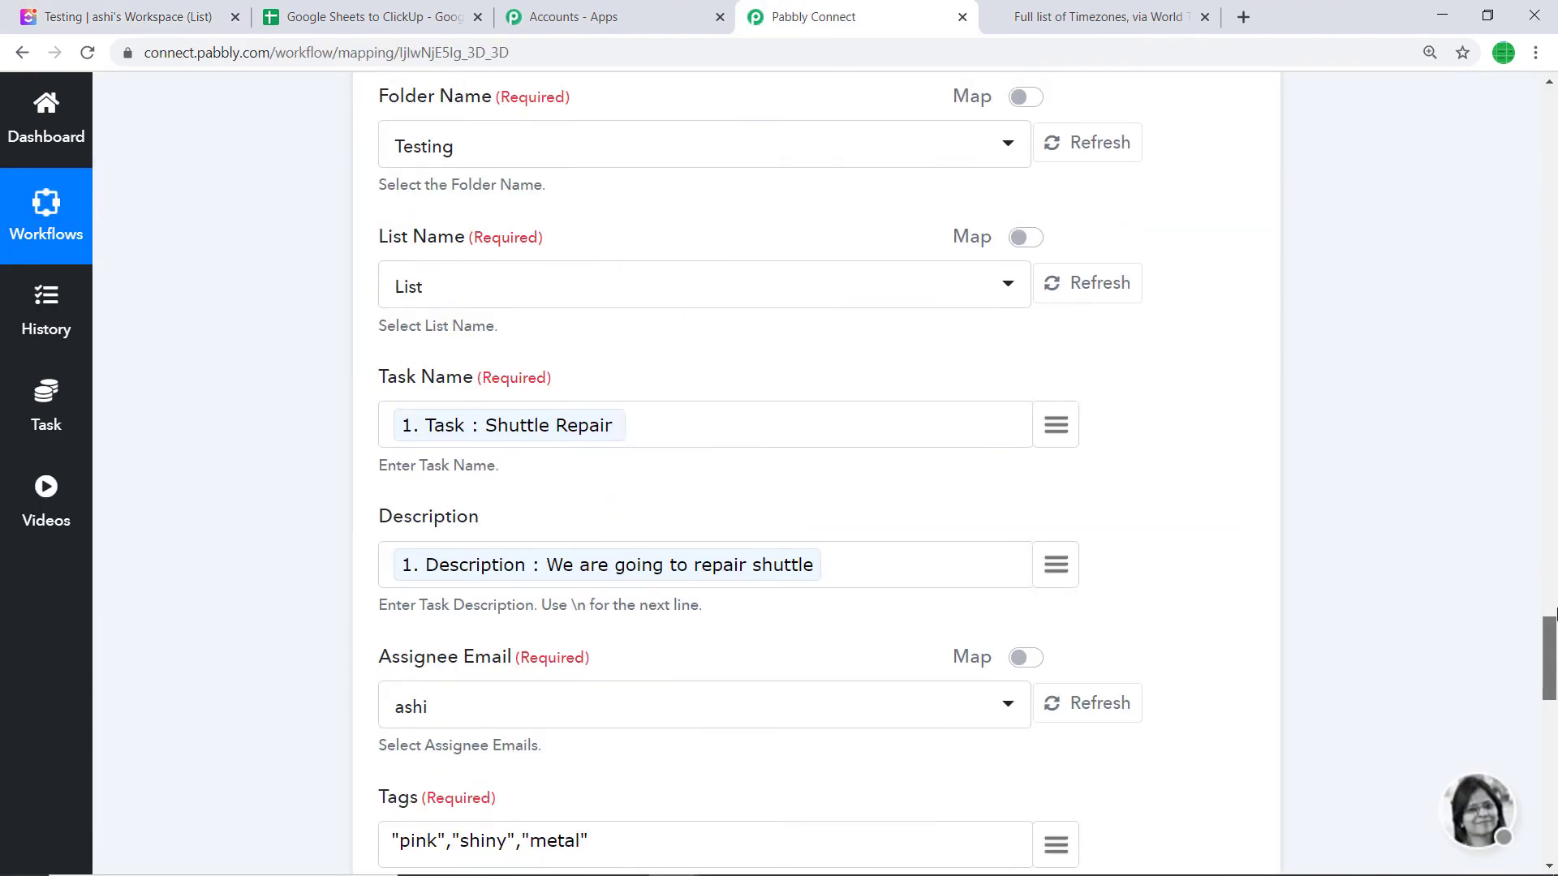
{"action": "left_click", "coordinate": [1022, 222]}
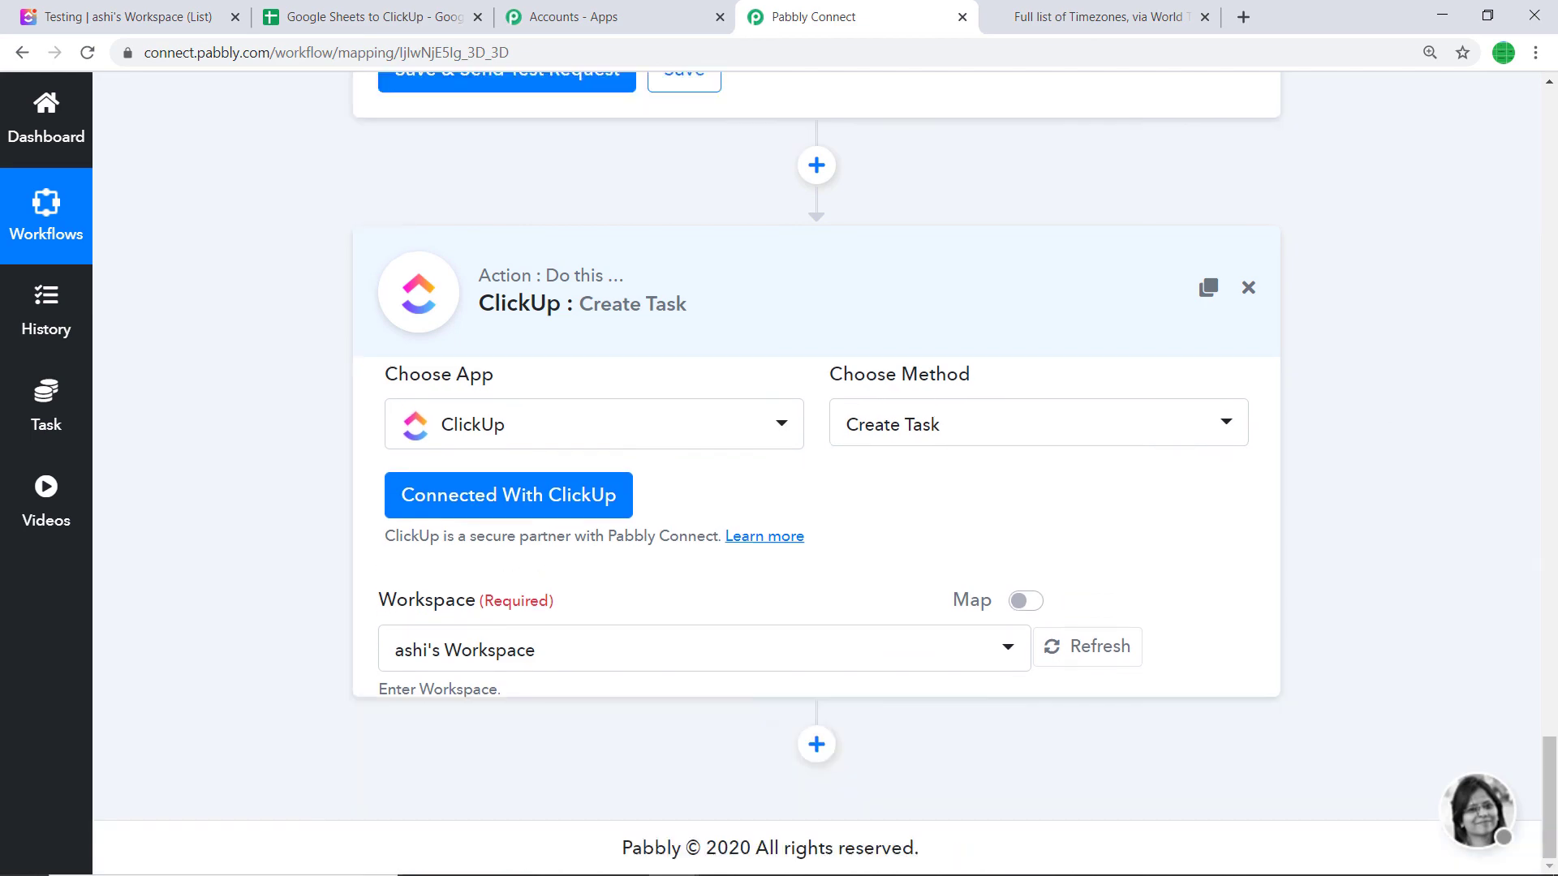
{"action": "left_click_drag", "start_coordinate": [1554, 667], "coordinate": [1554, 586]}
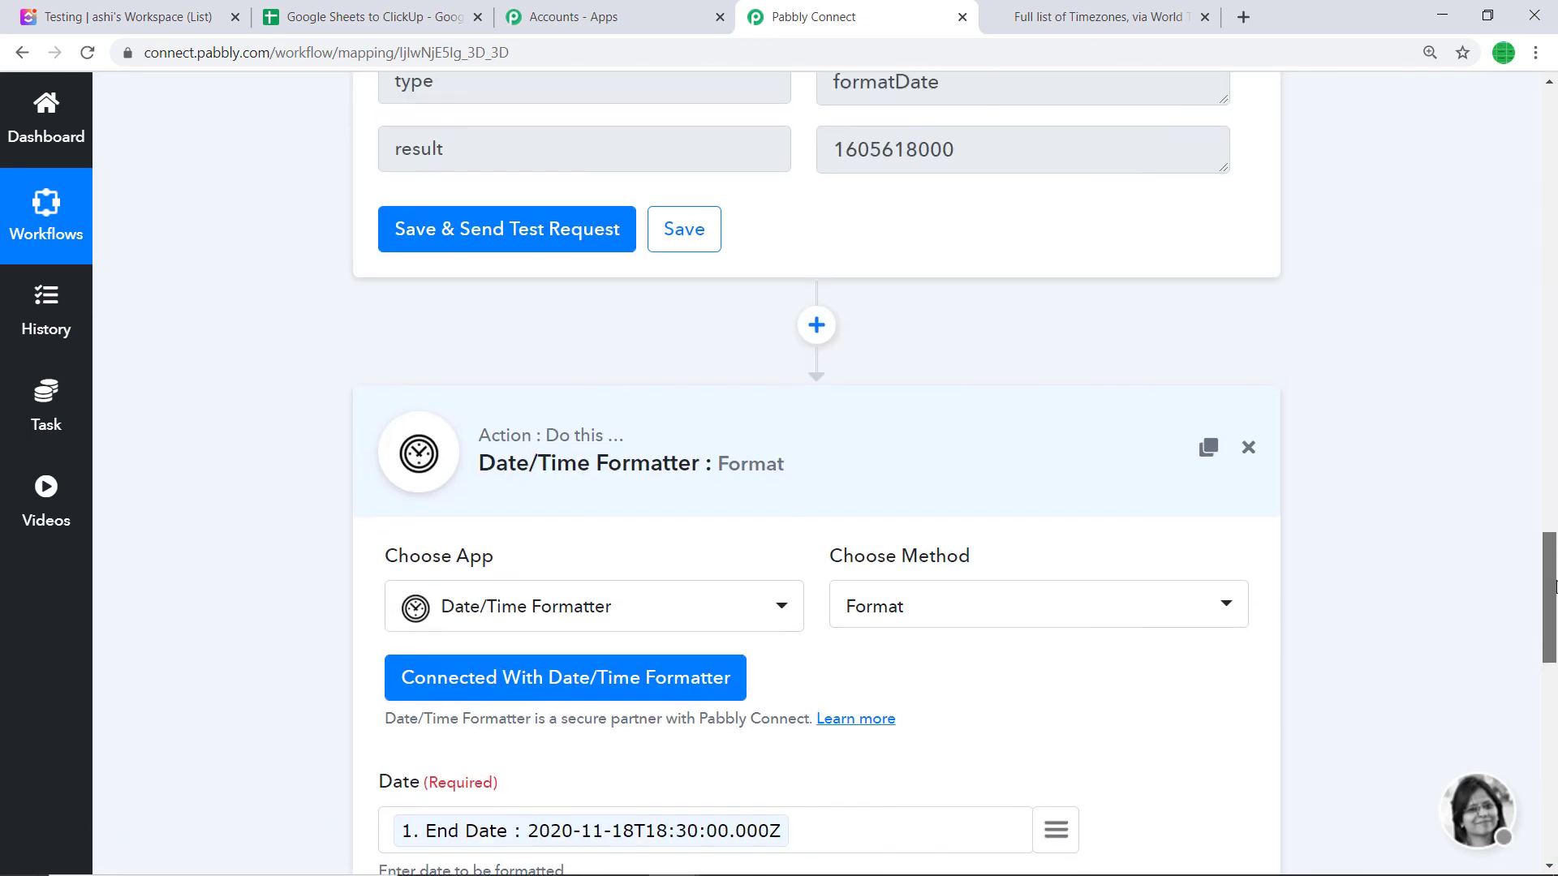
{"action": "left_click", "coordinate": [820, 442]}
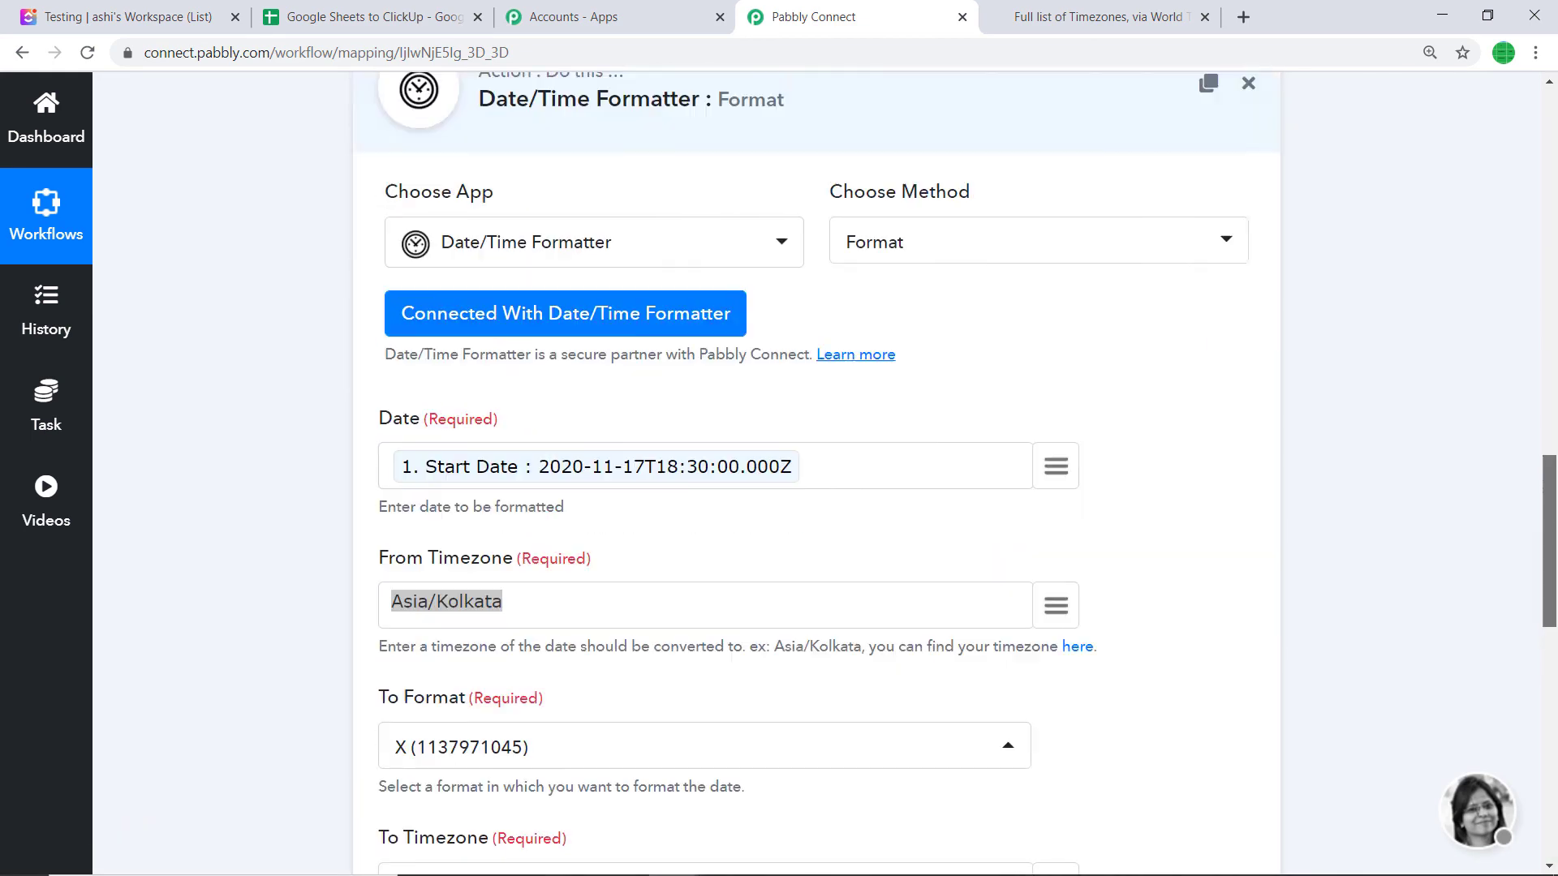
{"action": "scroll", "coordinate": [873, 241], "scroll_direction": "up", "scroll_amount": 15}
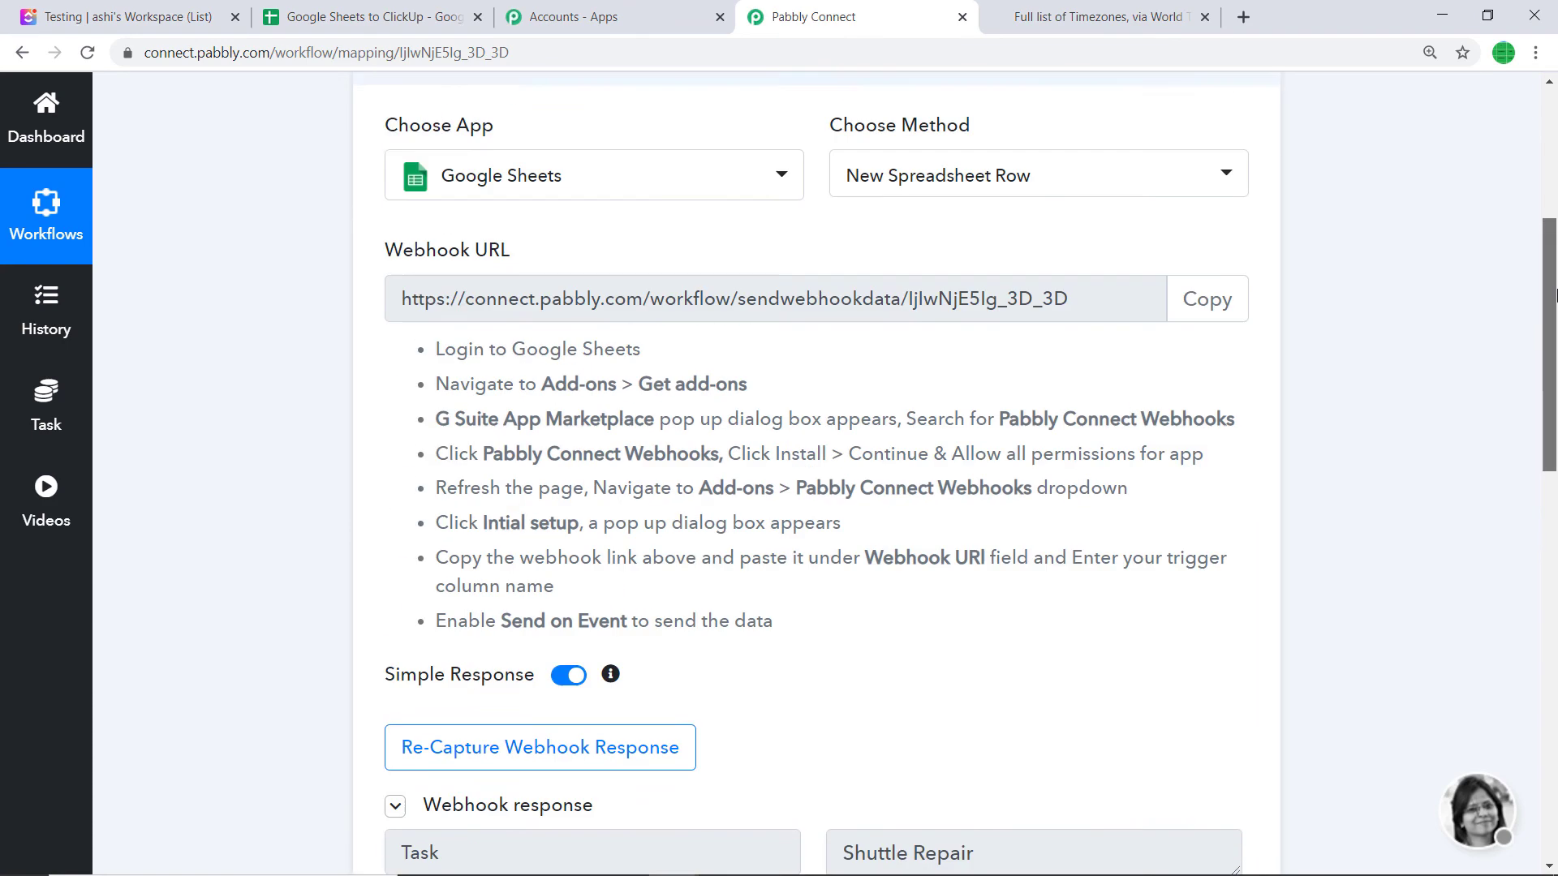
{"action": "left_click", "coordinate": [873, 241]}
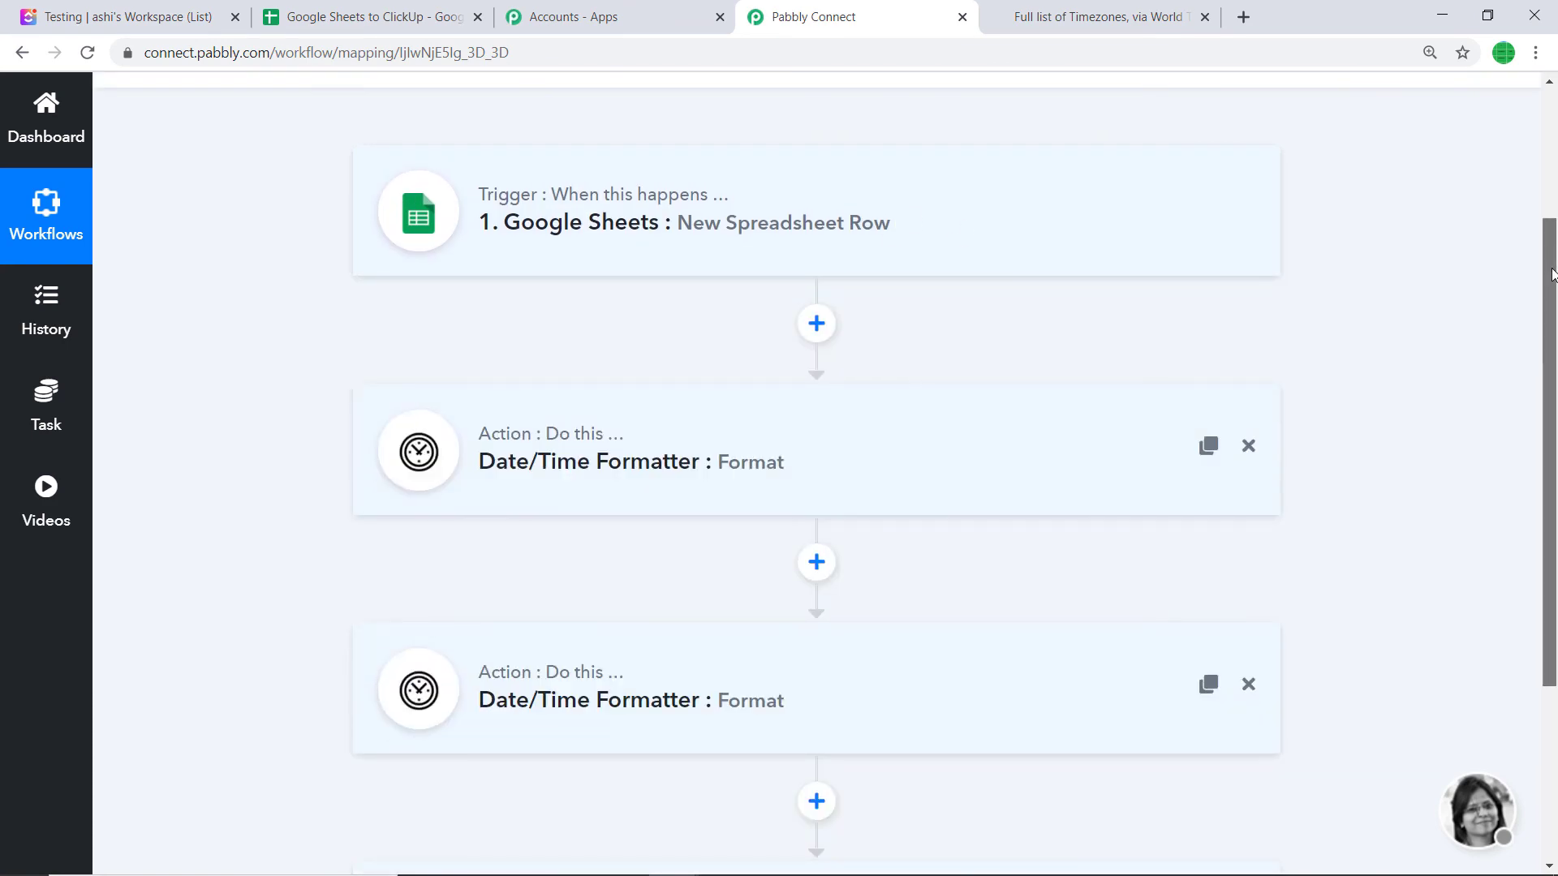
Review the workflow's sequence from the Google Sheets trigger through both Date/Time Formatter actions to the ClickUp Create Task action
{"action": "scroll", "coordinate": [1555, 316], "scroll_direction": "down", "scroll_amount": 1}
{"action": "left_click_drag", "start_coordinate": [1554, 317], "coordinate": [1551, 311]}
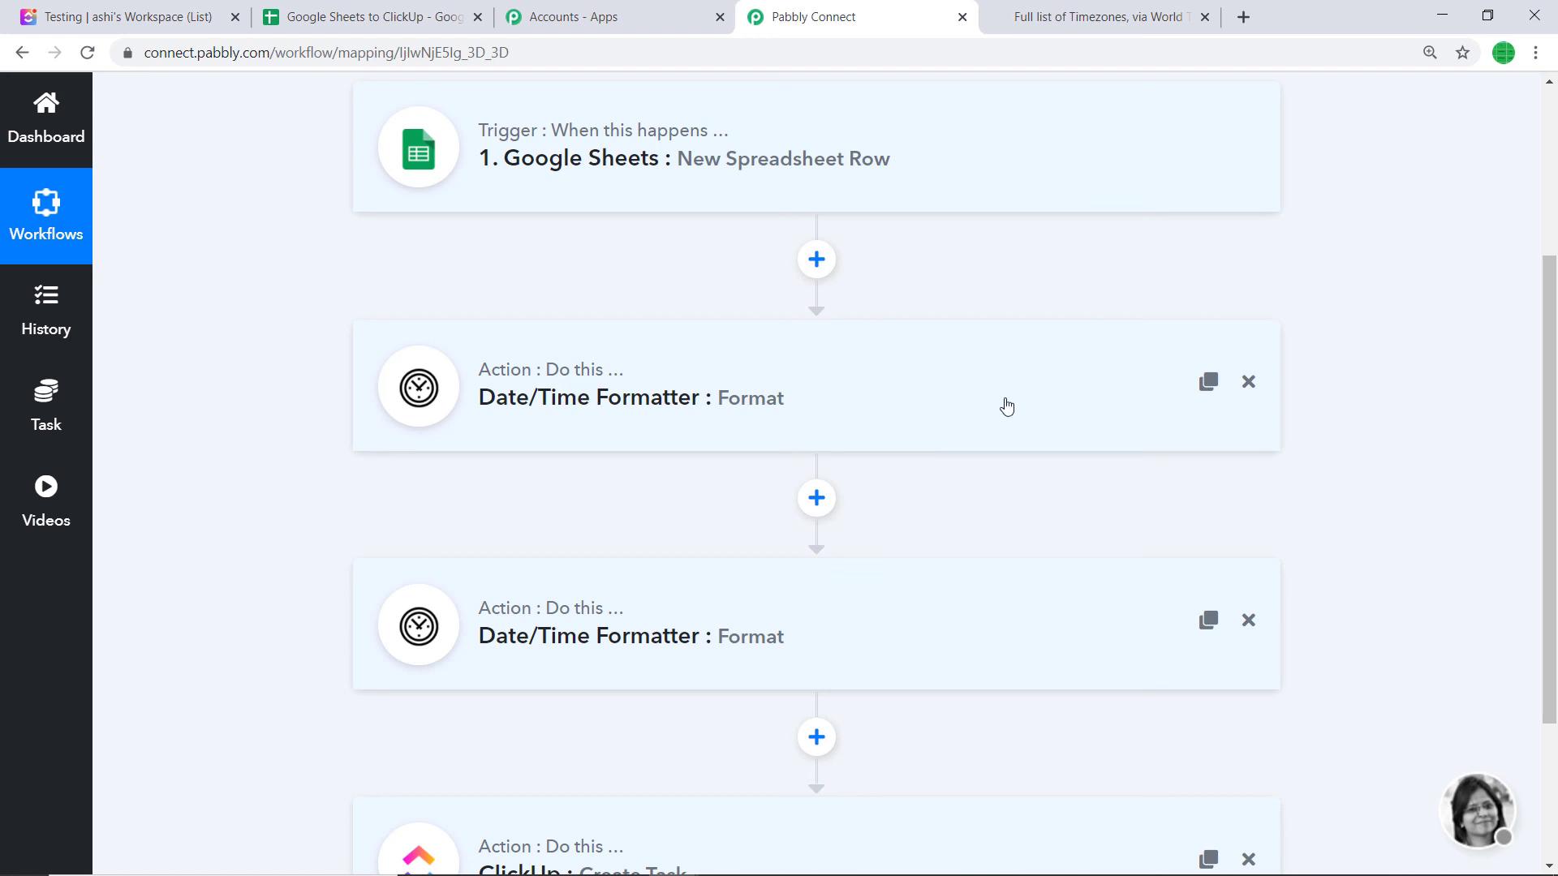
{"action": "scroll", "coordinate": [1108, 378], "scroll_direction": "down", "scroll_amount": 2}
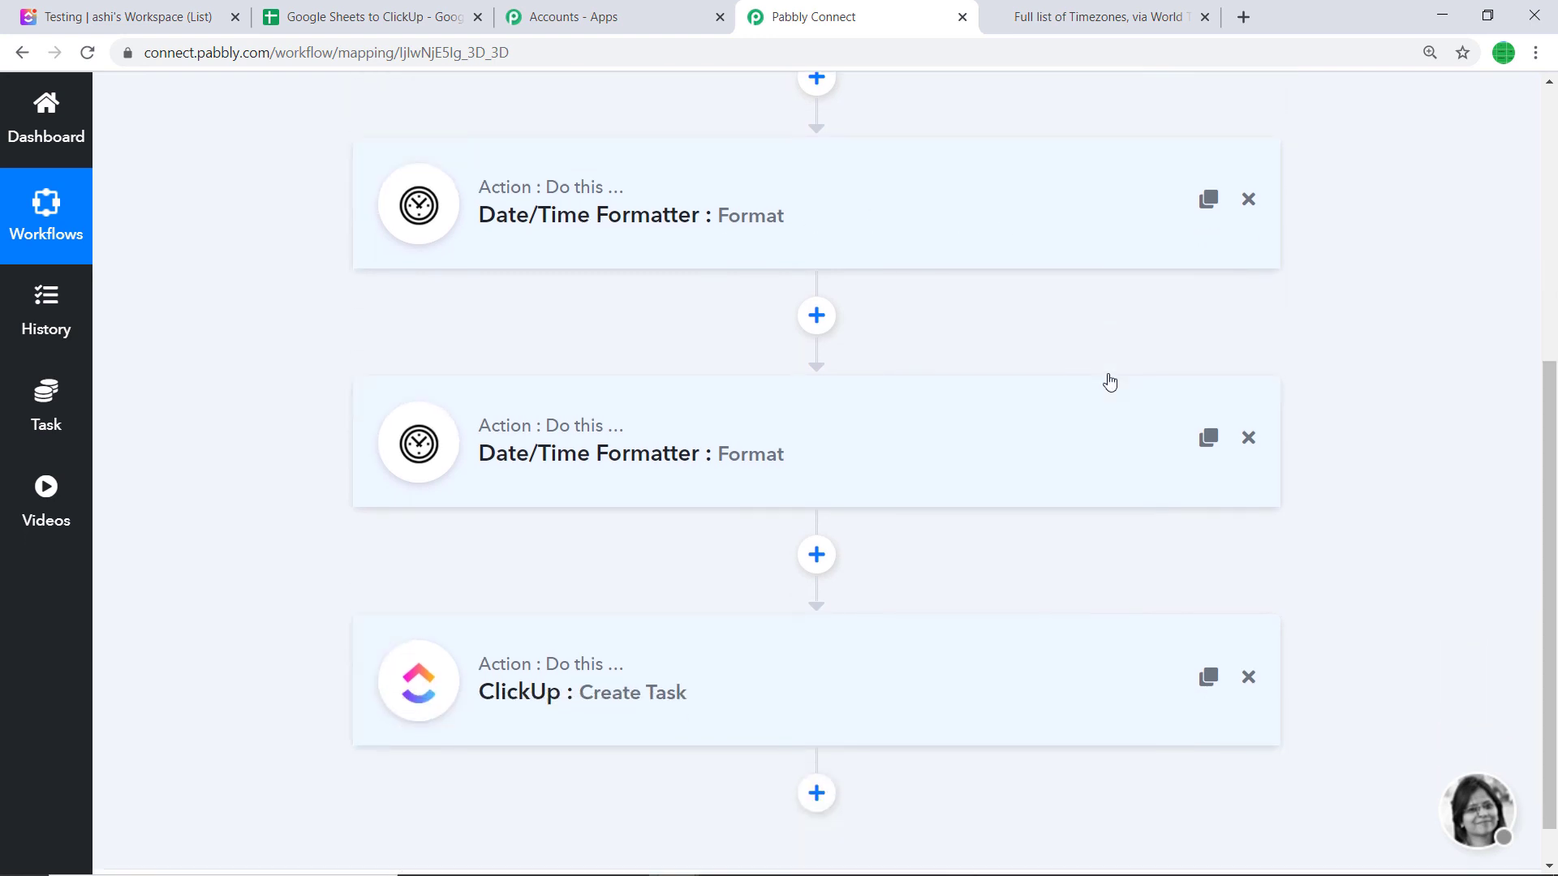
{"action": "scroll", "coordinate": [1108, 381], "scroll_direction": "down", "scroll_amount": 1}
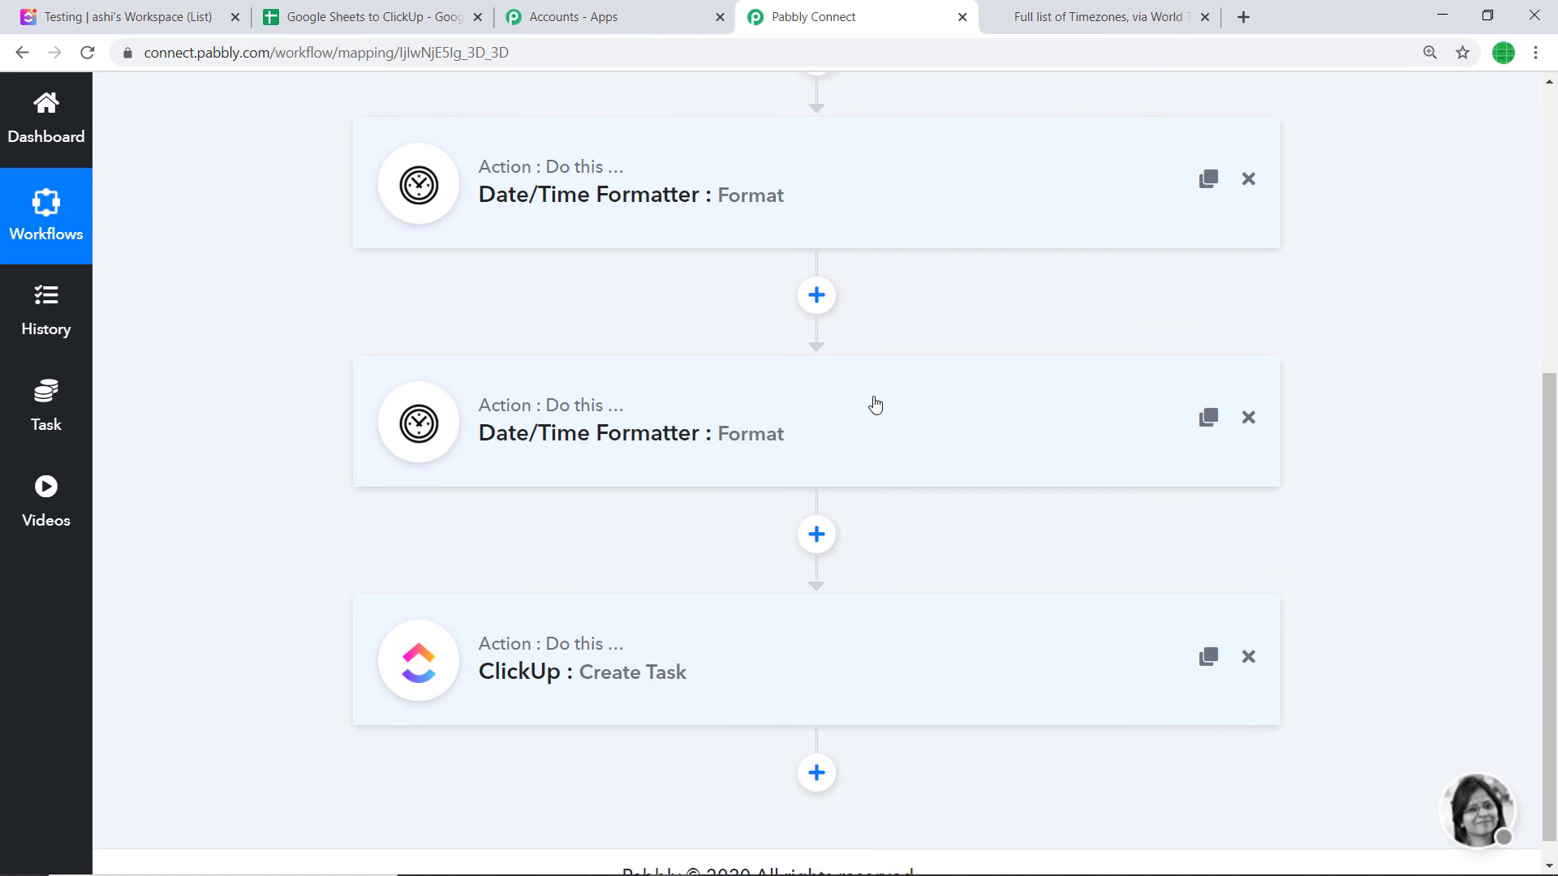
{"action": "scroll", "coordinate": [1012, 410], "scroll_direction": "down", "scroll_amount": 1}
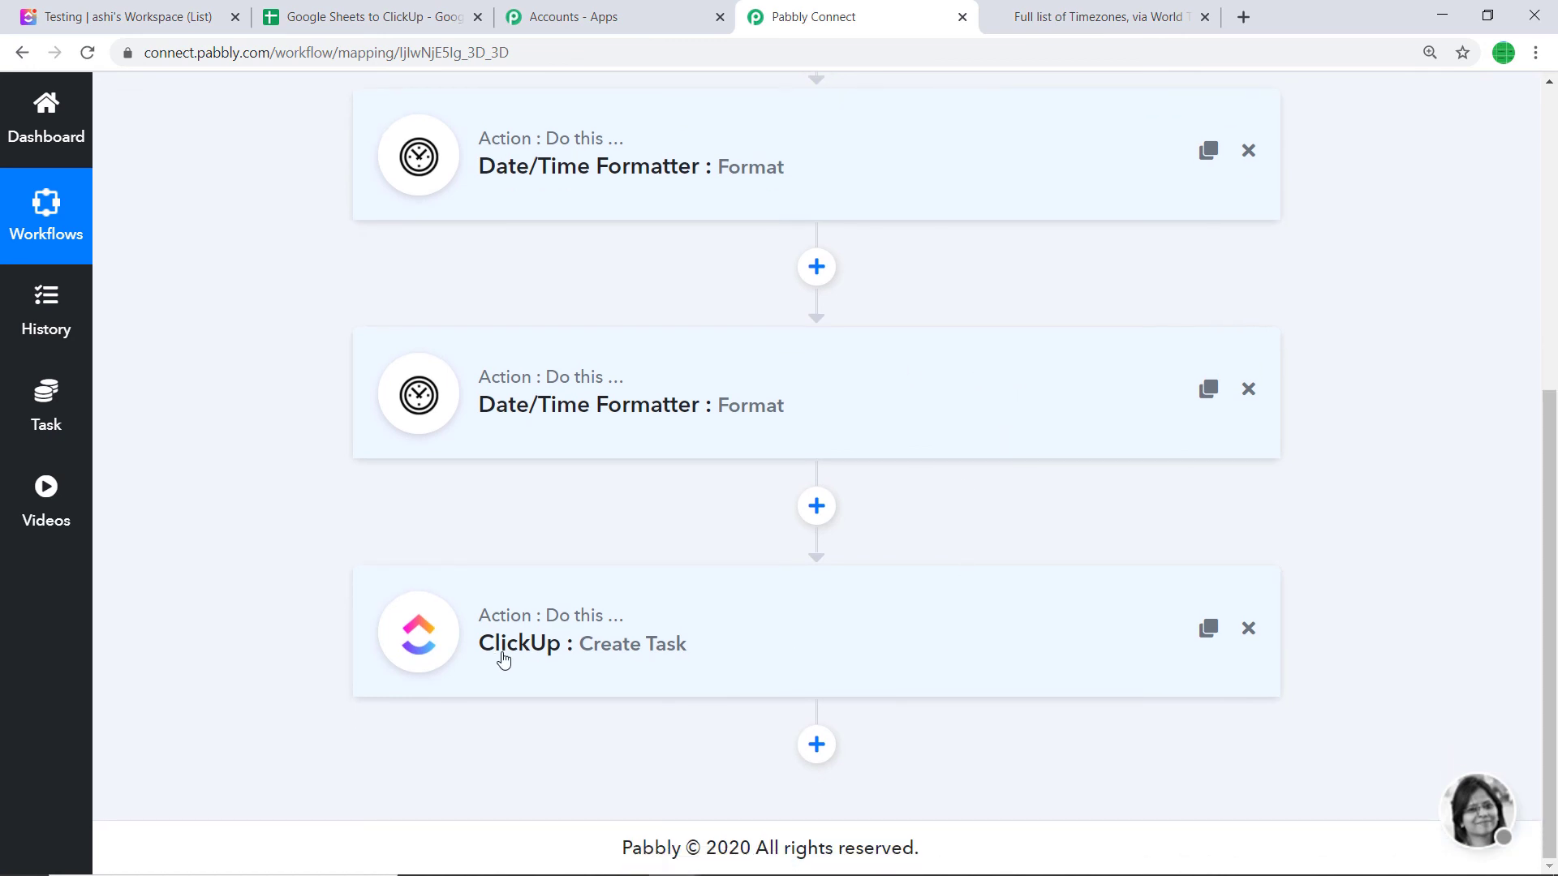
{"action": "scroll", "coordinate": [933, 617], "scroll_direction": "up", "scroll_amount": 3}
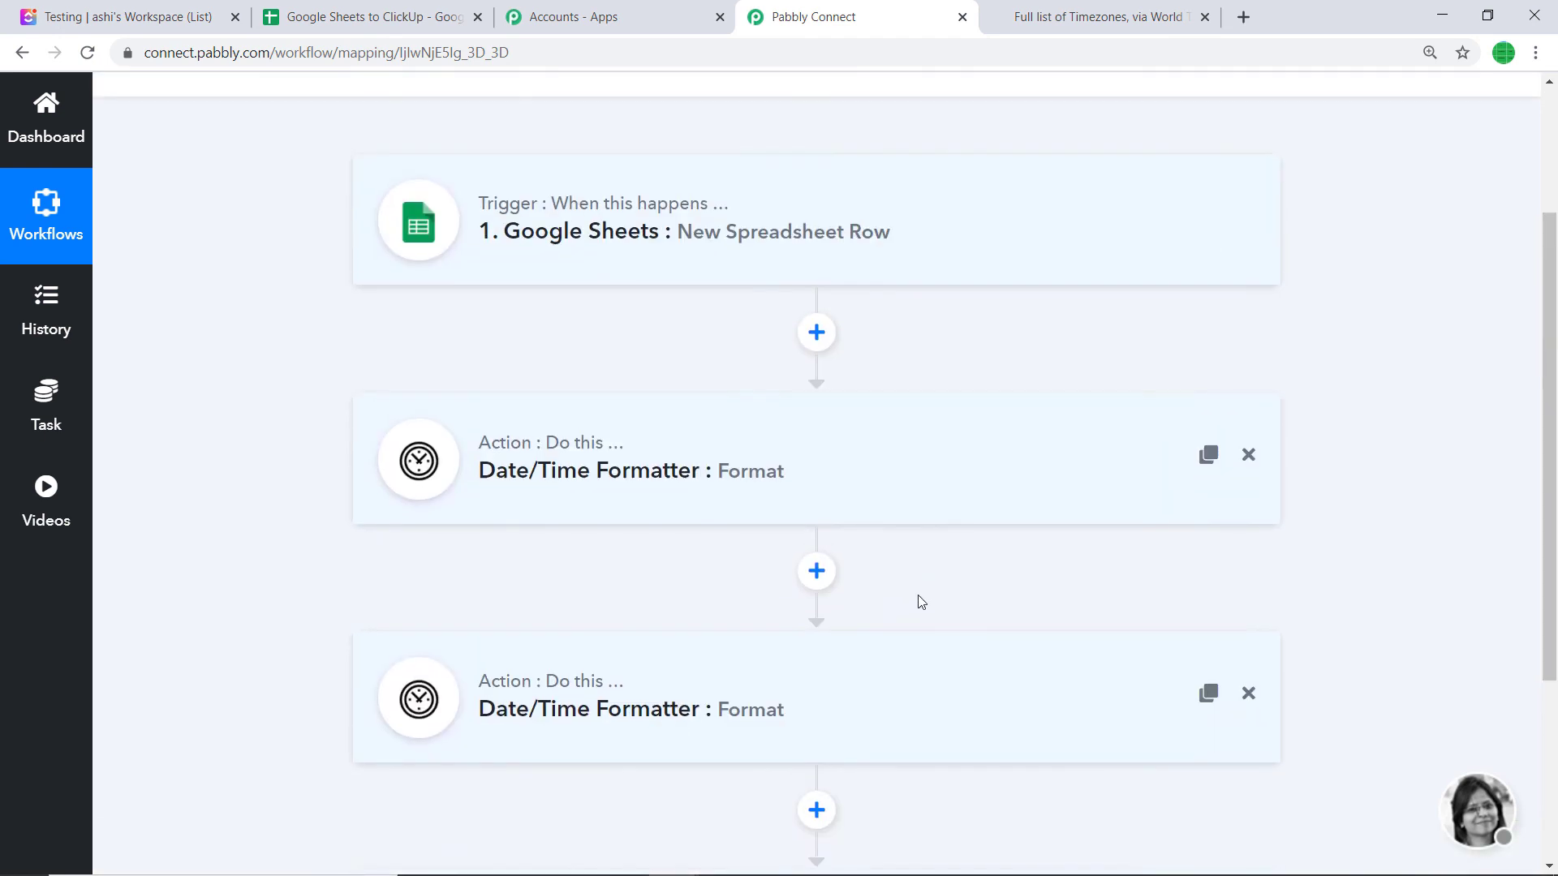
{"action": "scroll", "coordinate": [892, 567], "scroll_direction": "down", "scroll_amount": 1}
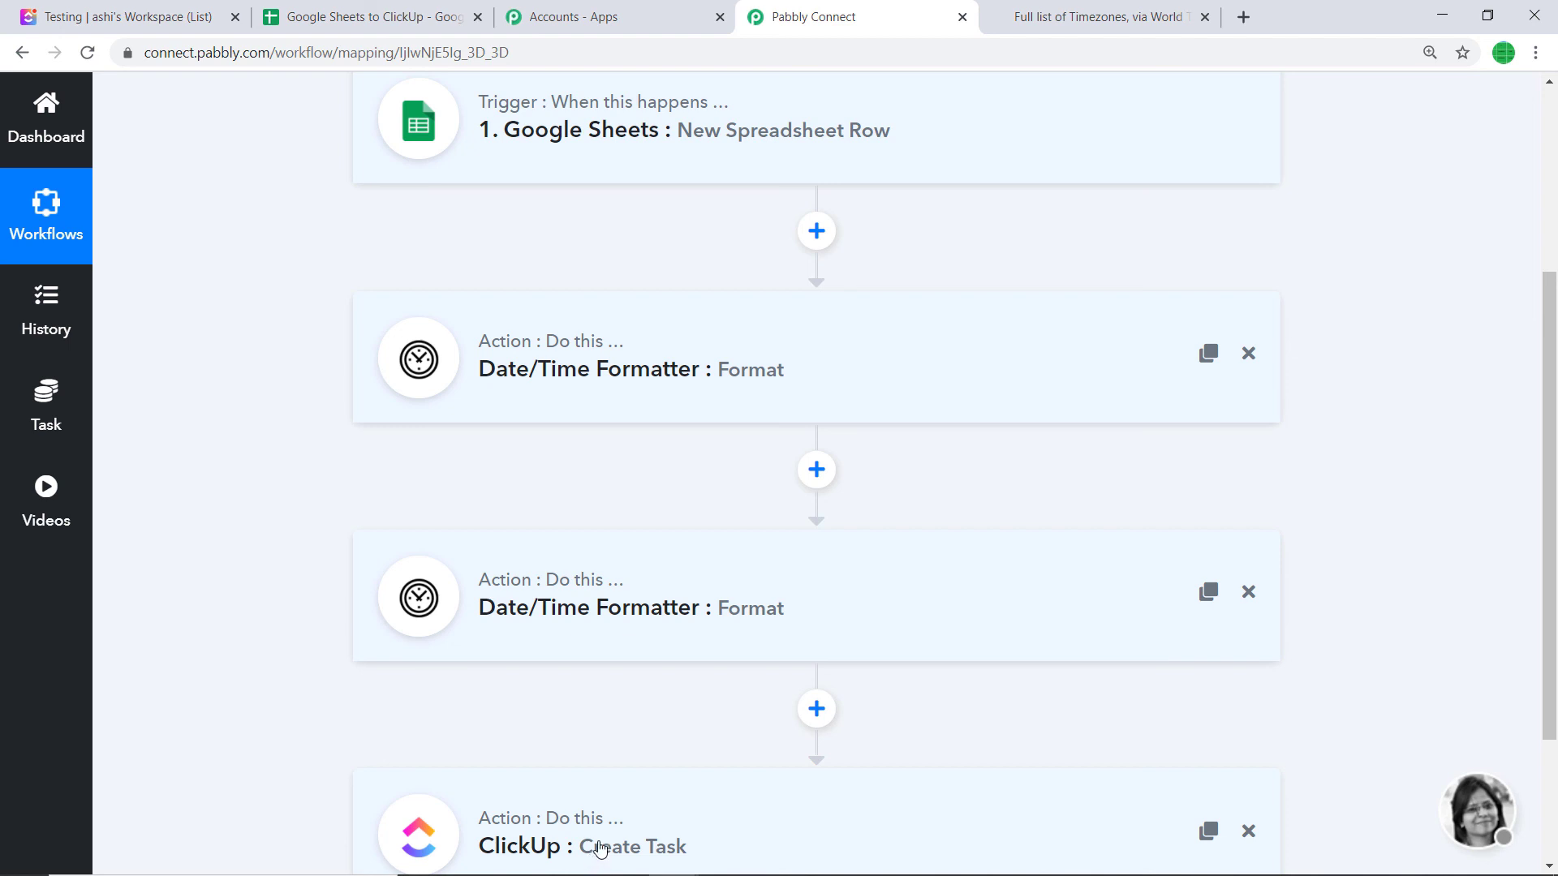
{"action": "scroll", "coordinate": [932, 349], "scroll_direction": "down", "scroll_amount": 1}
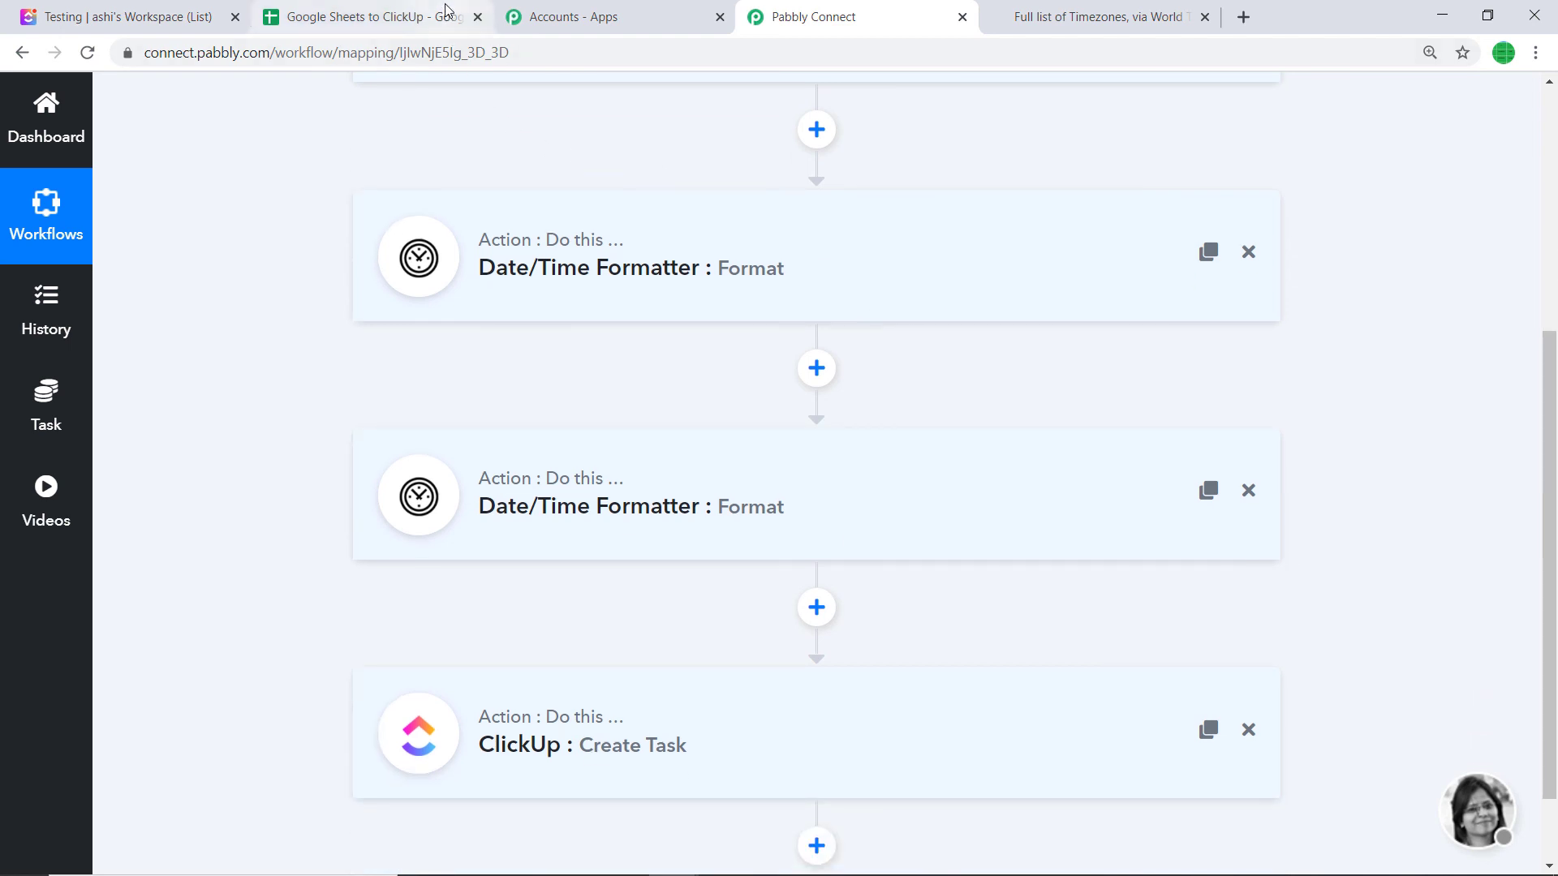
Switch to the Google Sheets to ClickUp spreadsheet and turn on Send On Event in the Pabbly Connect Webhooks add-on
{"action": "left_click", "coordinate": [365, 16]}
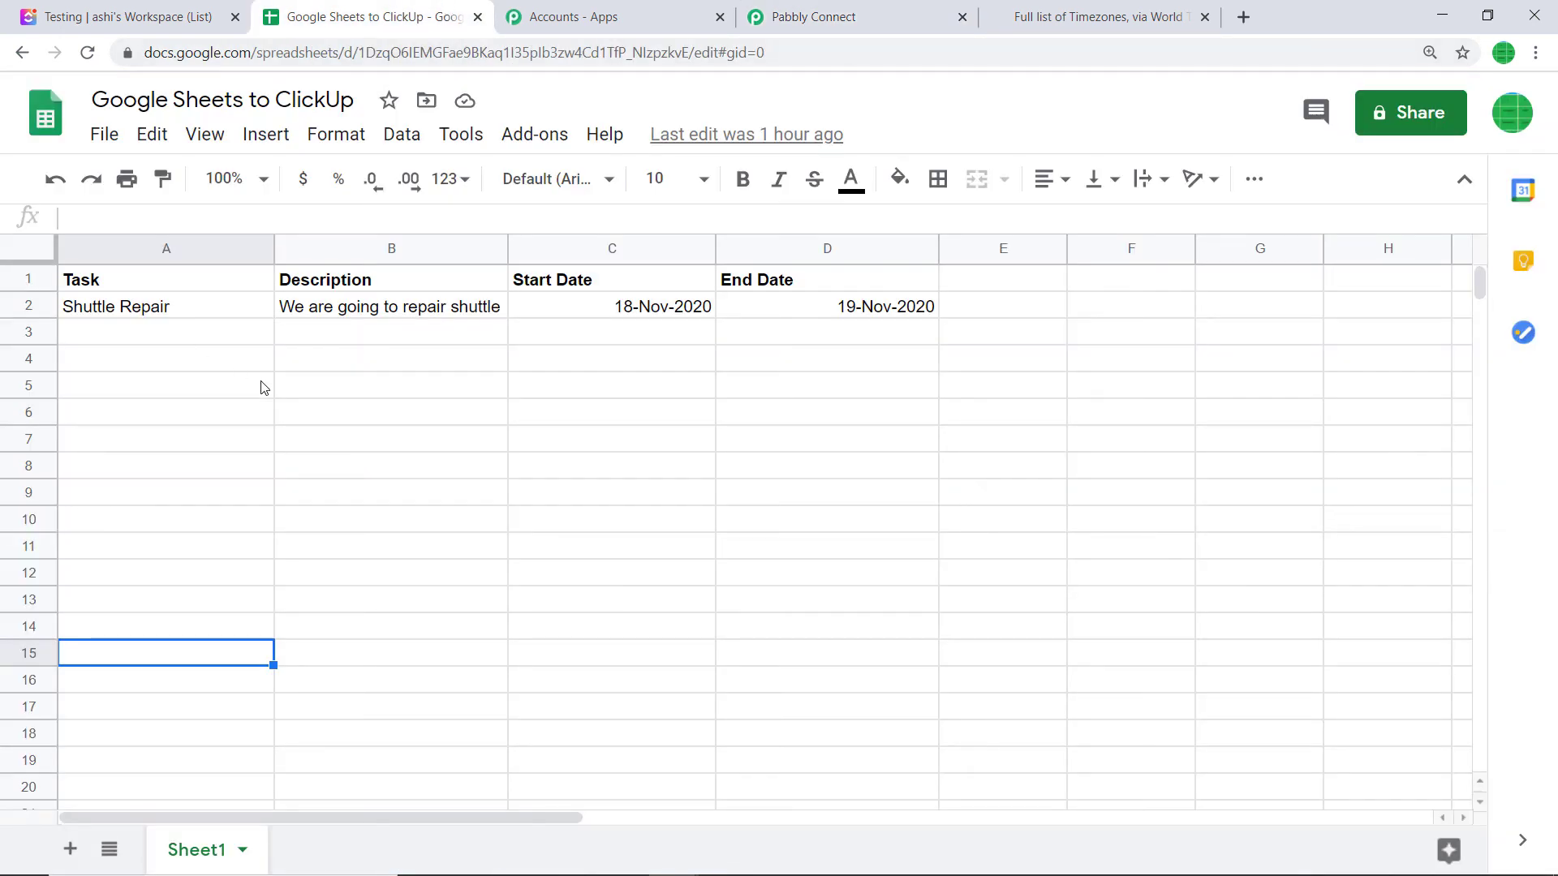
{"action": "left_click", "coordinate": [550, 147]}
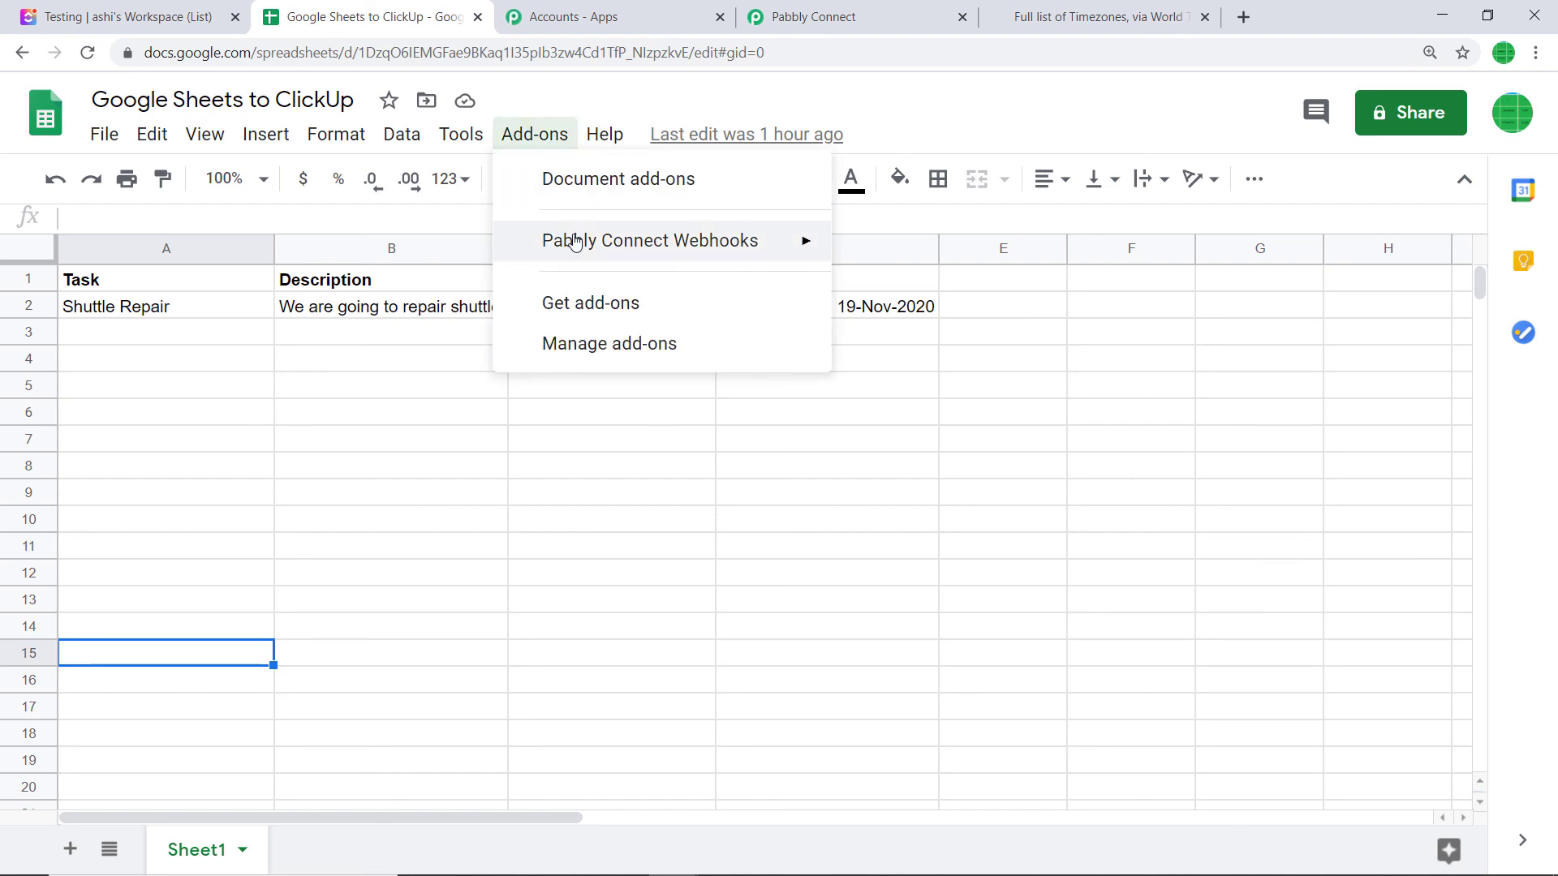
{"action": "mouse_move", "coordinate": [576, 242]}
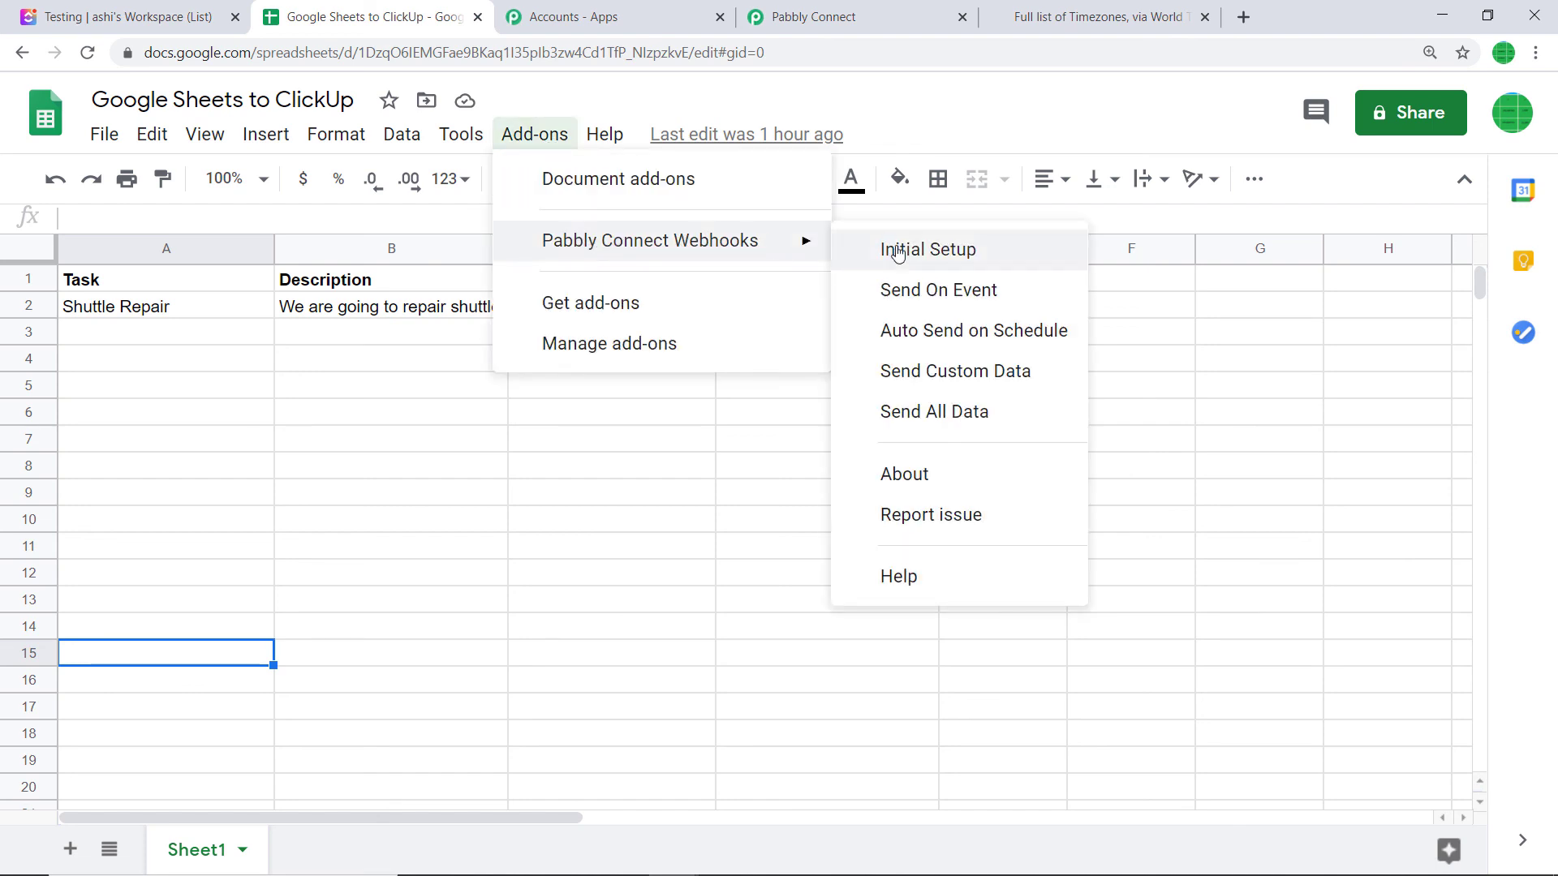
{"action": "left_click", "coordinate": [955, 293]}
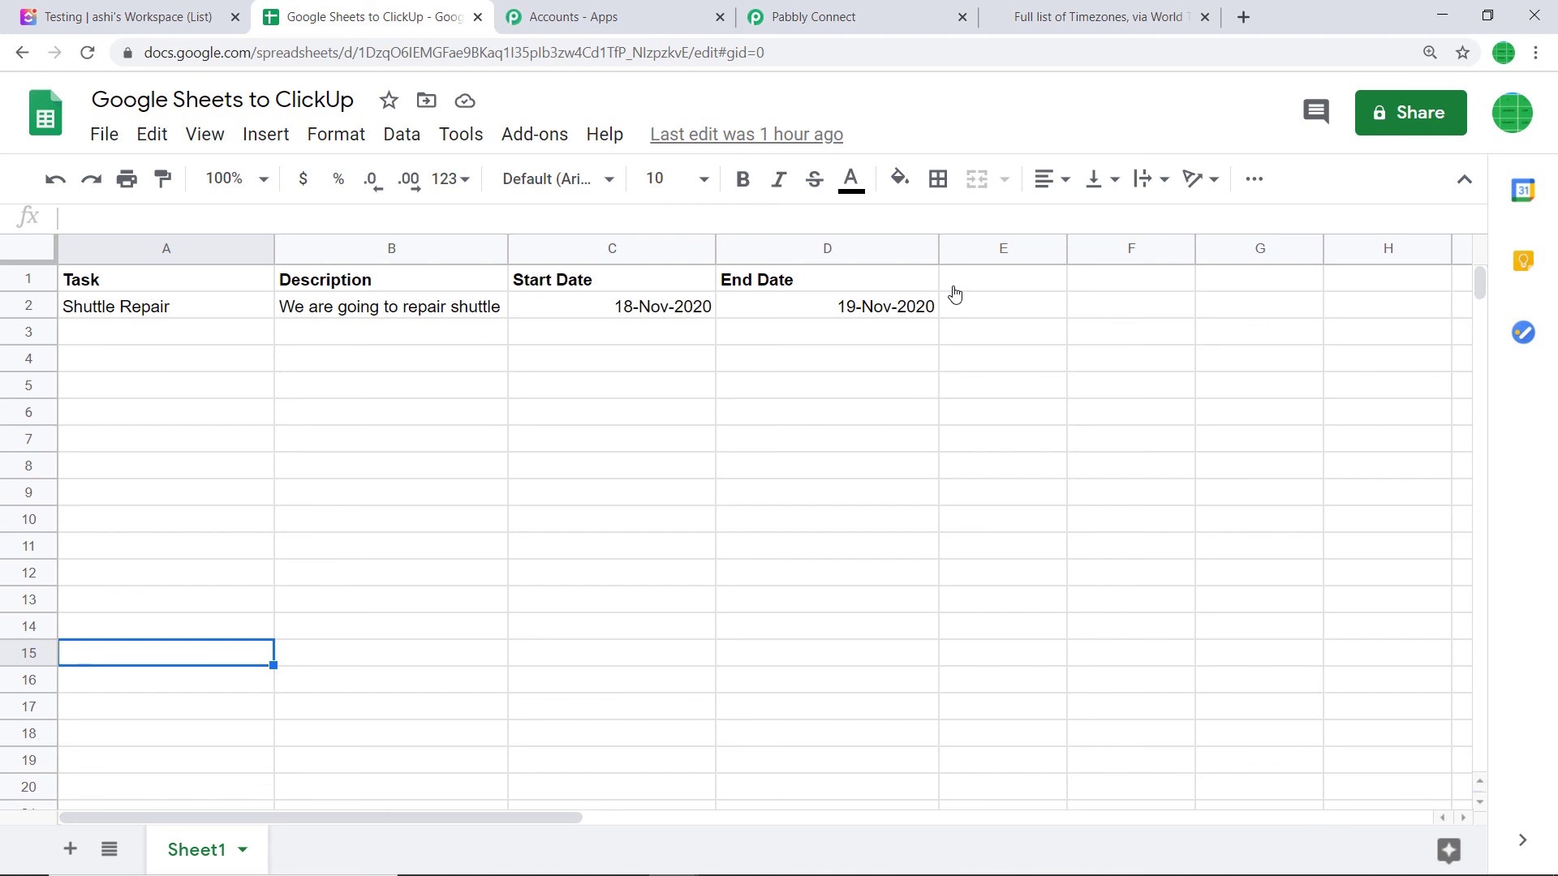
Add a Plumbing task in row 3 with the description "We are going to prevent great flood" and widen the Description column to fit
{"action": "left_click", "coordinate": [158, 336]}
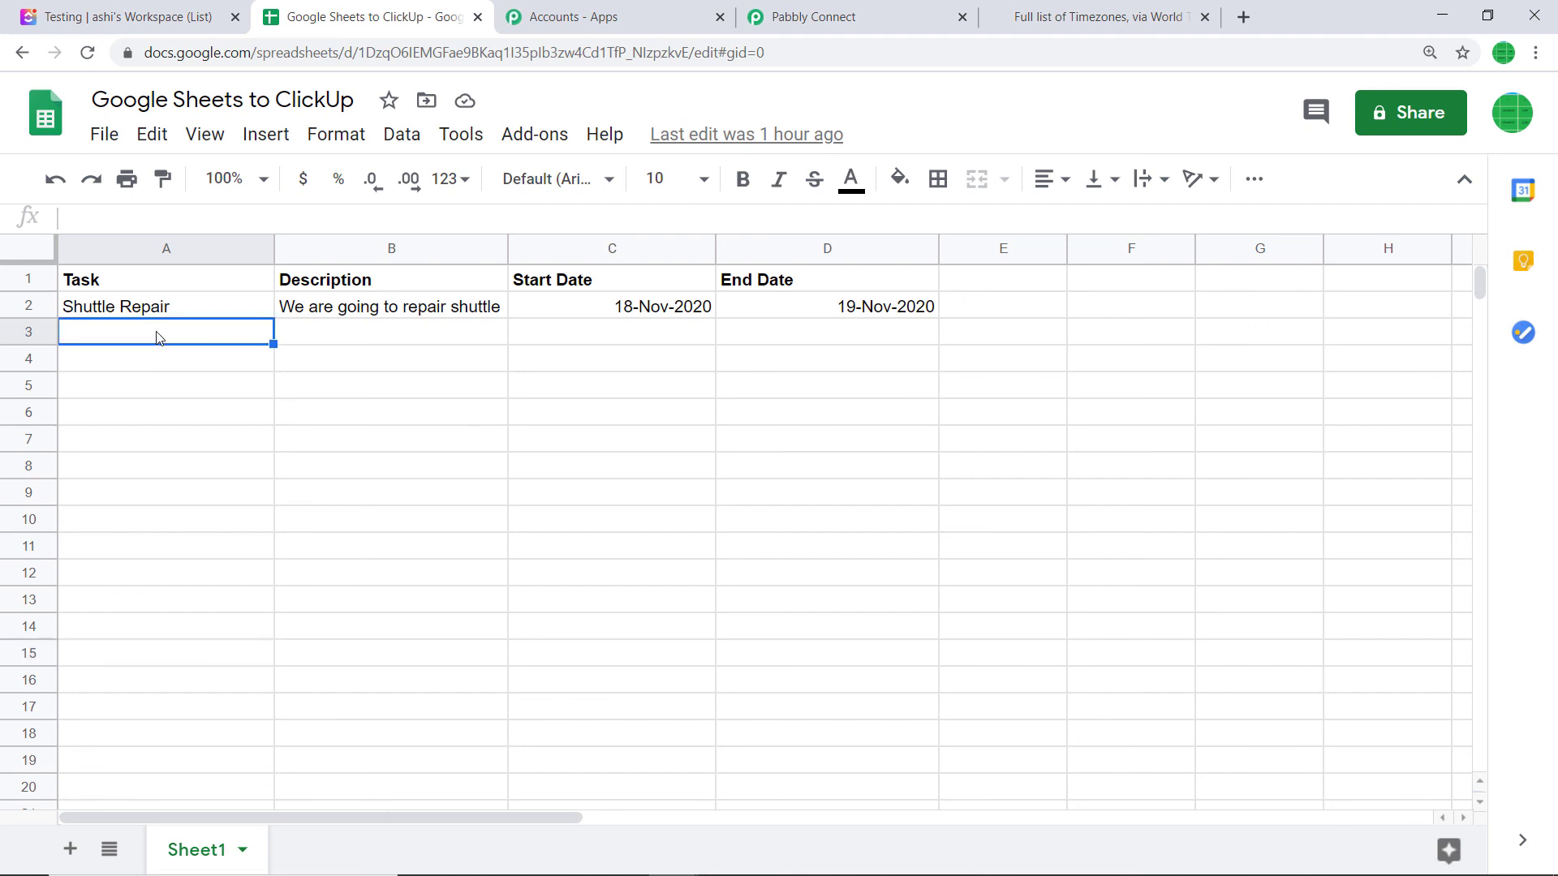
{"action": "type", "text": "Plu"}
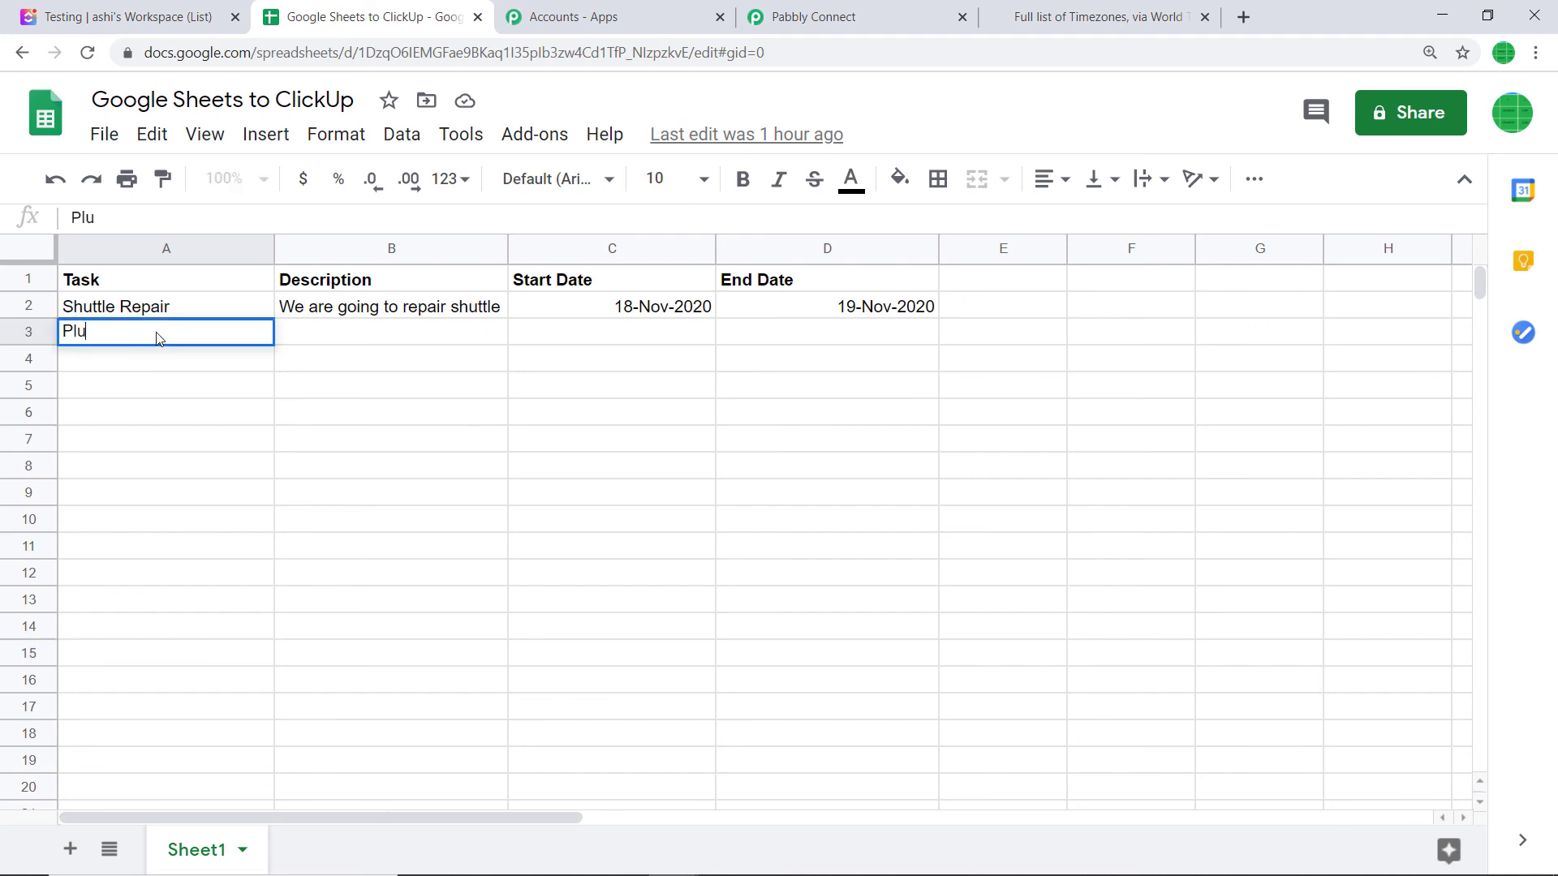
{"action": "type", "text": "mbing"}
{"action": "left_click", "coordinate": [407, 339]}
{"action": "type", "text": "W"}
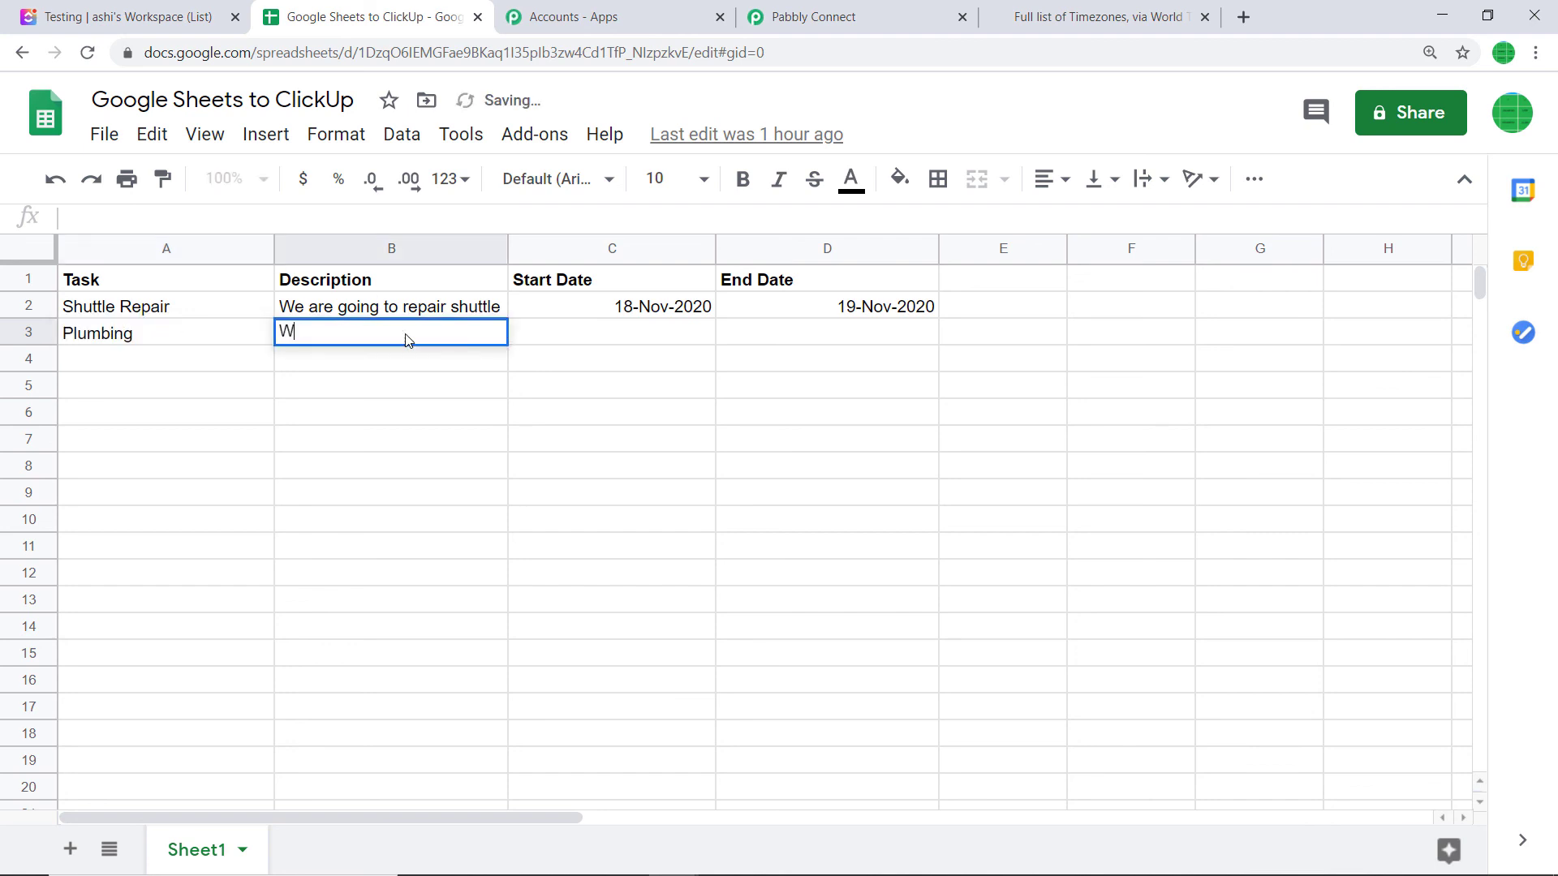
{"action": "type", "text": "e are going to"}
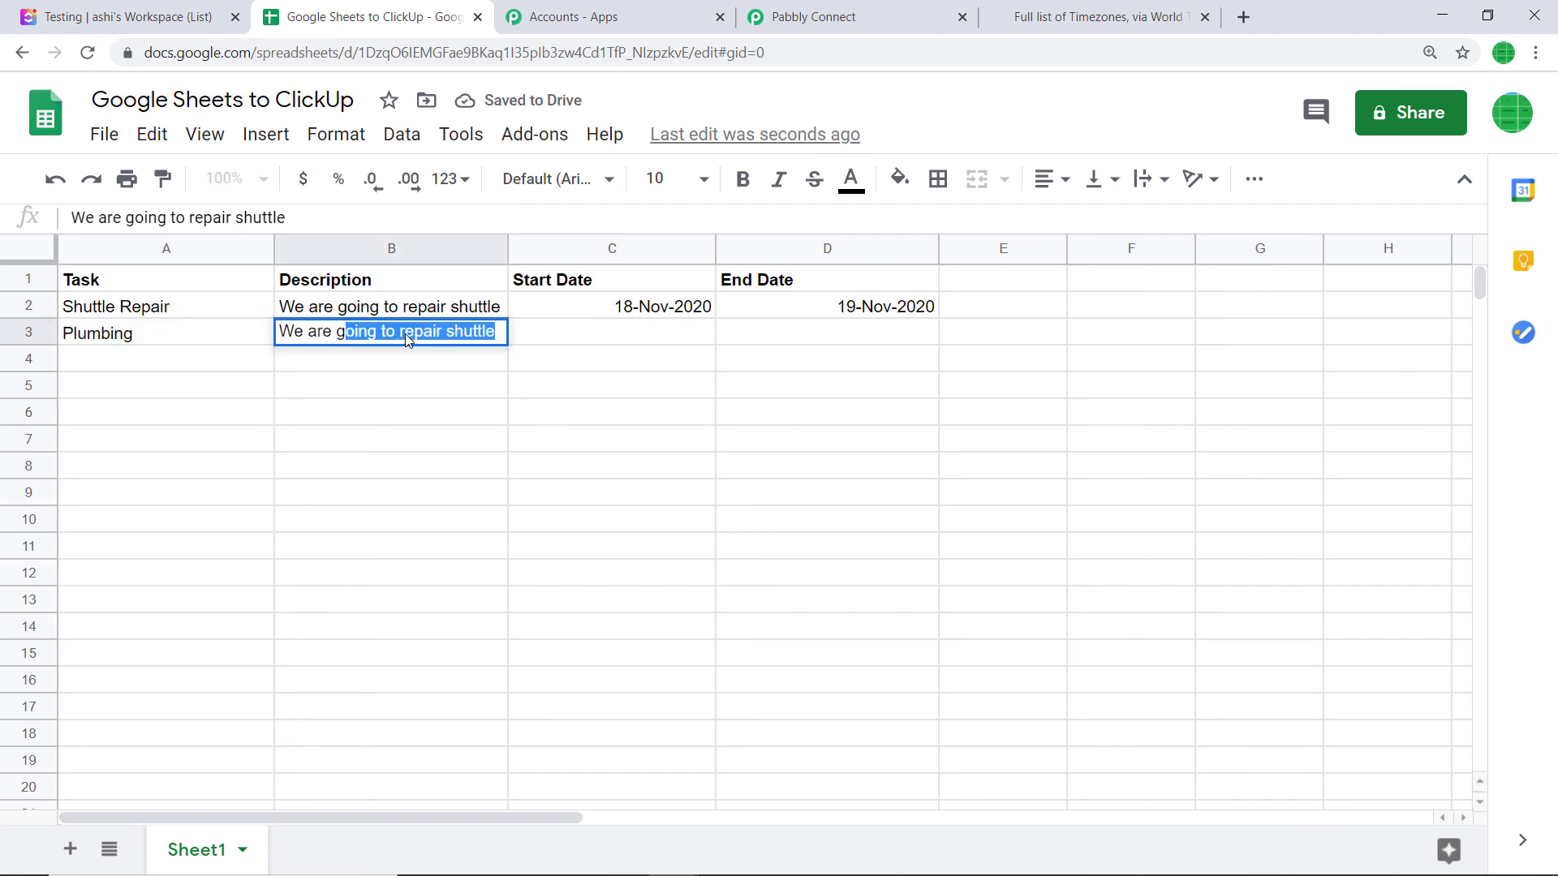
{"action": "type", "text": " preve"}
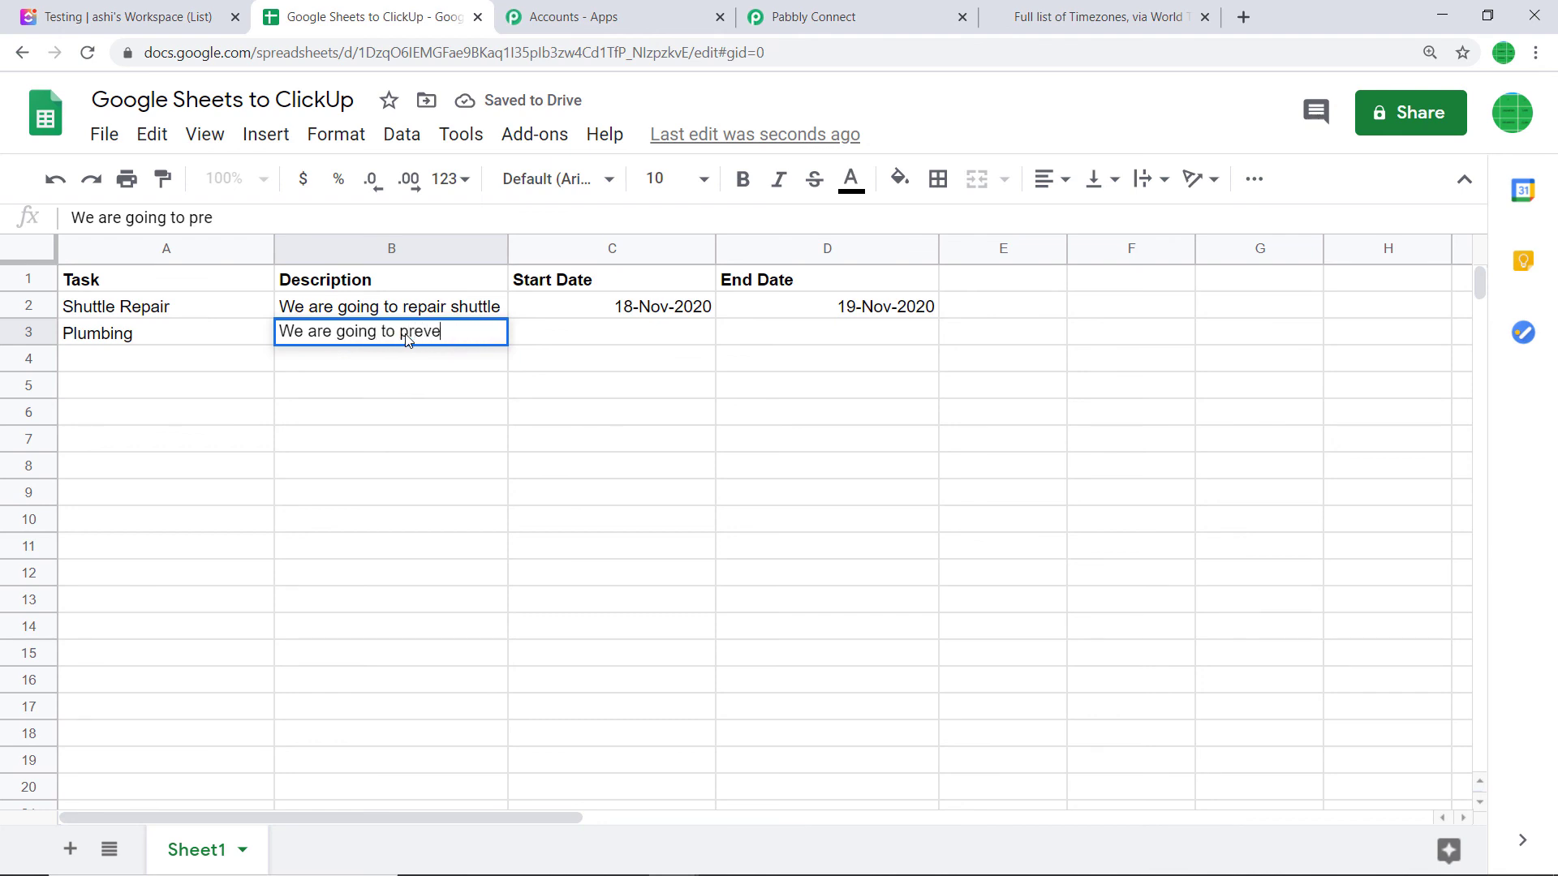
{"action": "type", "text": "nt great flood"}
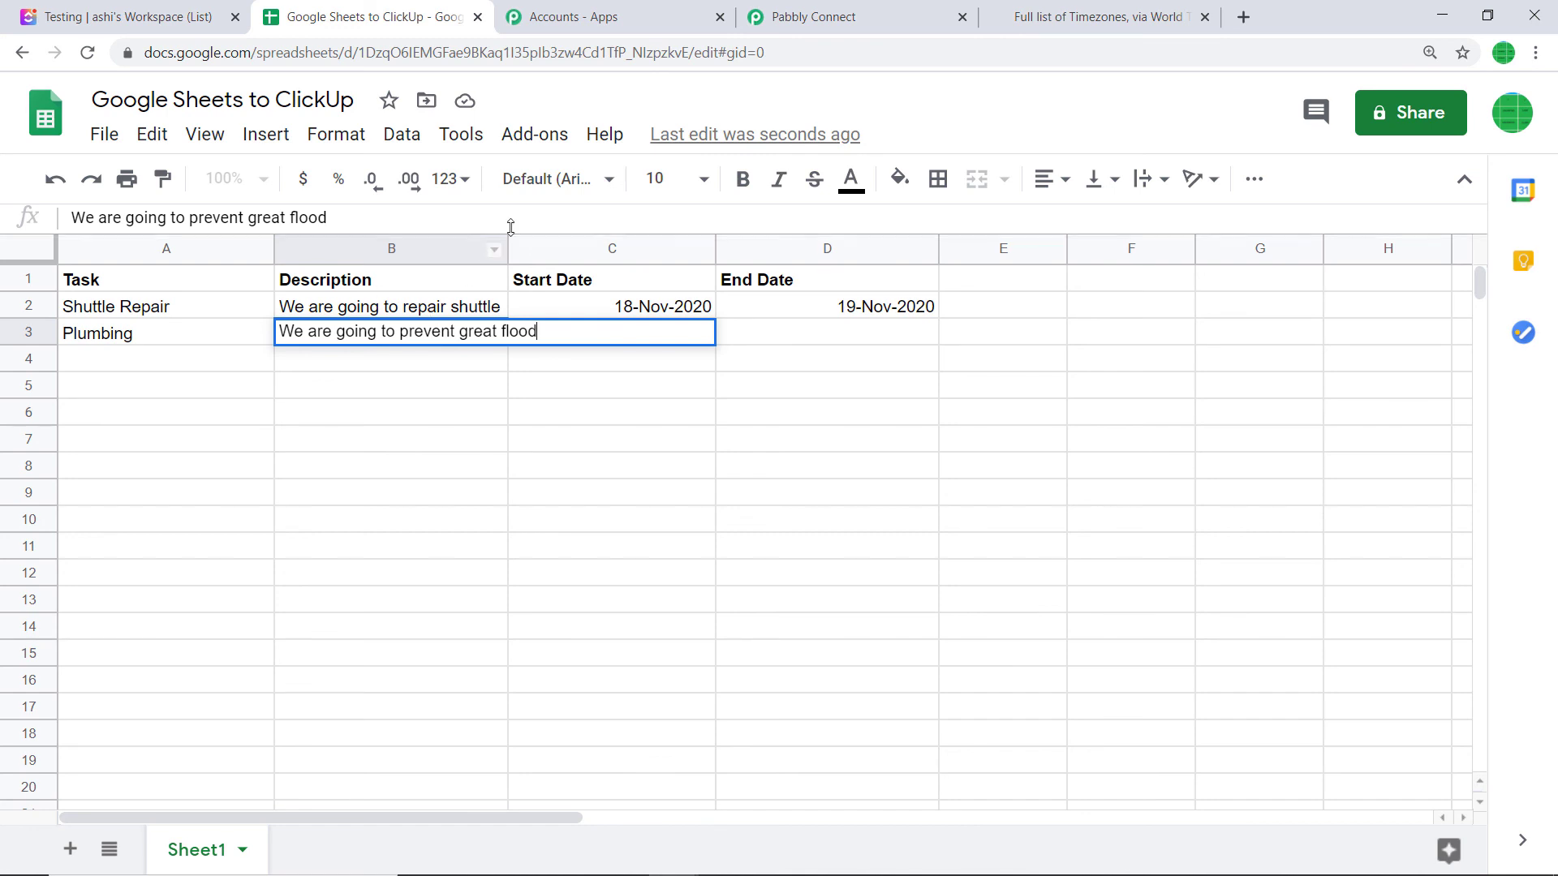
{"action": "left_click_drag", "start_coordinate": [509, 249], "coordinate": [593, 248]}
Enter 21-Nov-2020 as the Start Date of the Plumbing row
{"action": "left_click", "coordinate": [713, 339]}
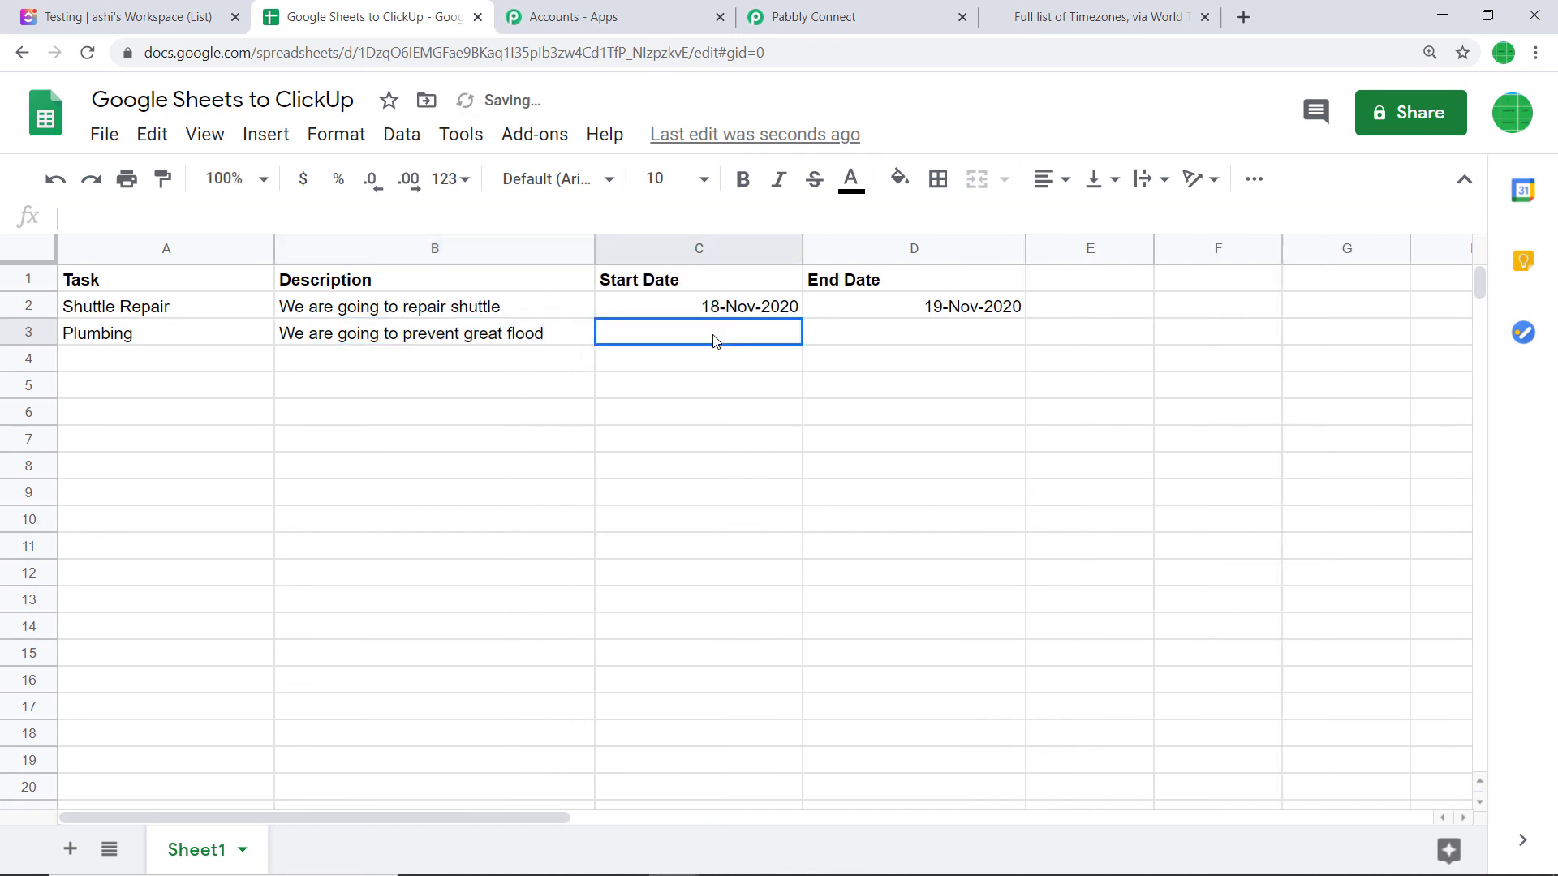
{"action": "type", "text": "1"}
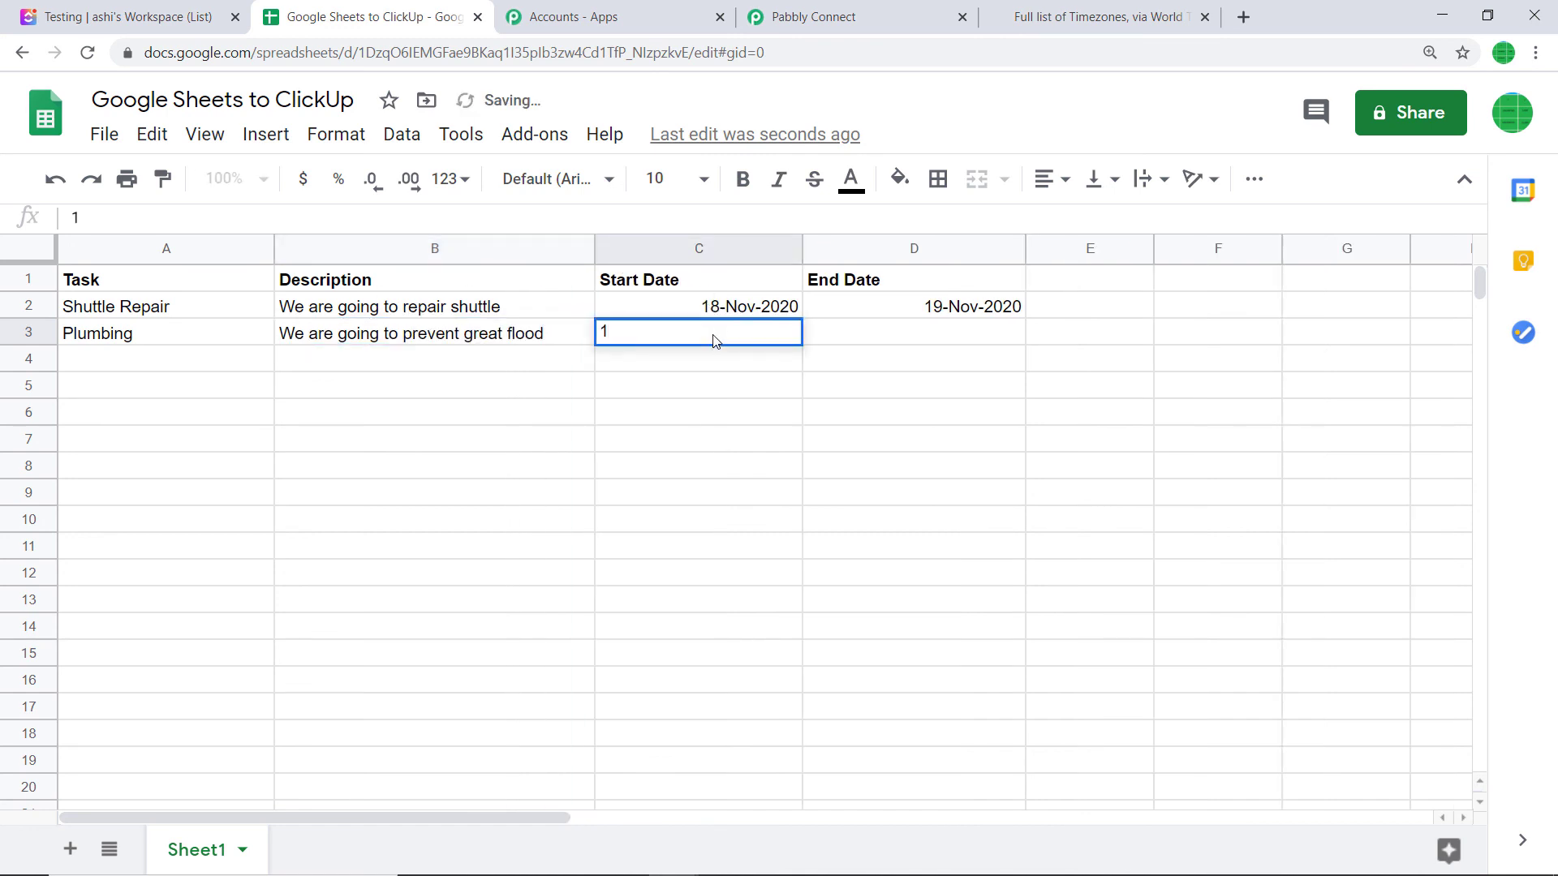
{"action": "key", "text": "BackSpace"}
{"action": "type", "text": "21-"}
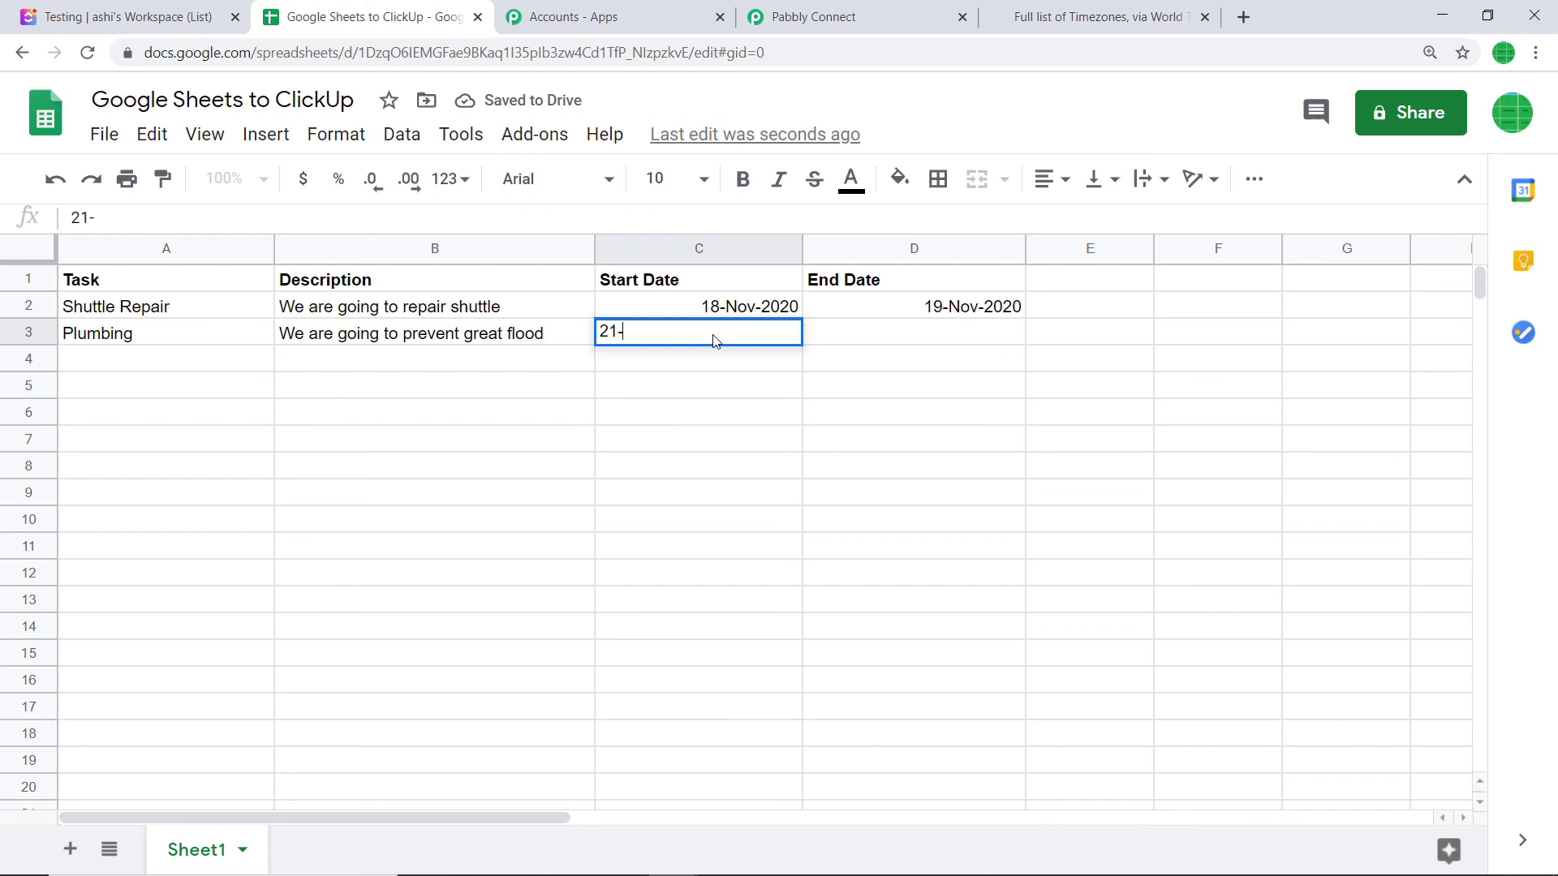
{"action": "type", "text": "v-2020"}
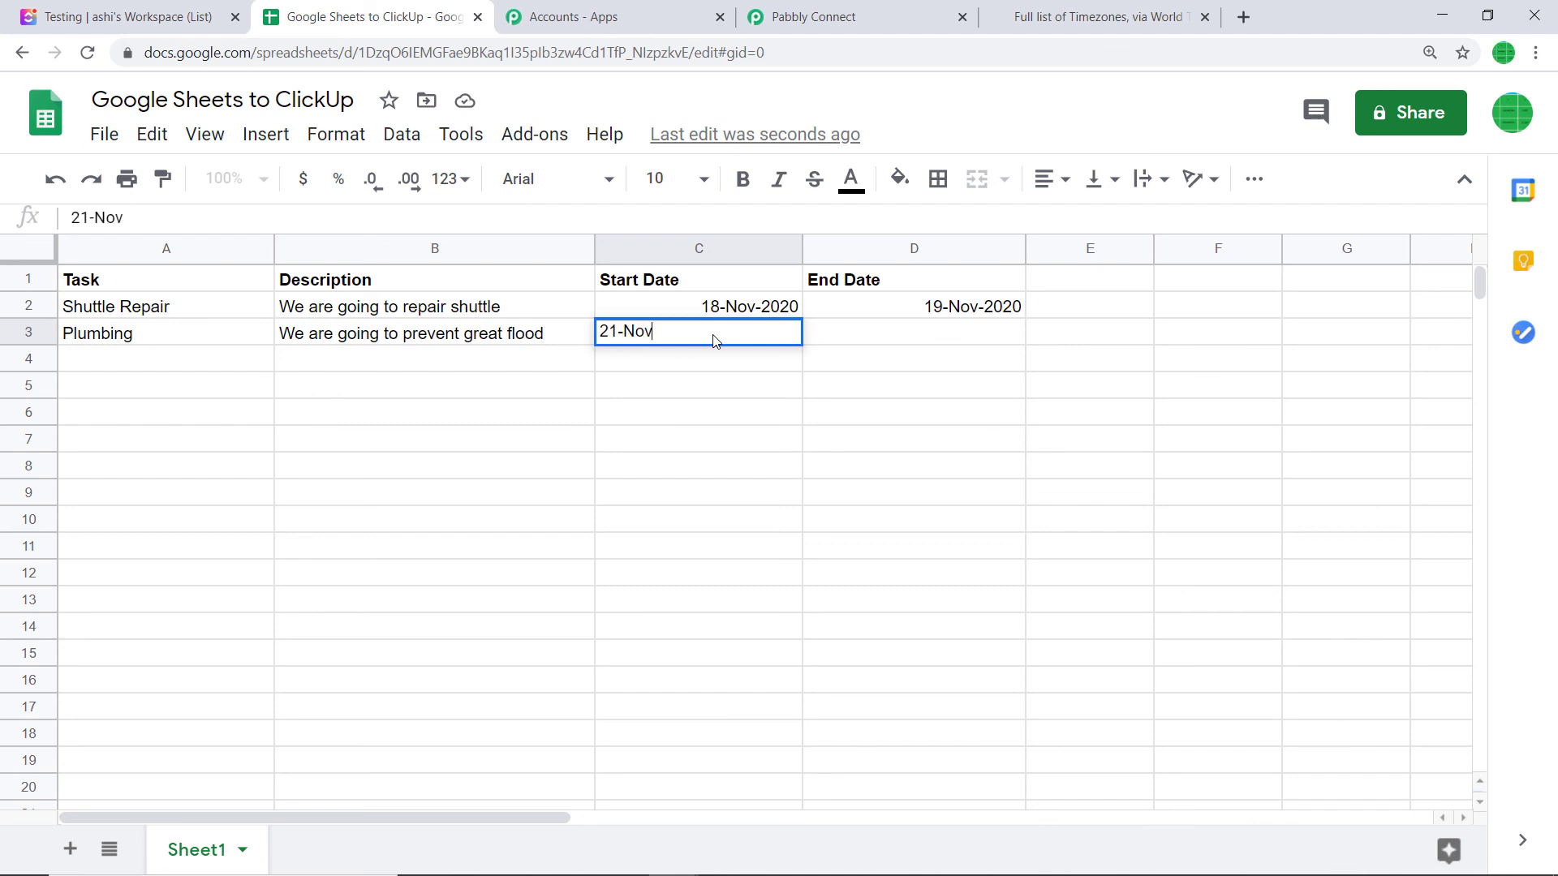
Enter 22-Nov-2020 as the End Date of the Plumbing row
{"action": "left_click", "coordinate": [913, 347]}
{"action": "type", "text": "21-"}
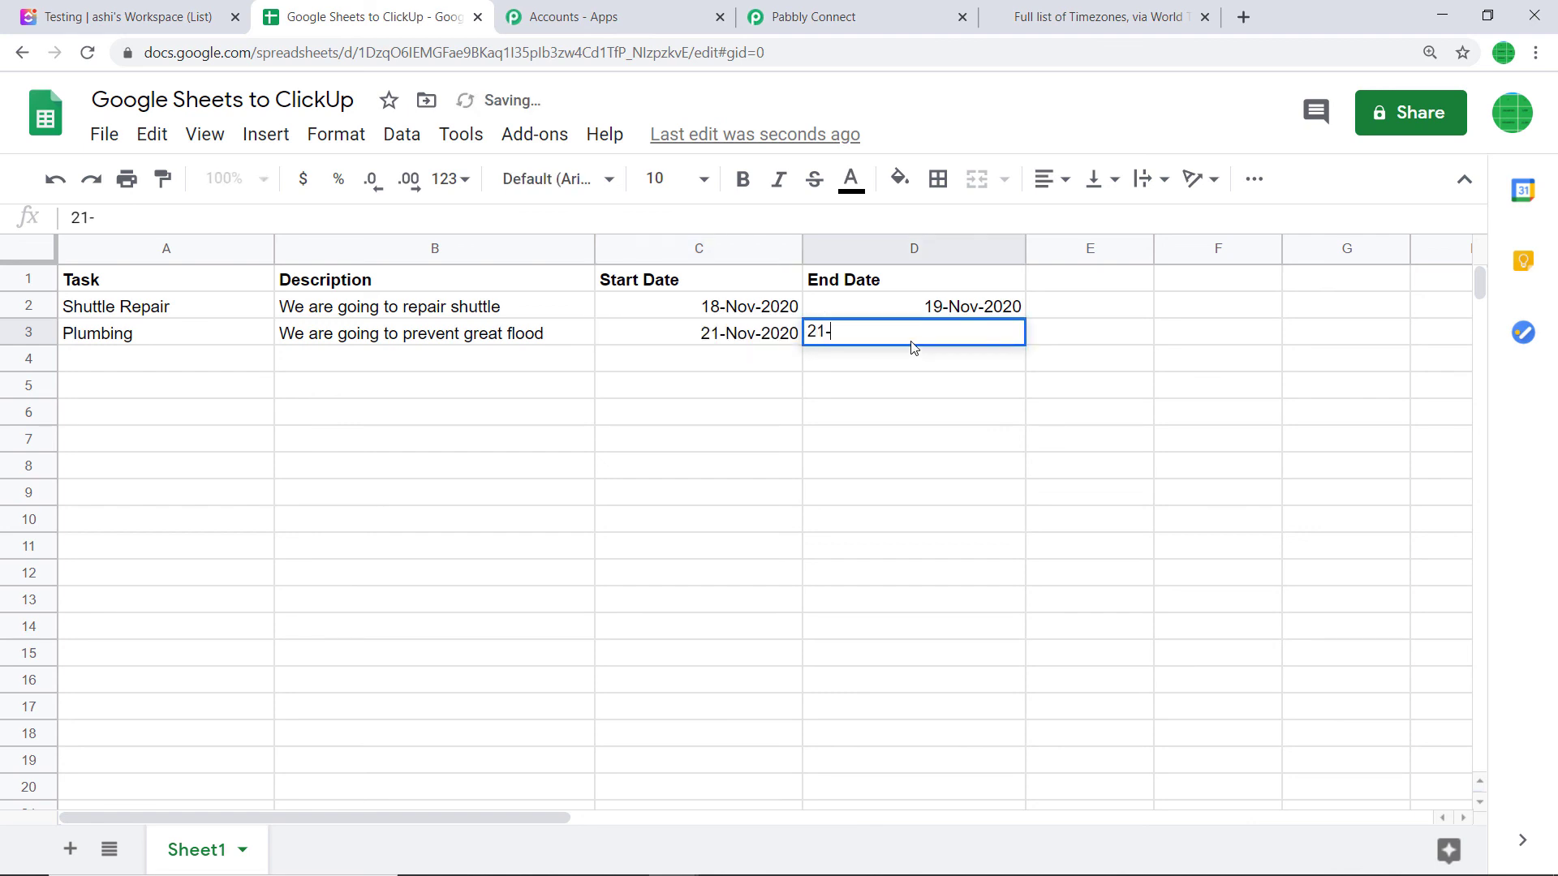
{"action": "key", "text": "BackSpace"}
{"action": "key", "text": "BackSpace"}
{"action": "type", "text": "2"}
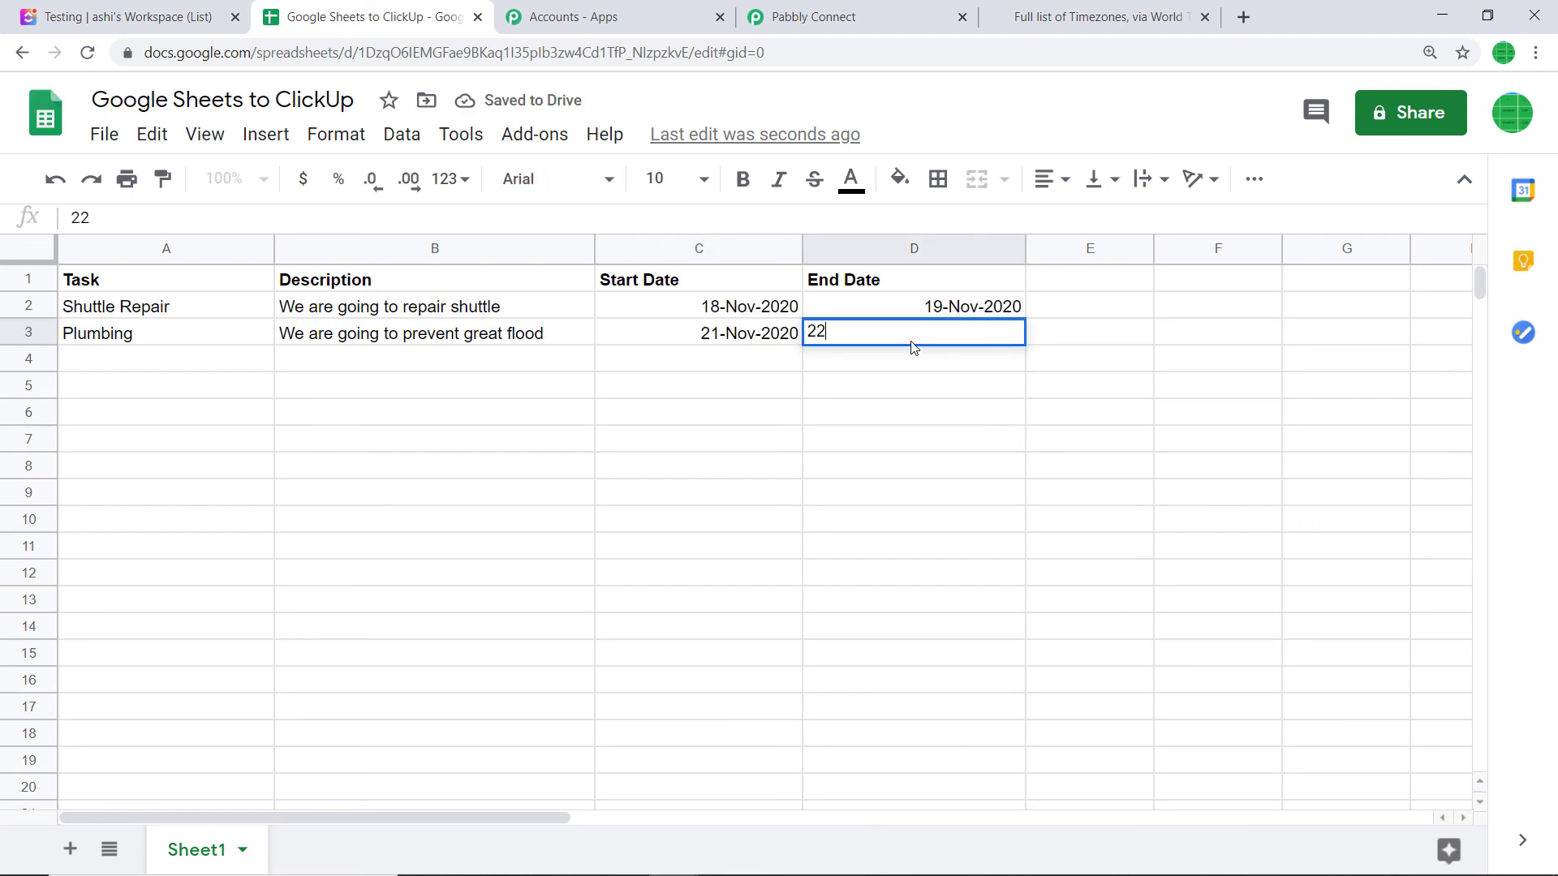
{"action": "type", "text": "-Nov"}
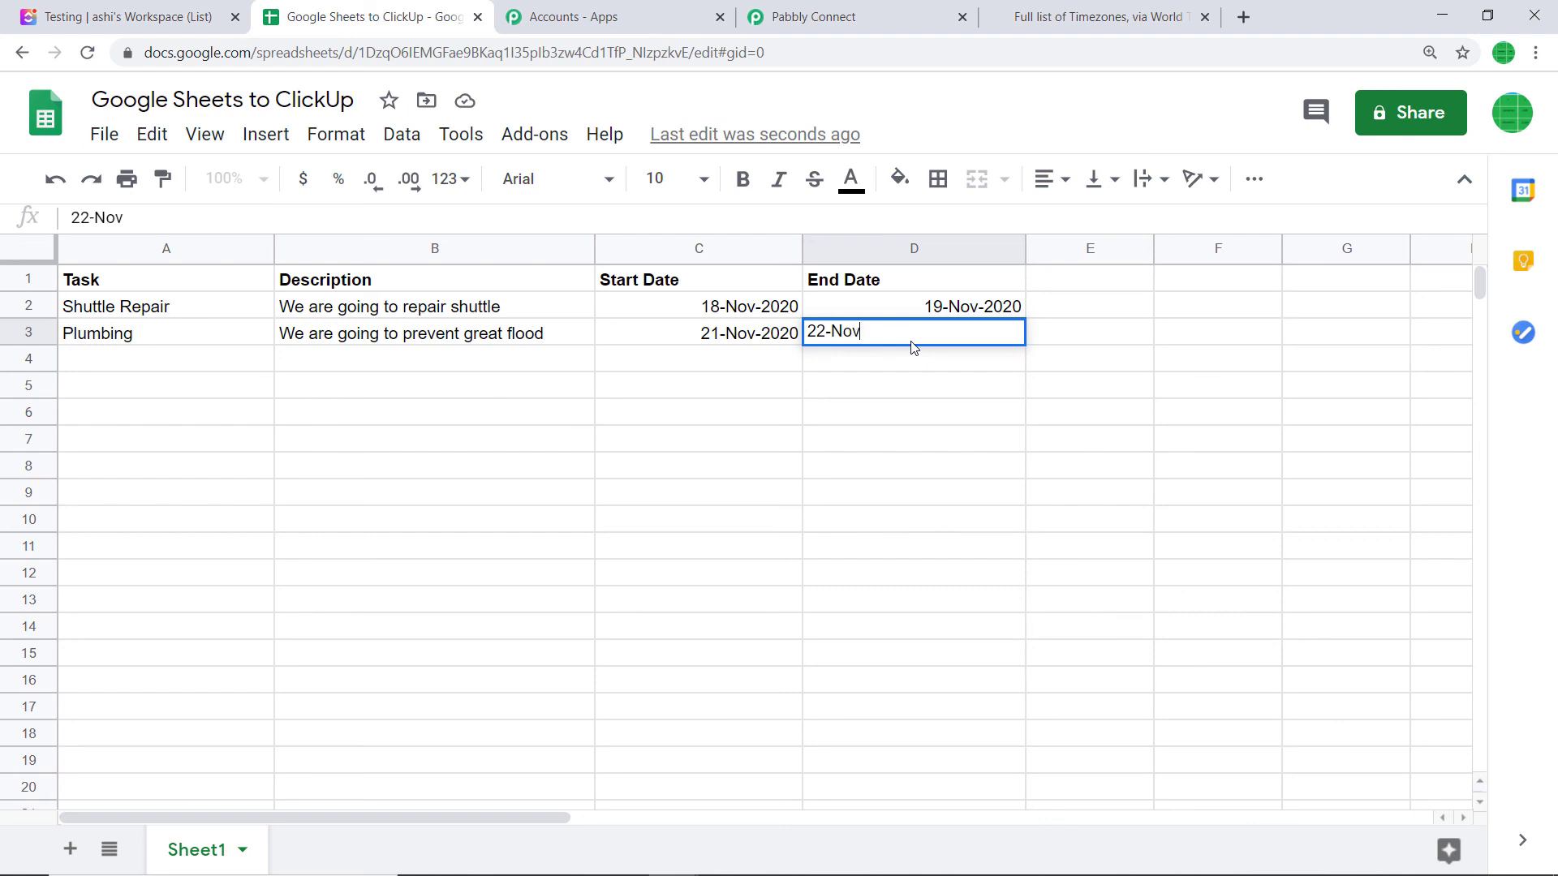
{"action": "type", "text": "-2020"}
{"action": "left_click", "coordinate": [952, 388]}
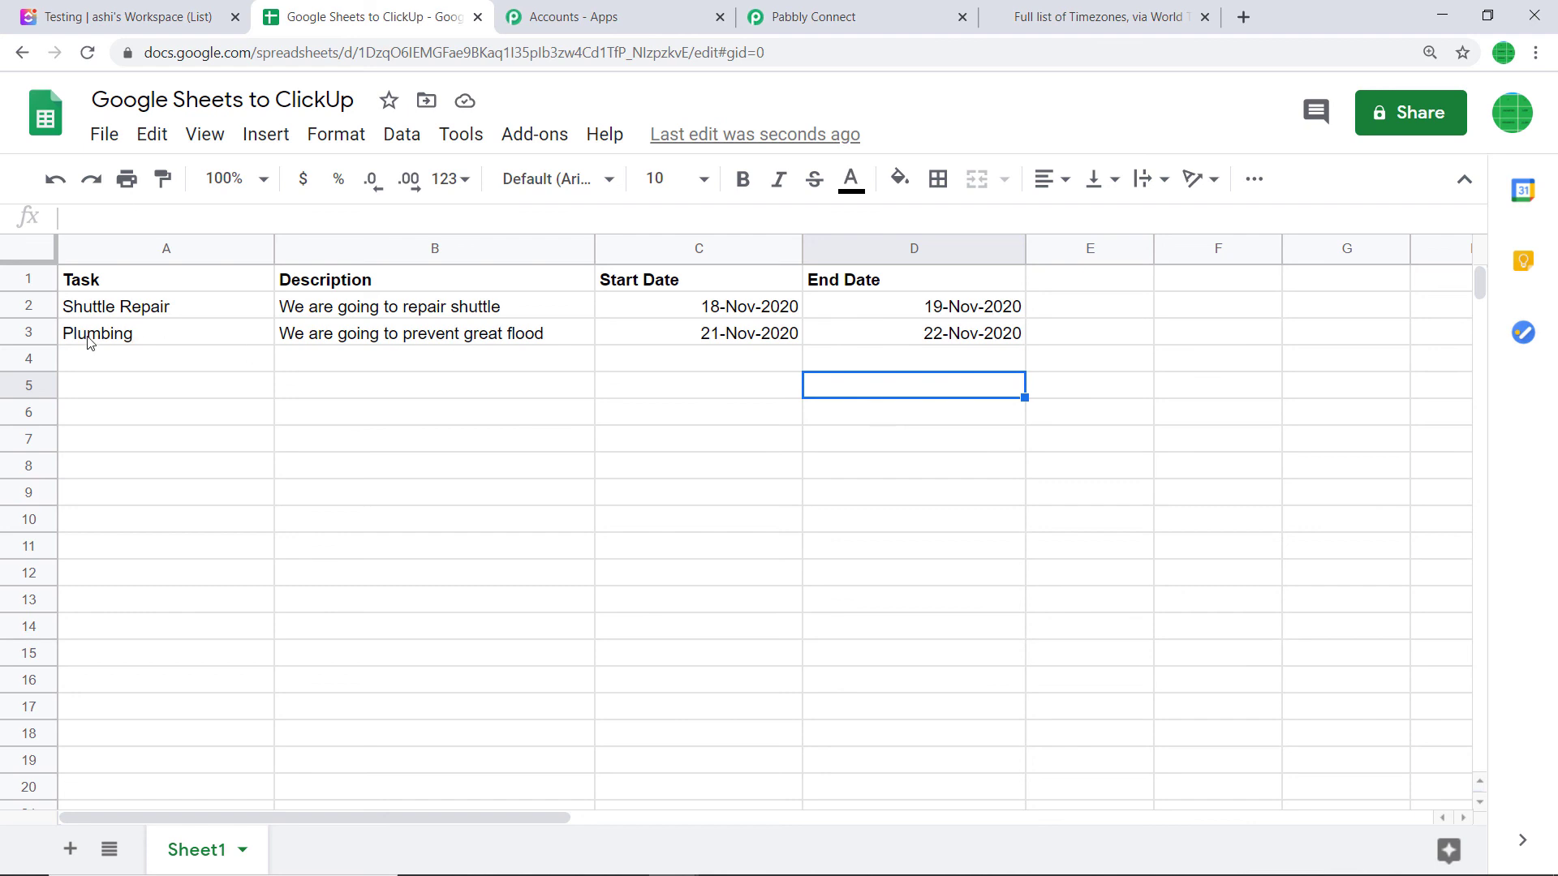
Switch to ClickUp and reload the Testing folder's task list to check for the Plumbing task
{"action": "left_click", "coordinate": [129, 16]}
{"action": "left_click", "coordinate": [89, 54]}
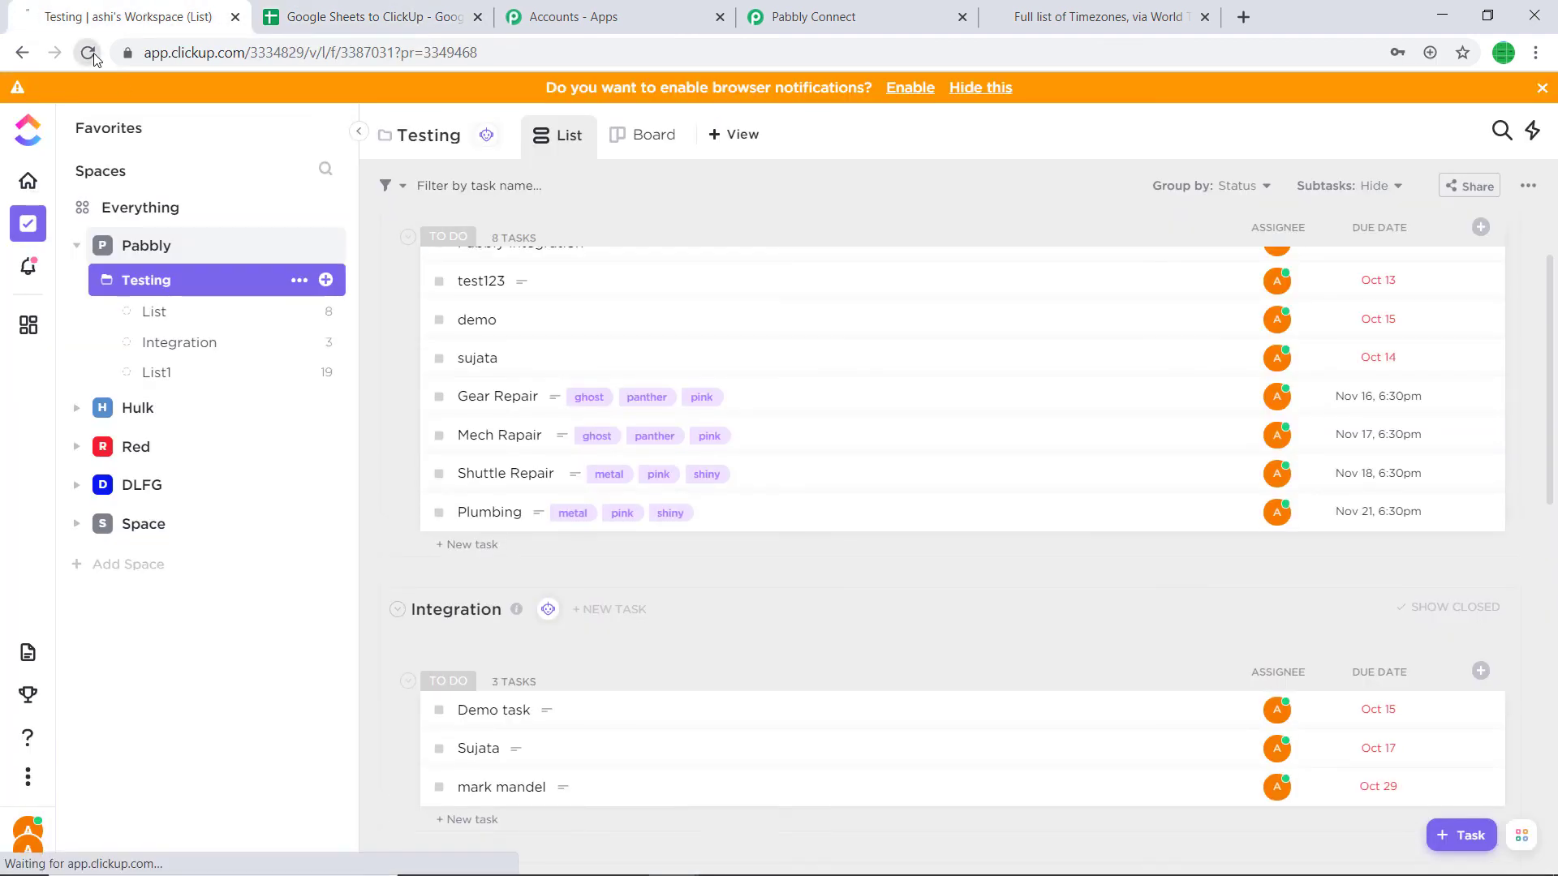